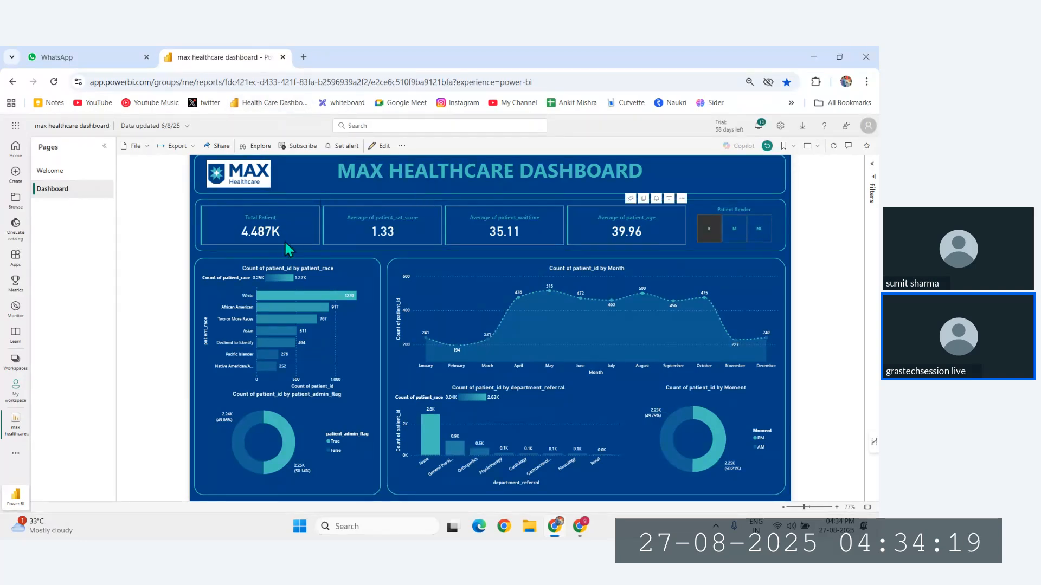
Open My workspace and sort its items by refresh date with the most recent first.
left_click(15, 391)
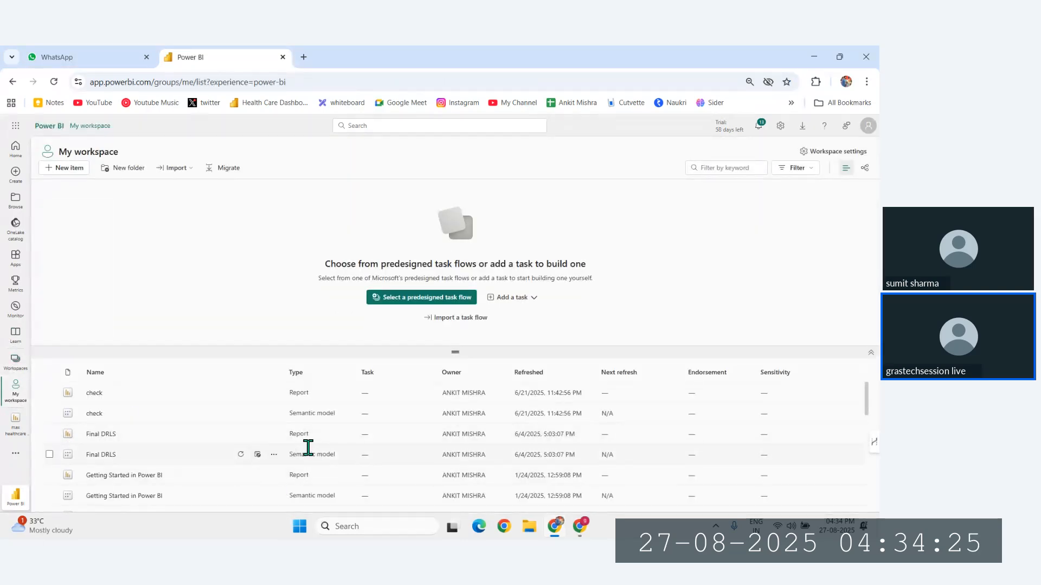
left_click(541, 374)
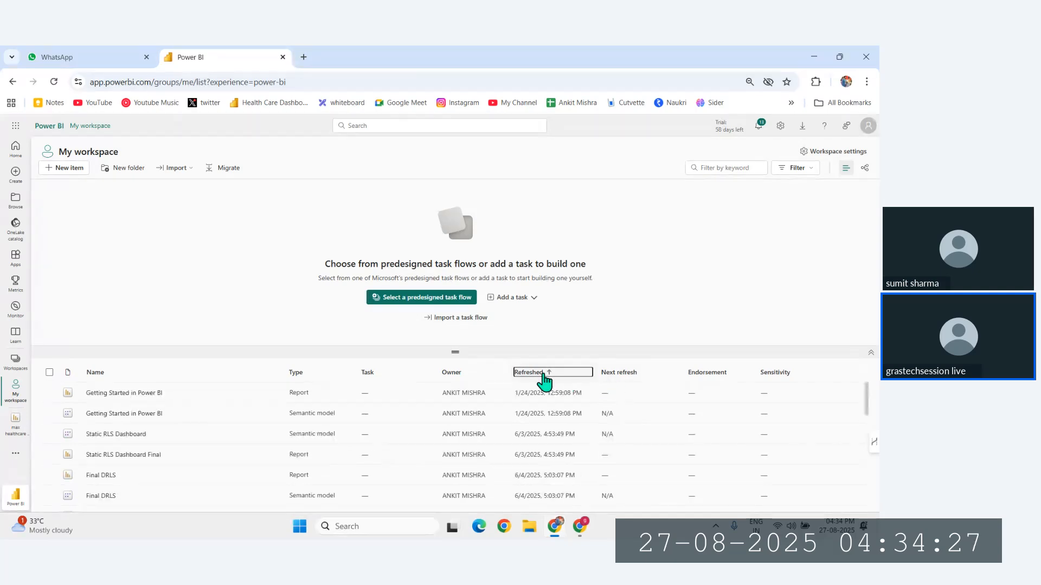
left_click(543, 375)
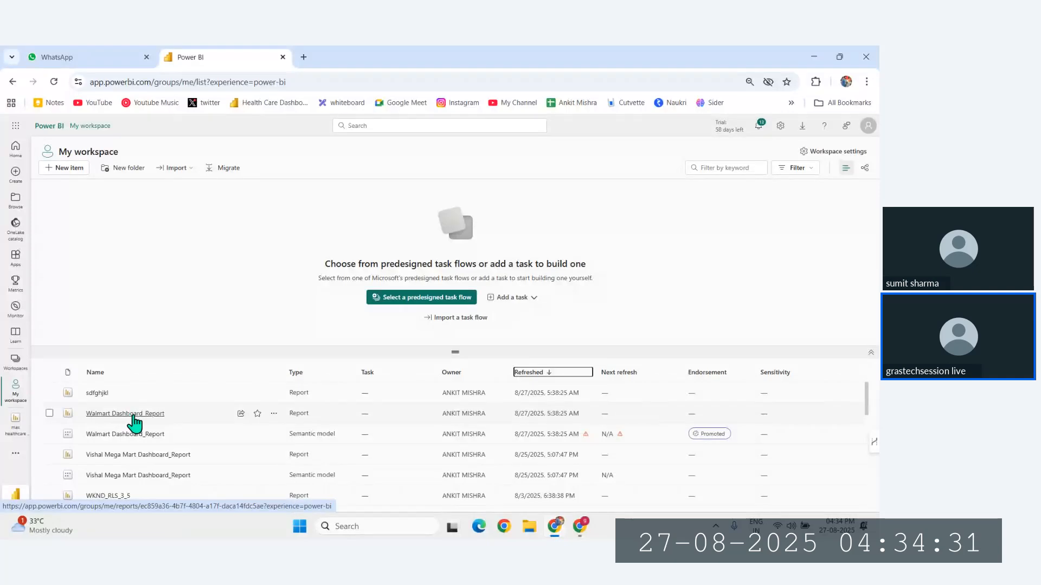
Examine the refresh error details of the Walmart Dashboard_Report semantic model, including the processing error text, and close the message.
scroll(586, 443, "up", 5)
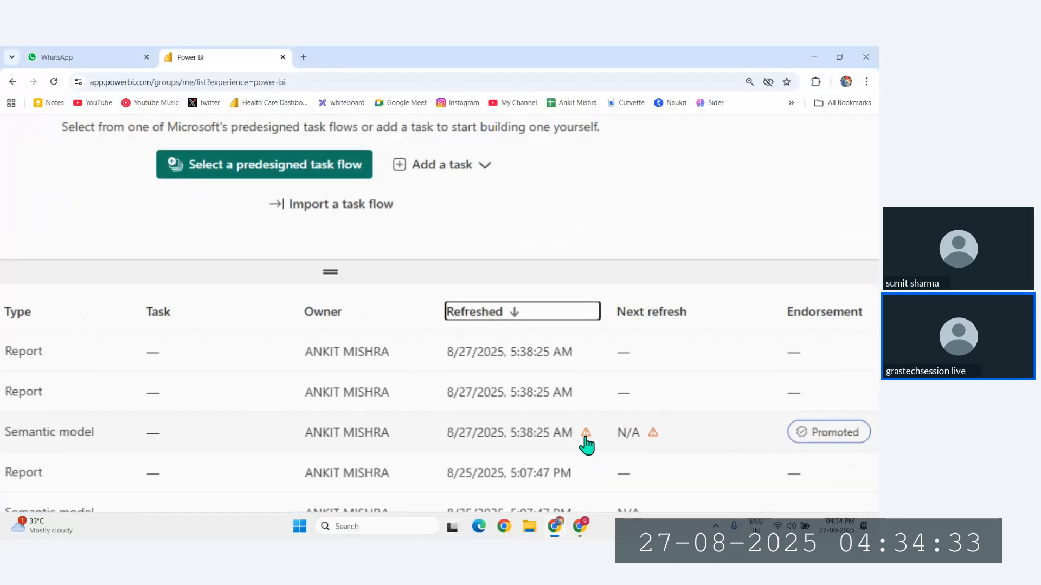
scroll(671, 443, "down", 3)
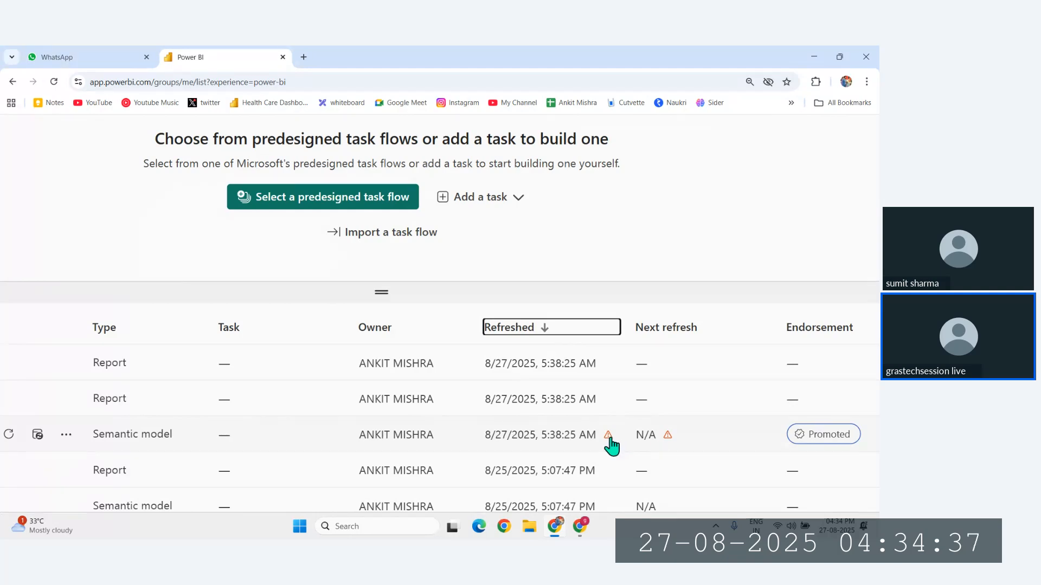
mouse_move(609, 447)
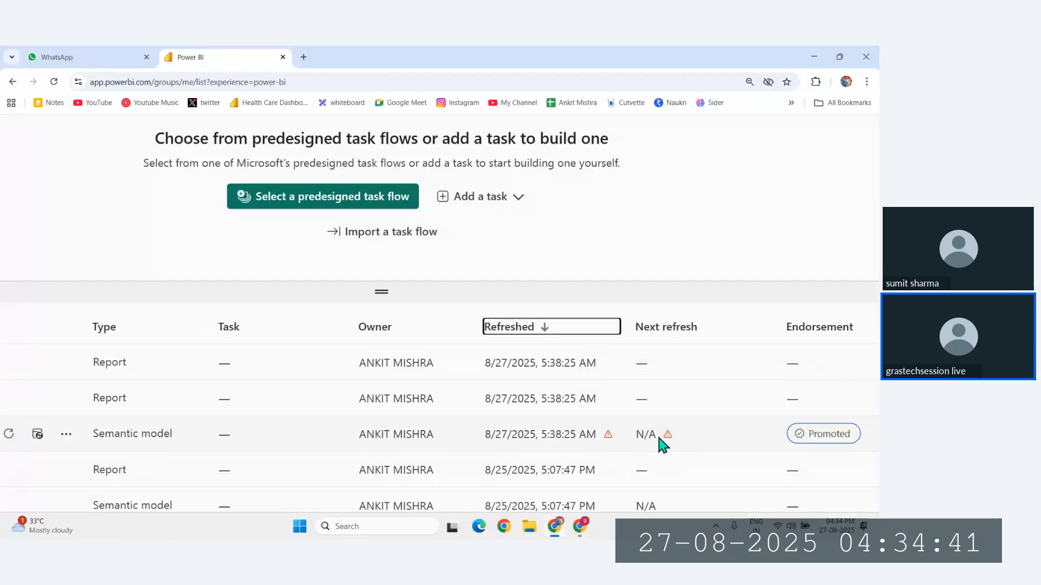
left_click(608, 436)
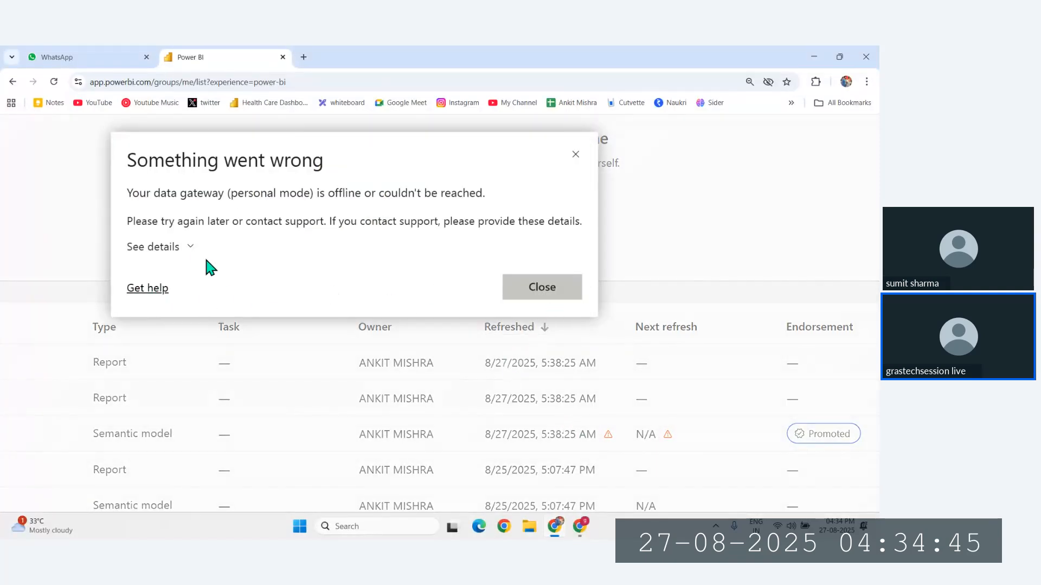
left_click(174, 248)
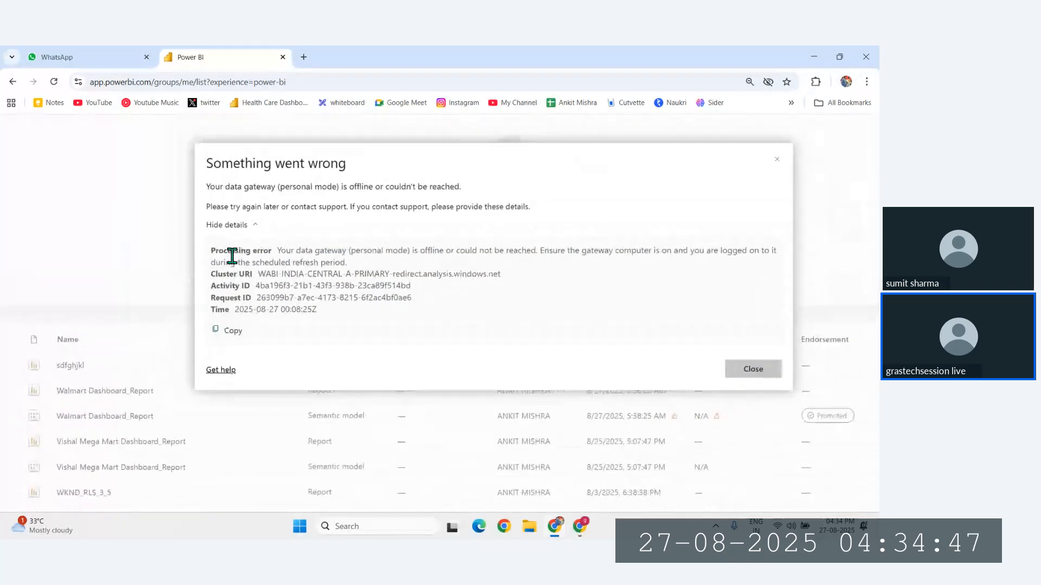
key("ctrl+plus")
key("ctrl+plus")
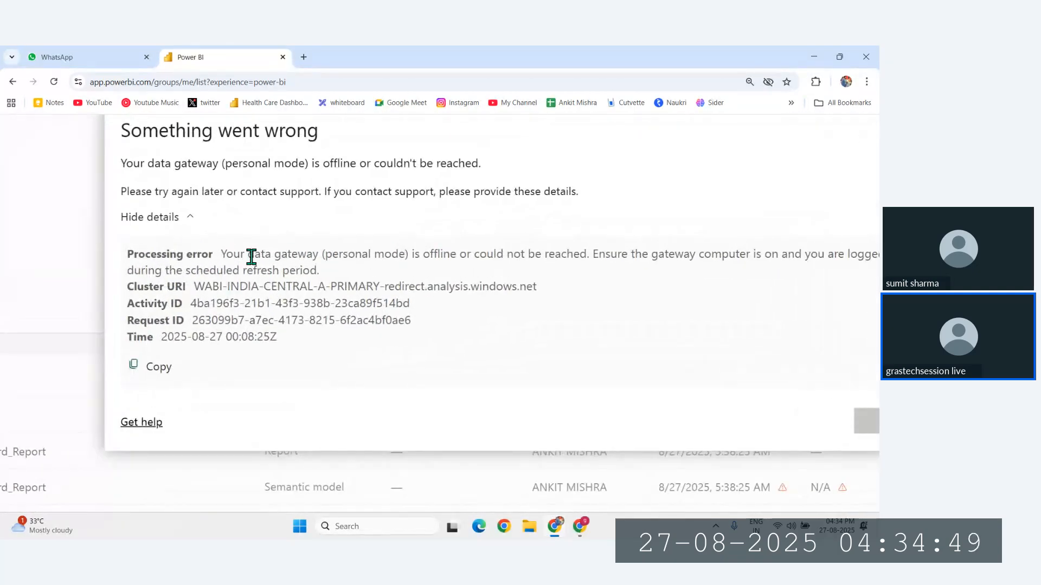
left_click_drag(252, 257, 830, 258)
left_click(531, 250)
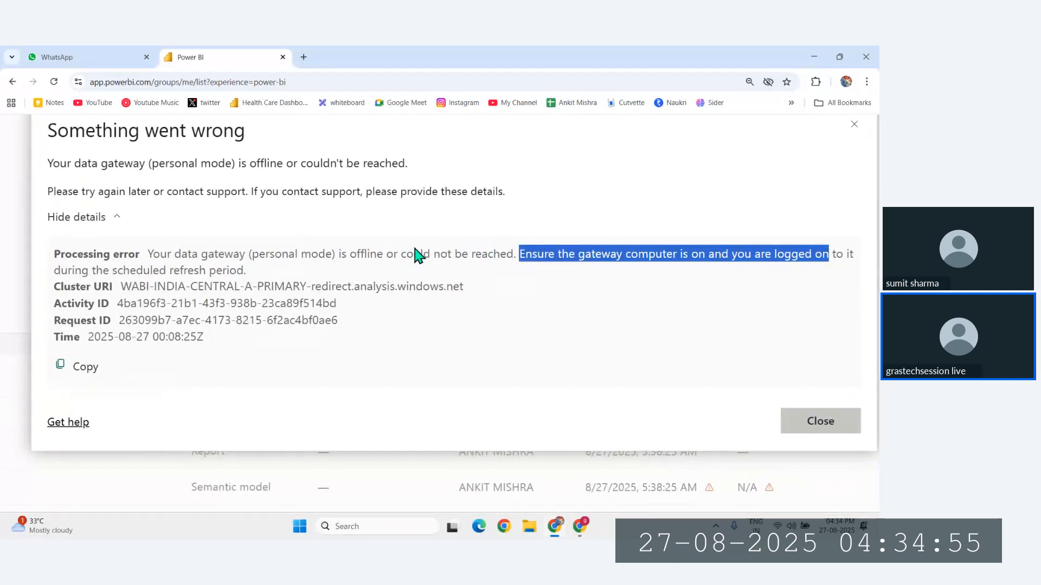
left_click_drag(131, 271, 193, 271)
key("ctrl+minus")
key("ctrl+minus")
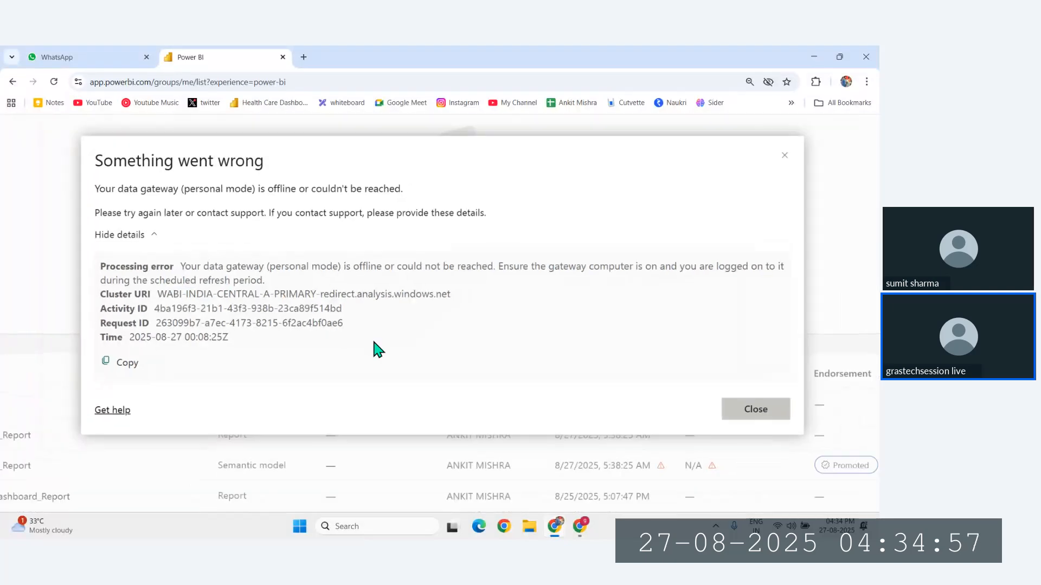
left_click(698, 400)
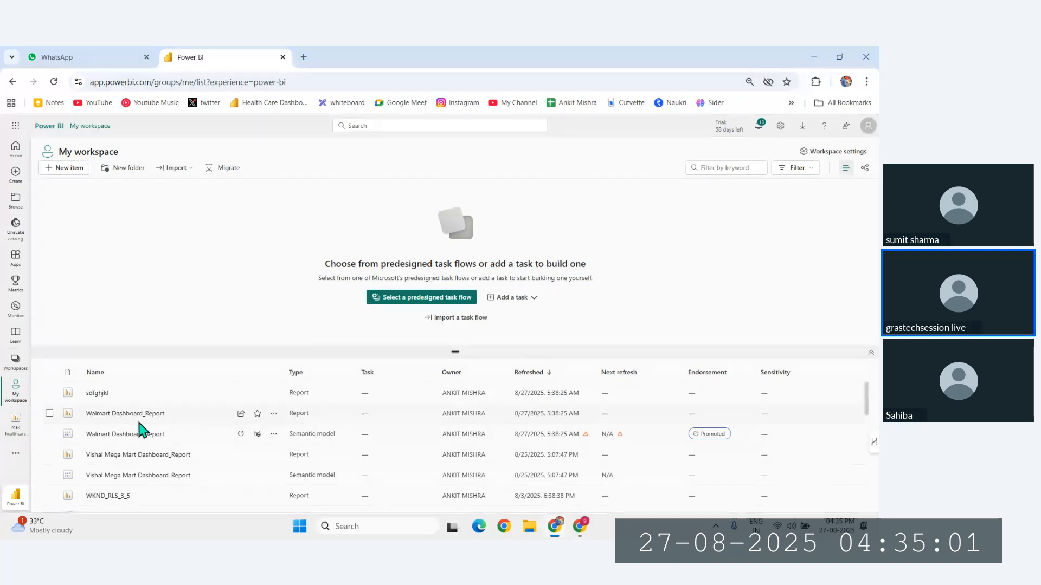
Open the Walmart Dashboard_Report report in a new browser tab and view its Dashboard page.
middle_click(121, 414)
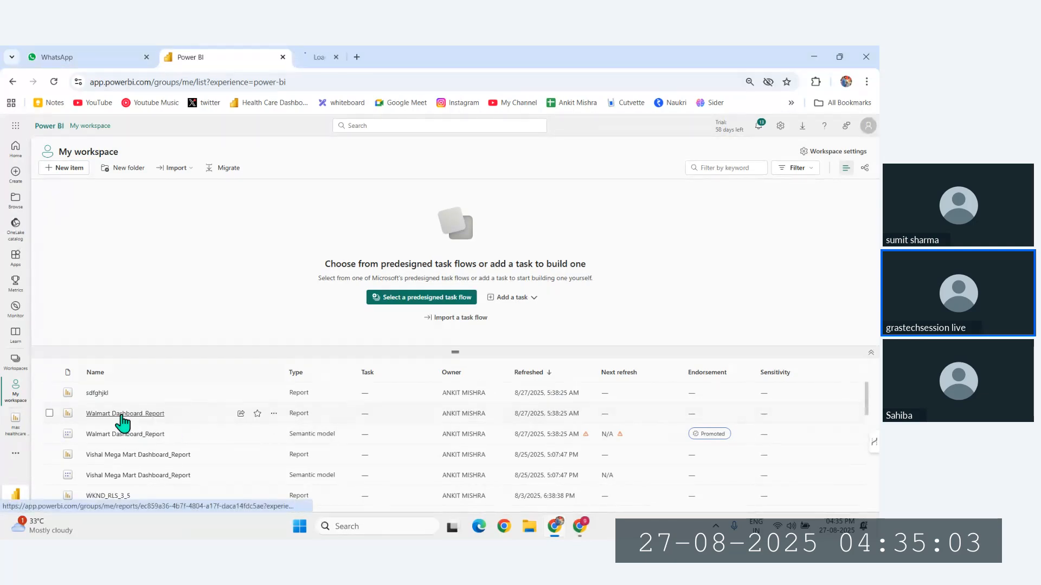
left_click(329, 54)
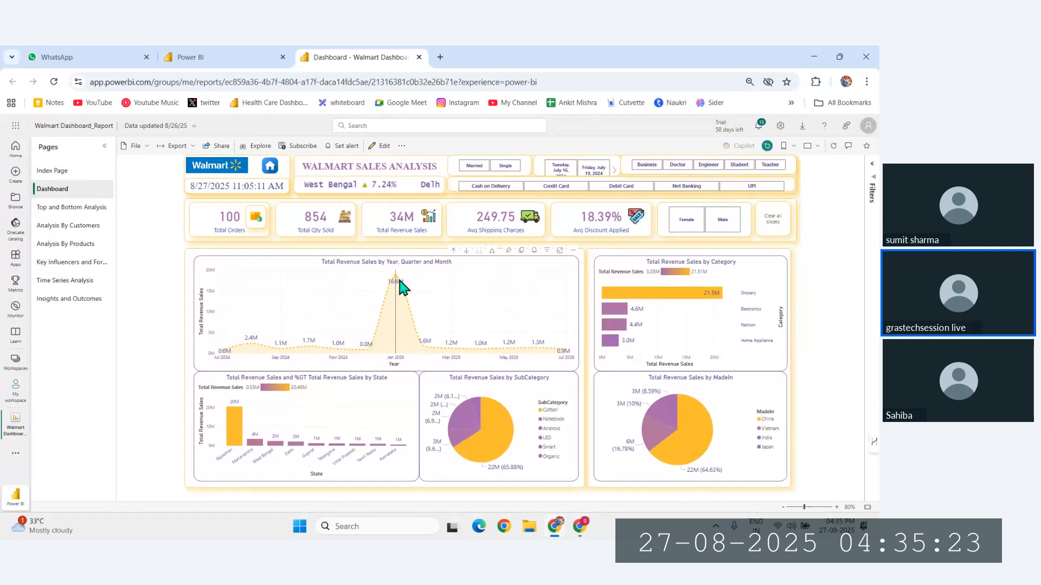
mouse_move(384, 311)
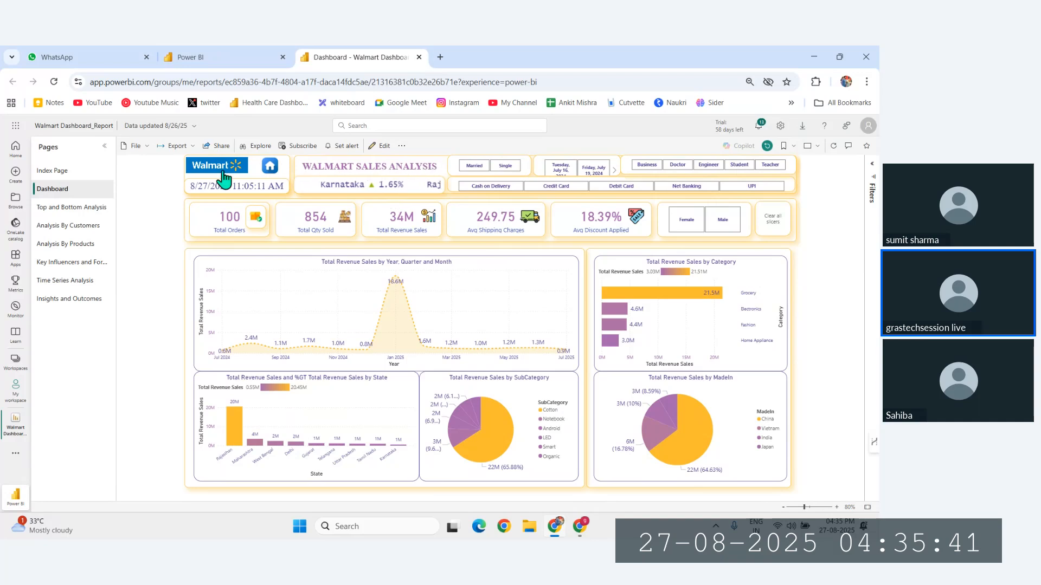
Return to My workspace in the report's browser tab and list the most recently refreshed items first.
left_click(17, 366)
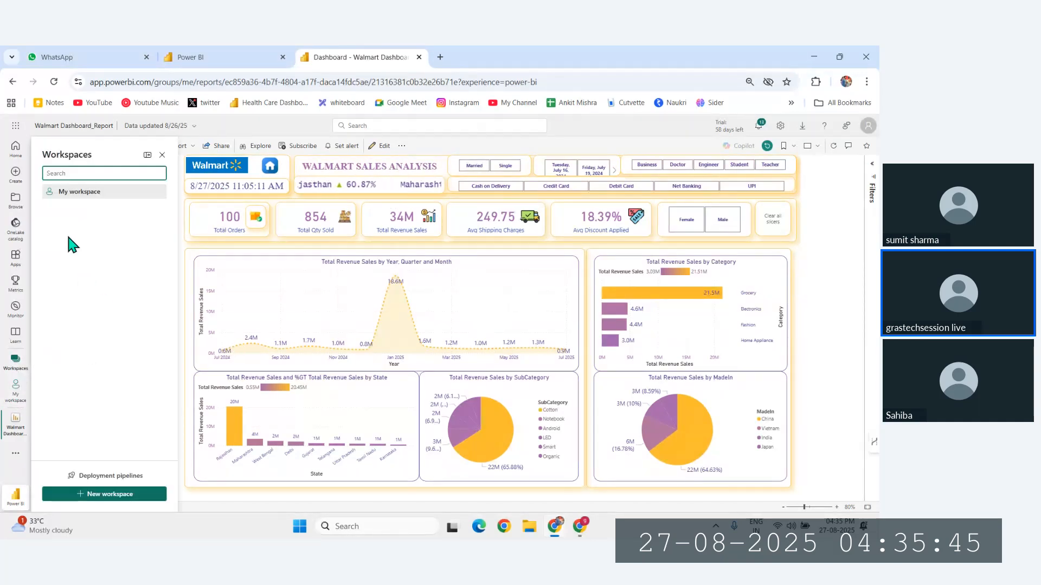
left_click(73, 192)
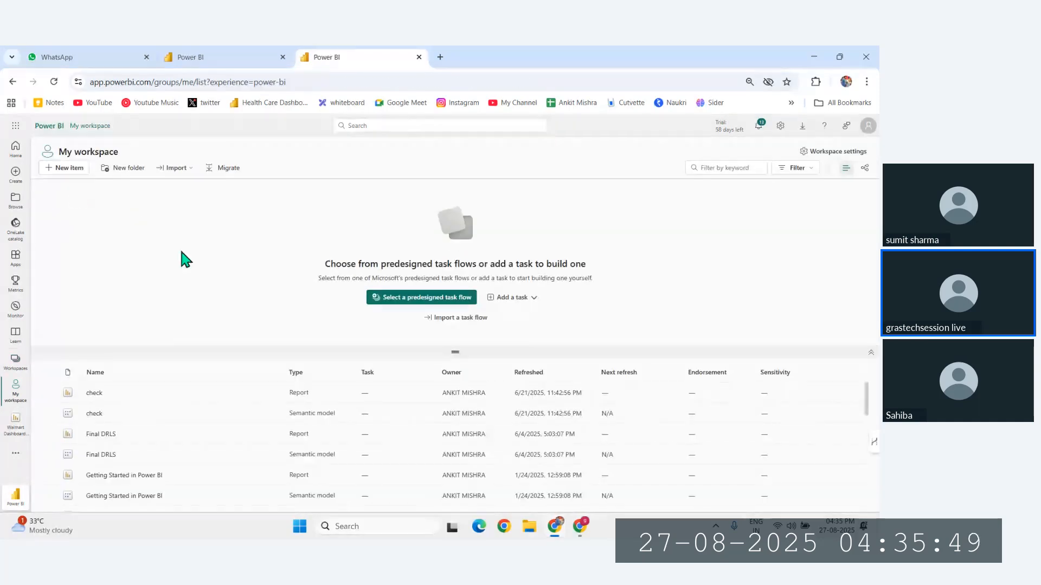
left_click(534, 373)
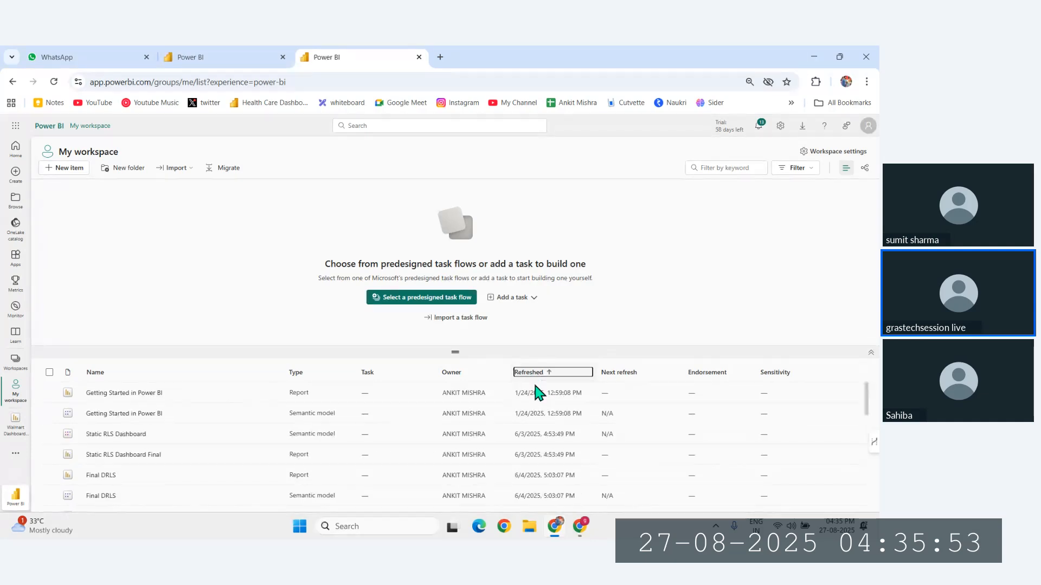
left_click(545, 374)
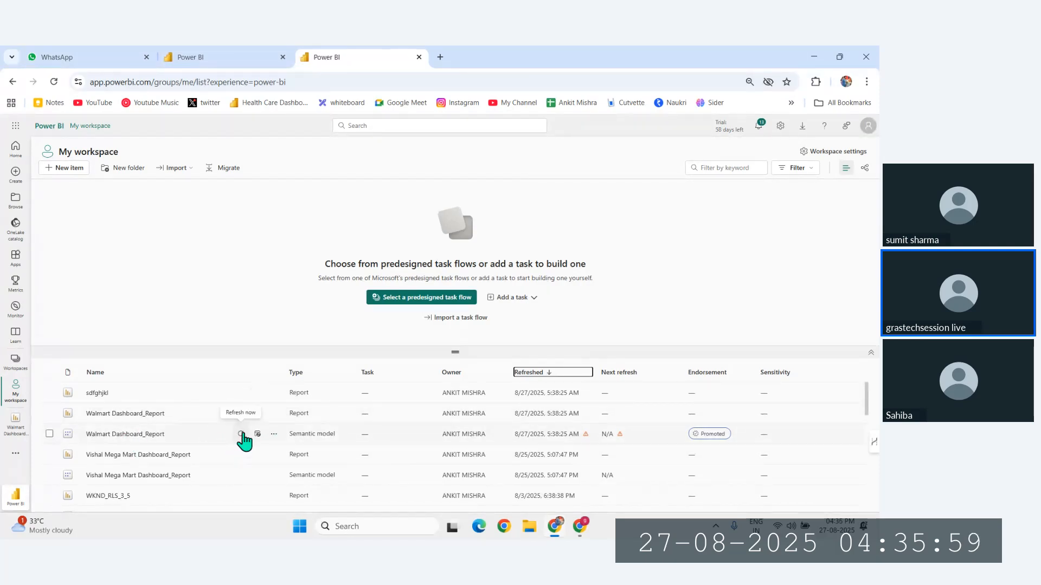
Start an on-demand refresh of the Walmart Dashboard_Report semantic model and reopen the Walmart Dashboard_Report report.
left_click(241, 435)
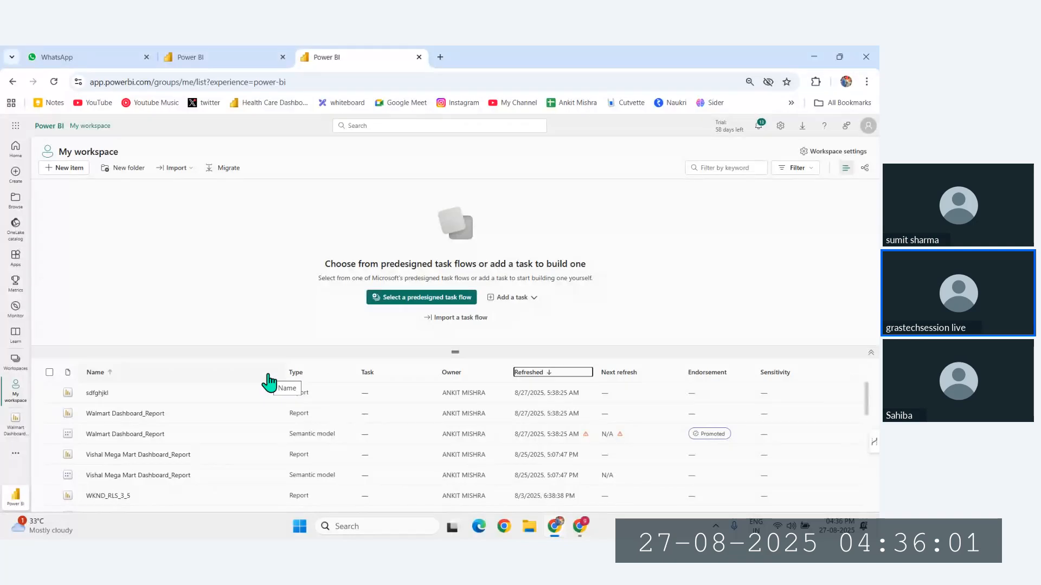
left_click(174, 60)
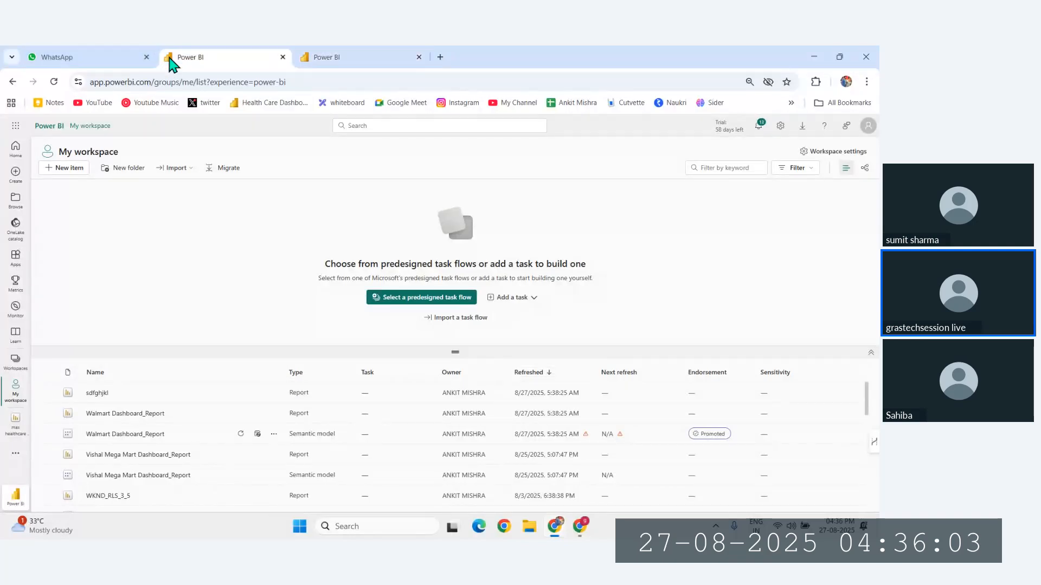
left_click(333, 61)
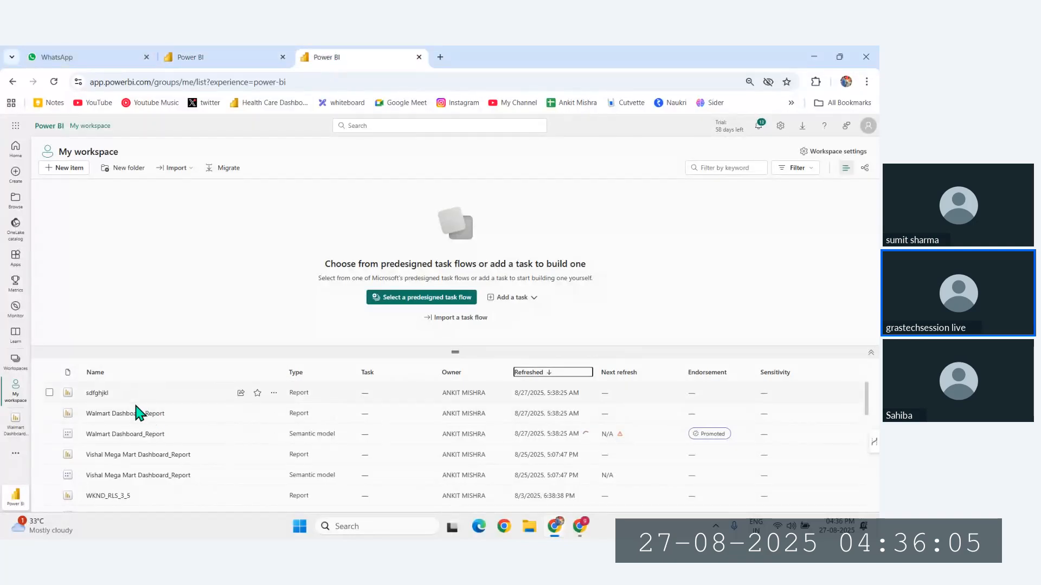
left_click(139, 413)
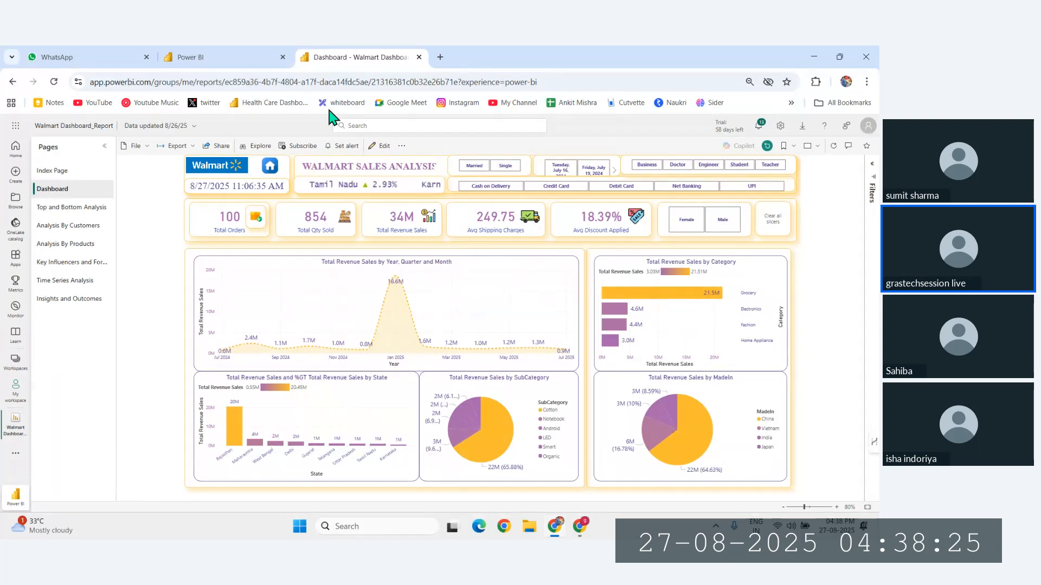
Review the scheduled and on-demand refresh history in the Walmart Dashboard_Report semantic model settings, and close the history.
left_click(254, 56)
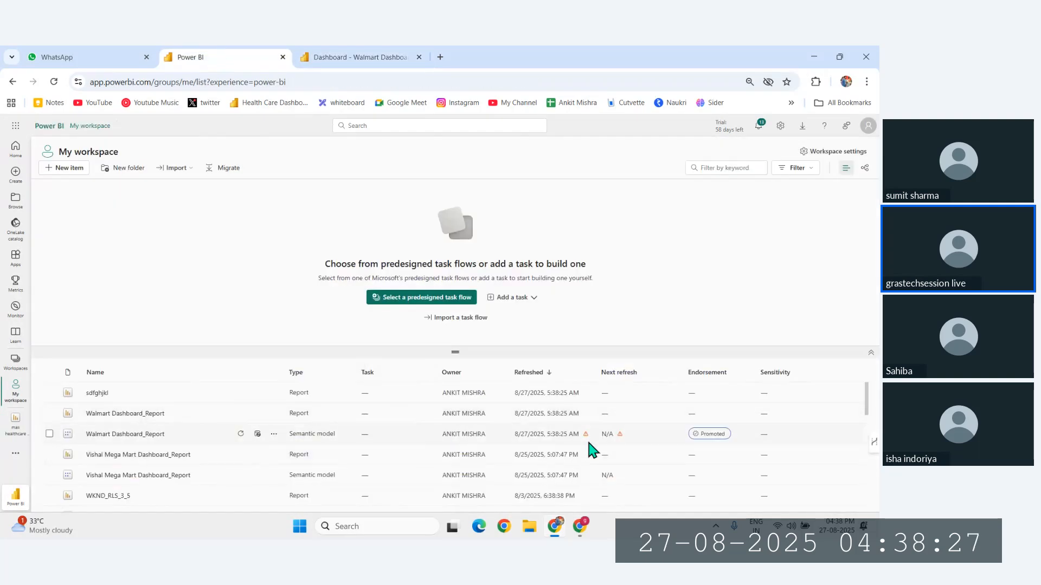
left_click(274, 434)
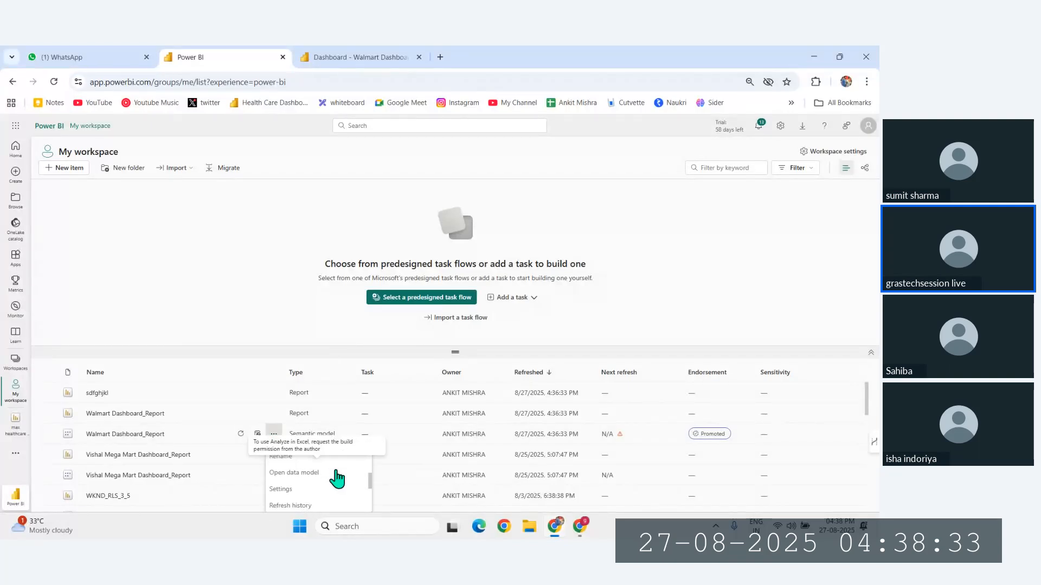
left_click(280, 486)
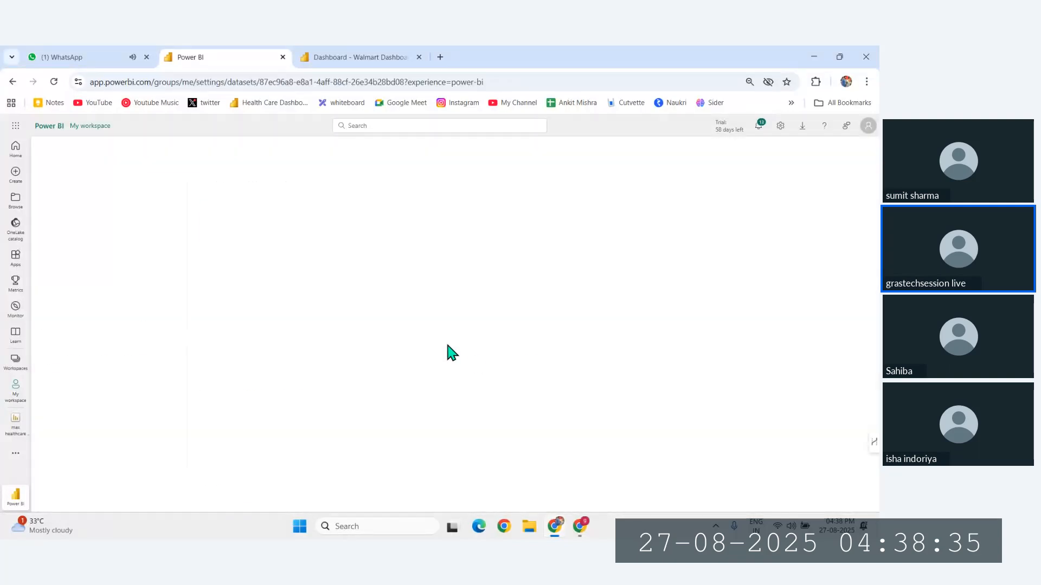
left_click(219, 270)
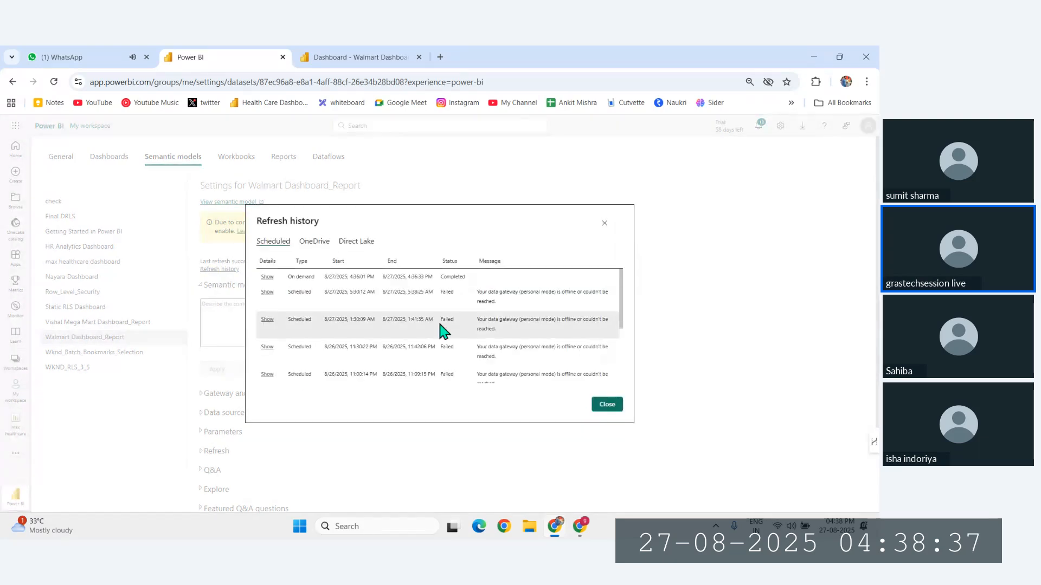
scroll(481, 352, "down", 3)
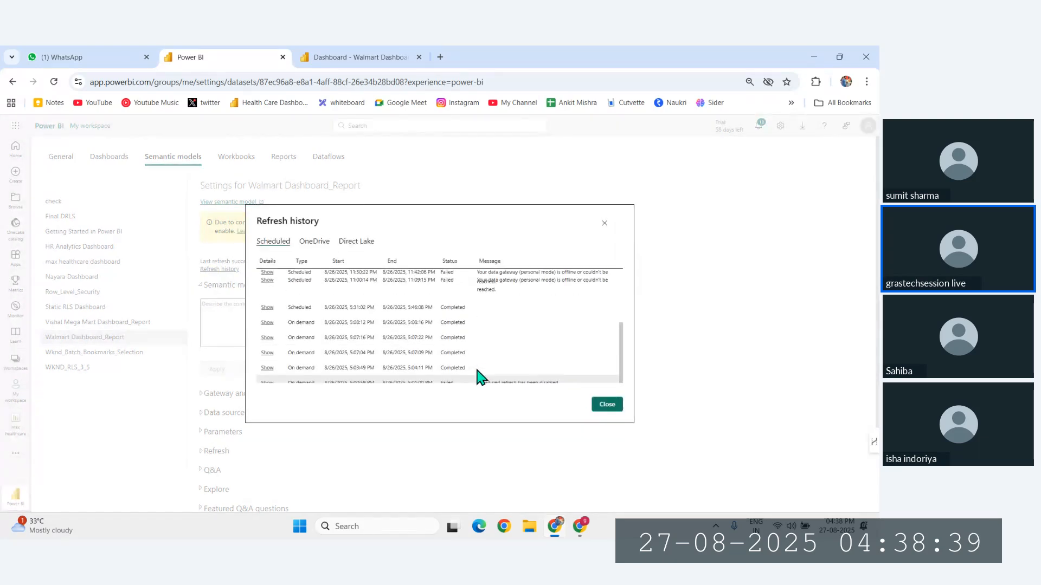
scroll(480, 374, "up", 5)
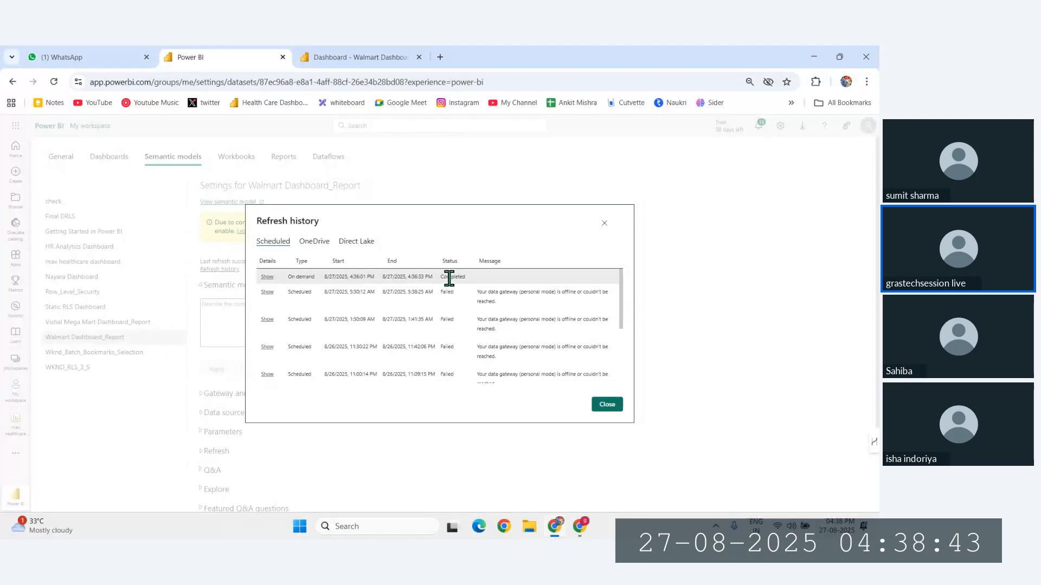
left_click(604, 224)
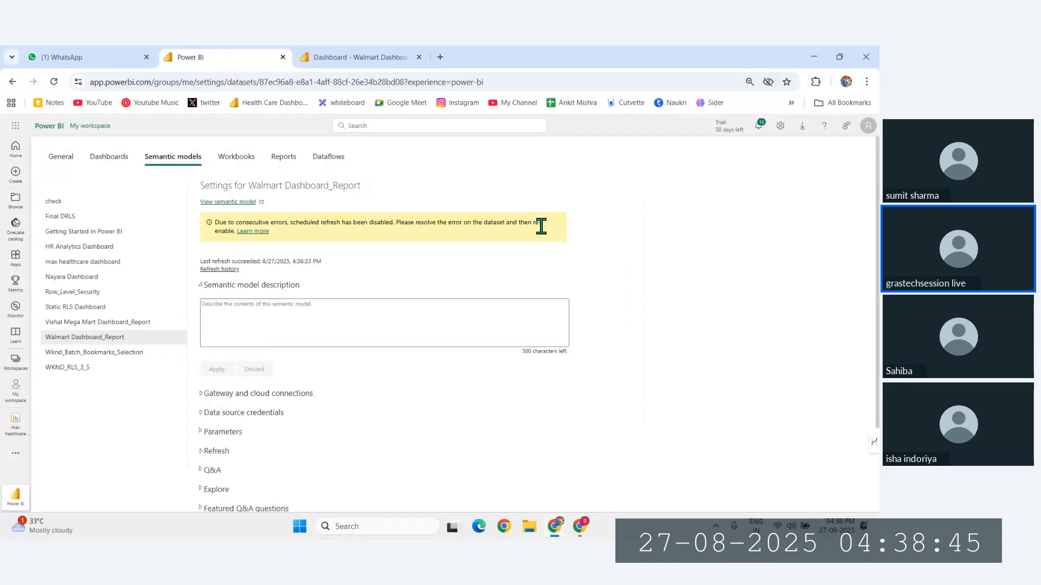
Reload the Walmart Dashboard_Report browser page to load the refreshed data and check the Dashboard visuals.
left_click(312, 59)
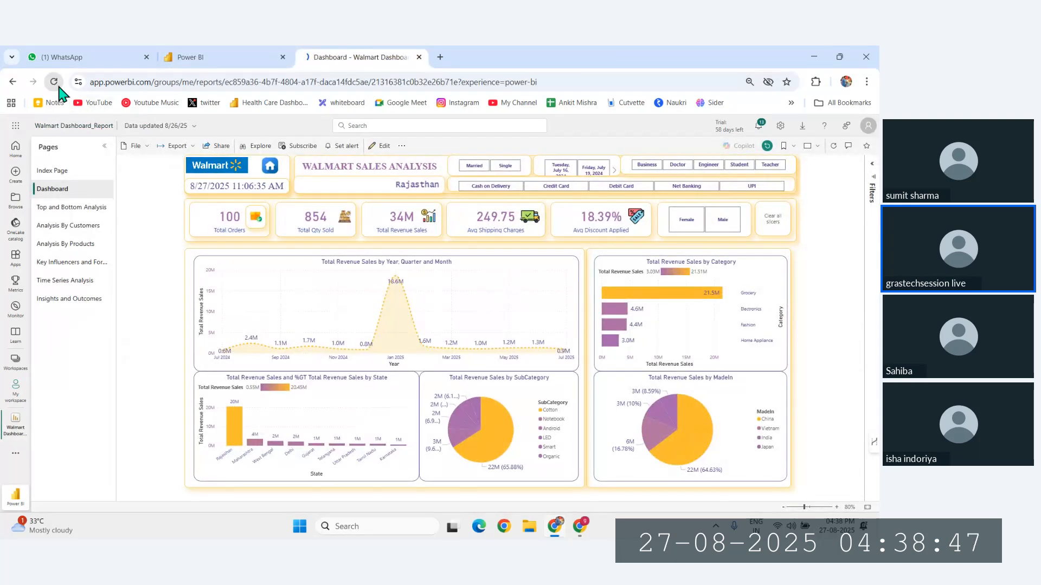
left_click(54, 82)
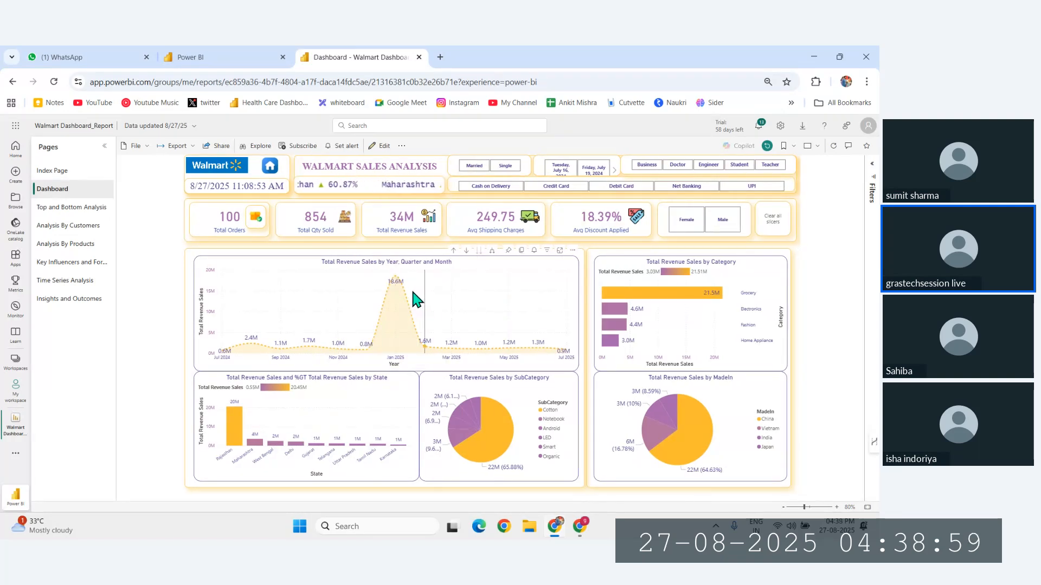
mouse_move(414, 298)
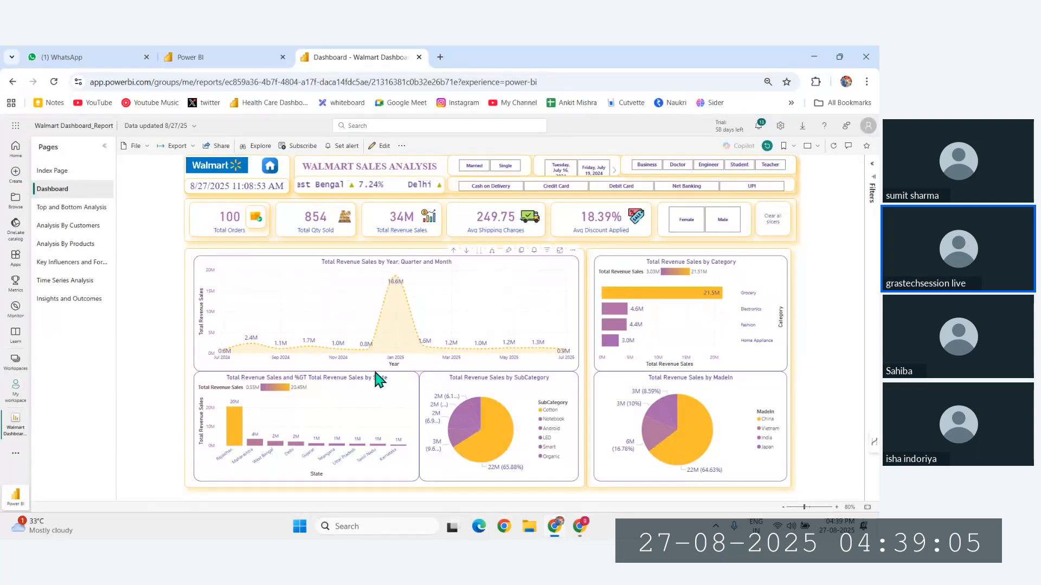
mouse_move(508, 317)
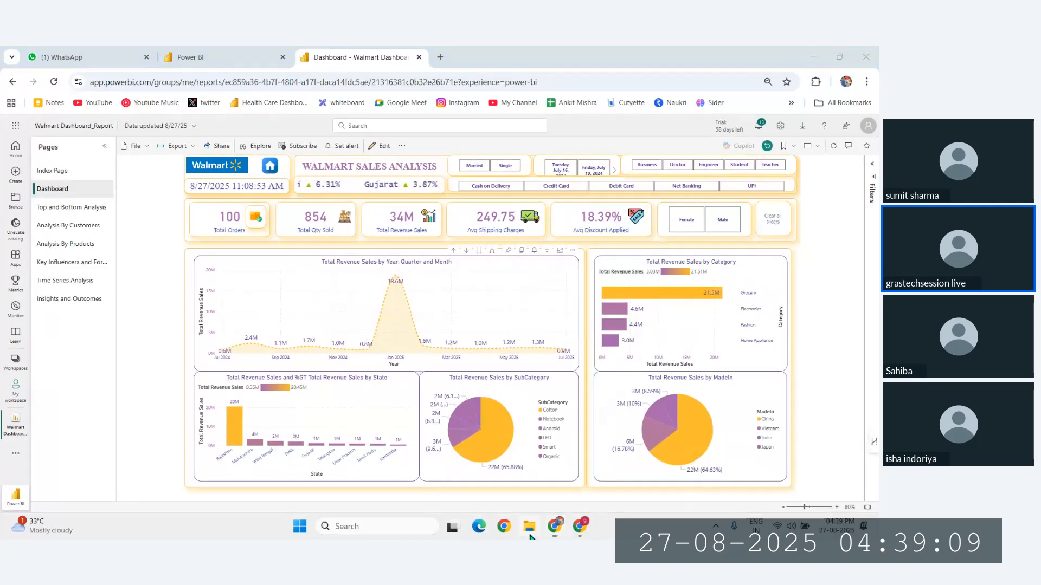
mouse_move(541, 313)
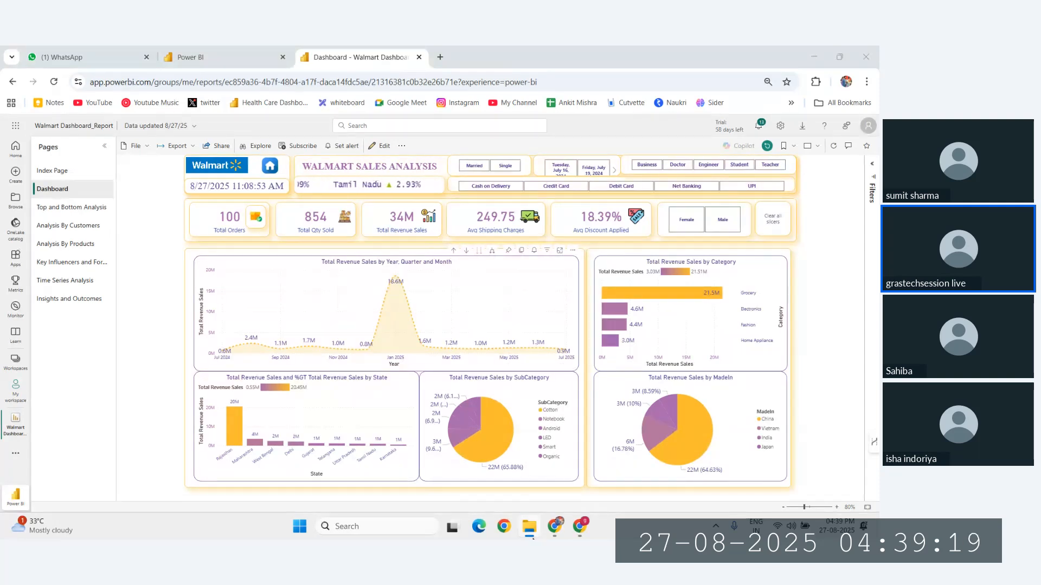
Switch to File Explorer and open the Walmart Dashboard_Report Power BI Desktop file from the recent files.
mouse_move(531, 537)
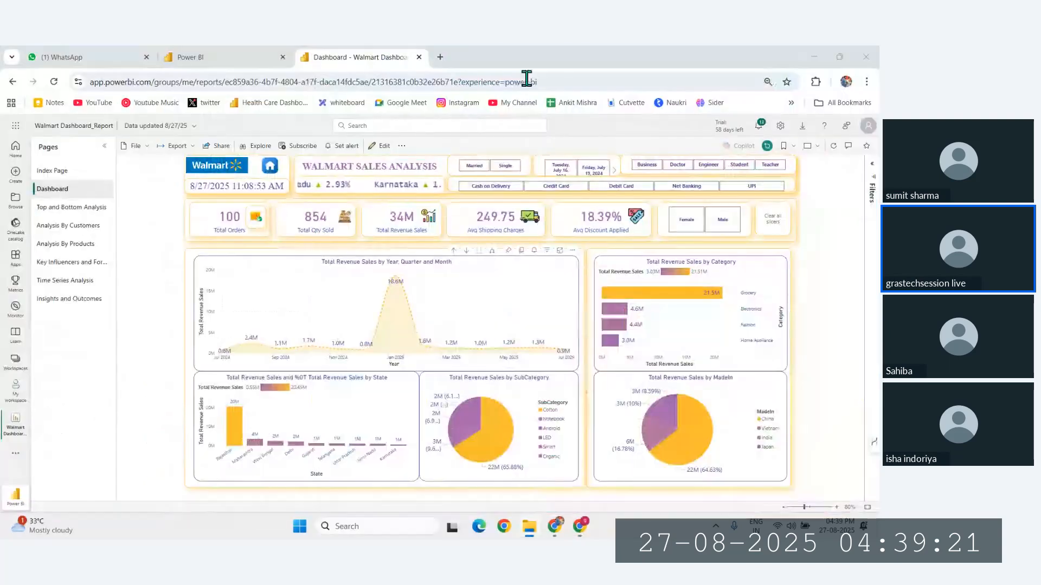
left_click(814, 57)
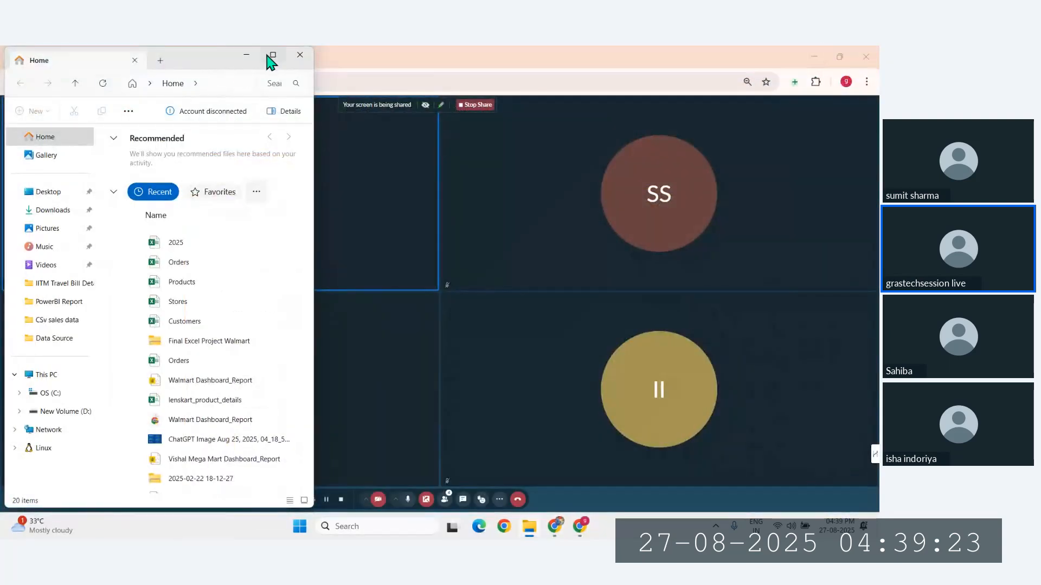
left_click(276, 57)
left_click(57, 298)
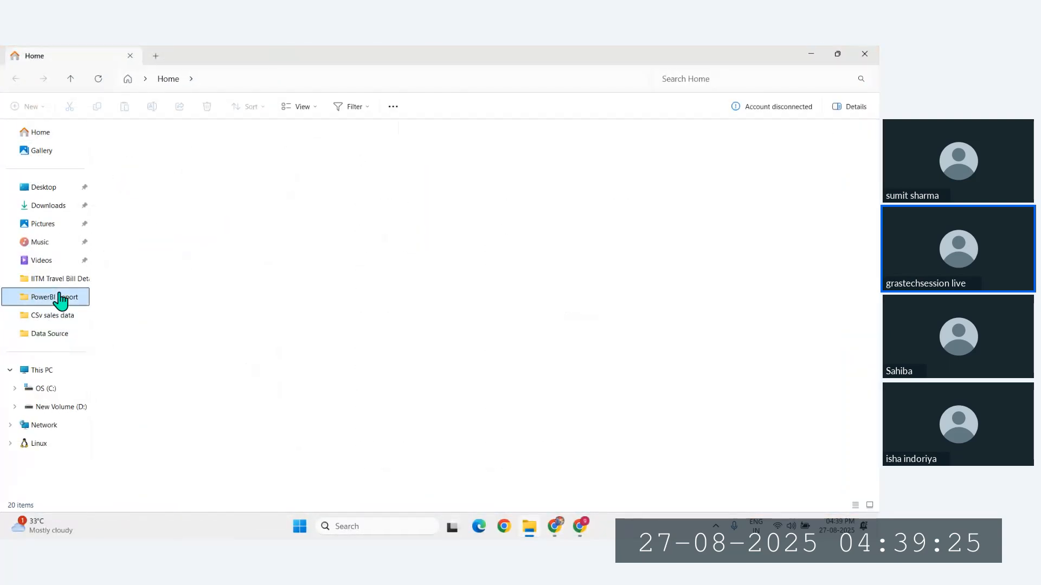
left_click(57, 334)
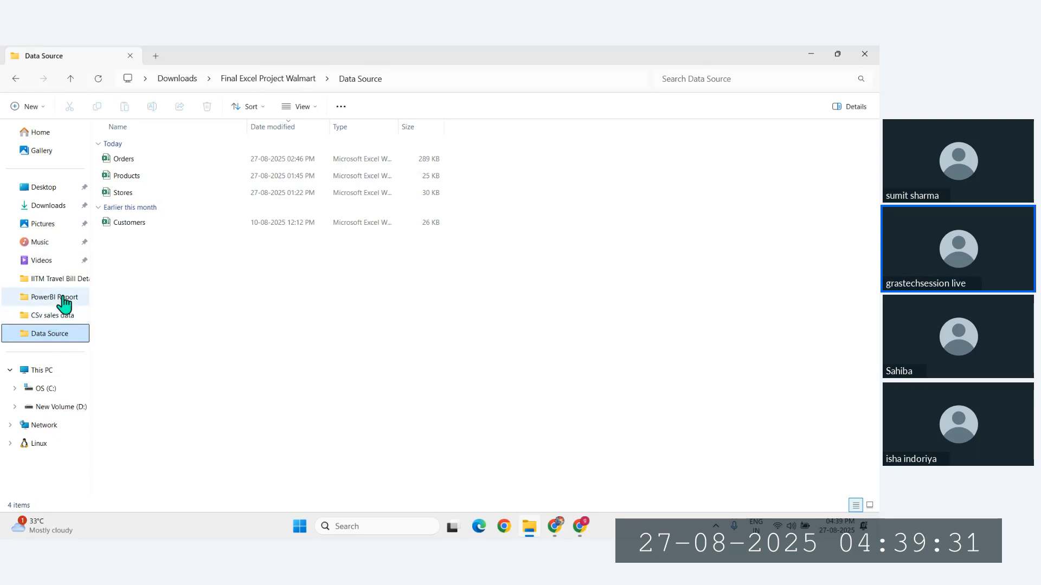
left_click(54, 207)
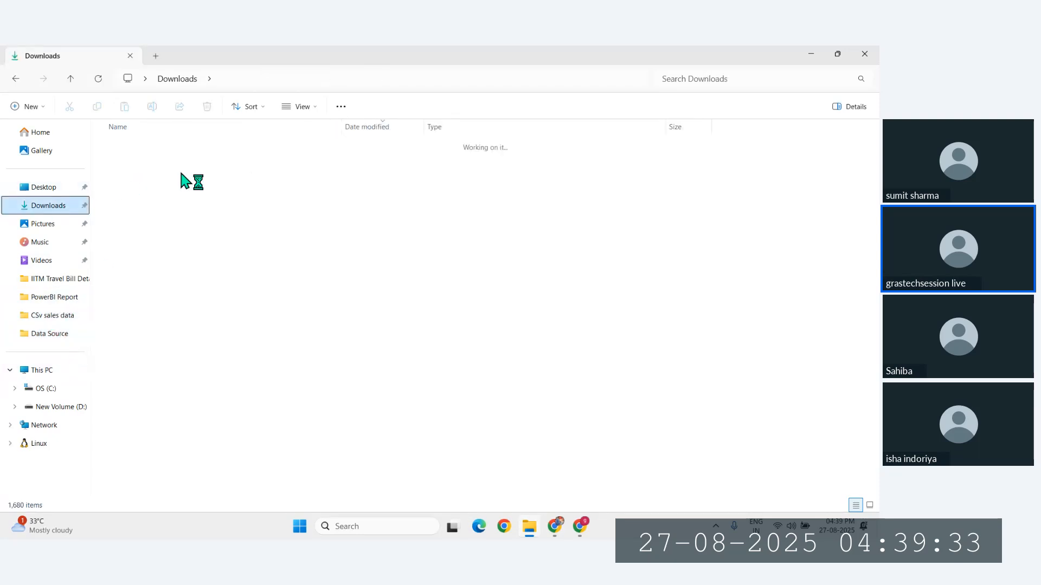
left_click(46, 133)
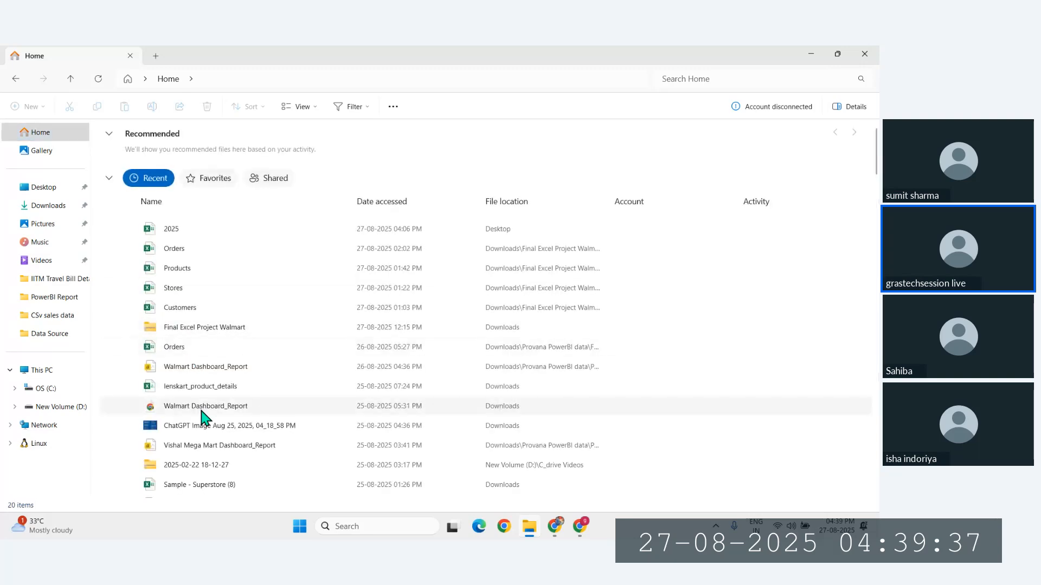
left_click(207, 373)
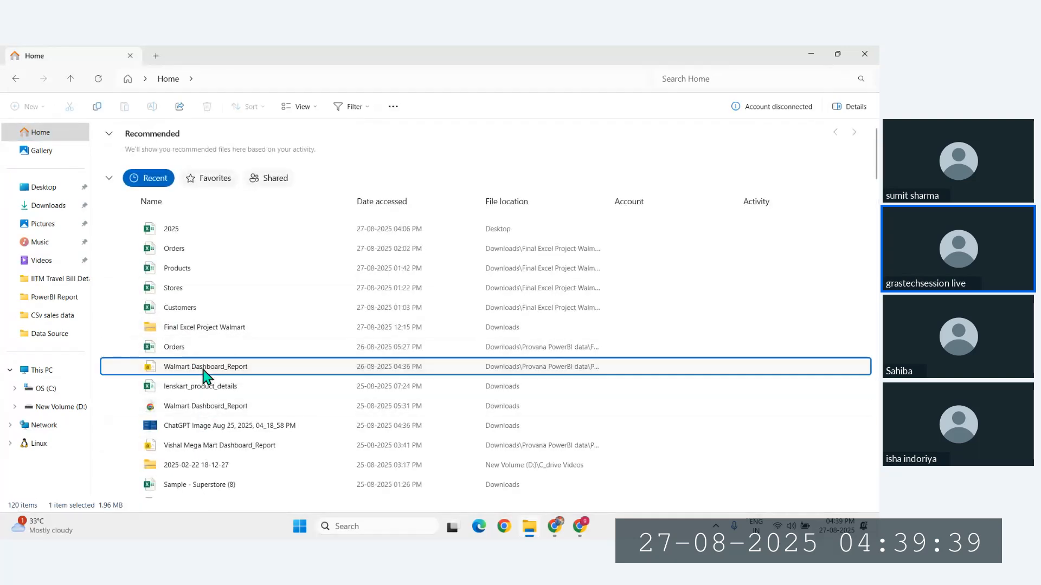
double_click(205, 374)
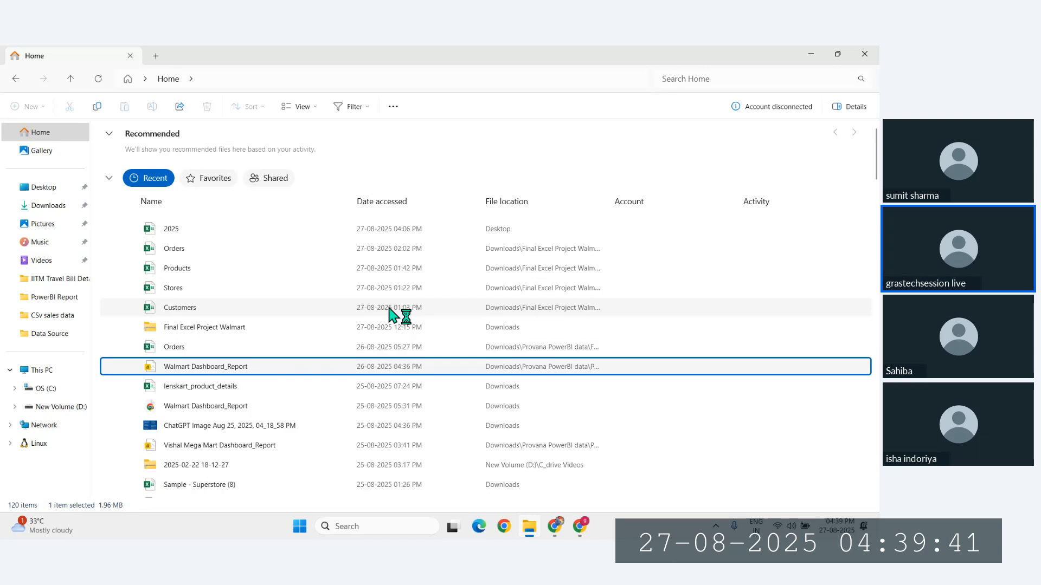
Locate the Provana PowerBI data folder among the items in Downloads.
left_click(47, 206)
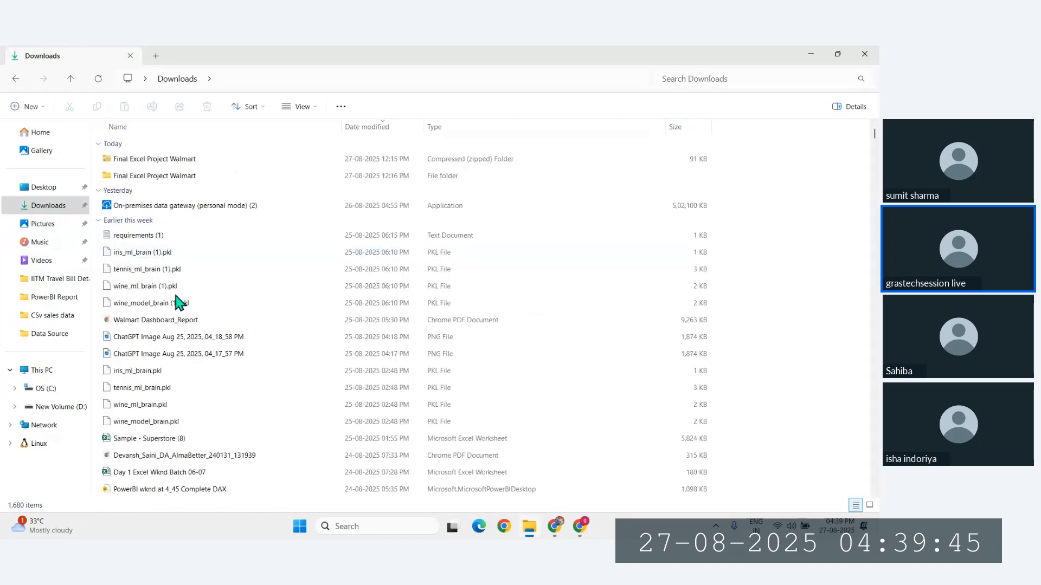
left_click(158, 271)
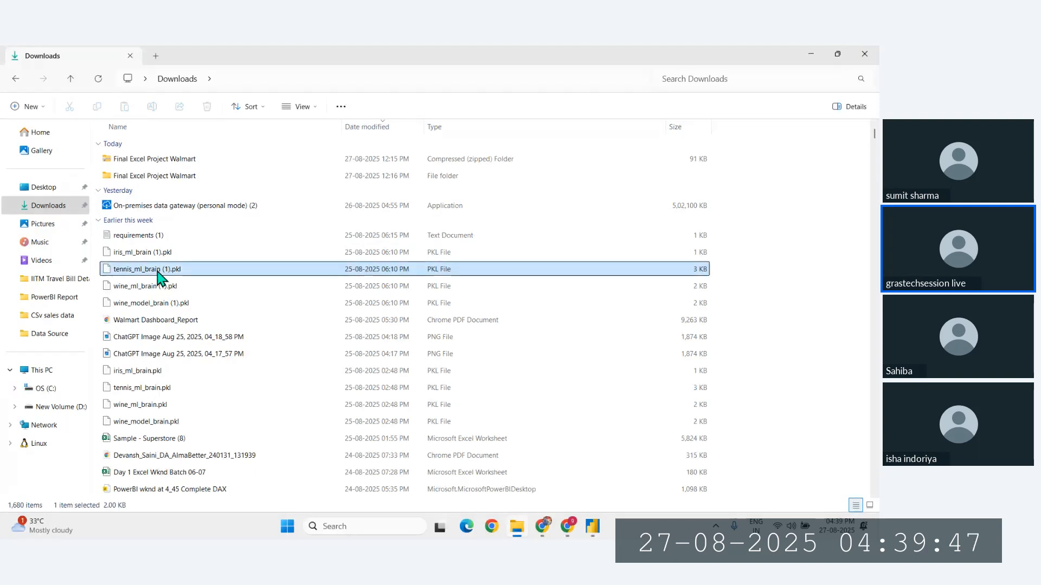
key("p")
key("r")
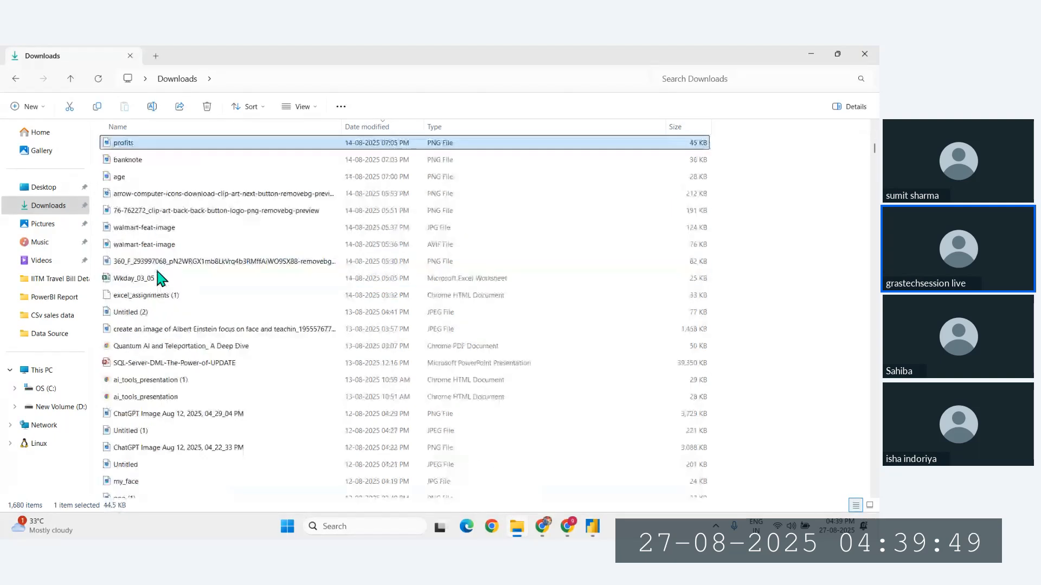
key("o")
key("d")
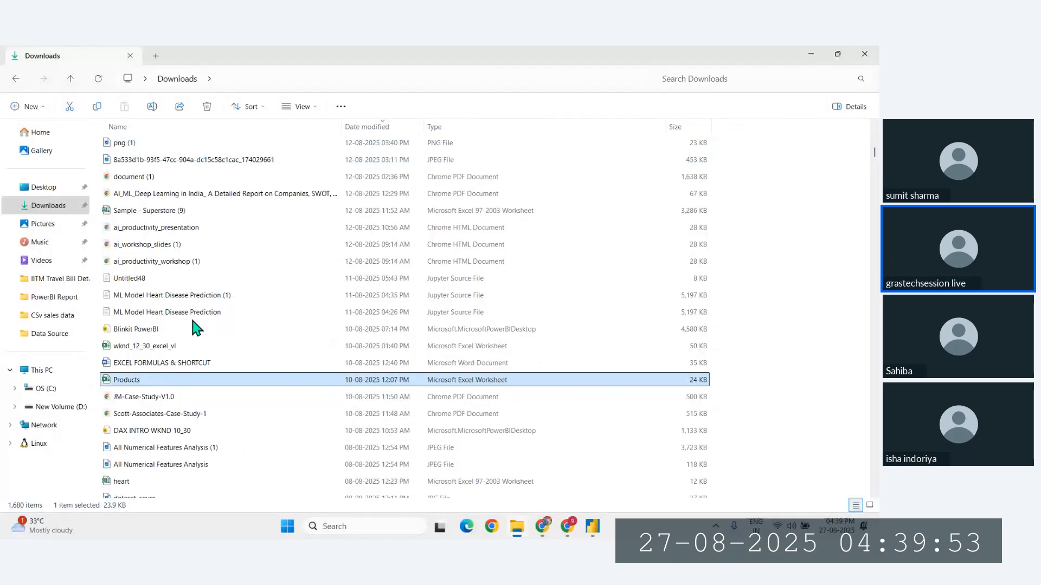
key("p")
key("r")
key("o")
key("j")
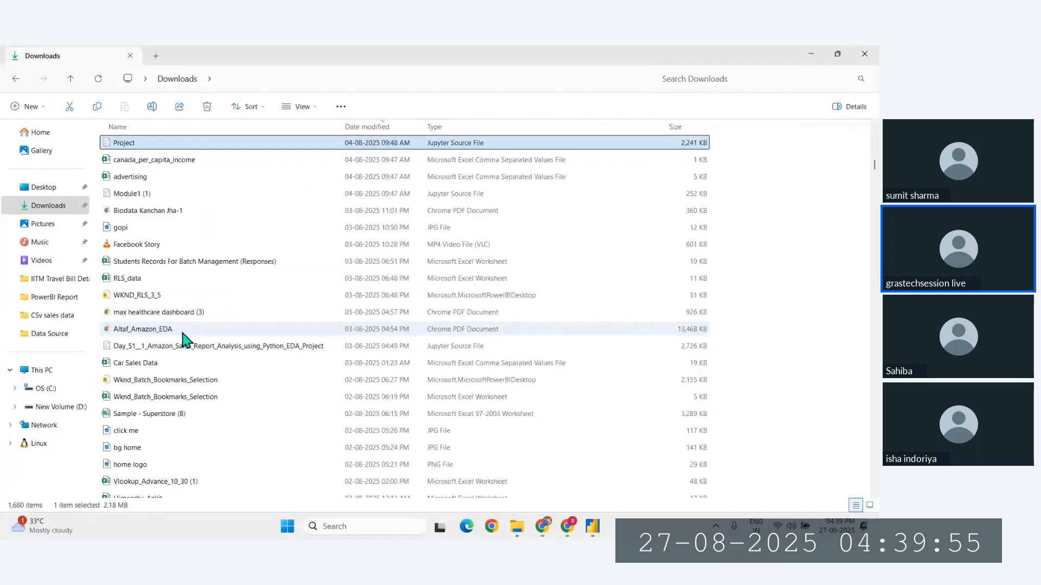
key("p")
key("r")
key("o")
key("v")
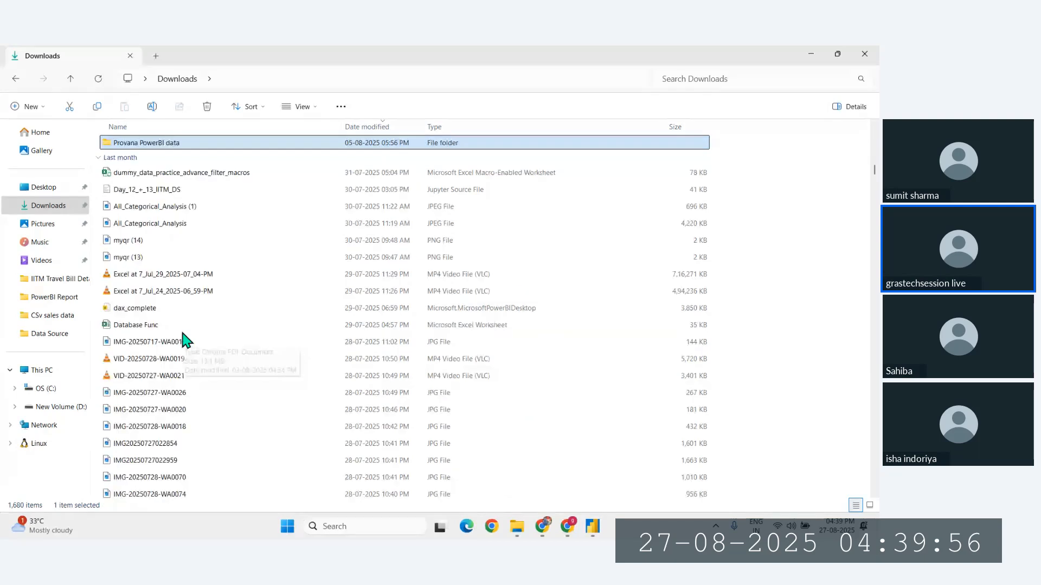
Open the Orders workbook from the Final Data folder inside Provana PowerBI data.
double_click(146, 144)
double_click(144, 161)
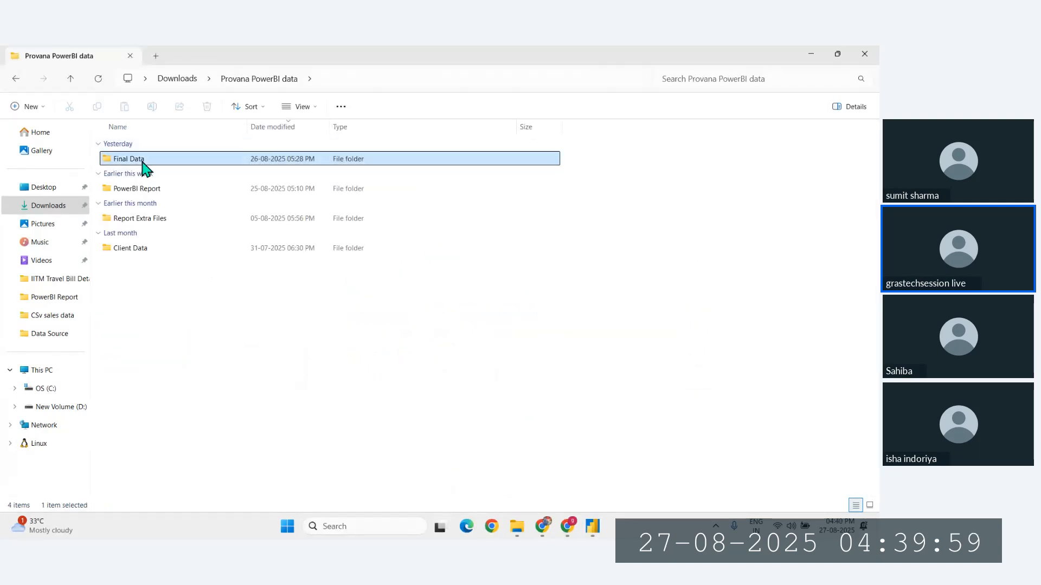
left_click(154, 162)
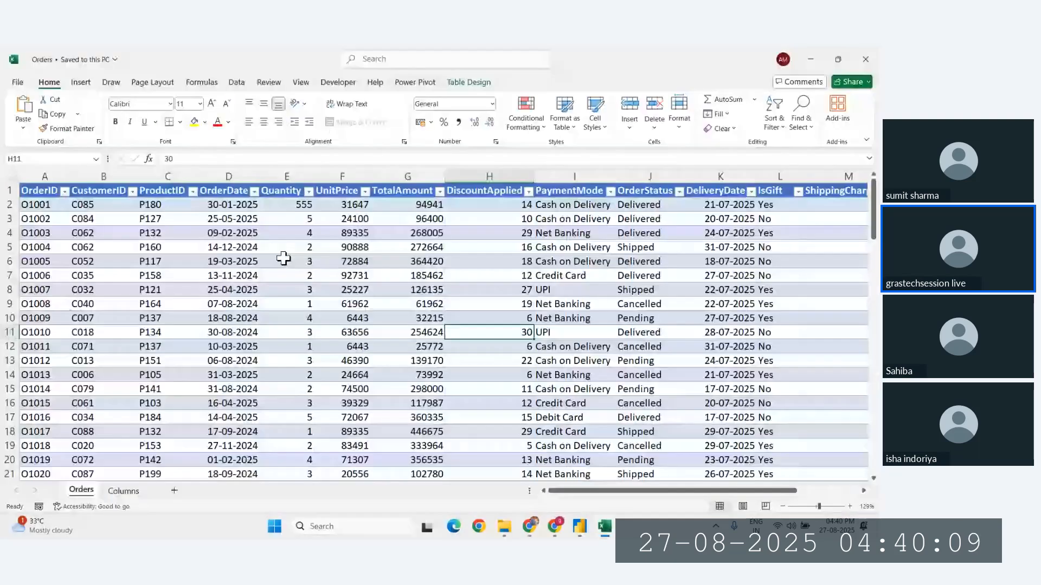
Set the Quantity of order O1001 to 5 in the Orders sheet.
left_click(295, 204)
type("5")
key("Return")
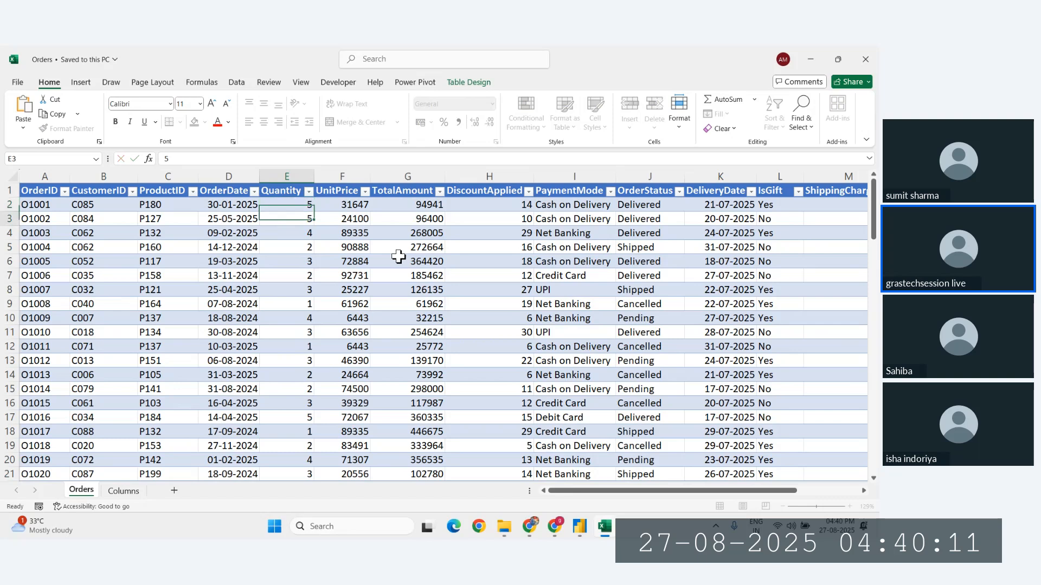
left_click(465, 308)
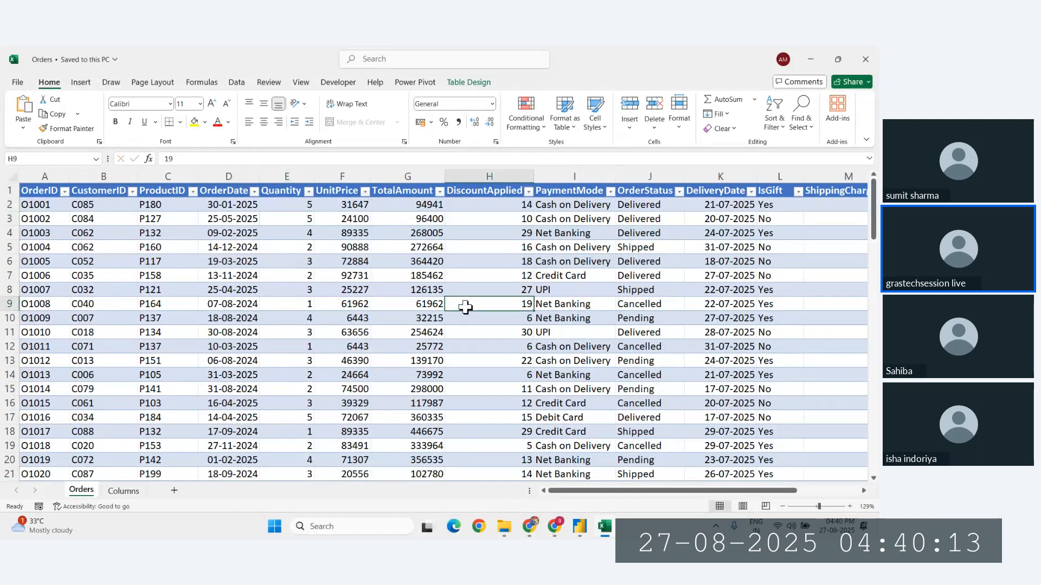
left_click(353, 209)
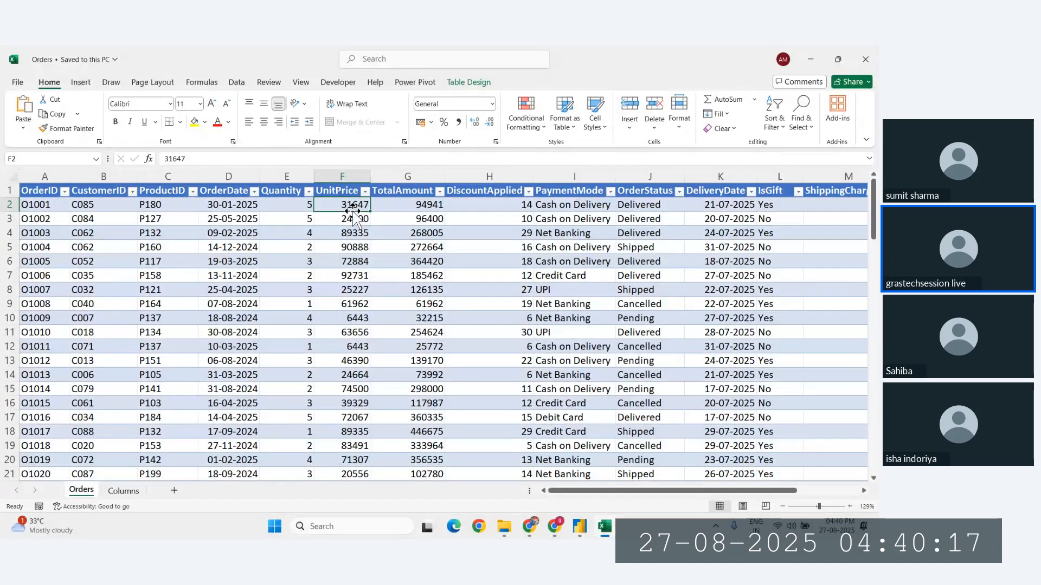
left_click(480, 346)
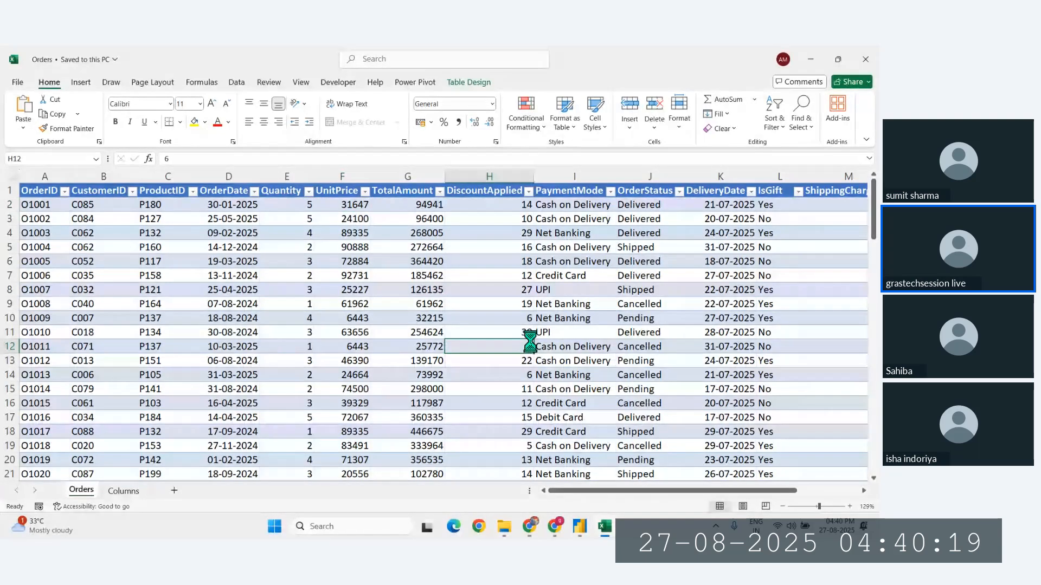
Switch to Power BI Service in the browser, open My workspace and list the most recently refreshed items first.
key("alt+Tab")
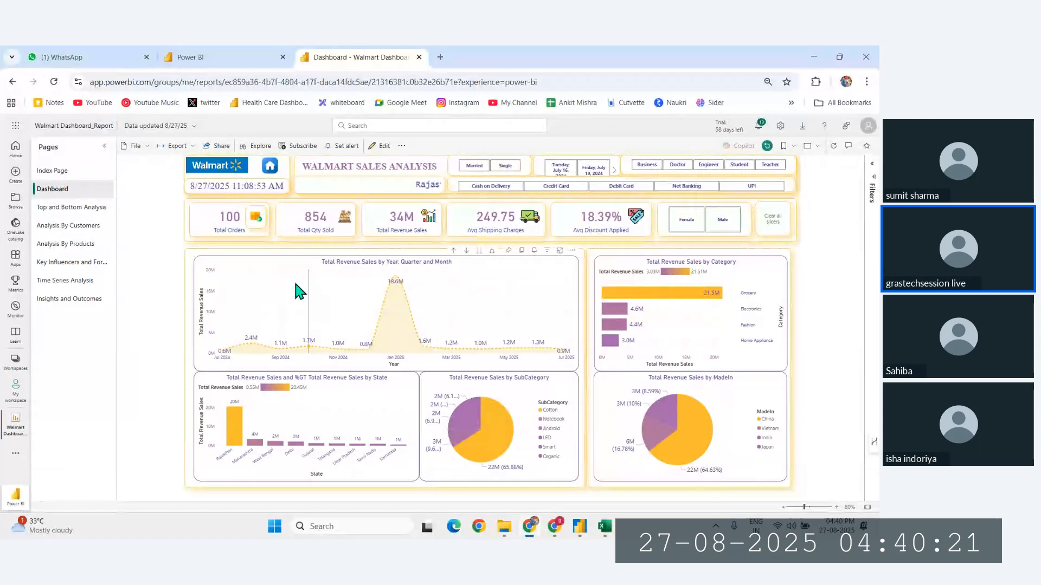
mouse_move(295, 284)
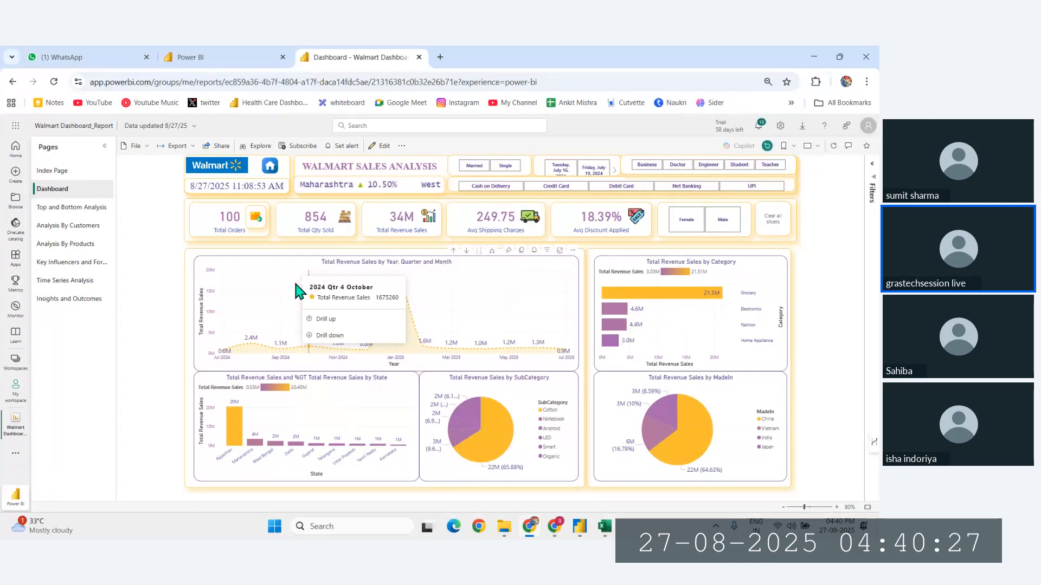
left_click(190, 57)
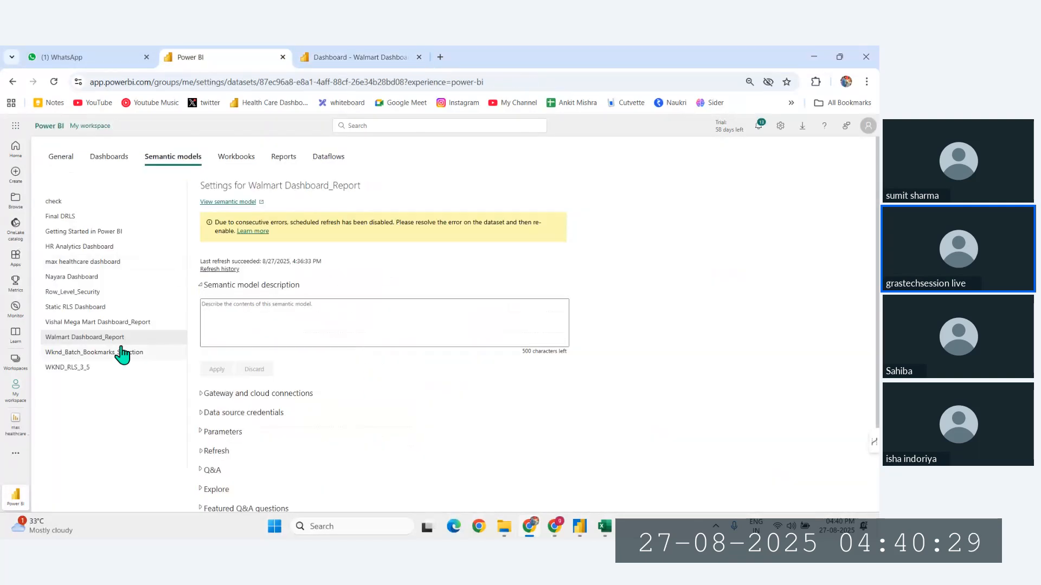
left_click(15, 360)
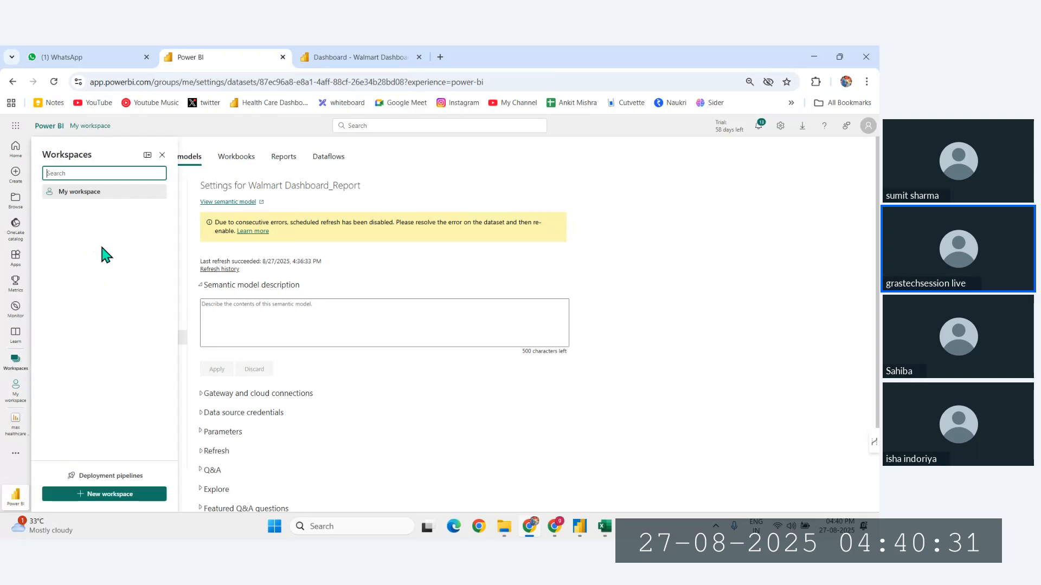
left_click(80, 193)
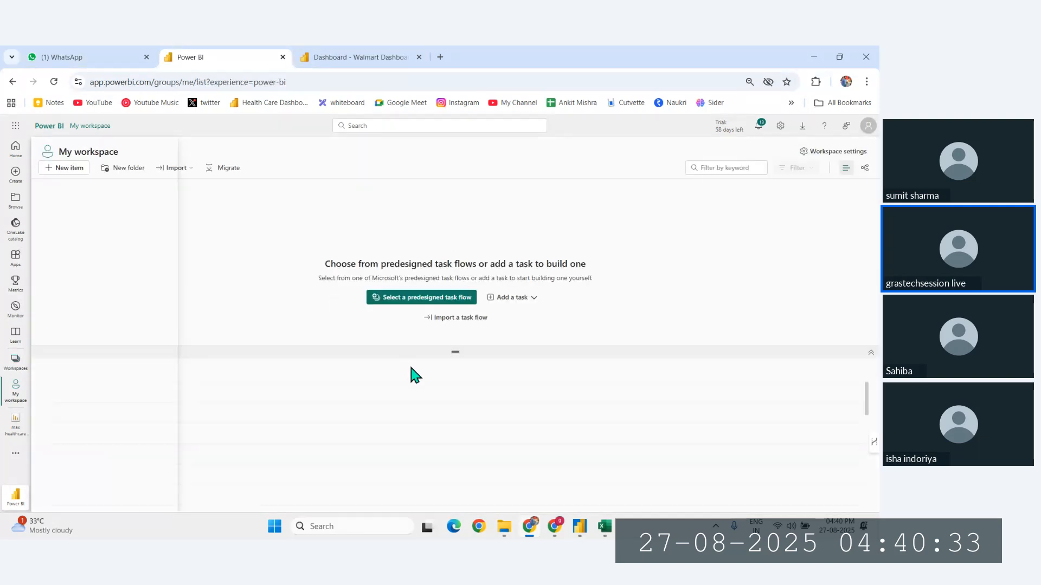
double_click(523, 373)
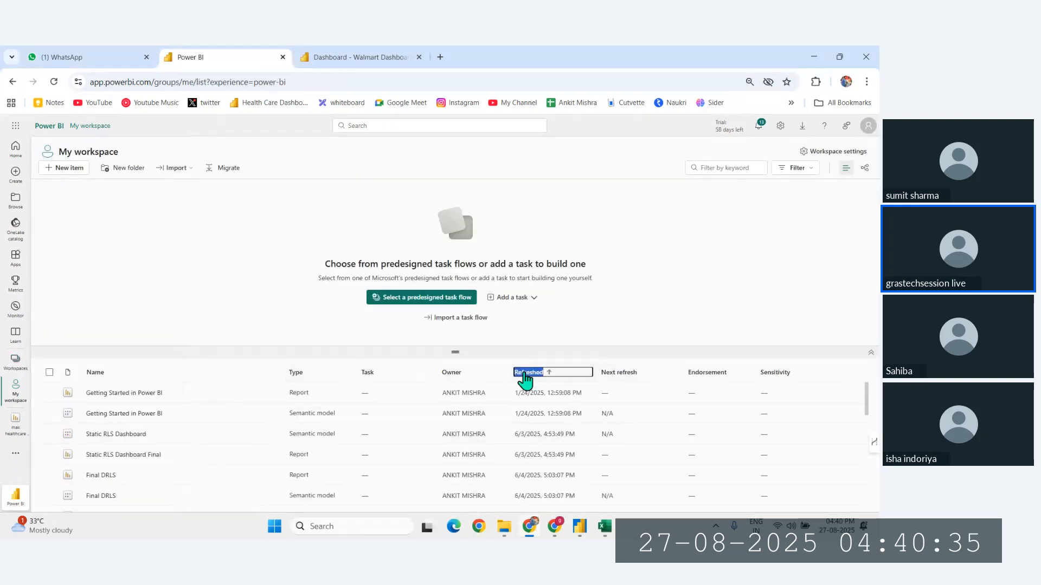
left_click(524, 374)
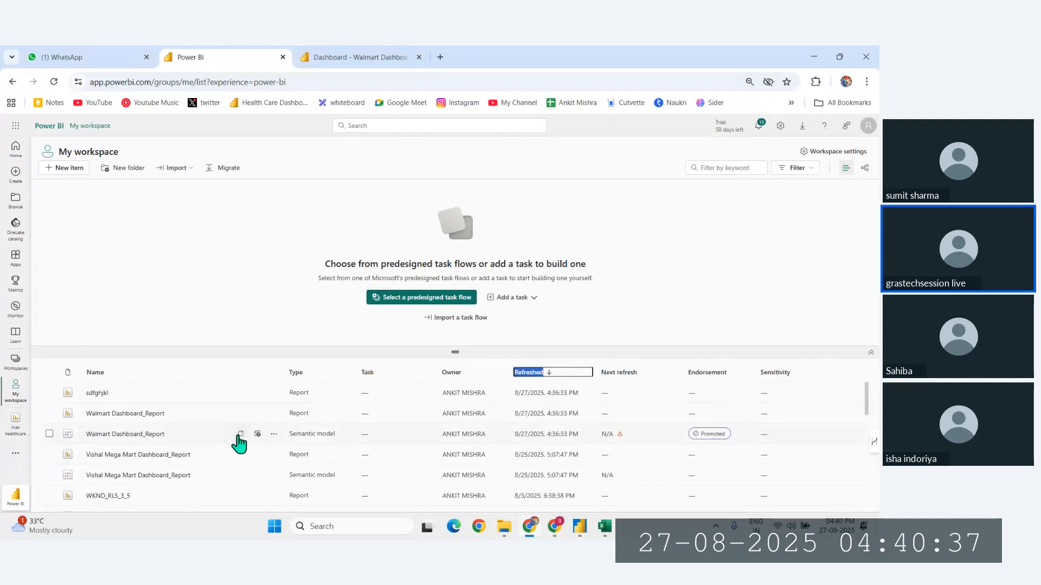
Refresh the Walmart Dashboard_Report semantic model on demand and reload the report's browser page to check the Dashboard visuals.
left_click(240, 434)
key("ctrl+Tab")
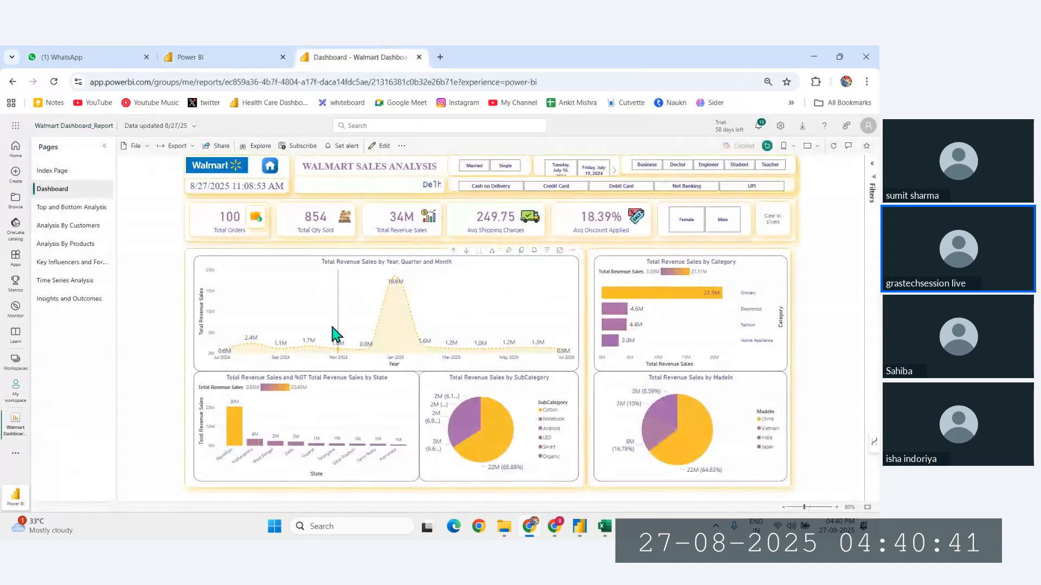
left_click(54, 81)
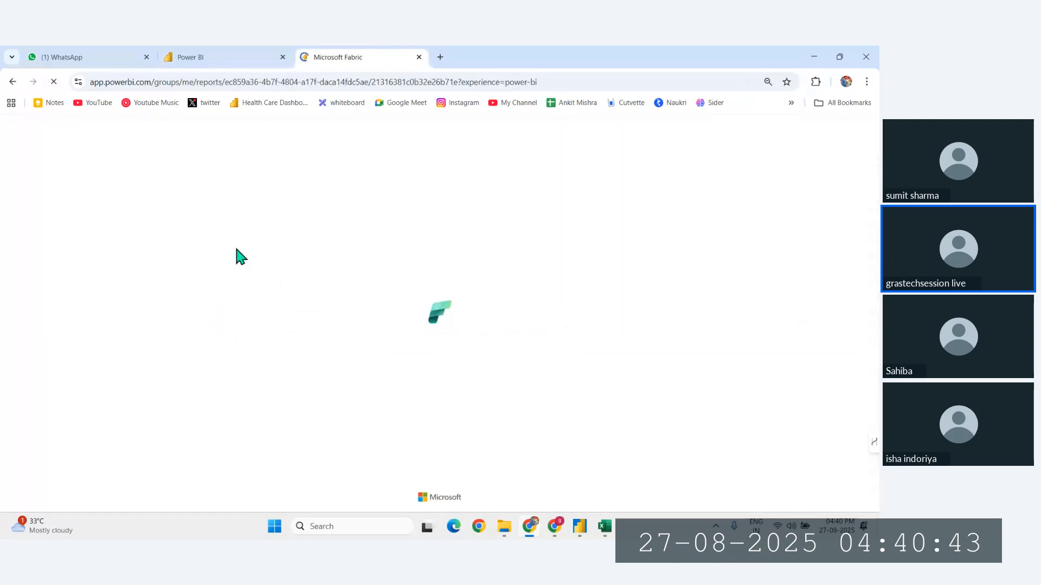
key("ctrl+shift+Tab")
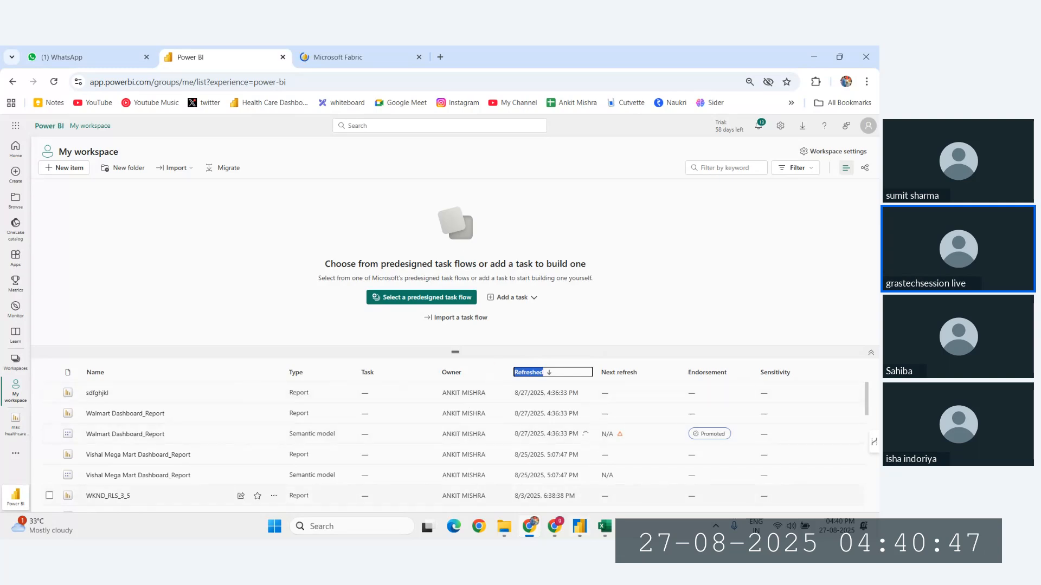
left_click(395, 56)
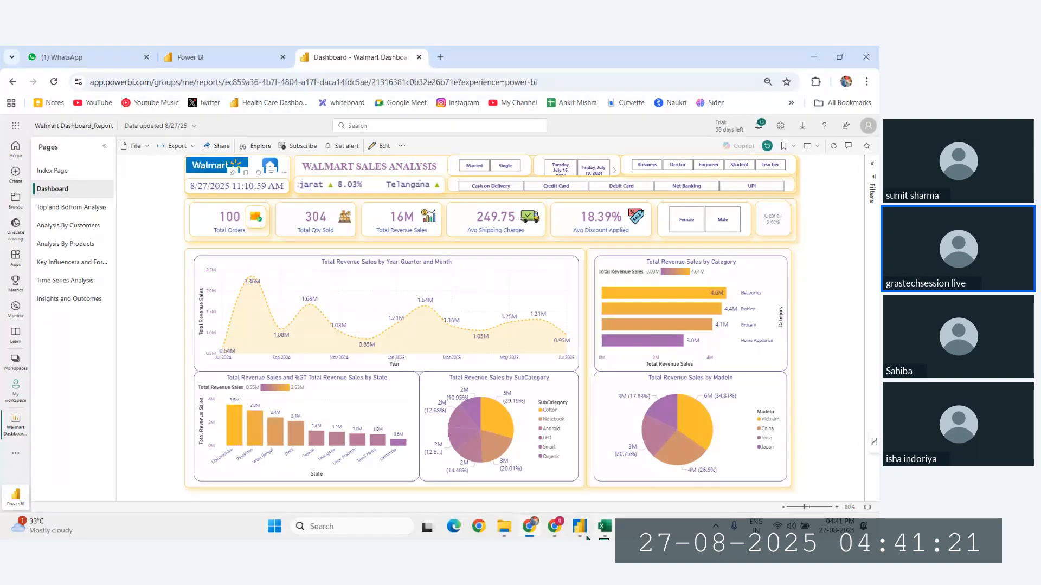
Close the Orders workbook and return to the Walmart Dashboard_Report report in the browser.
left_click(816, 57)
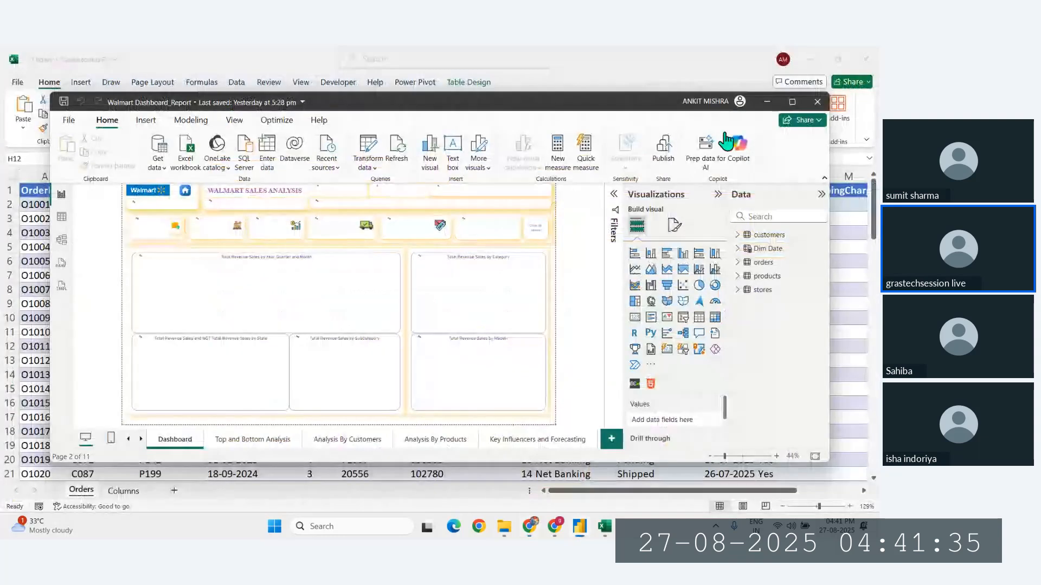
key("alt+Tab")
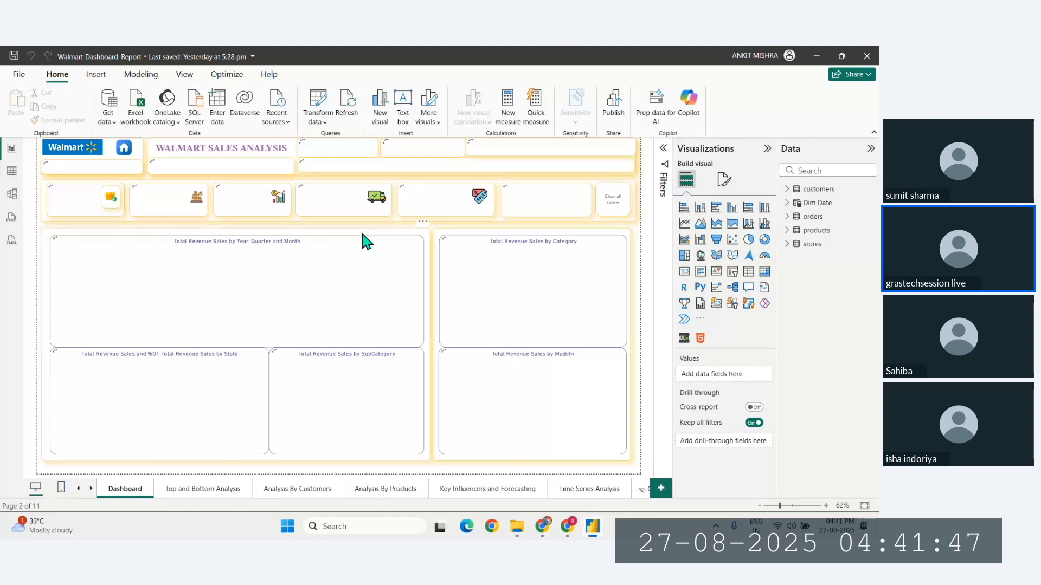
key("alt+Tab")
left_click(865, 51)
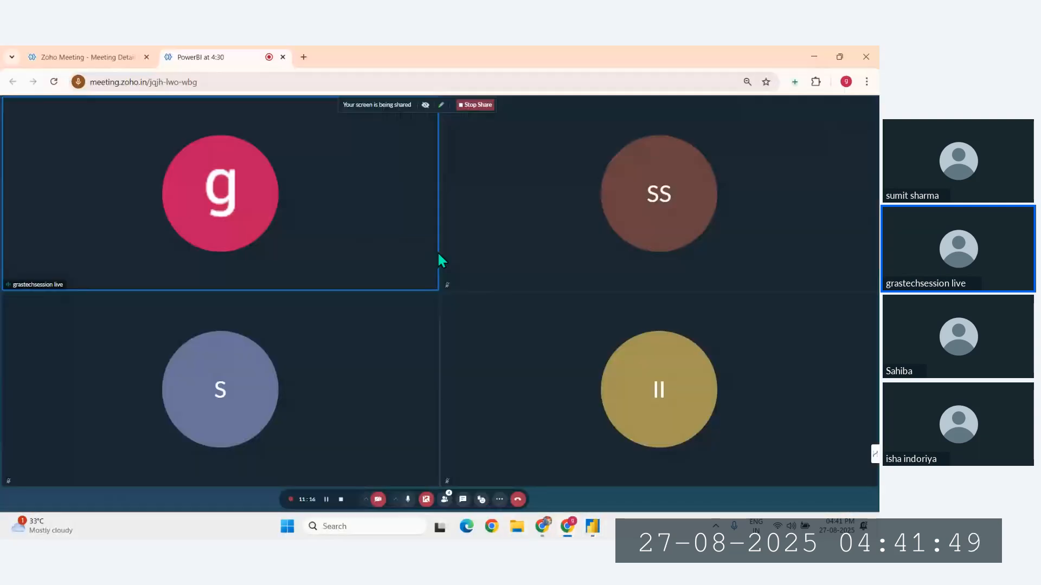
key("alt+Tab")
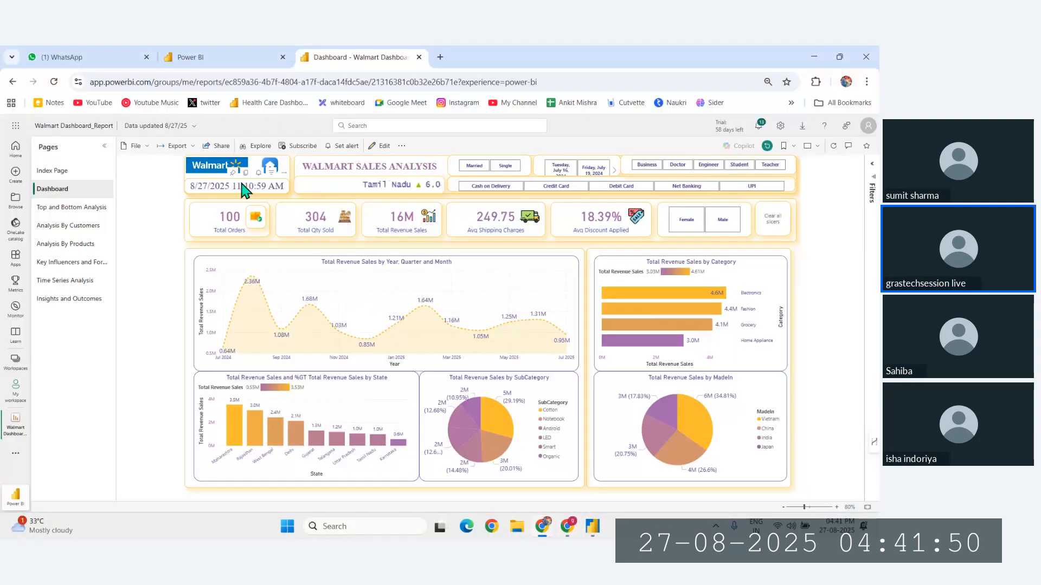
Reload the Walmart Dashboard_Report page, open the report for editing and select the date-and-time card on the Dashboard page.
left_click(54, 81)
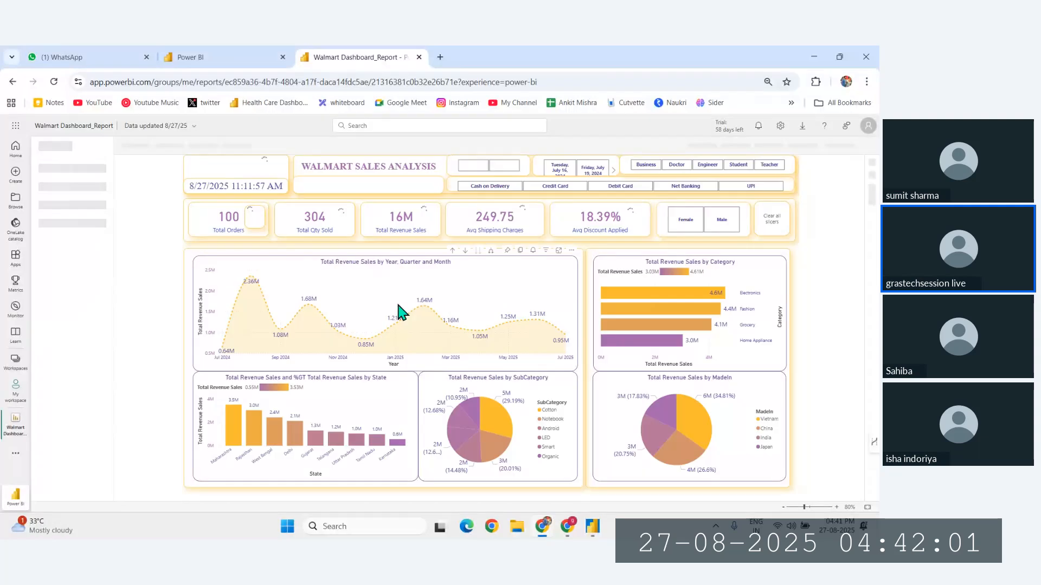
left_click(383, 147)
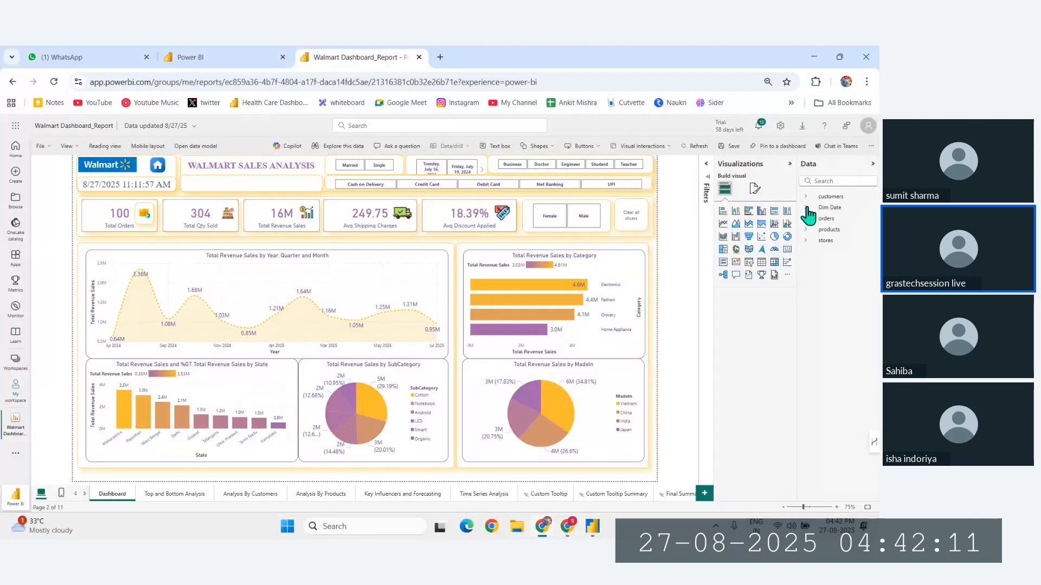
left_click(148, 192)
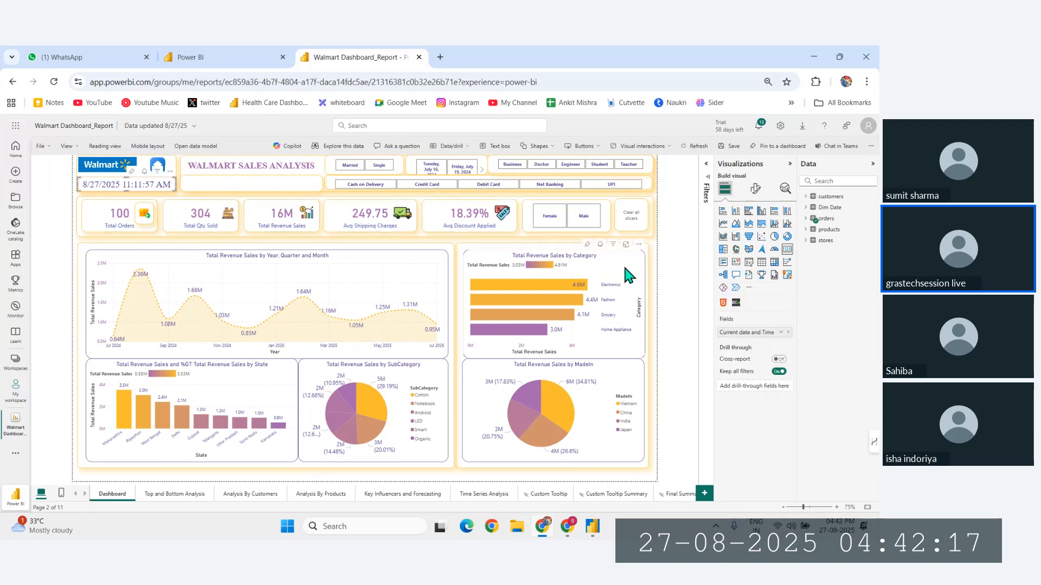
Expand the orders table and check which options are offered for the Current date and Time measure.
left_click(808, 219)
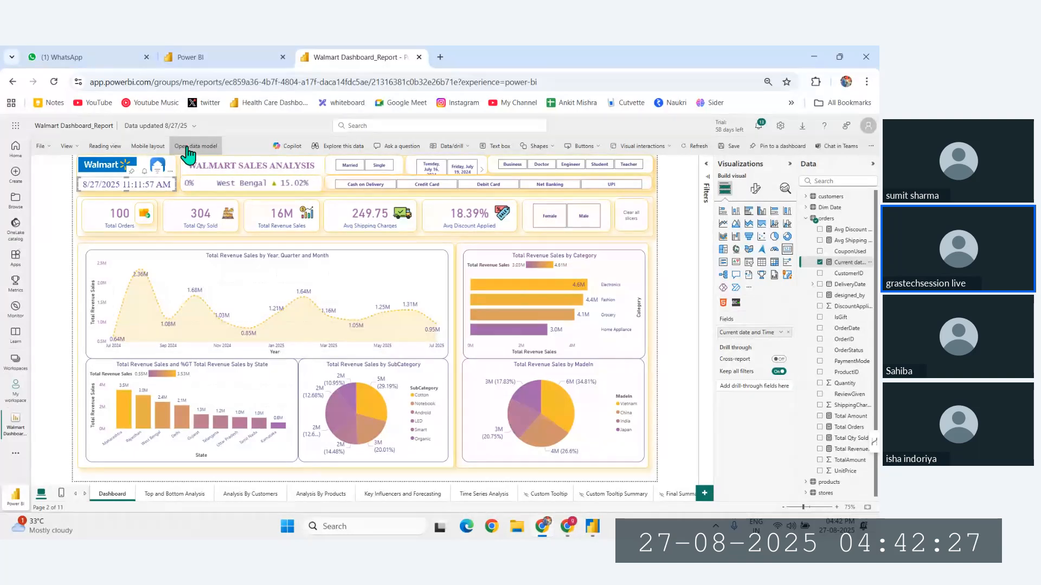
right_click(844, 264)
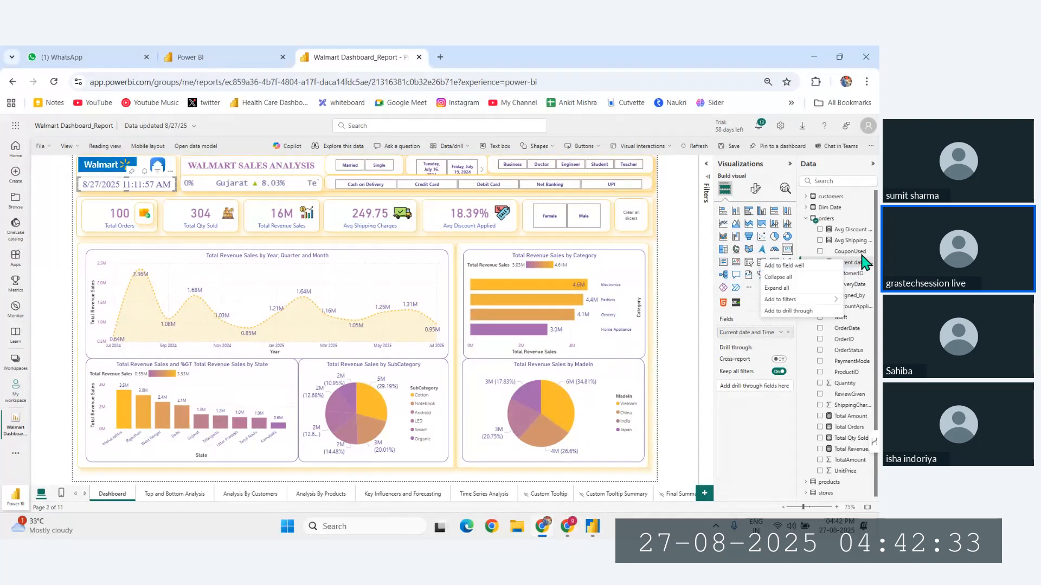
left_click(862, 267)
right_click(866, 266)
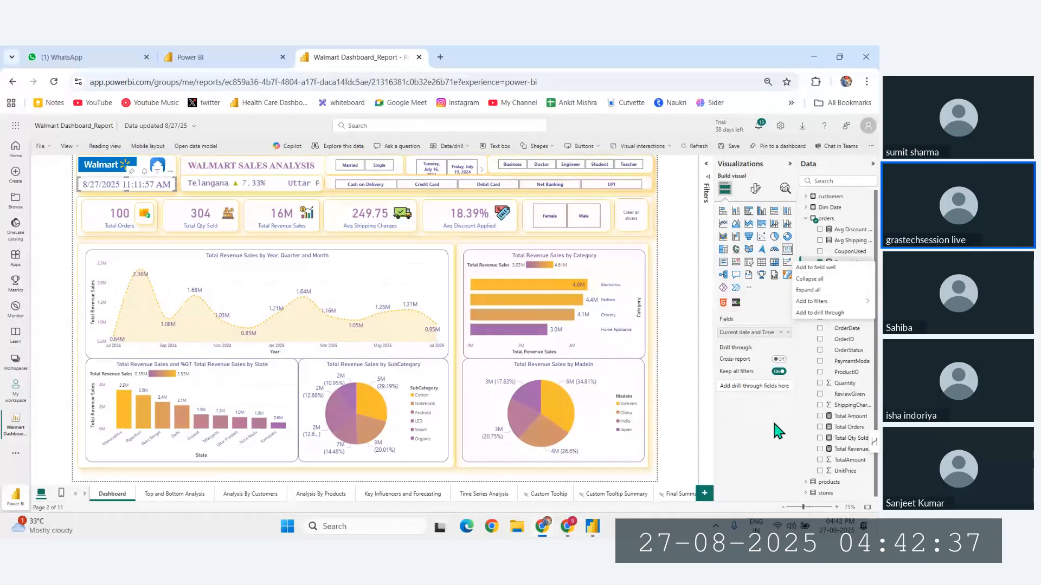
key("Escape")
Open the report's data model and view the properties of the Current date and Time measure in the orders table.
left_click(196, 147)
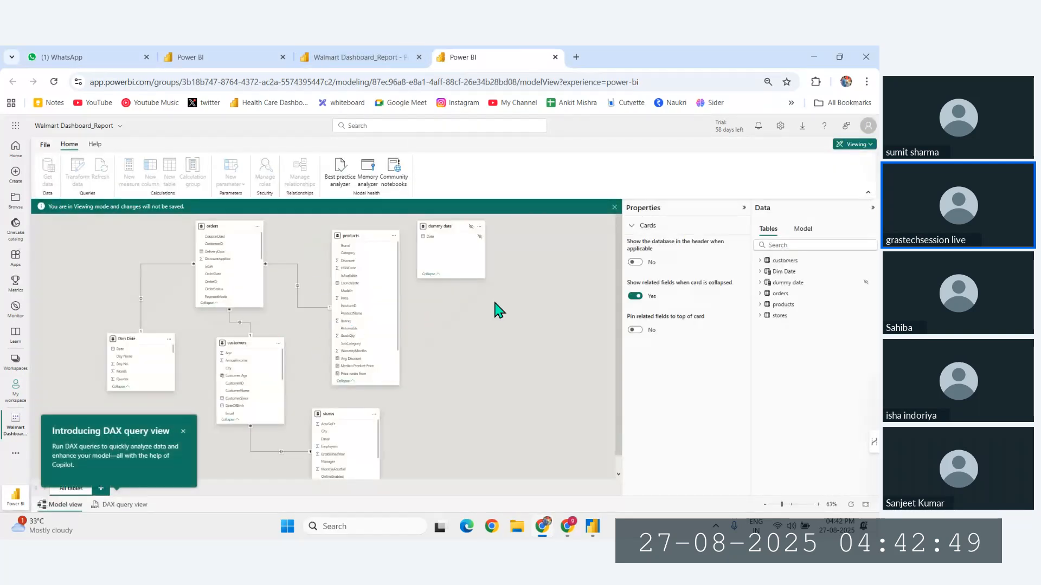
scroll(482, 306, "down", 1)
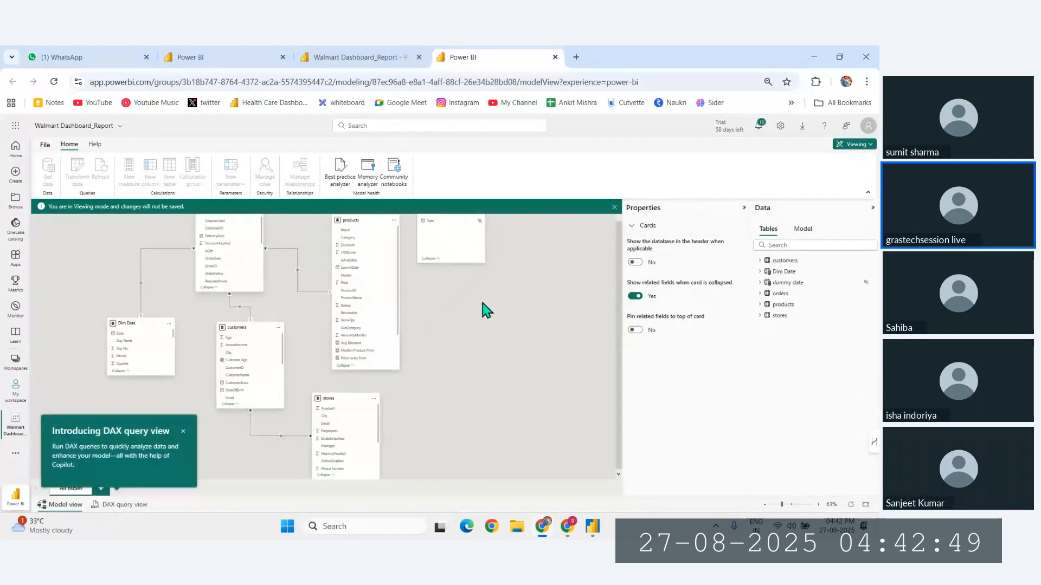
left_click(759, 293)
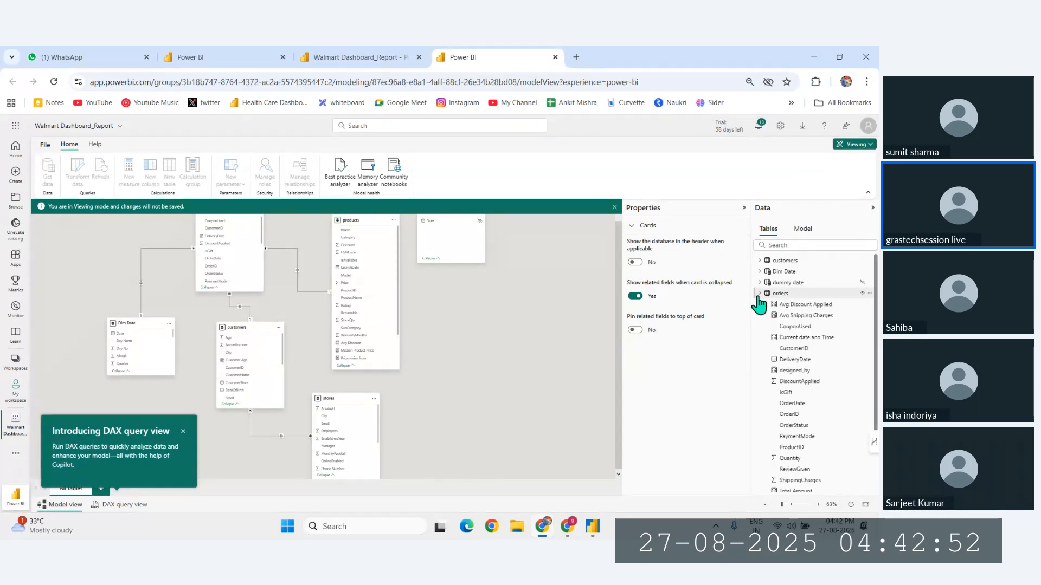
left_click(802, 342)
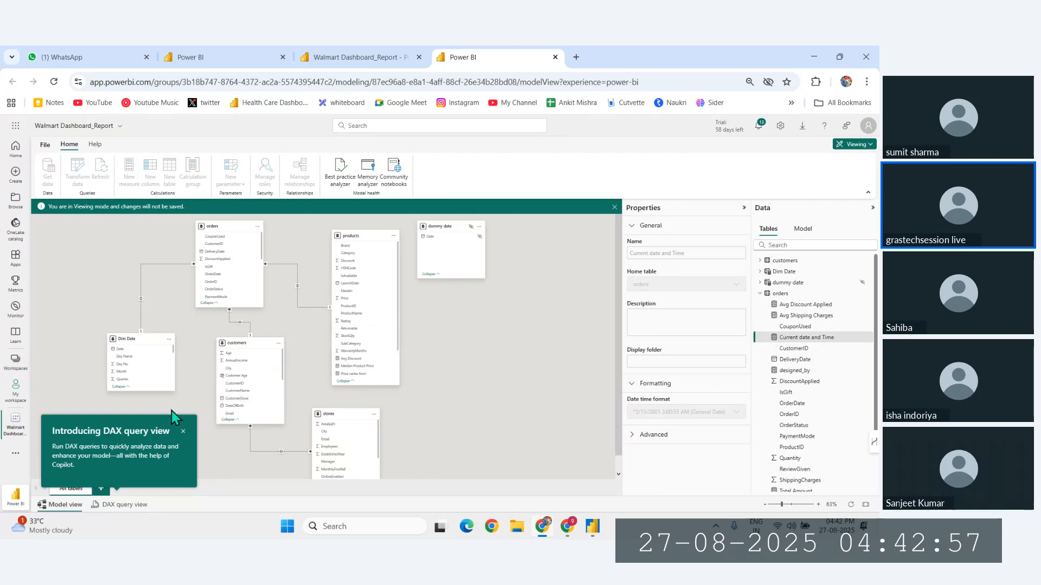
left_click(126, 299)
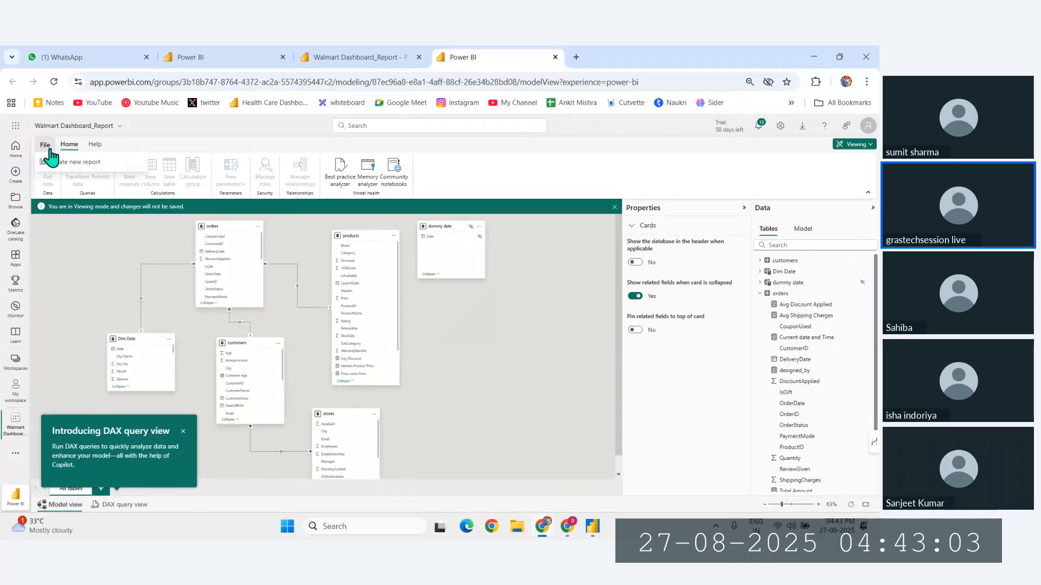
scroll(217, 255, "down", 1)
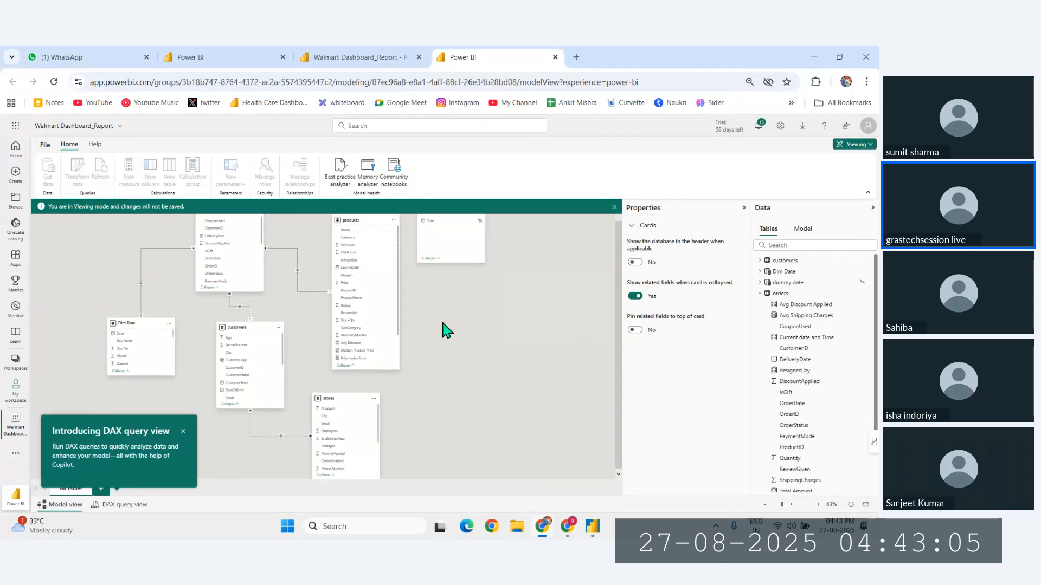
left_click(800, 339)
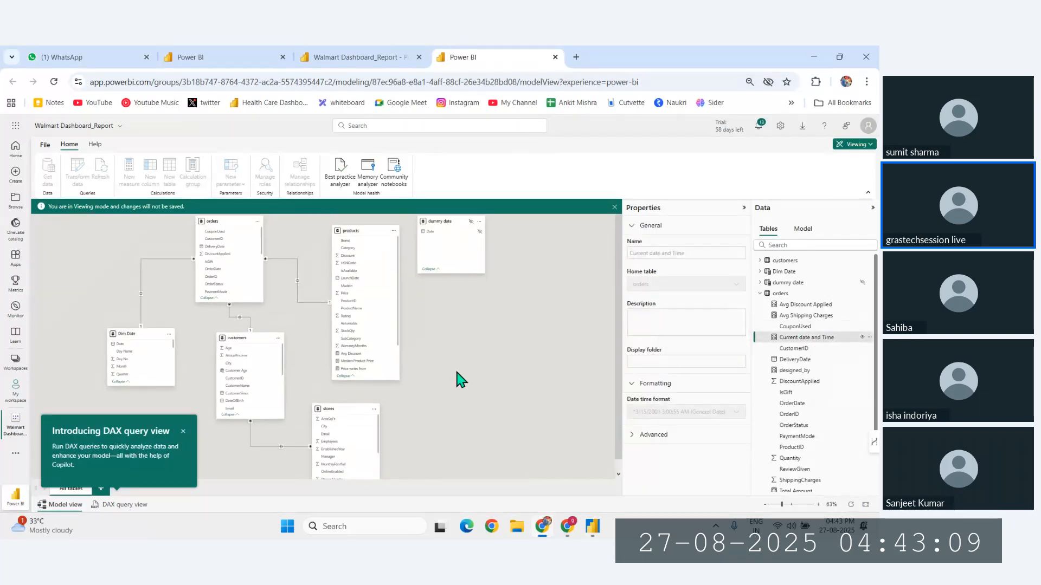
Switch to DAX query view and evaluate the Current date and Time measure with a quick query.
left_click(123, 505)
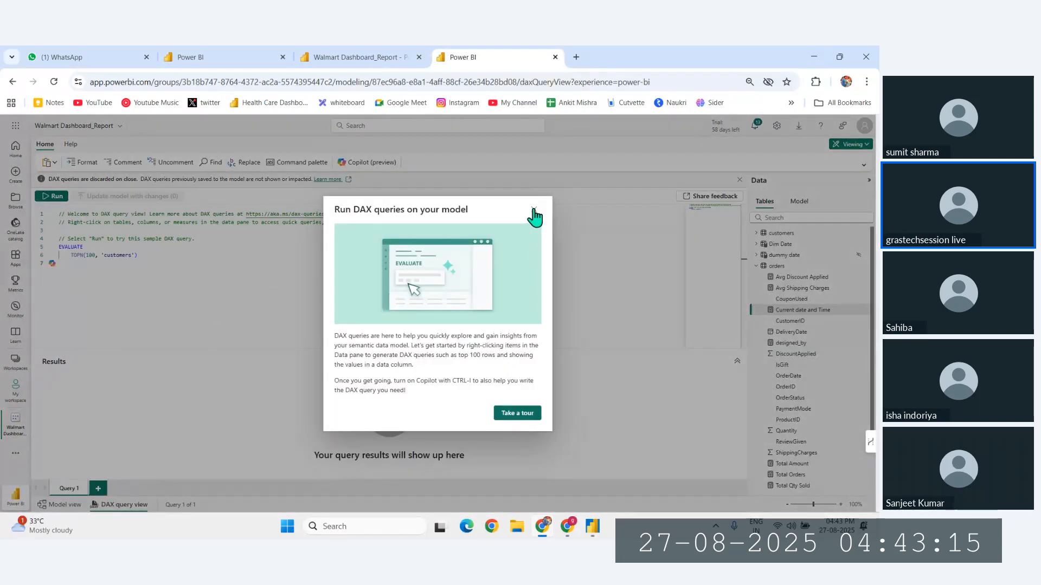
left_click(533, 211)
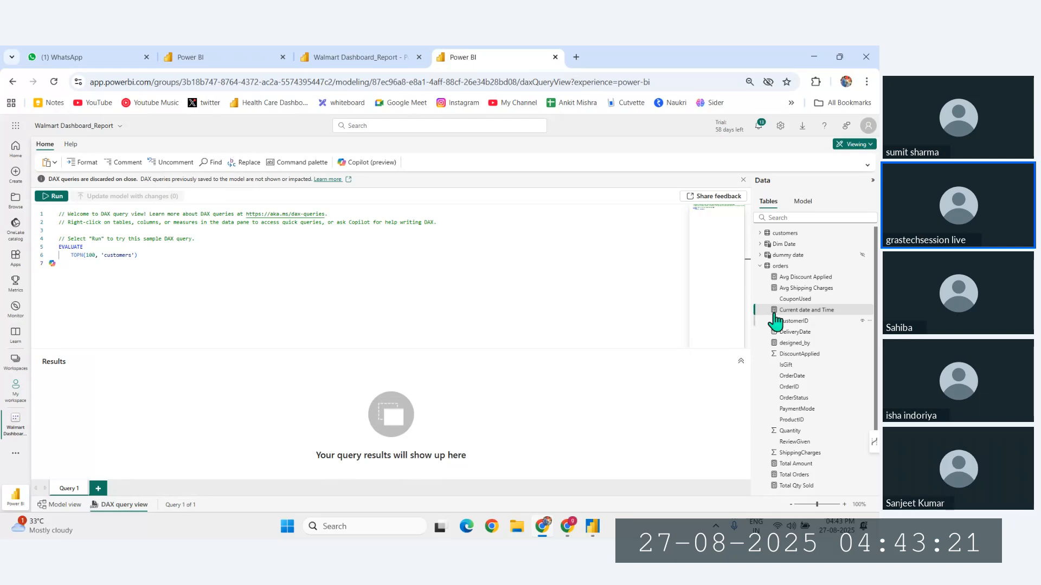
left_click(868, 310)
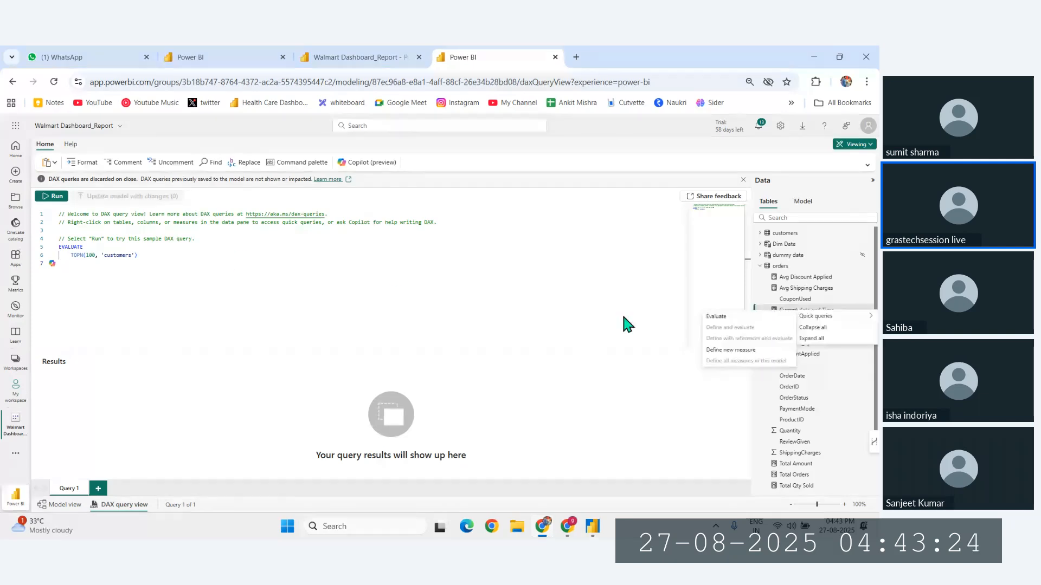
left_click(715, 324)
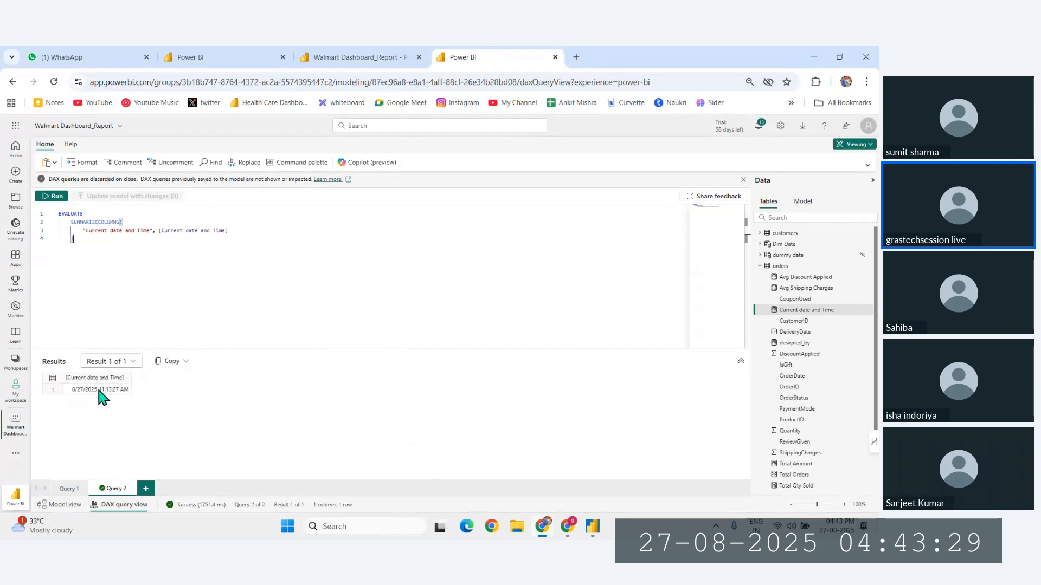
left_click(148, 231)
left_click(83, 231)
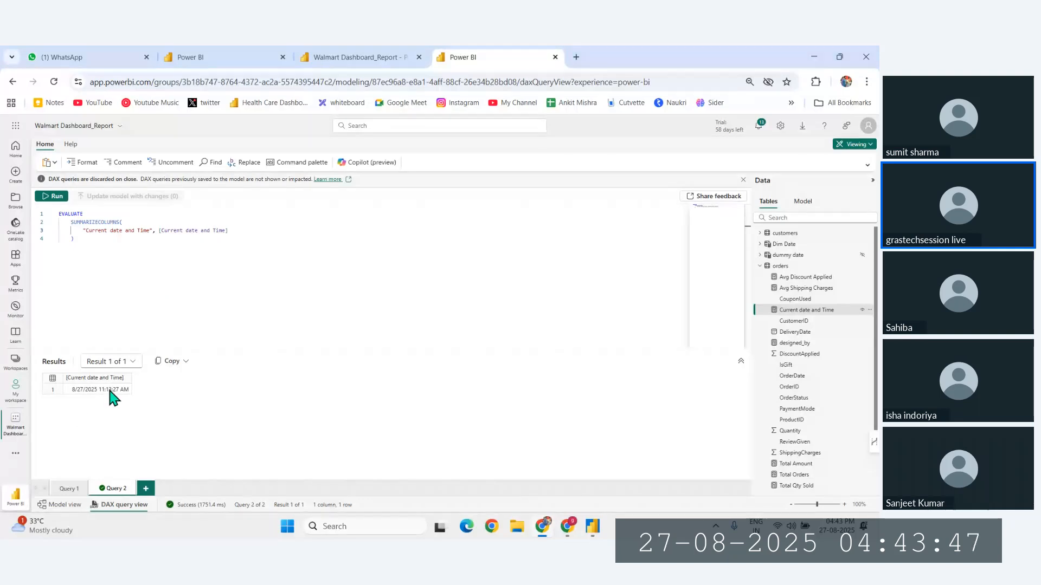
left_click(806, 313)
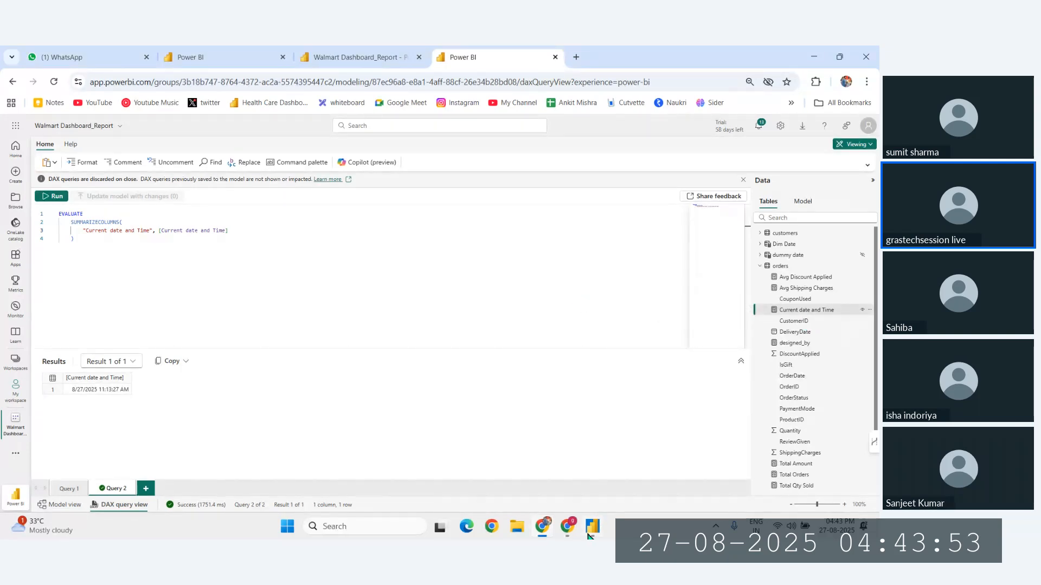
Switch to Walmart Dashboard_Report in Power BI Desktop and display the DAX formula of the Current date and Time measure.
left_click(591, 466)
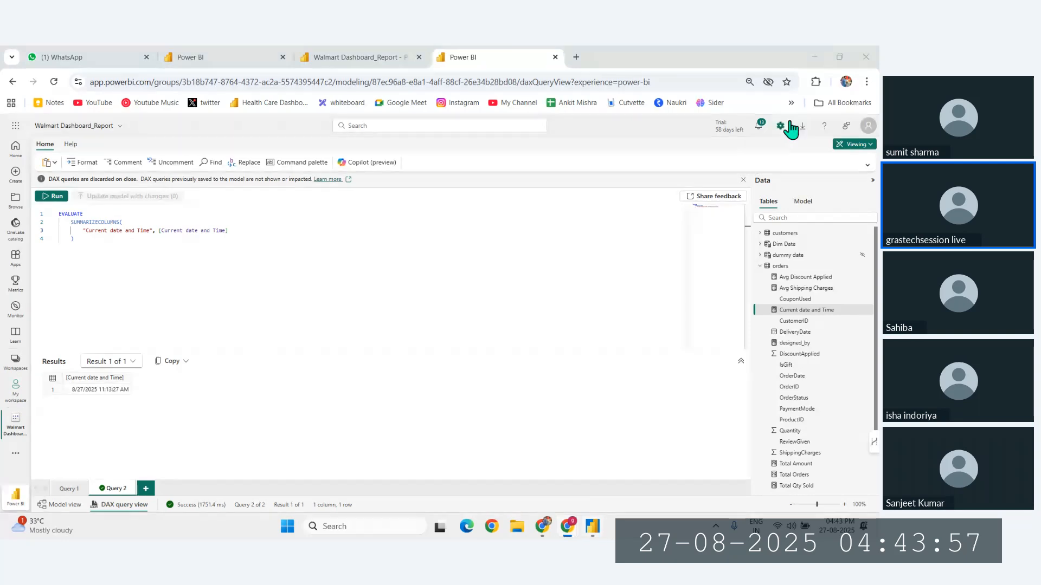
left_click(815, 58)
left_click(814, 56)
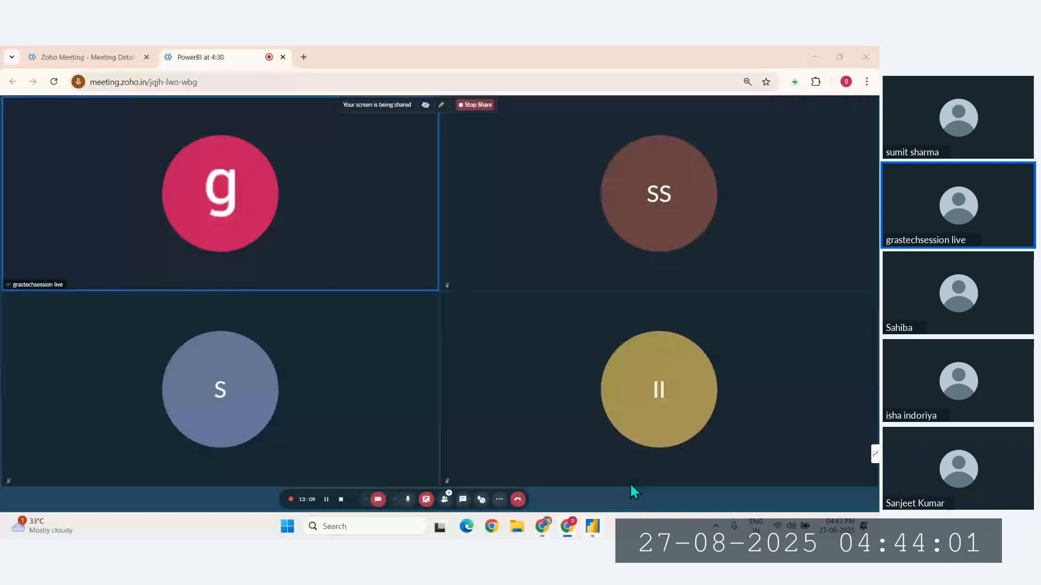
left_click(593, 525)
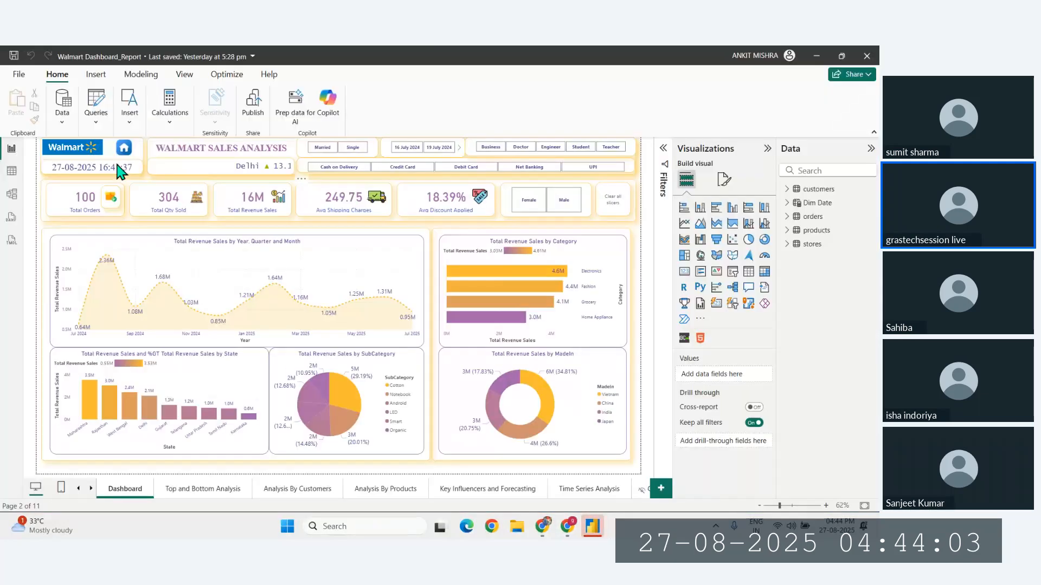
left_click(813, 216)
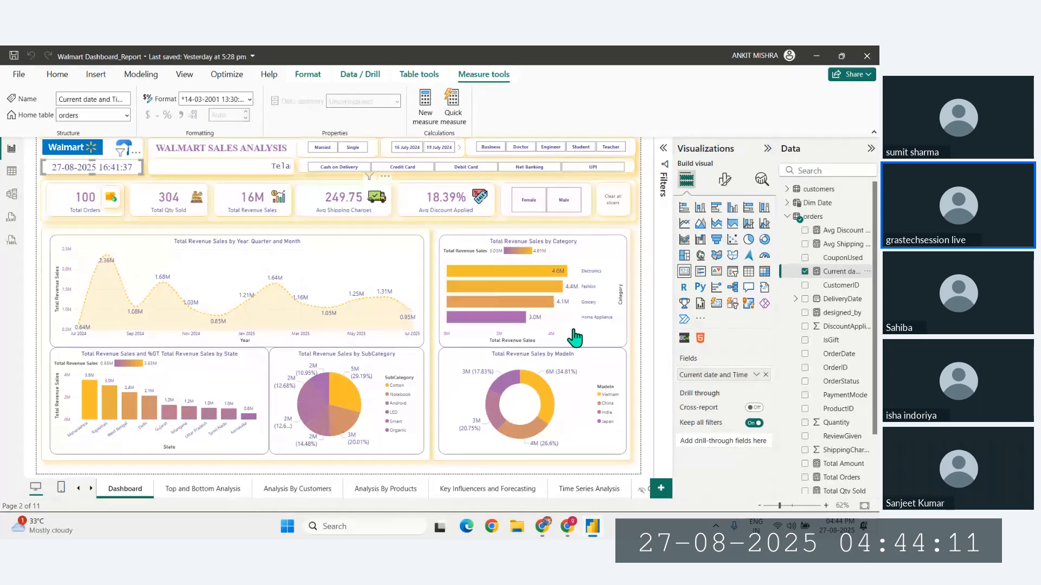
left_click(832, 274)
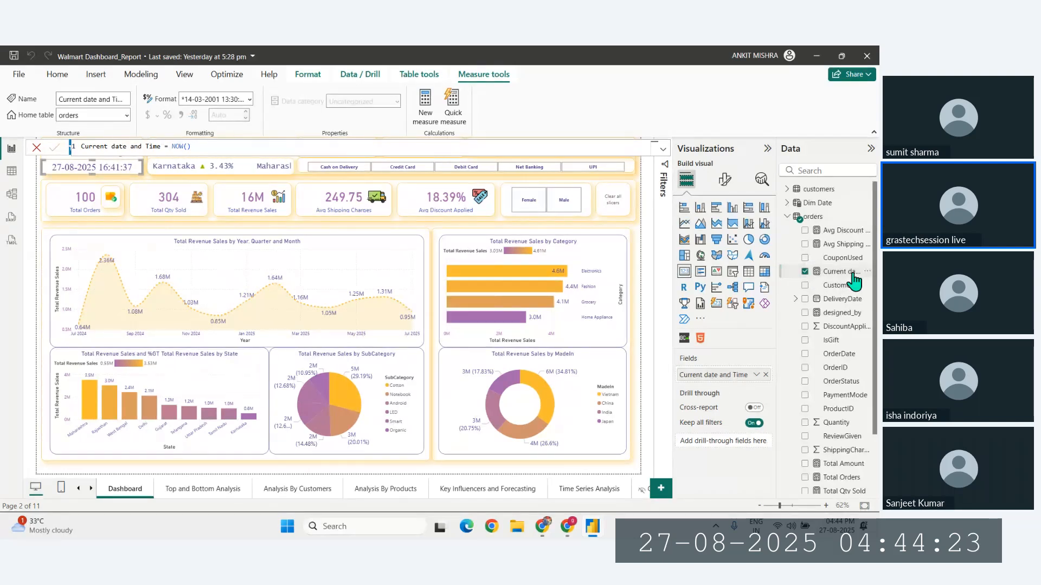
Look through the common, date, date/time and time formats available for the Current date and Time measure.
left_click(249, 99)
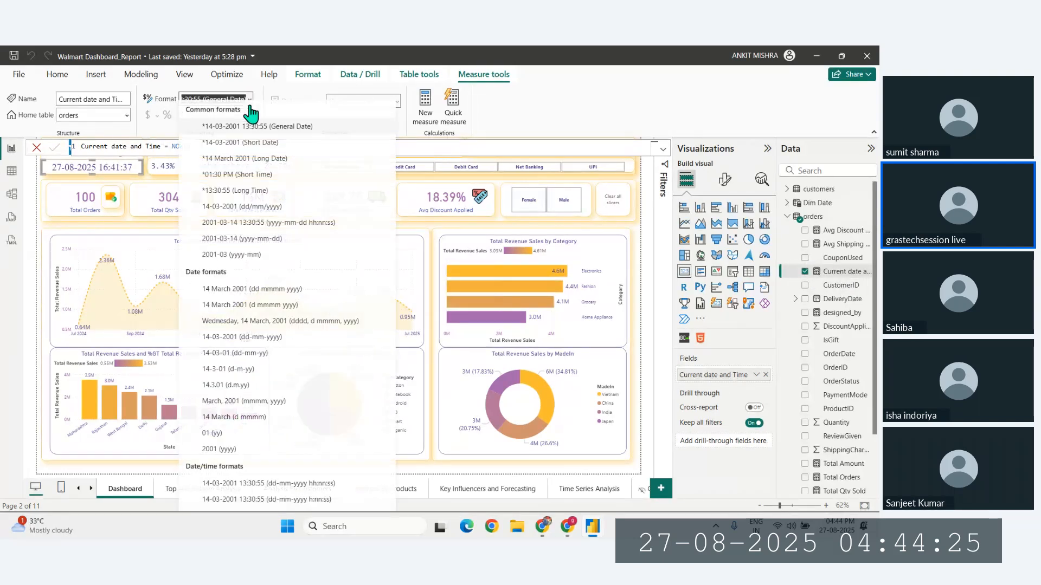
scroll(264, 421, "down", 10)
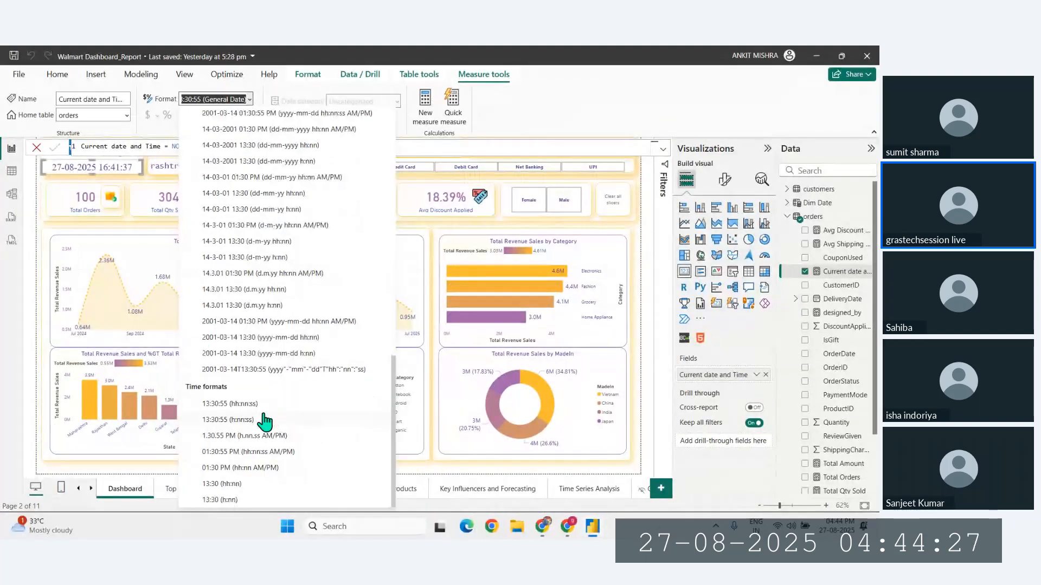
scroll(264, 422, "up", 10)
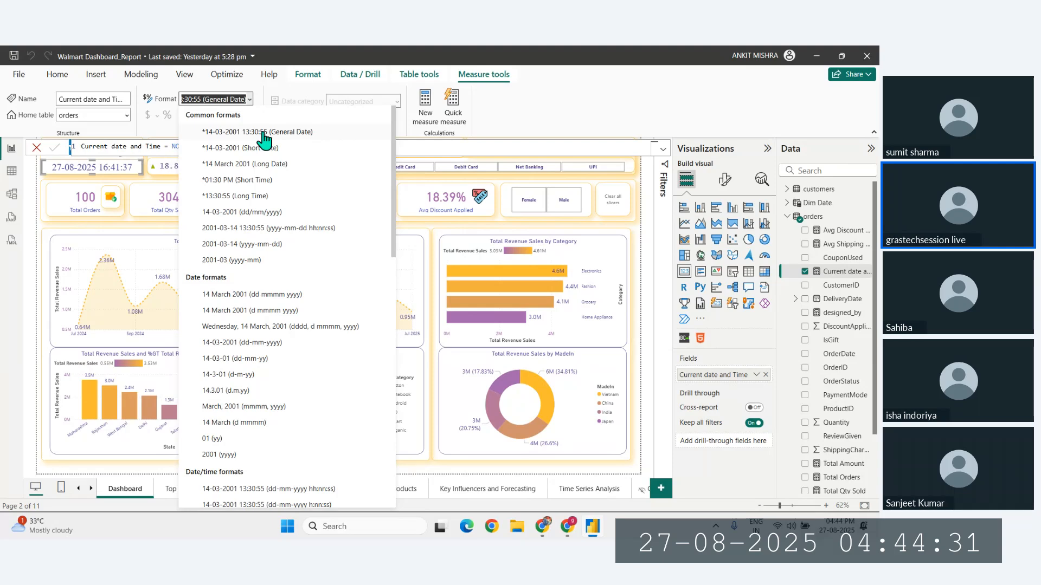
scroll(255, 353, "down", 10)
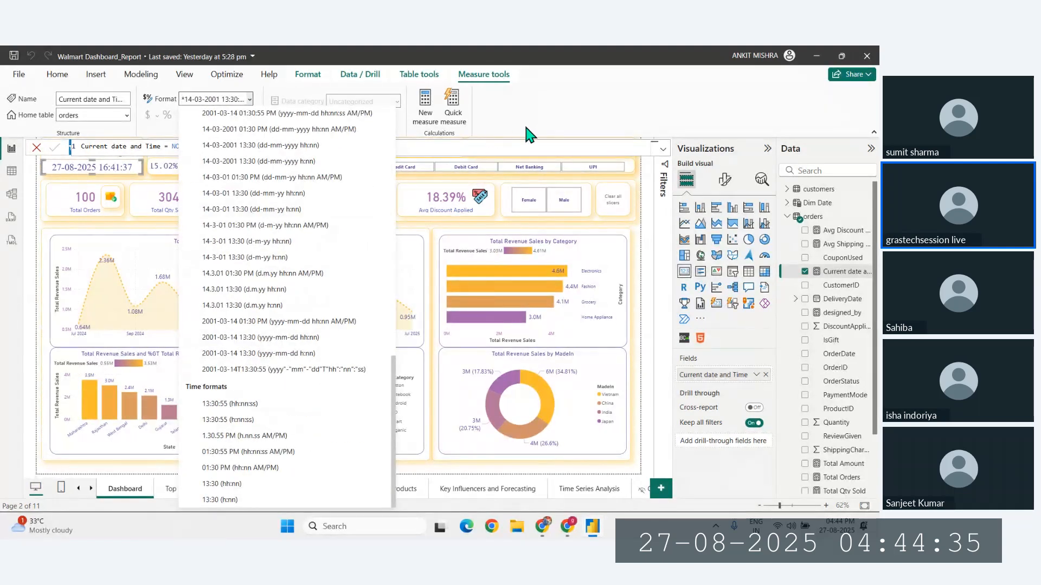
left_click(283, 150)
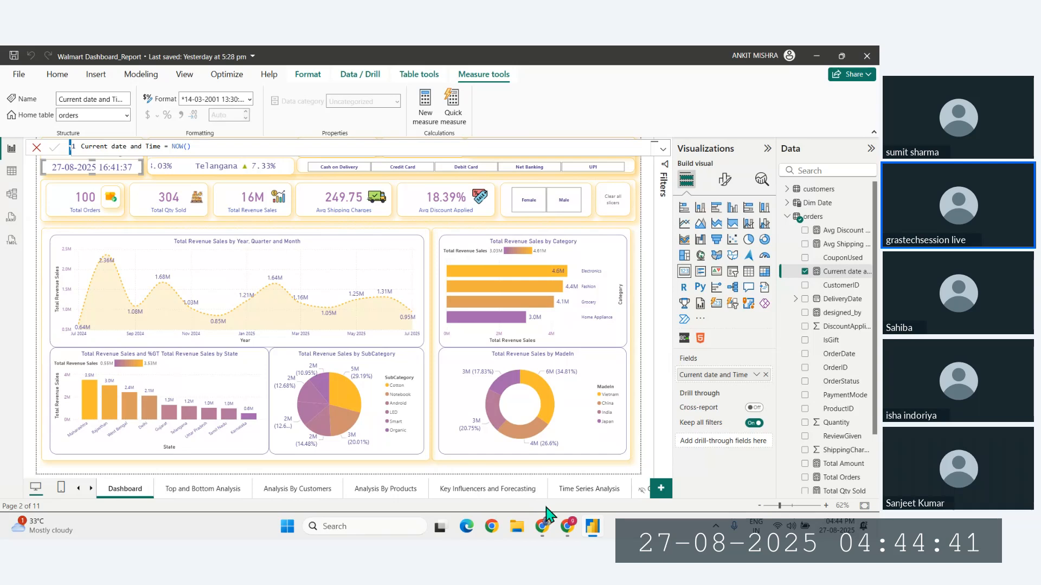
Switch back to Power BI Service in the browser and examine the Current date and Time measure and its DAX query.
key("alt+Tab")
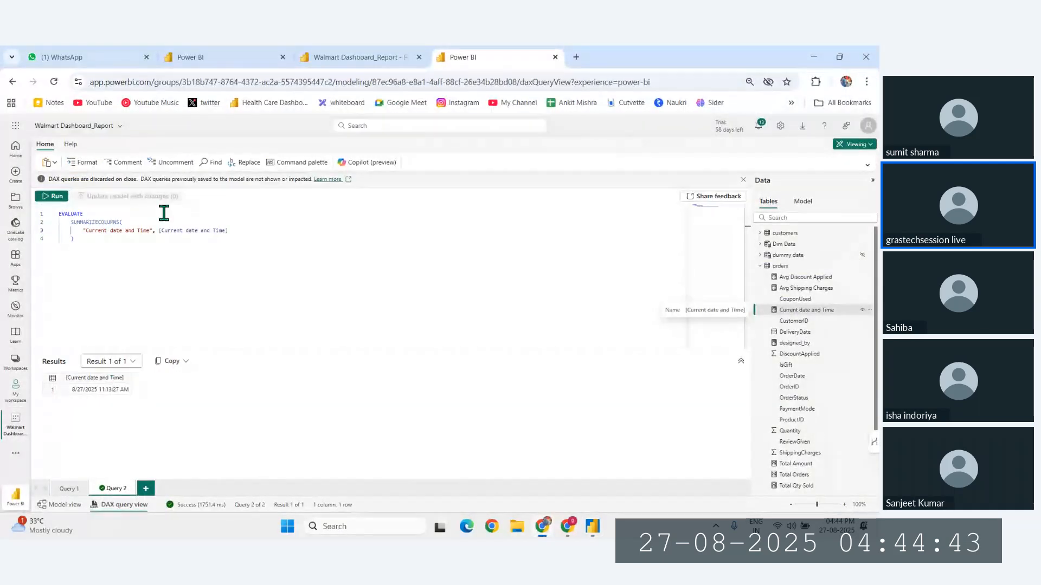
mouse_move(189, 230)
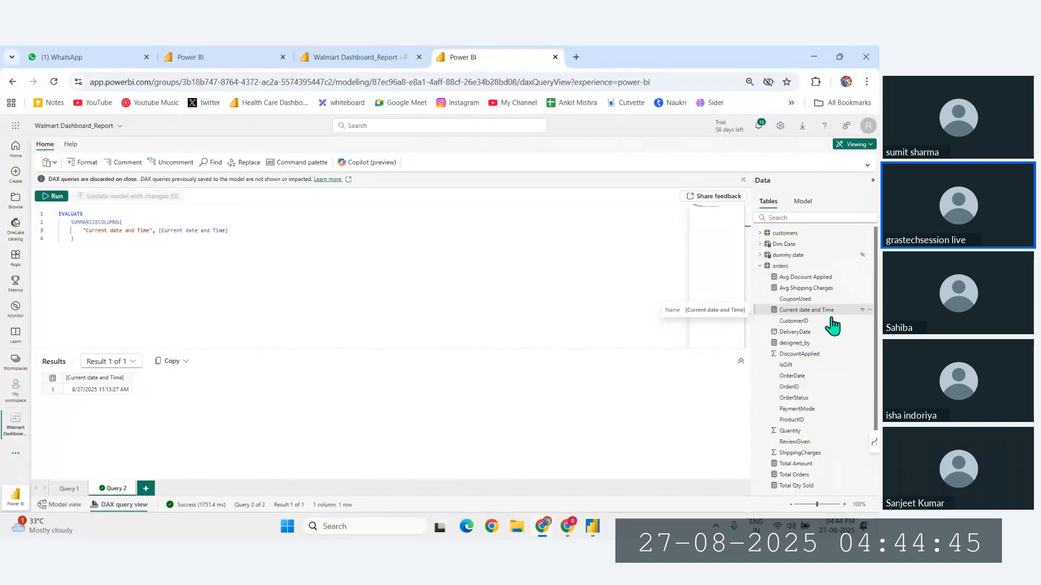
left_click(809, 314)
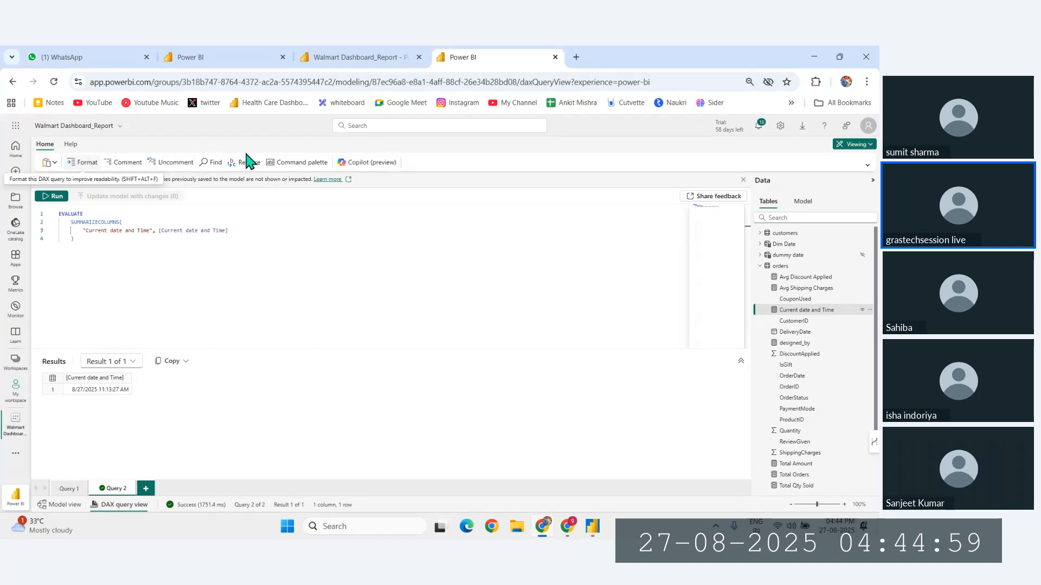
left_click(269, 162)
left_click(351, 321)
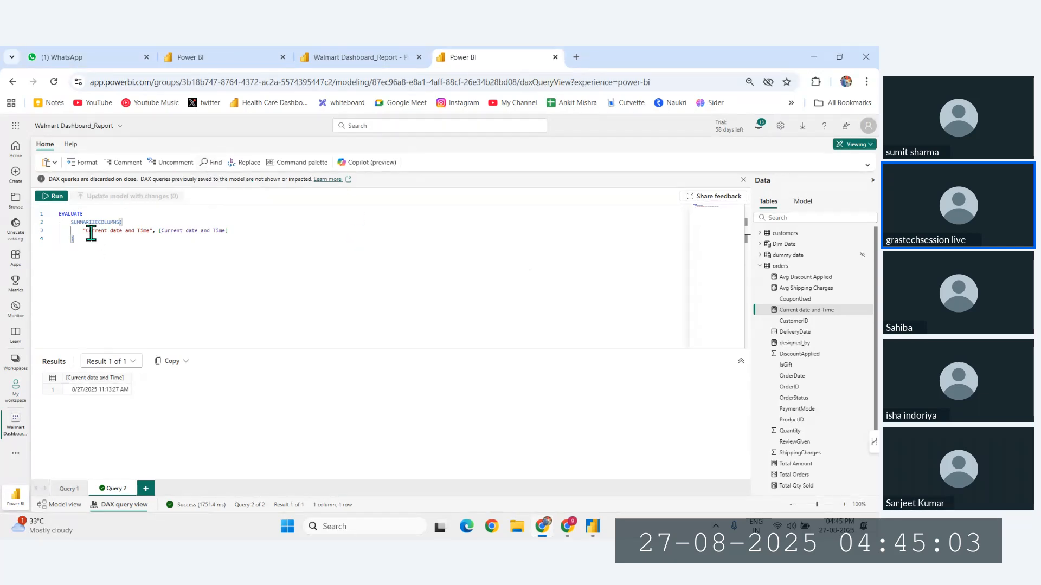
left_click(221, 230, "shift")
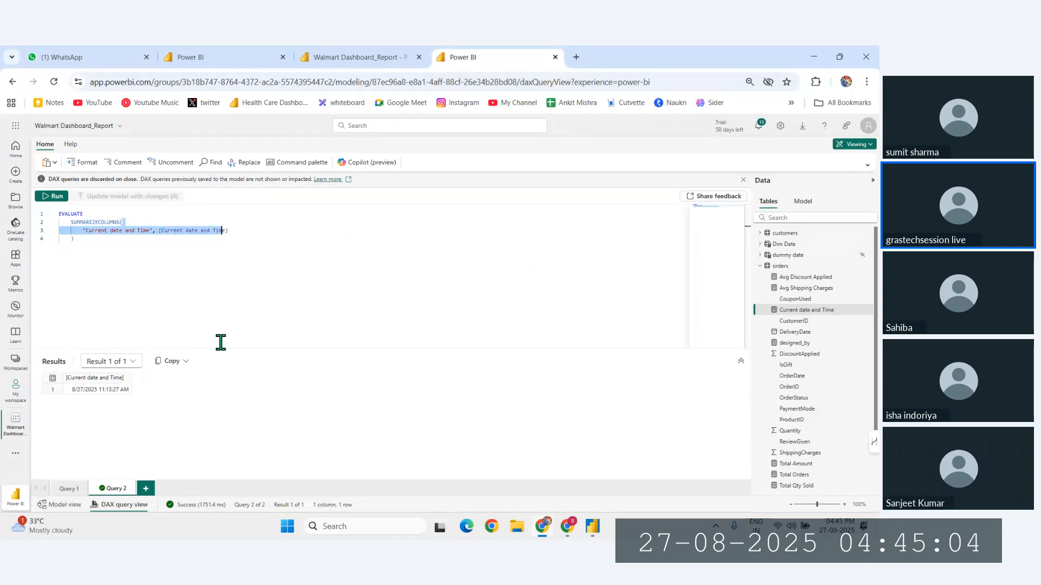
left_click(810, 311)
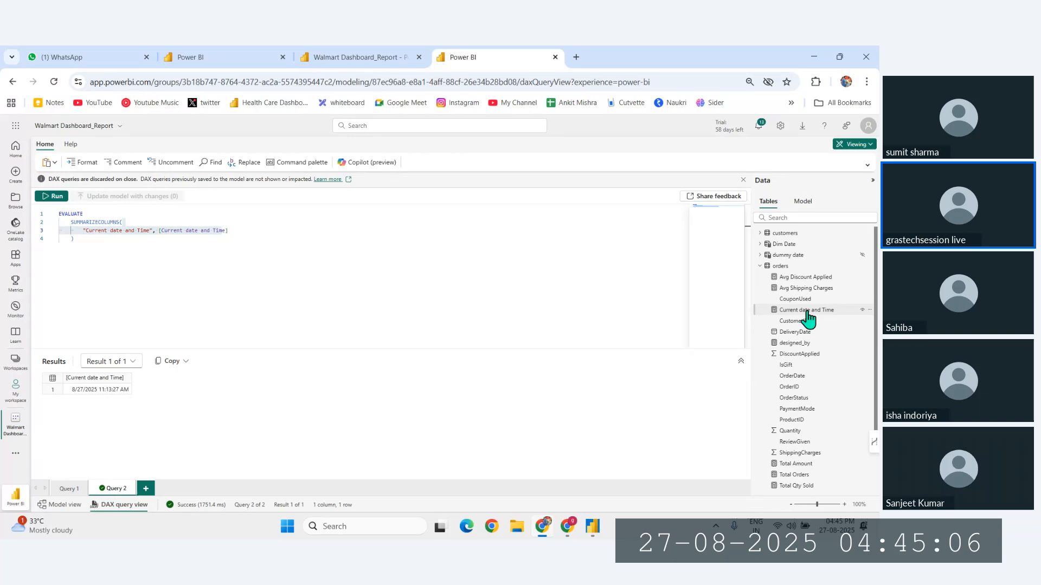
Dismiss the notice about discarded DAX queries and evaluate the Current date and Time measure again with a new quick query.
left_click(742, 180)
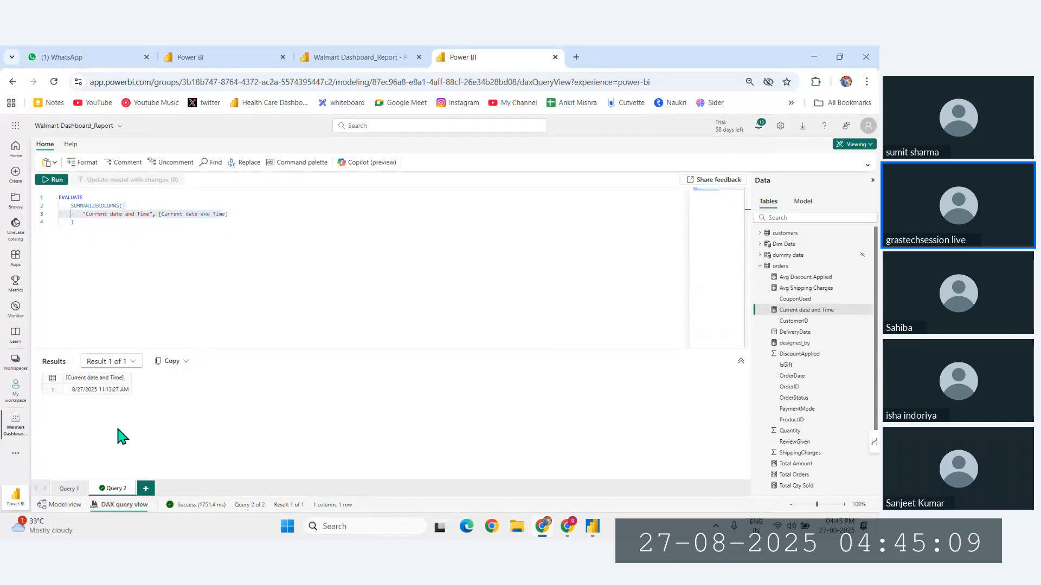
left_click(69, 489)
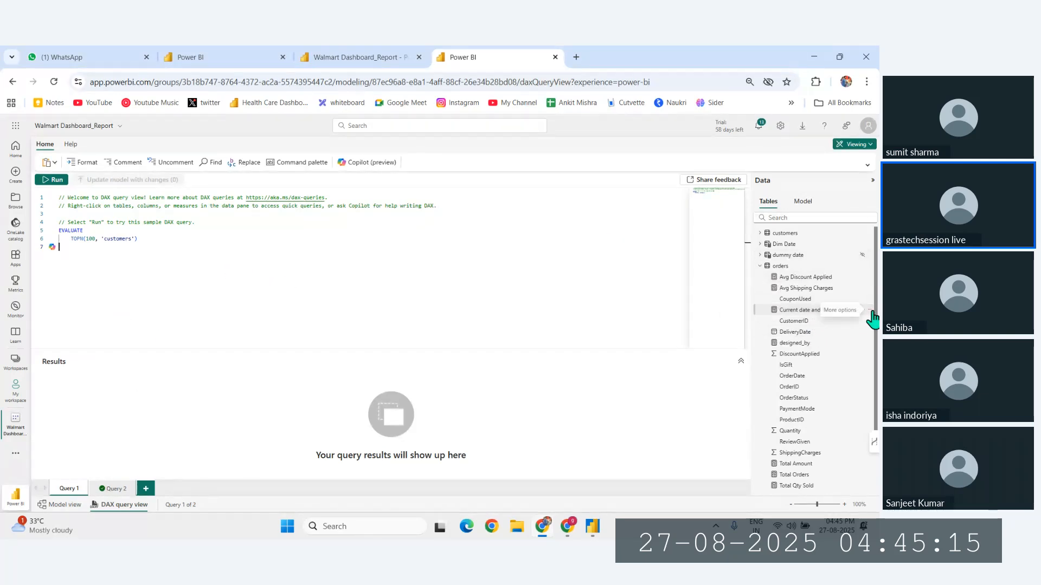
left_click(869, 311)
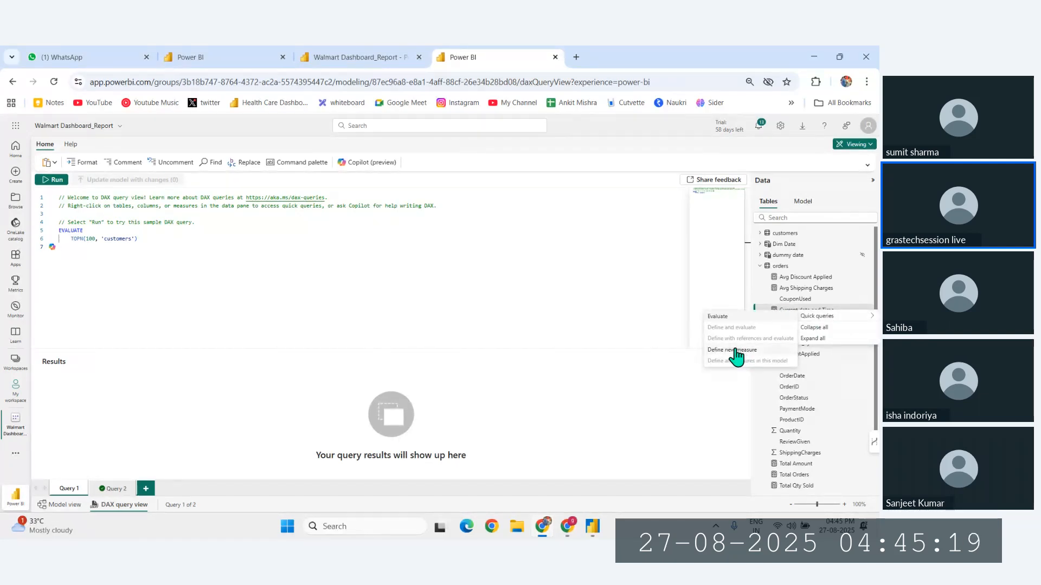
left_click(726, 316)
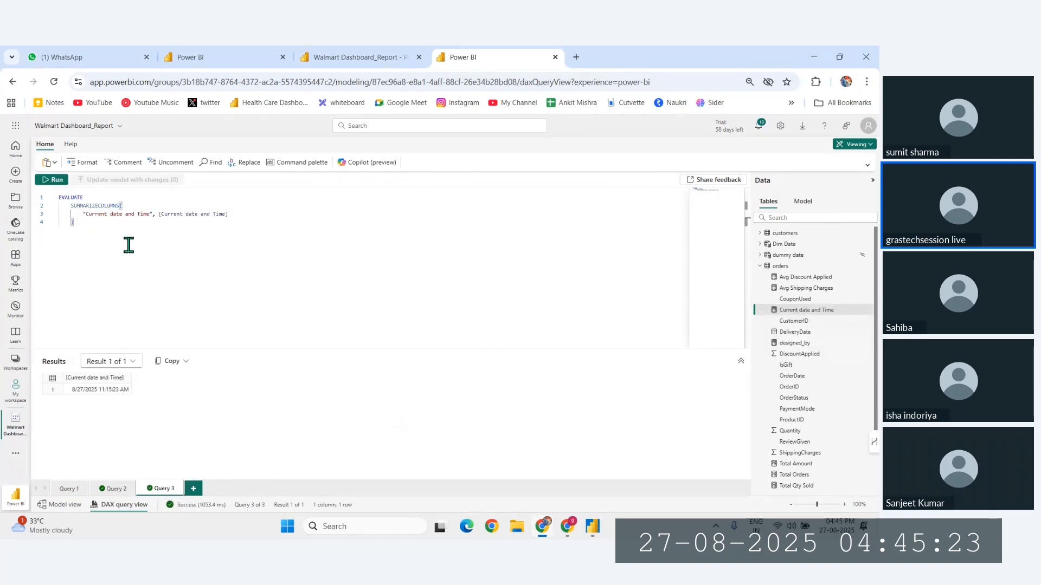
Add a new page to the Walmart Dashboard_Report online and place a card on it with the Current date and Time measure.
left_click(386, 58)
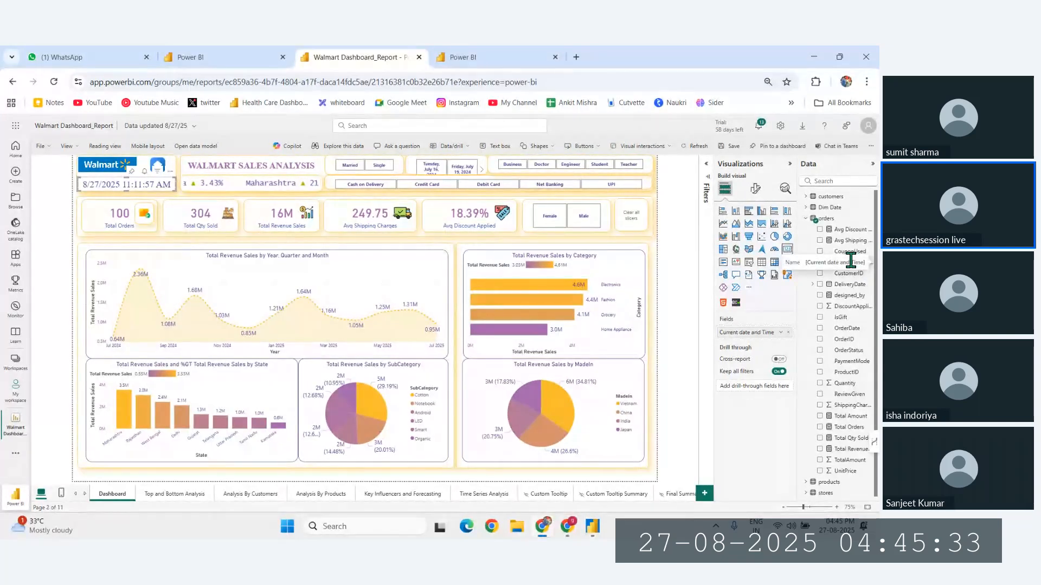
left_click(704, 493)
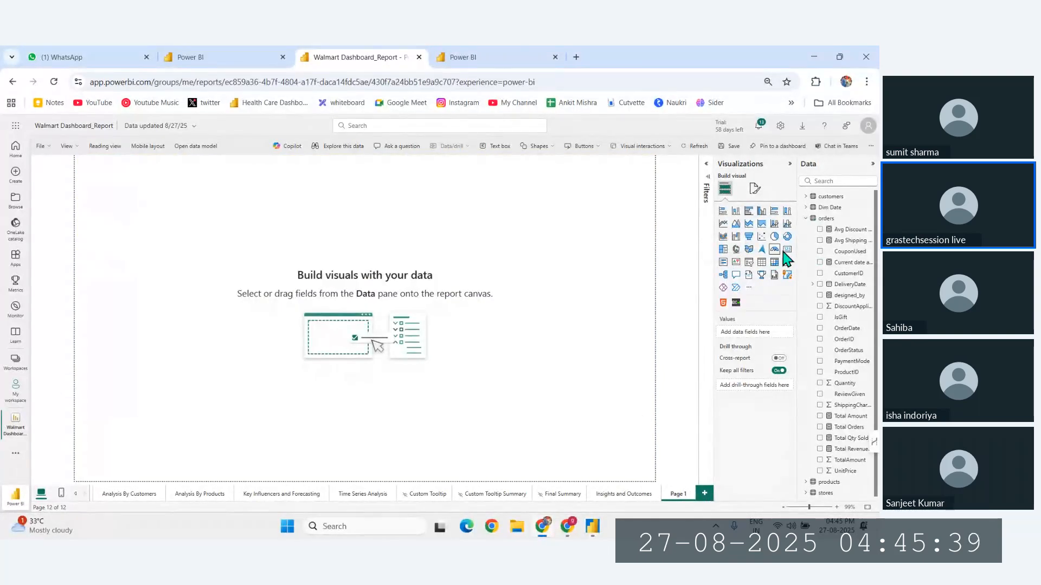
left_click(848, 262)
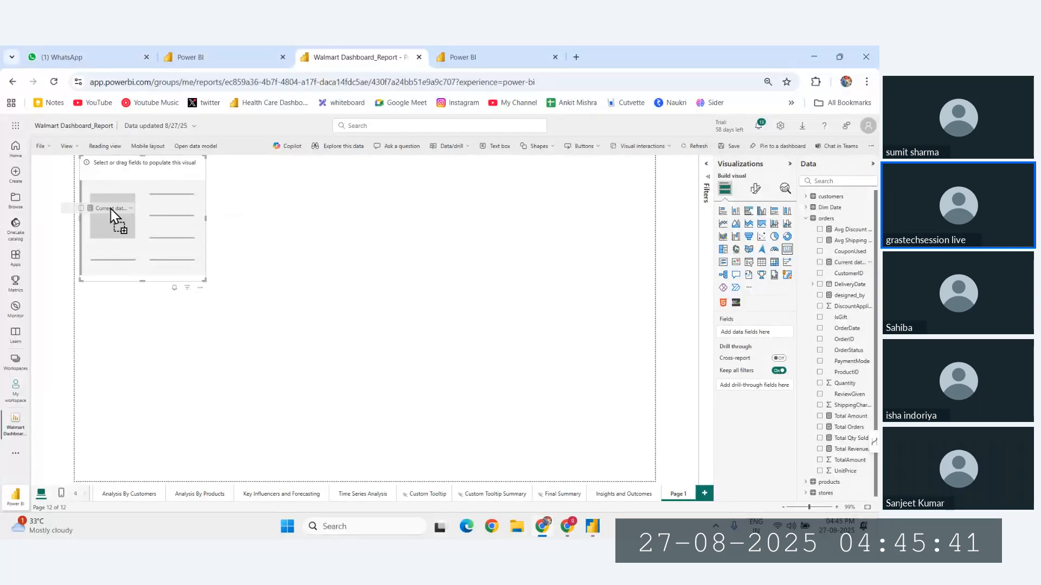
left_click_drag(187, 242, 240, 272)
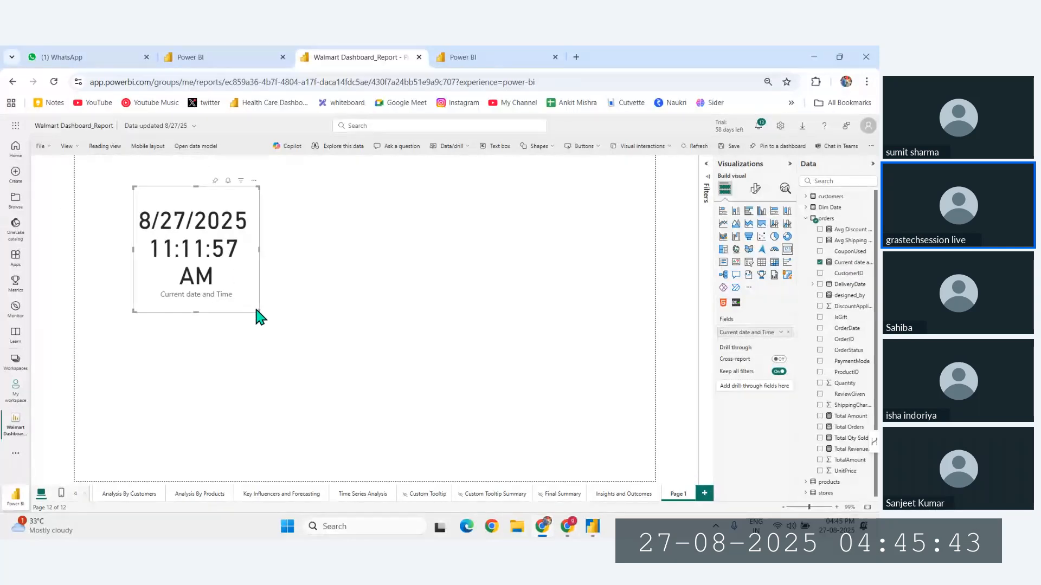
Flatten and widen the Current date and Time card so the full date and time fit on one line.
left_click_drag(260, 309, 357, 231)
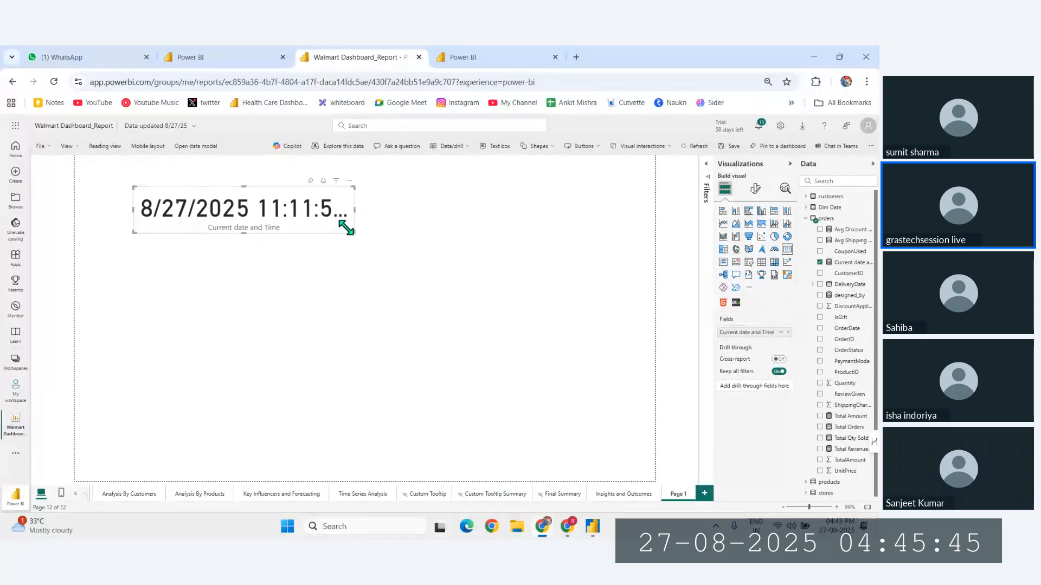
left_click_drag(292, 226, 306, 251)
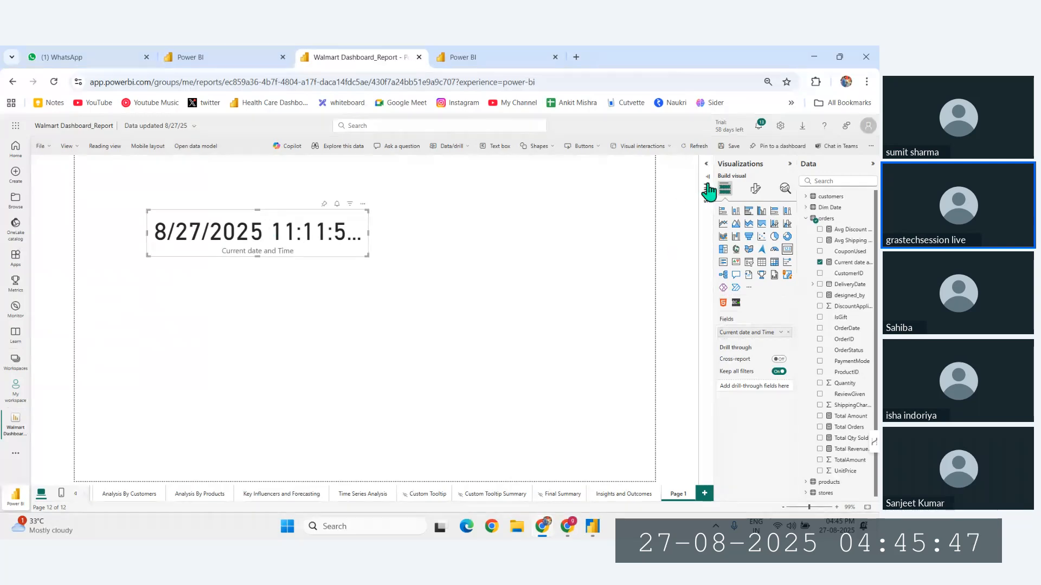
left_click(363, 205)
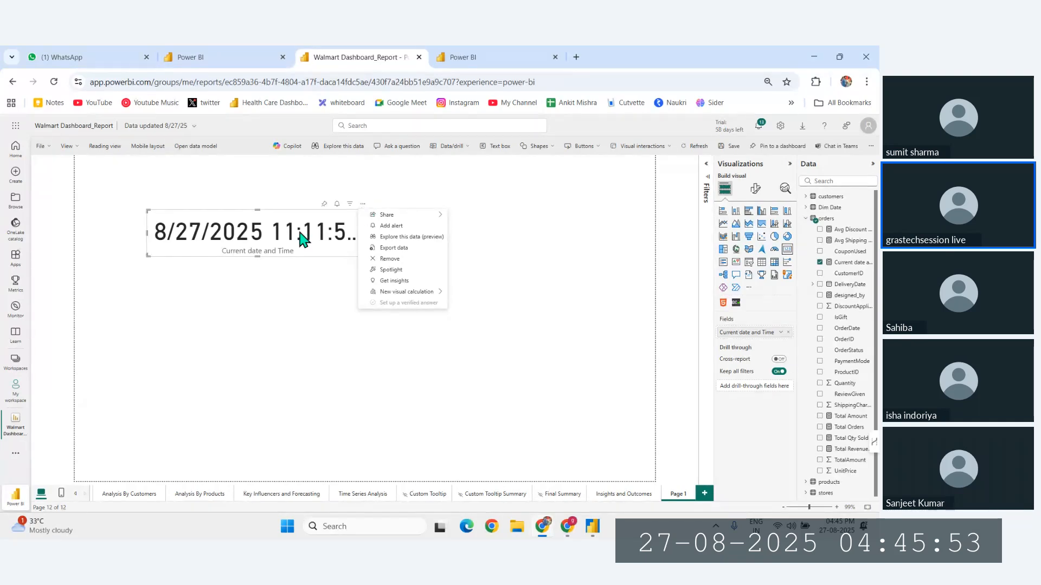
key("Escape")
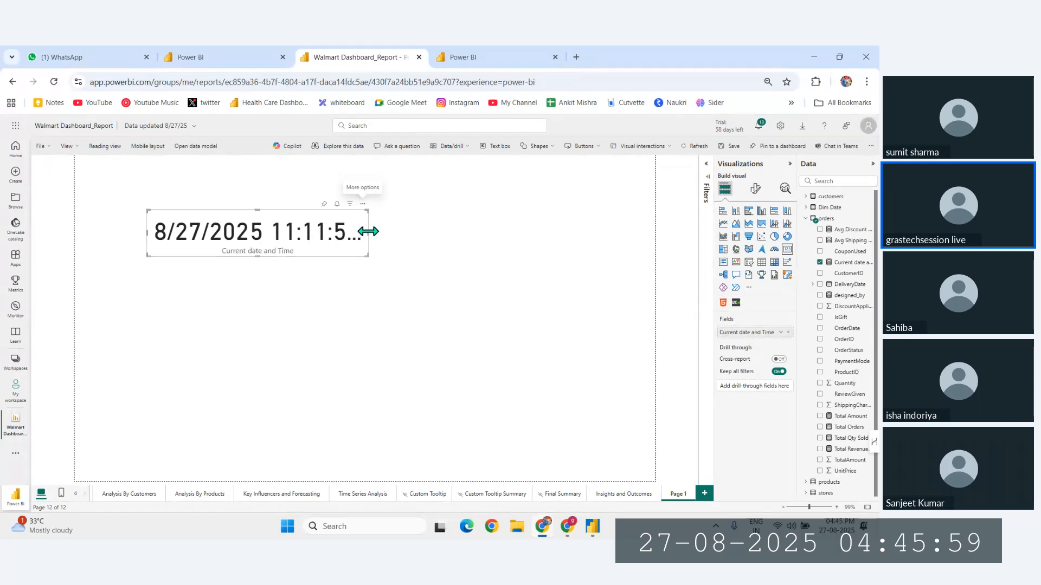
left_click_drag(368, 232, 442, 230)
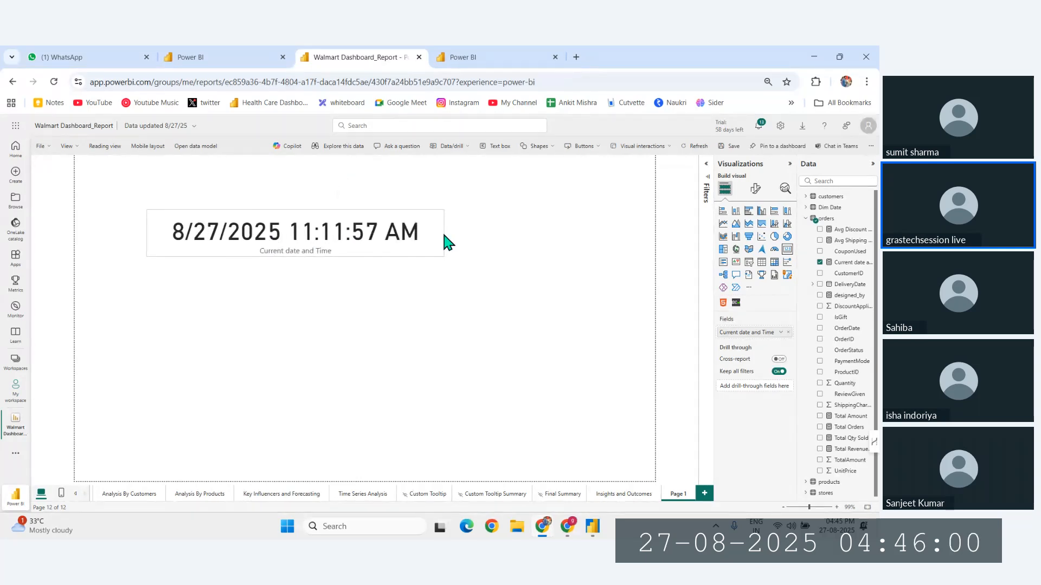
Open utctime.net in a new browser tab and compare the current UTC time with the measure's time in the query and report.
left_click(576, 58)
type("utc.net")
key("Down")
key("Return")
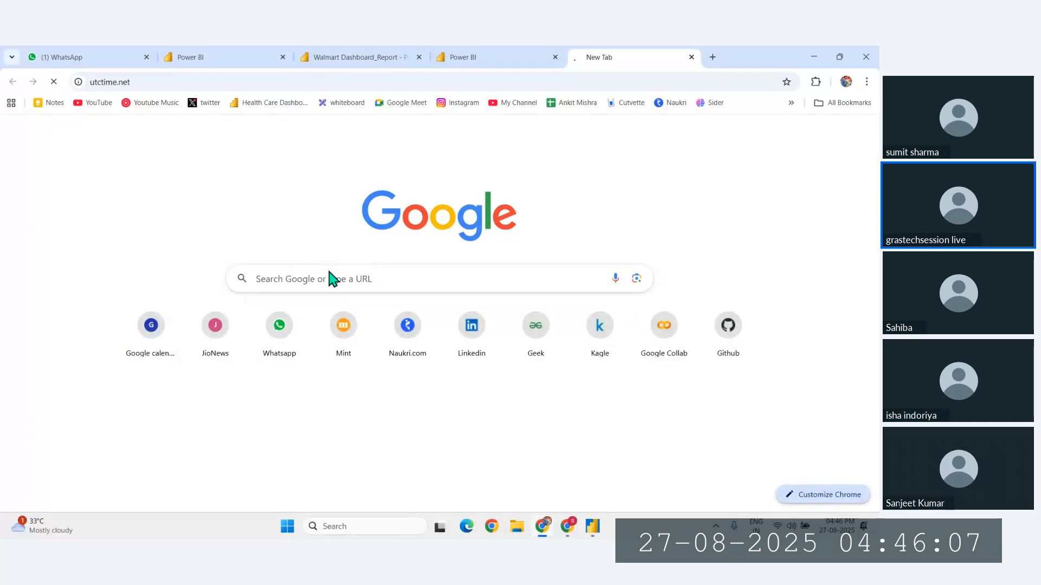
left_click(476, 50)
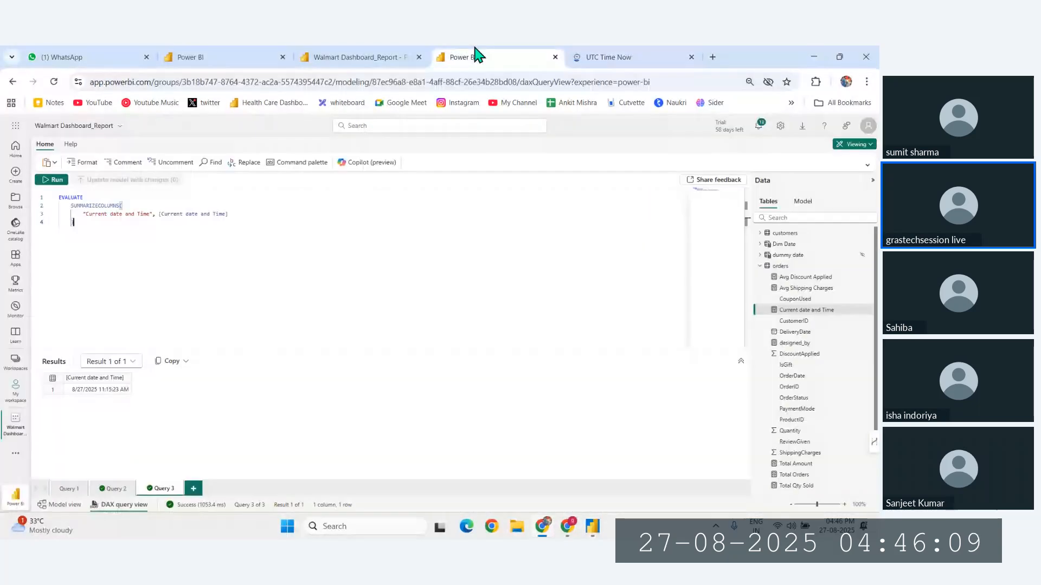
left_click(378, 54)
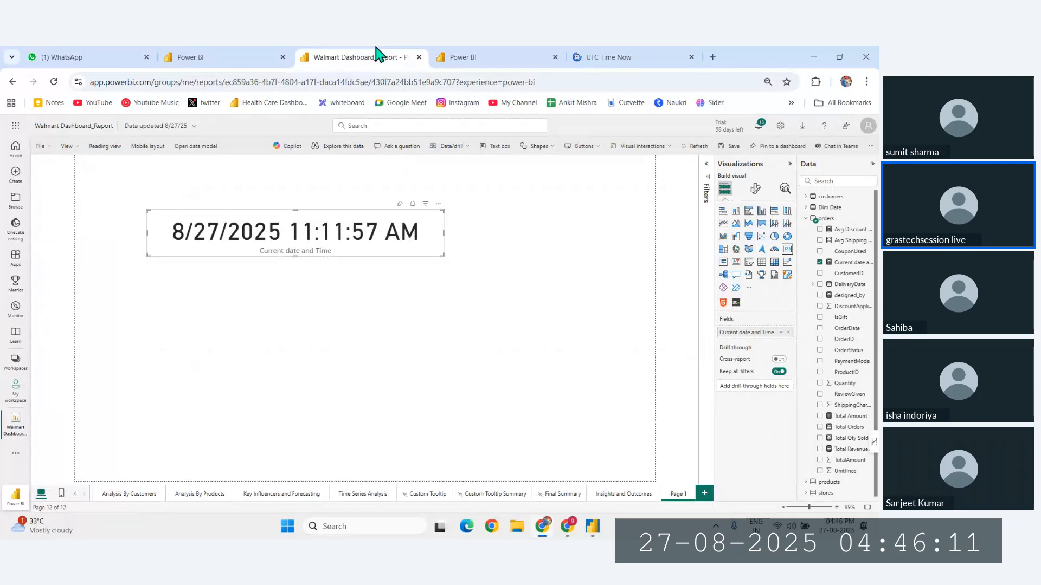
left_click(585, 57)
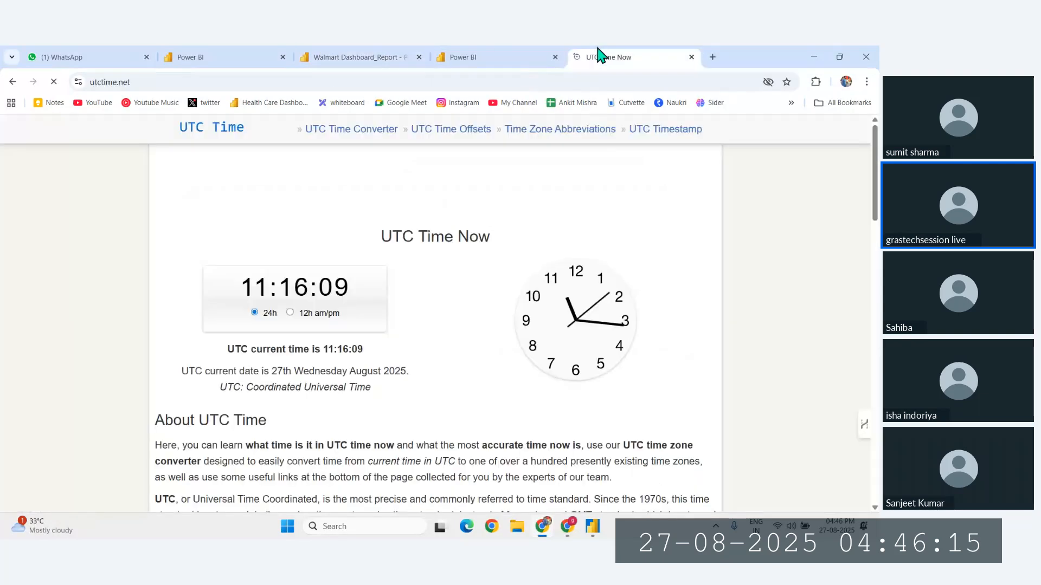
Reload the Walmart Dashboard_Report in the browser, discarding the unsaved changes.
left_click(490, 54)
left_click(57, 82)
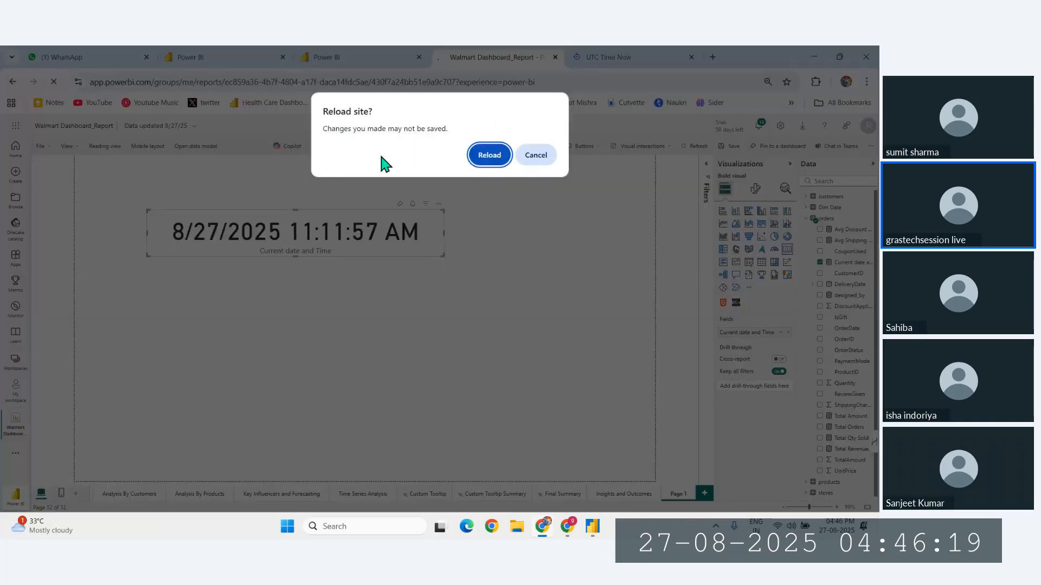
left_click(510, 158)
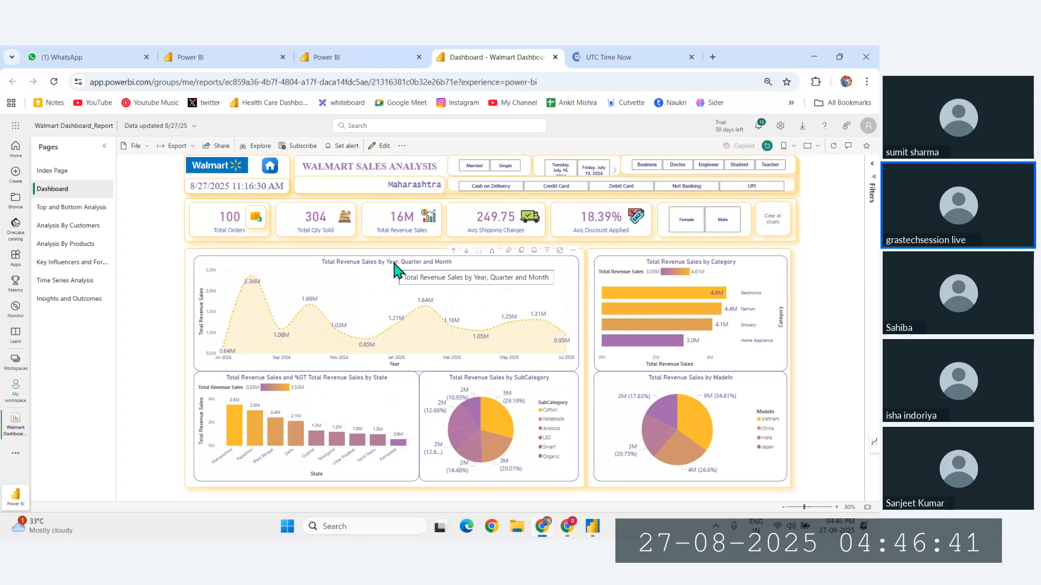
Open the report for editing from Insights and Outcomes and add a new page with a wide Current date and Time card.
left_click(69, 299)
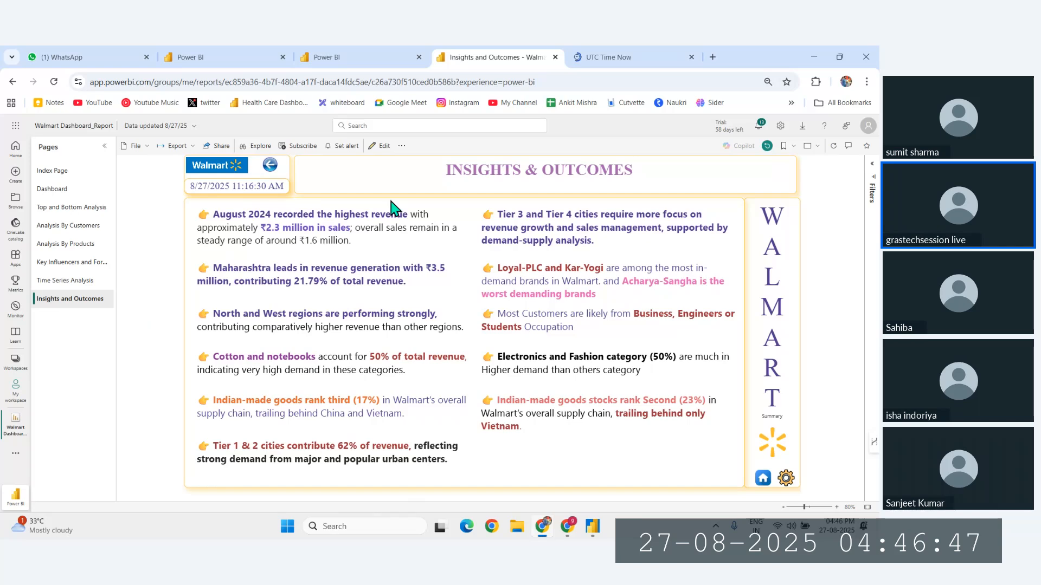
left_click(385, 146)
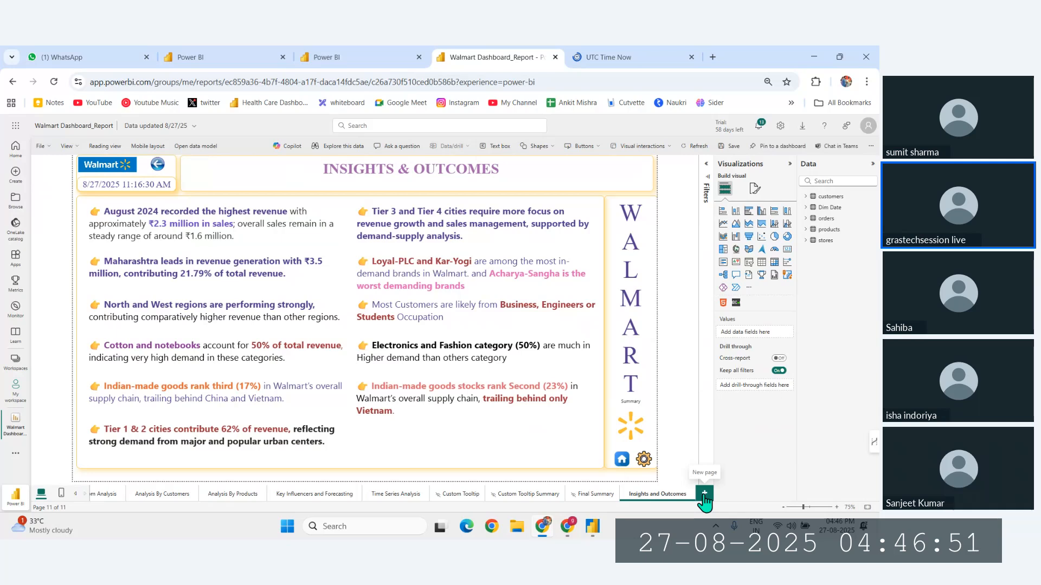
left_click(704, 494)
left_click(787, 250)
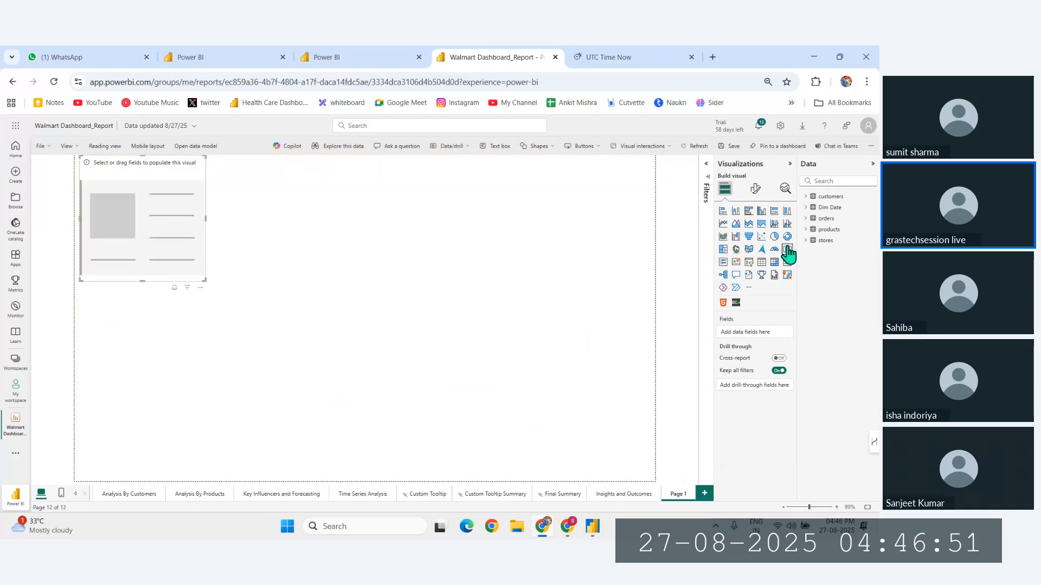
left_click(811, 218)
left_click_drag(849, 266, 140, 221)
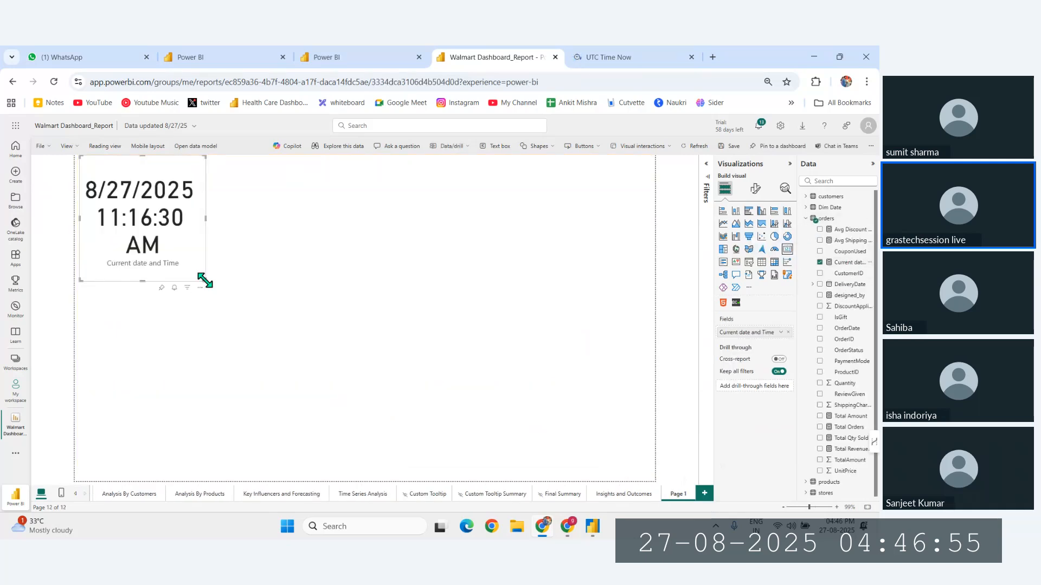
left_click_drag(205, 280, 409, 210)
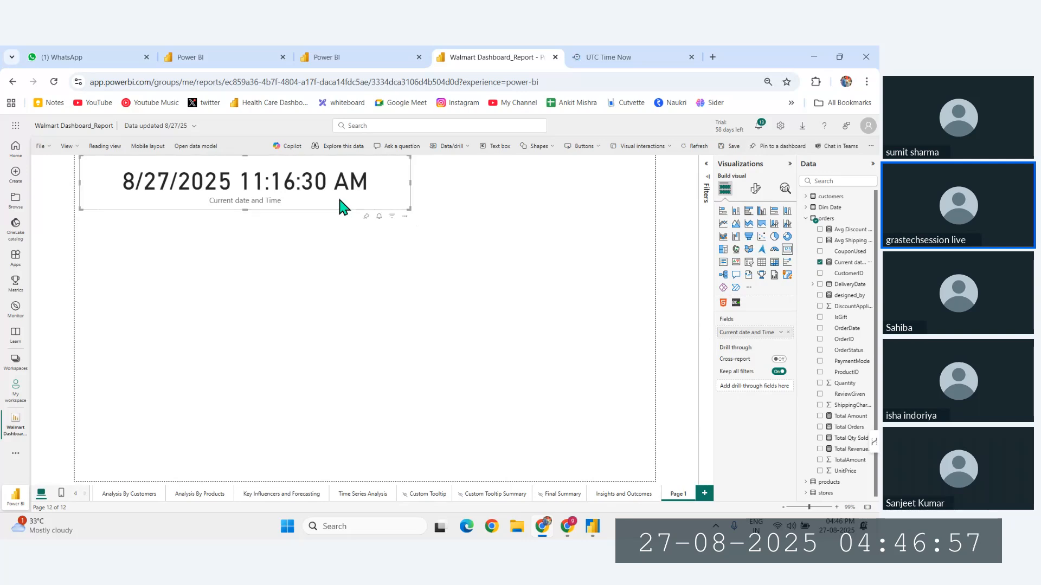
Switch to Walmart Dashboard_Report in Power BI Desktop and add a blank report page.
key("ctrl+Tab")
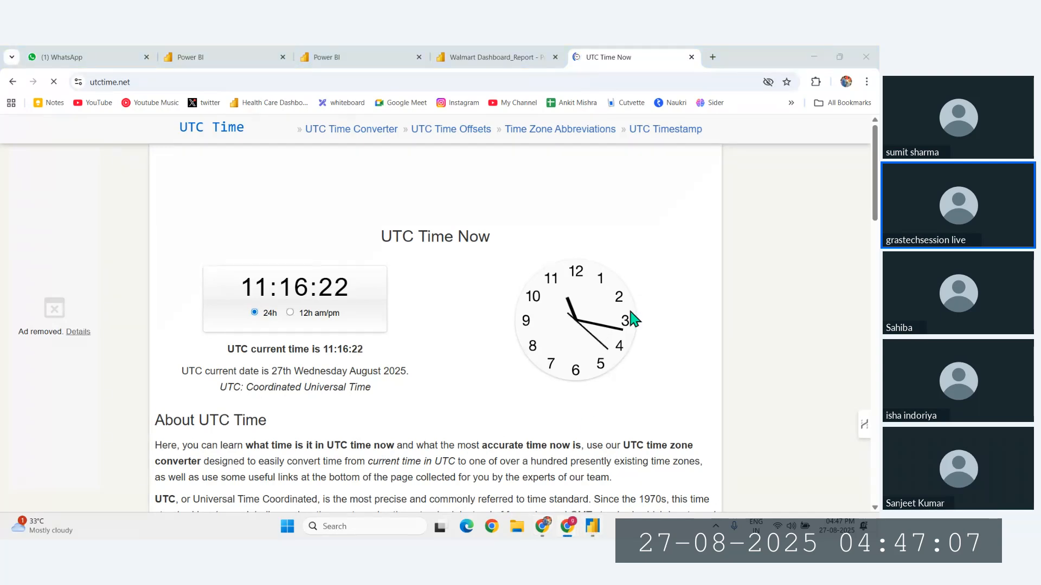
left_click(813, 56)
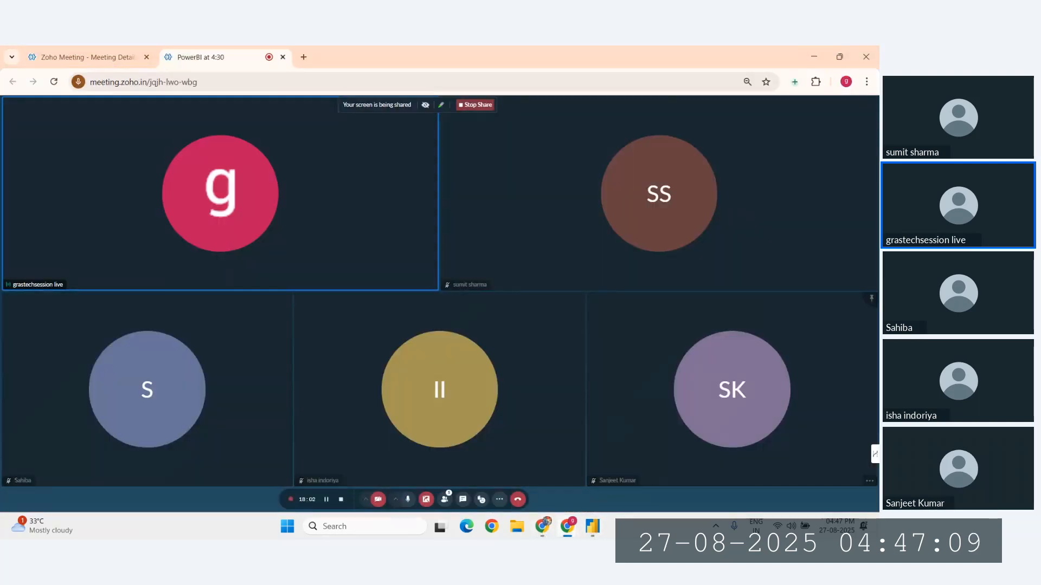
mouse_move(594, 529)
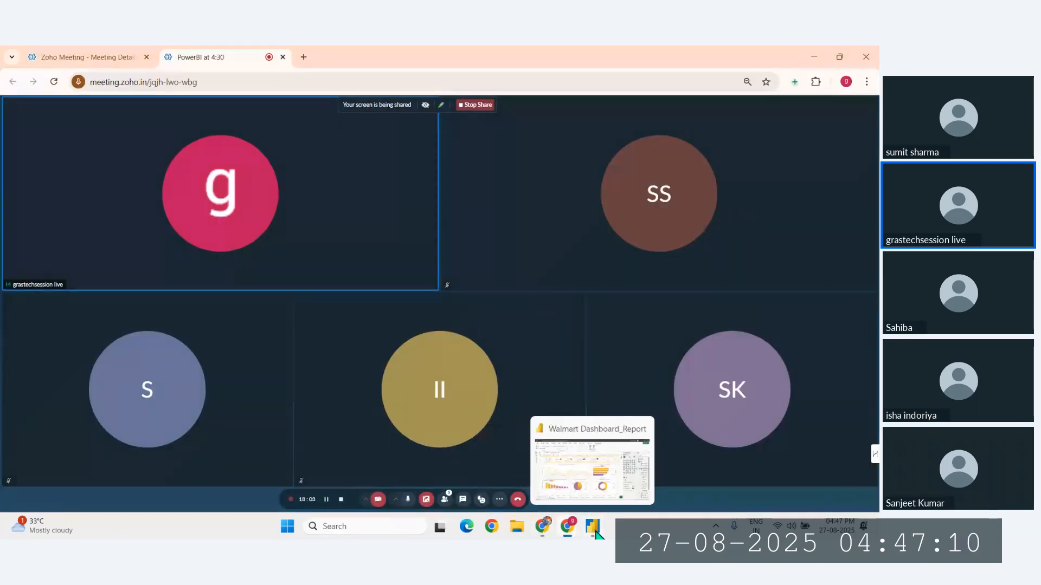
left_click(587, 470)
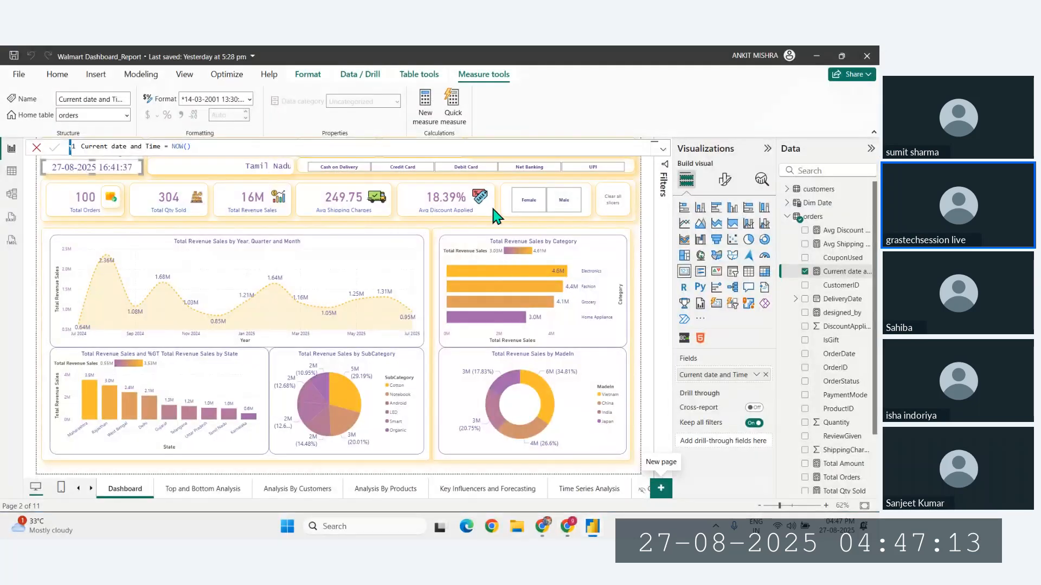
key("ctrl+m")
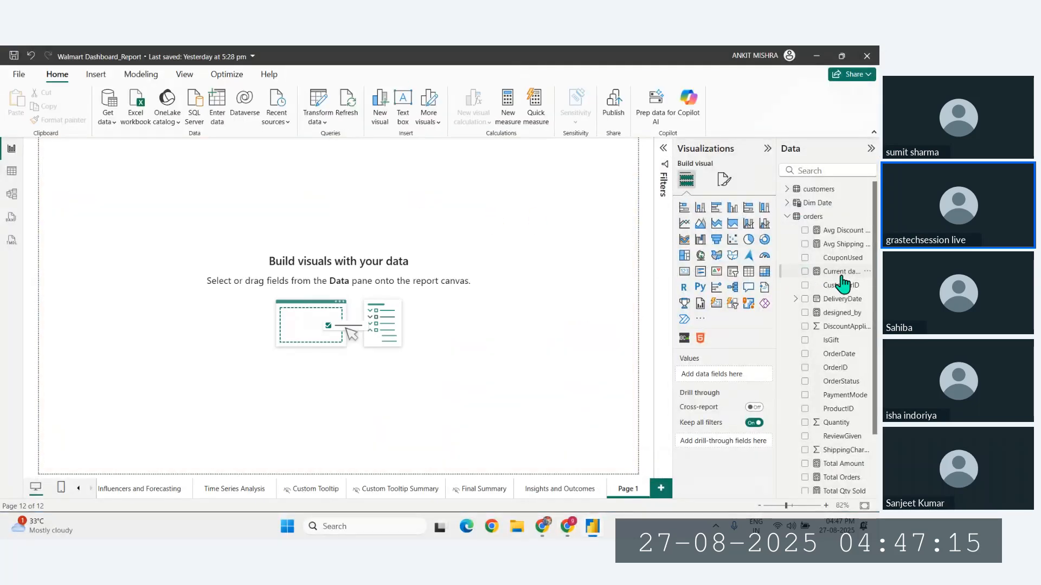
Create a new measure in the orders table as [Current date and Time] + TIME(5,30,00).
left_click(841, 274)
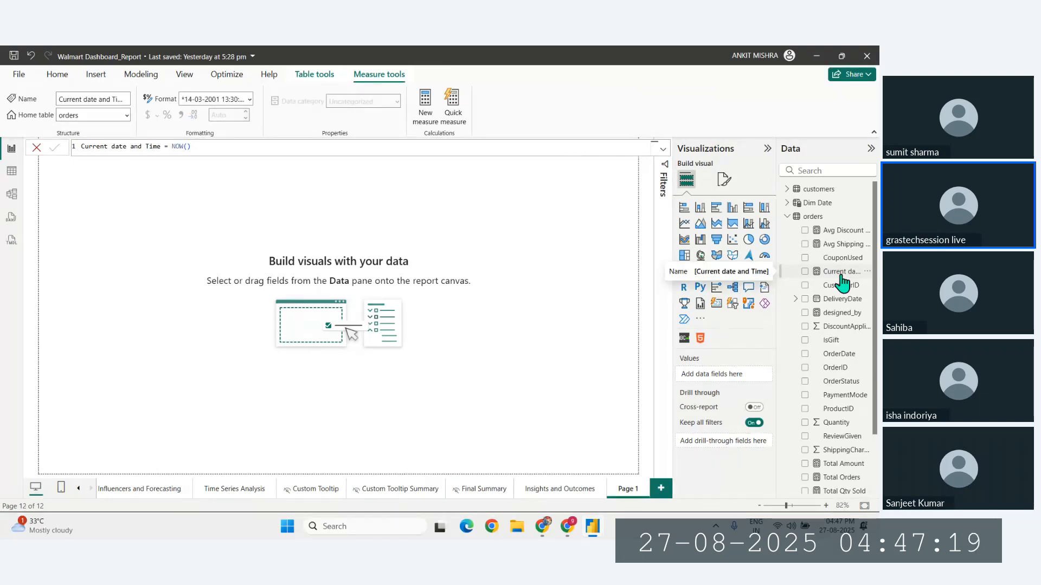
right_click(841, 274)
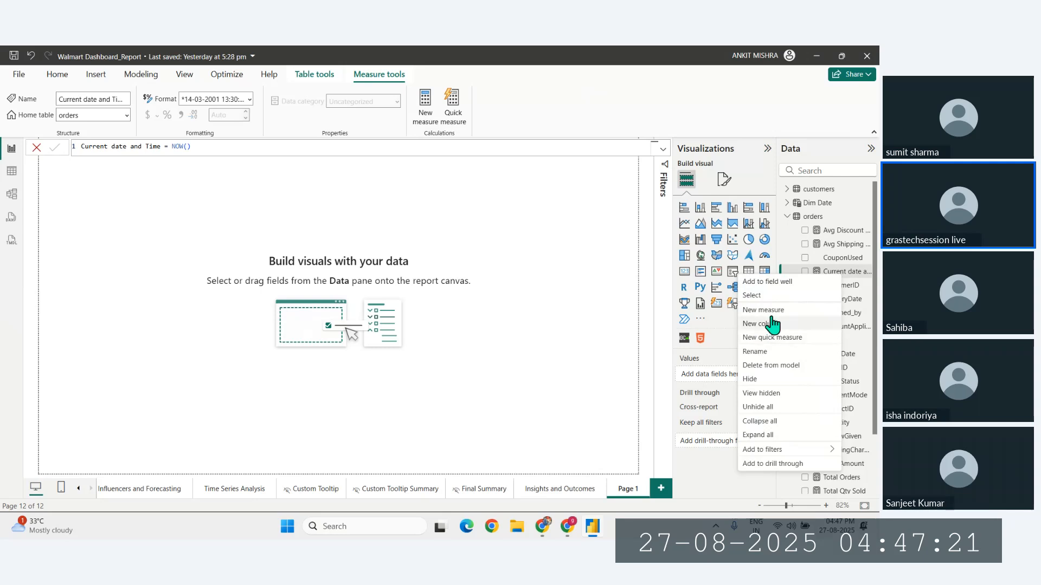
left_click(628, 268)
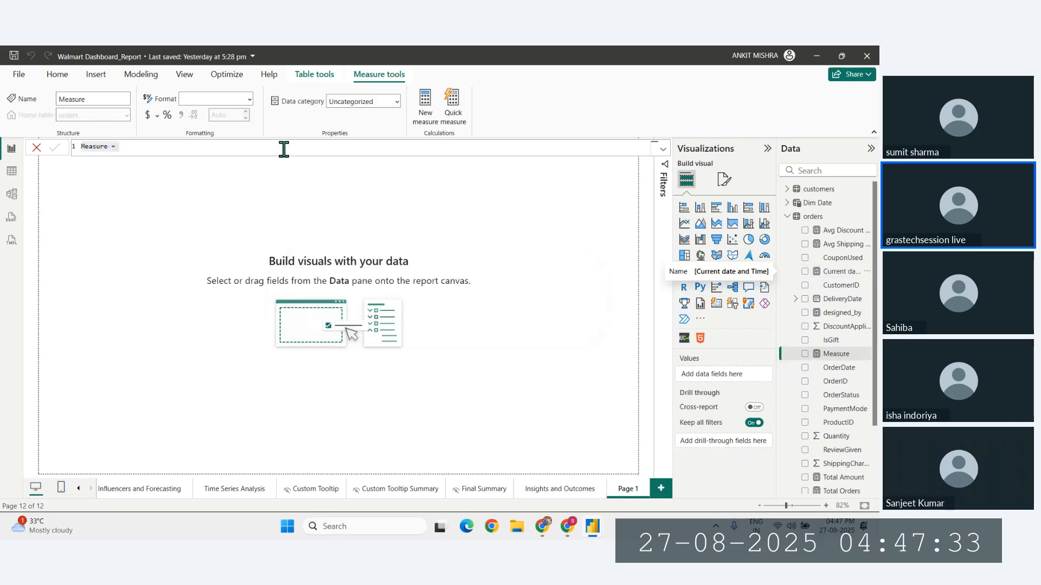
type("[Cu")
key("Tab")
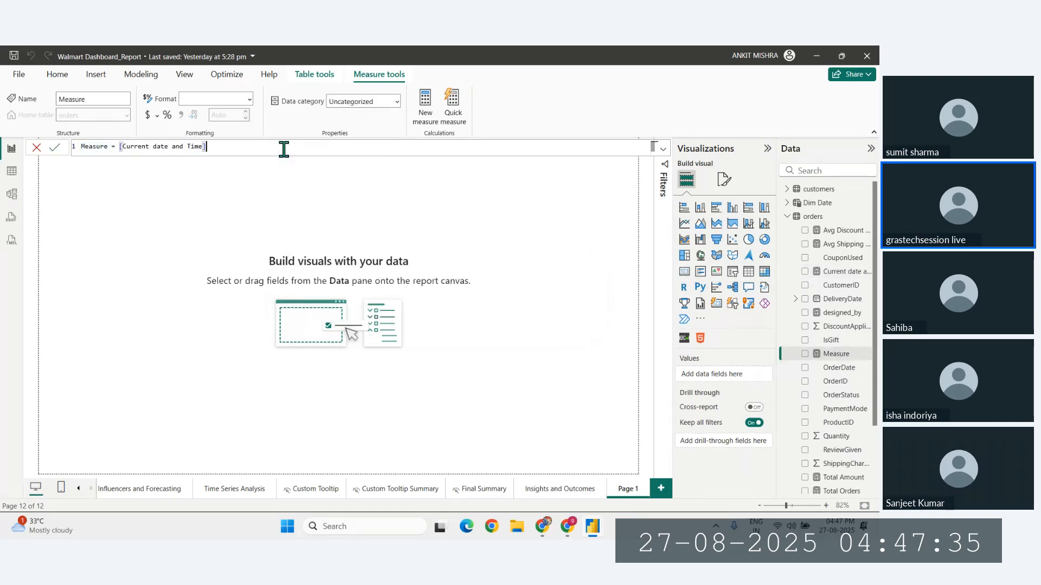
type("+ ")
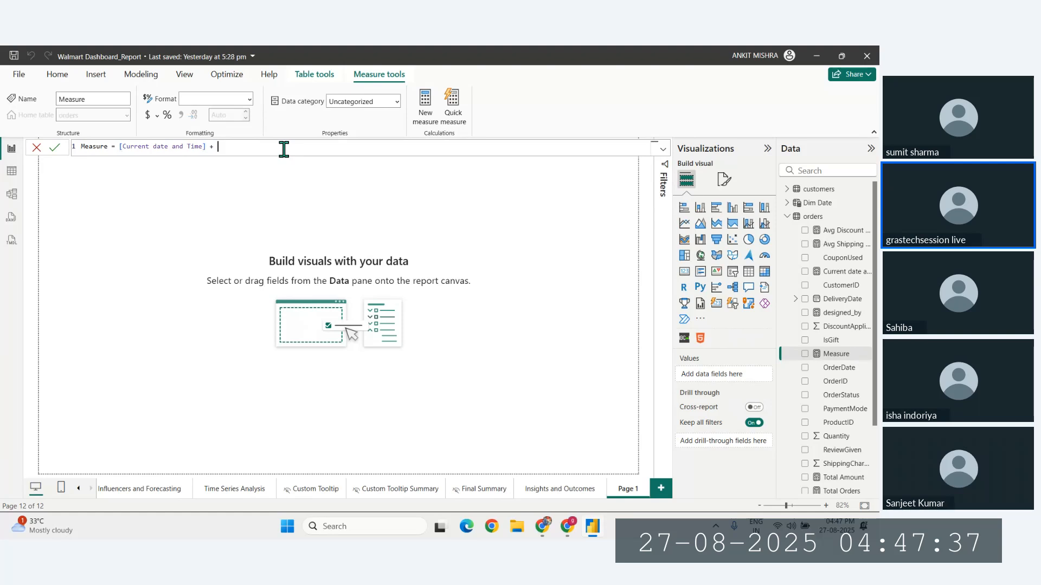
type("TI")
key("Tab")
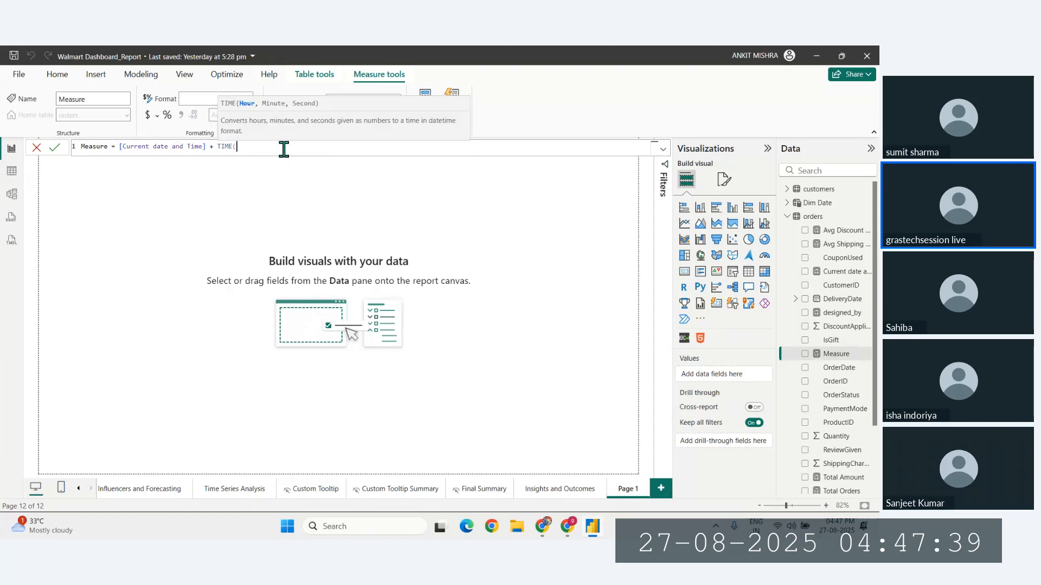
type("5,30,00)")
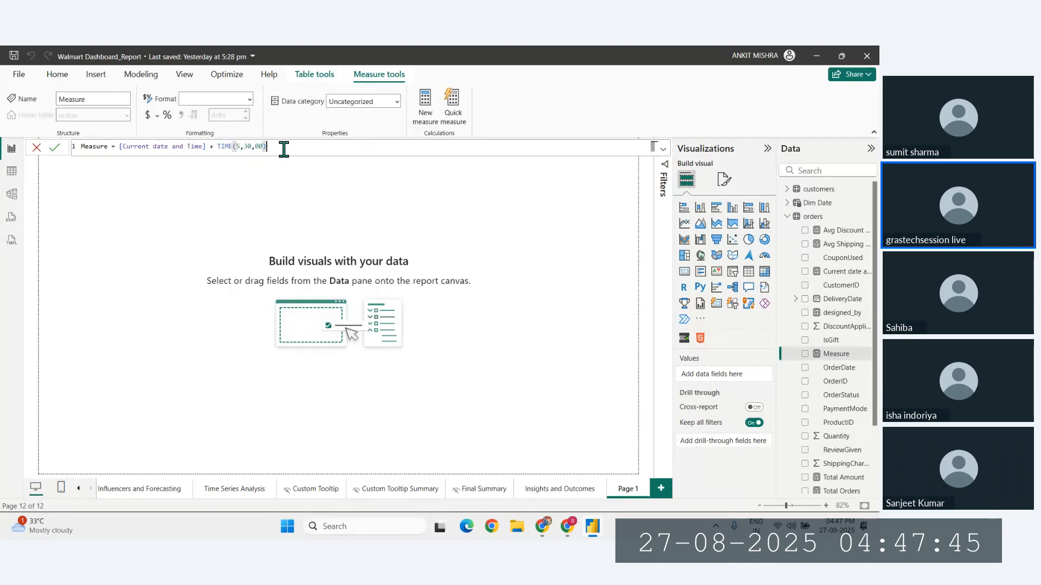
Name the new measure ISD time in its formula and commit it.
left_click_drag(111, 146, 76, 147)
type("IS")
type("D _time")
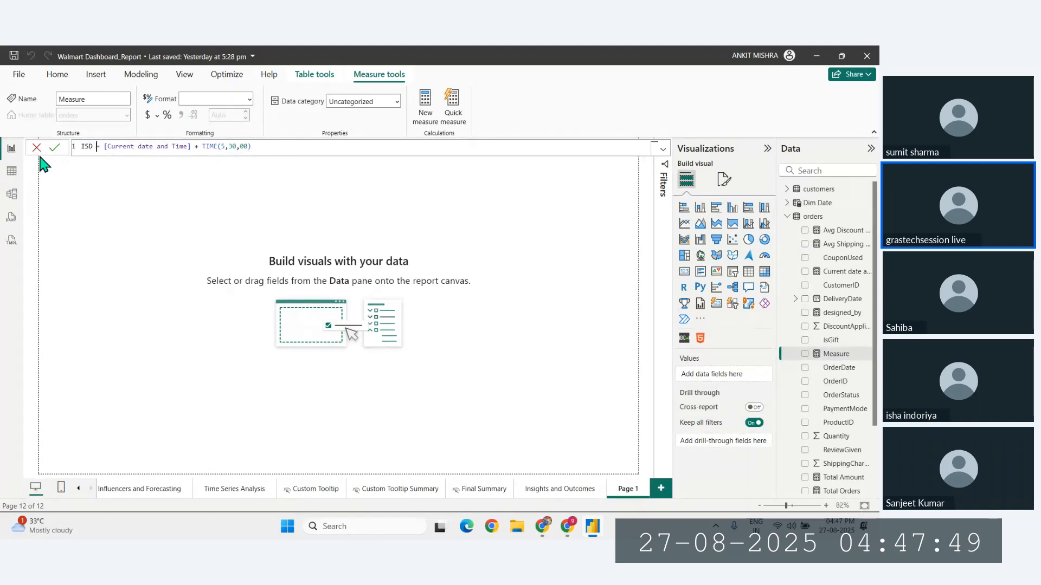
key("Left")
key("Left")
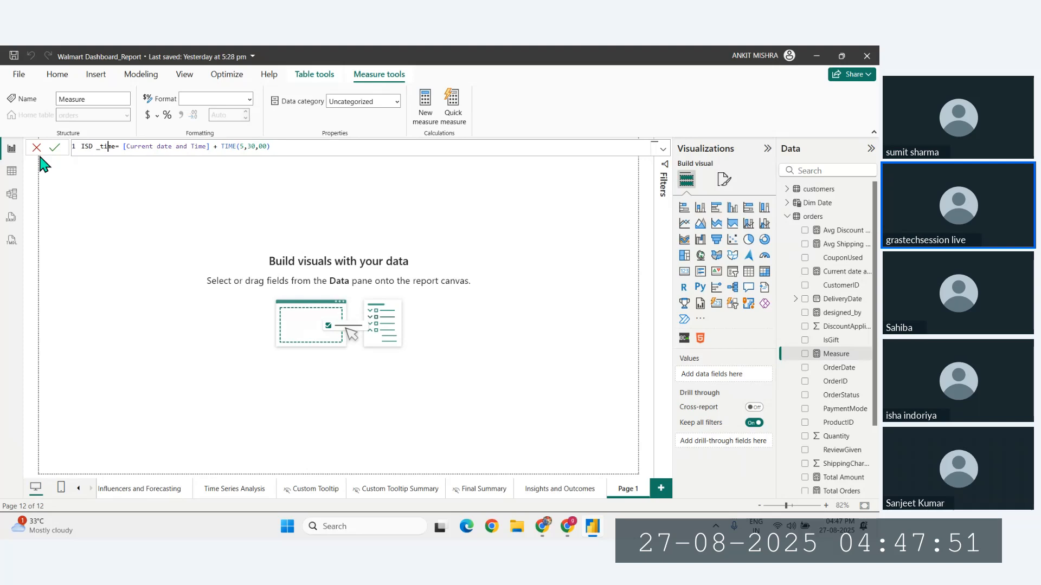
key("BackSpace")
key("BackSpace")
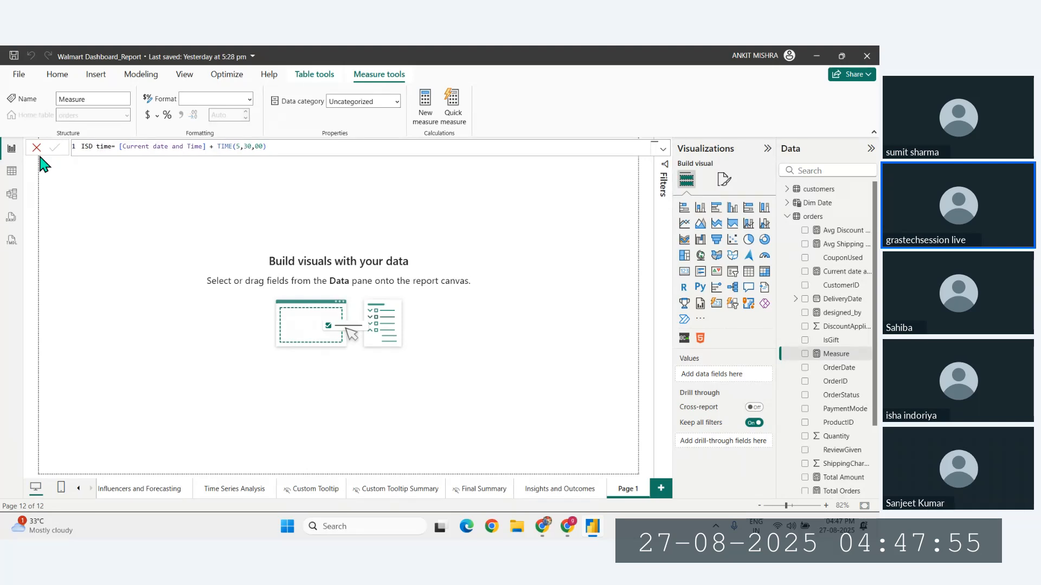
key("Return")
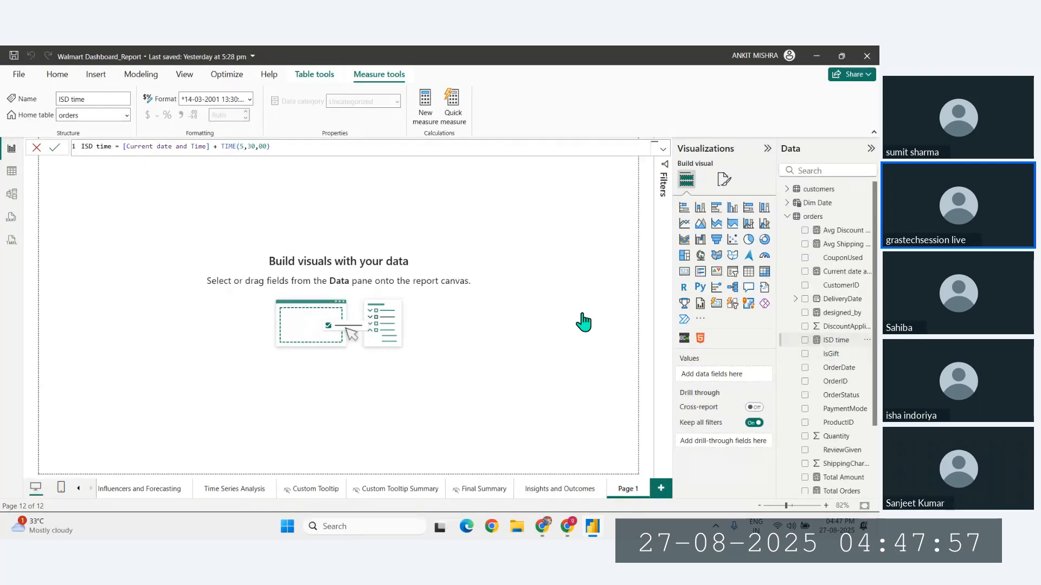
Place the ISD time measure on the blank page as a visual, widen it across the canvas and shift it slightly down.
left_click_drag(470, 266, 471, 267)
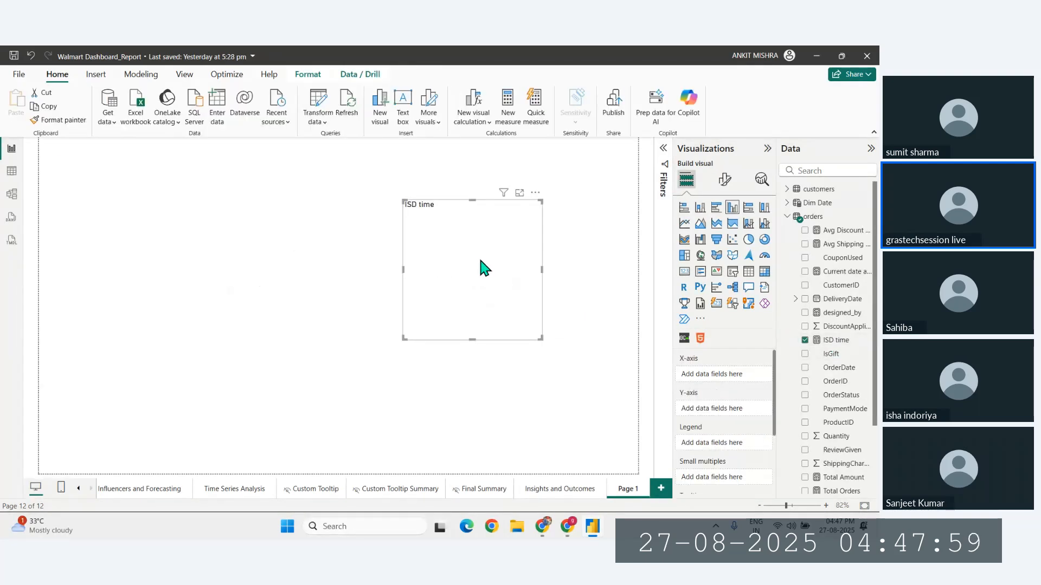
left_click_drag(403, 269, 138, 244)
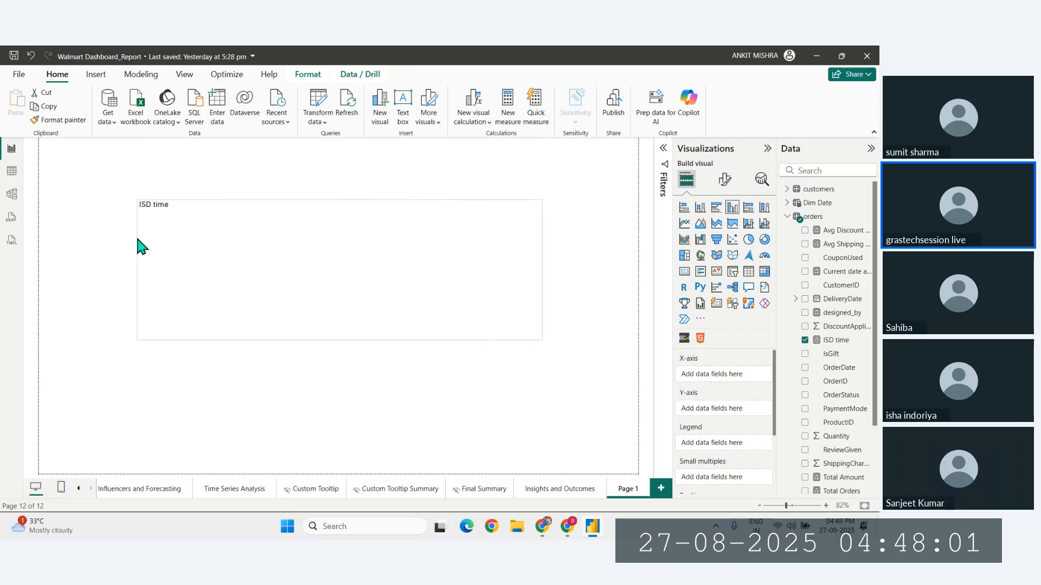
mouse_move(416, 282)
left_mouse_down()
mouse_move(416, 313)
mouse_move(417, 294)
left_mouse_up()
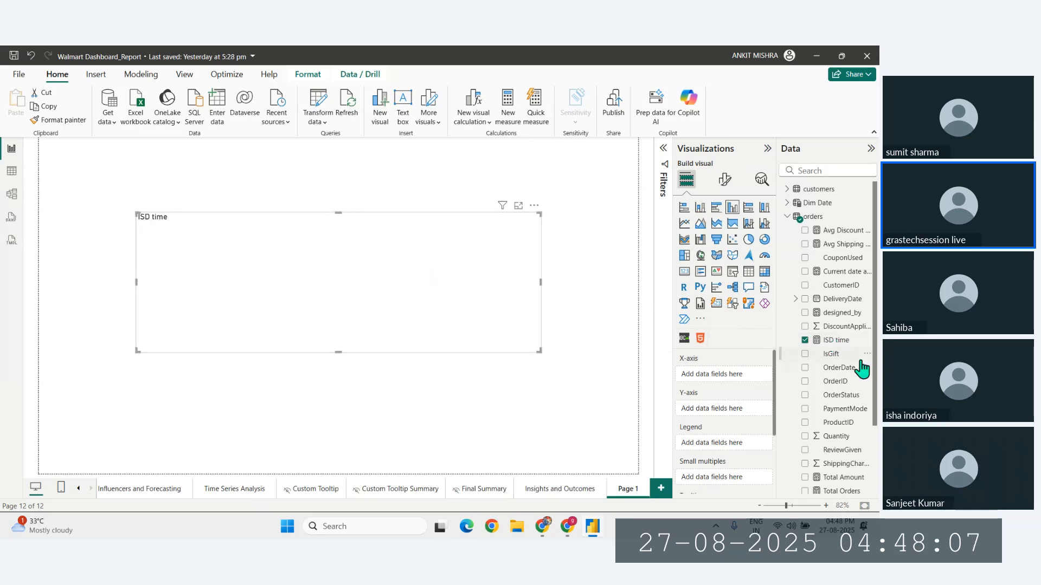
Try to replace the Current date and Time reference in the ISD time formula with DATEADD applied to now.
left_click(836, 340)
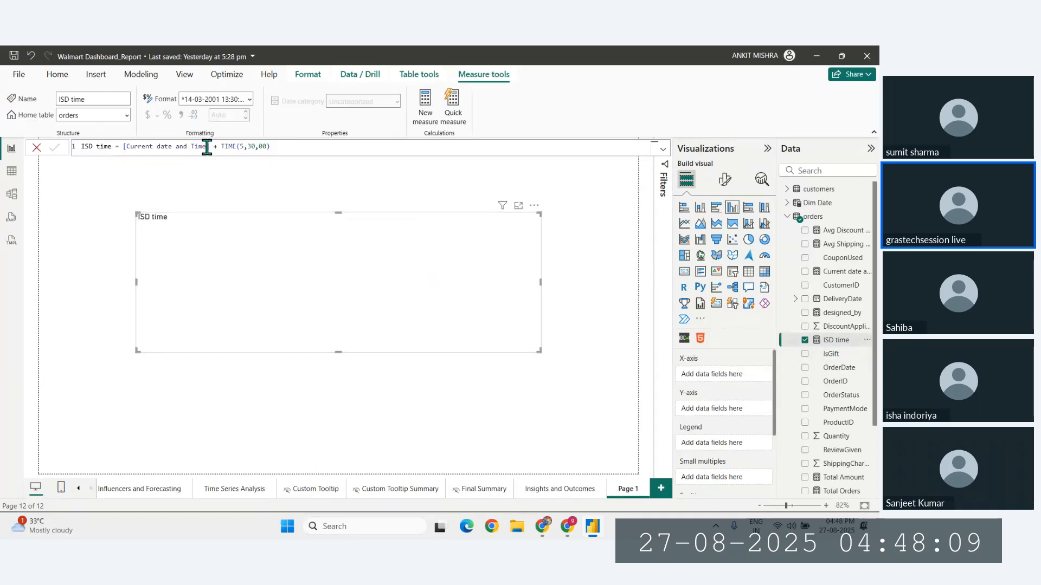
left_click_drag(209, 147, 126, 146)
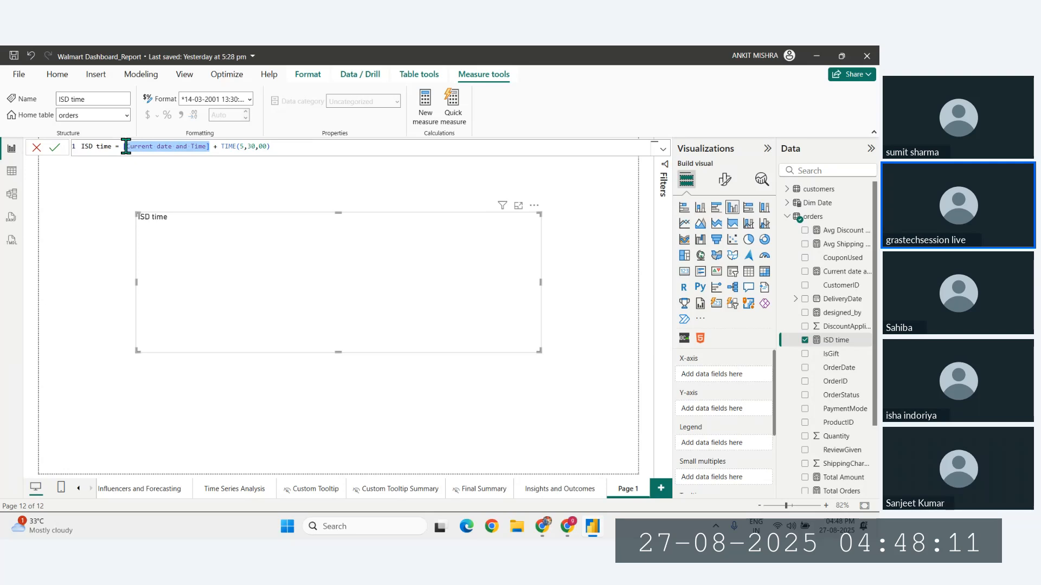
key("BackSpace")
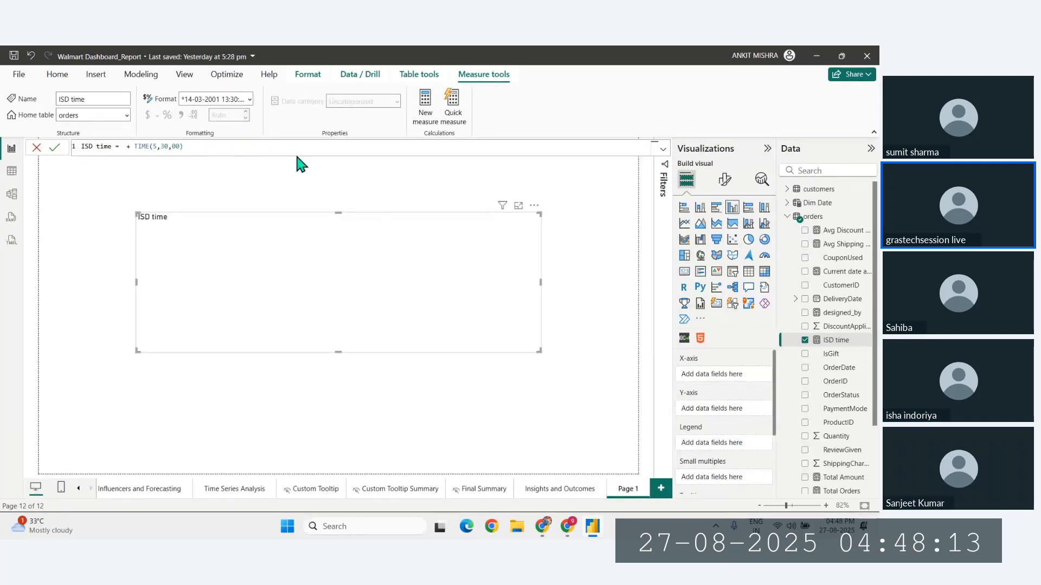
type("date")
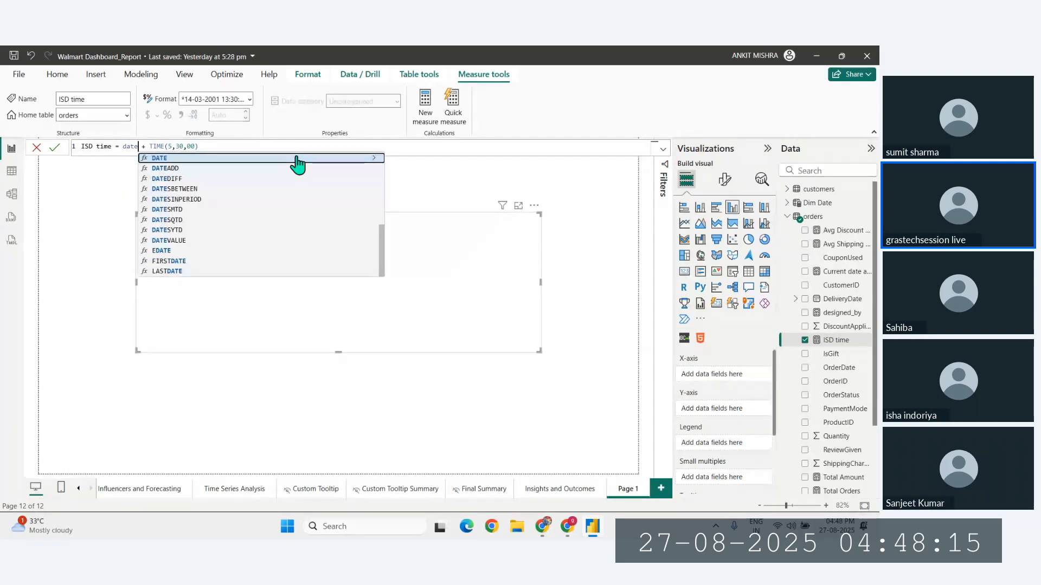
left_click(298, 168)
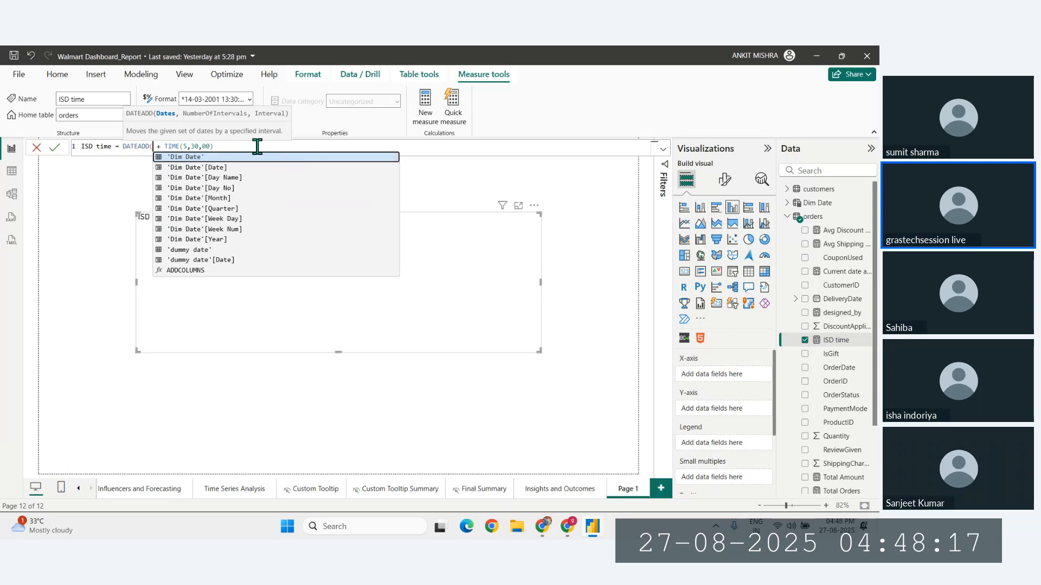
type("now")
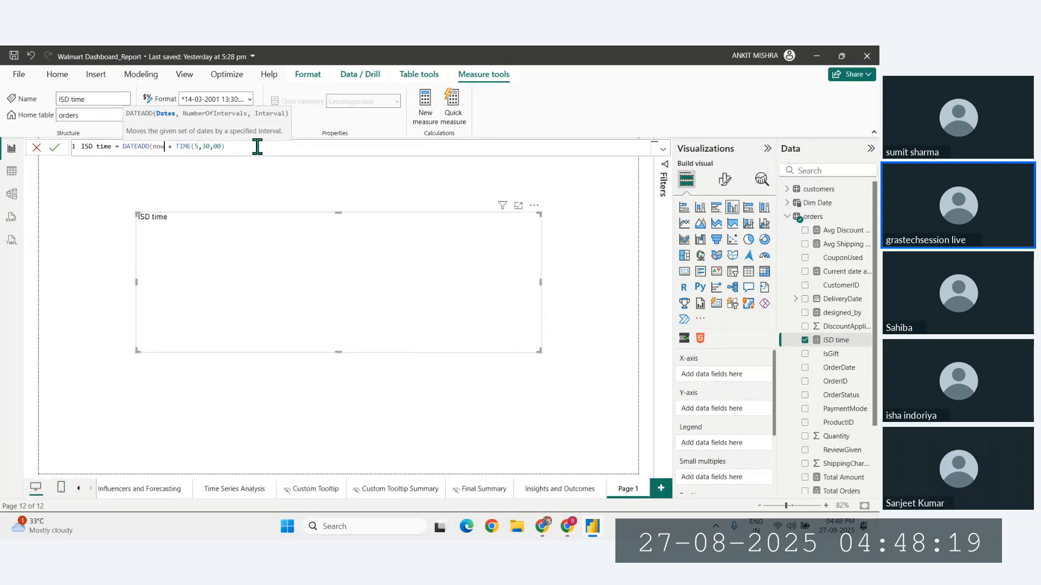
key("BackSpace")
key("BackSpace")
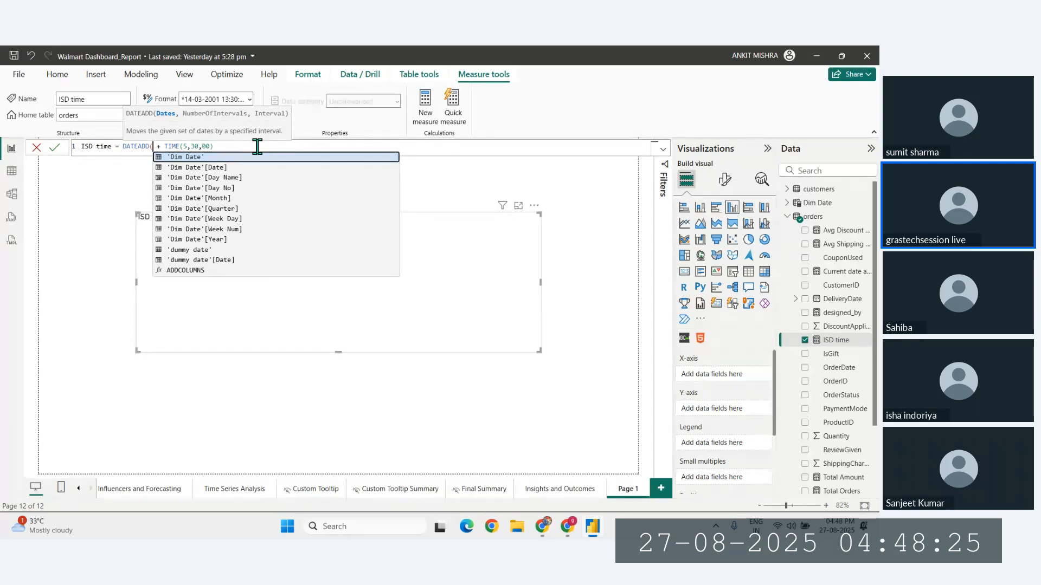
Try to find a field in the orders table or the current date measure for DATEADD's Dates argument.
type("order")
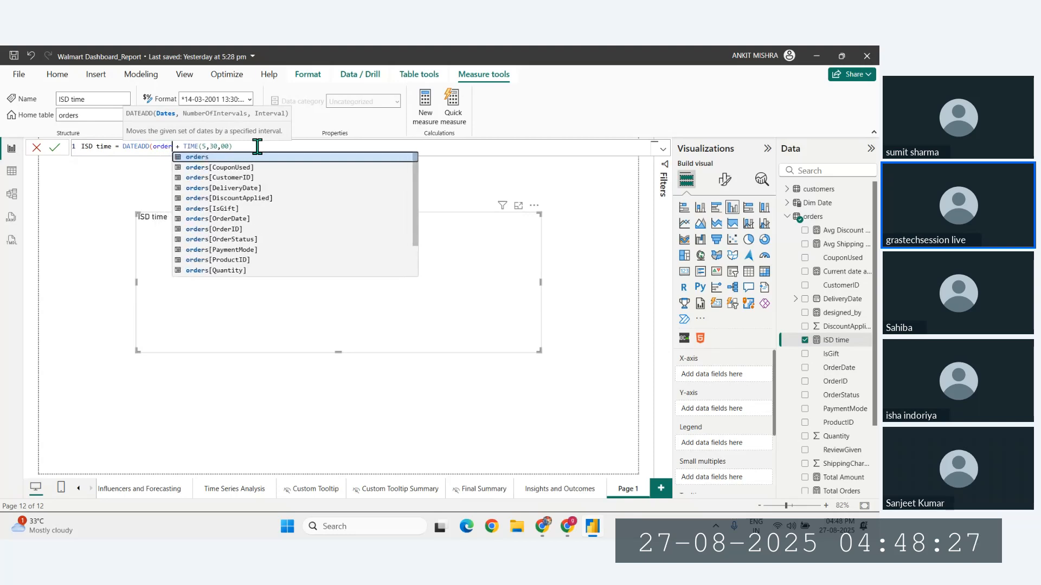
key("Down")
key("Down")
key("Down")
key("Down")
key("Down")
key("Down")
key("Down")
key("Down")
key("Down")
key("Down")
key("Down")
key("Up")
key("Up")
key("Up")
key("Up")
key("Up")
key("Up")
key("Up")
key("Up")
key("Up")
key("Up")
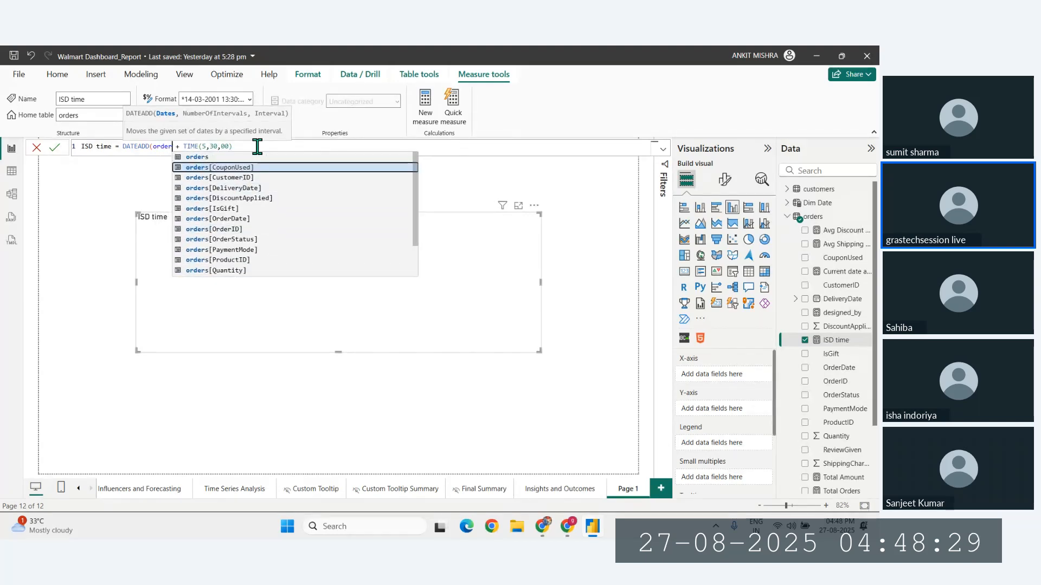
key("Up")
key("Down")
key("Down")
key("Down")
key("Down")
key("Down")
key("Down")
key("Down")
key("Down")
key("Down")
key("Down")
key("Down")
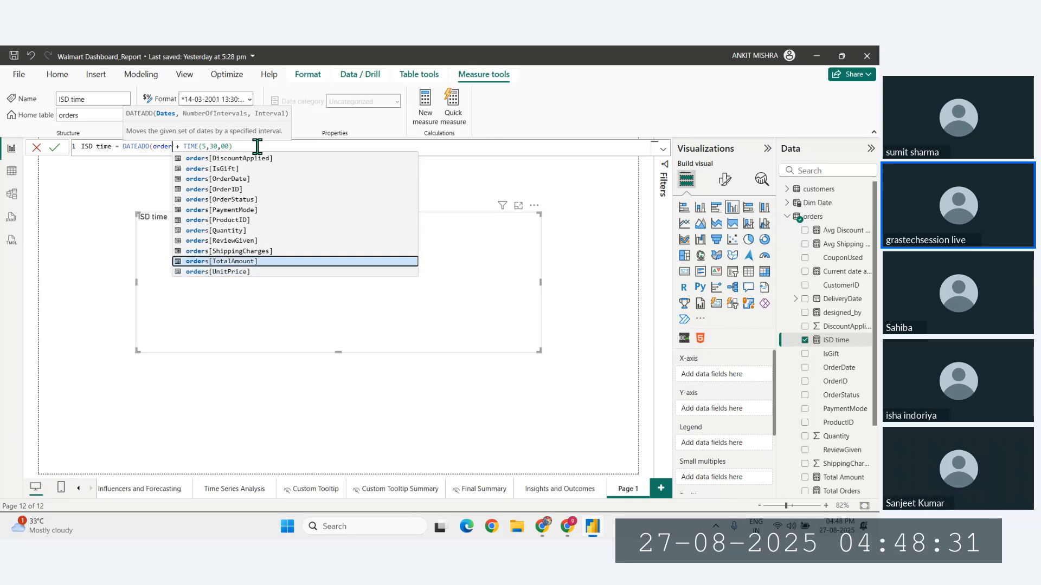
key("Up")
key("Up")
key("Up")
key("Up")
key("Up")
key("Up")
key("Up")
key("Up")
key("Up")
key("Up")
key("Up")
key("Down")
key("Down")
key("Down")
key("Down")
key("Down")
key("Down")
key("Down")
key("Down")
key("Down")
key("Down")
key("Down")
key("Down")
key("Down")
key("Down")
key("Up")
key("Up")
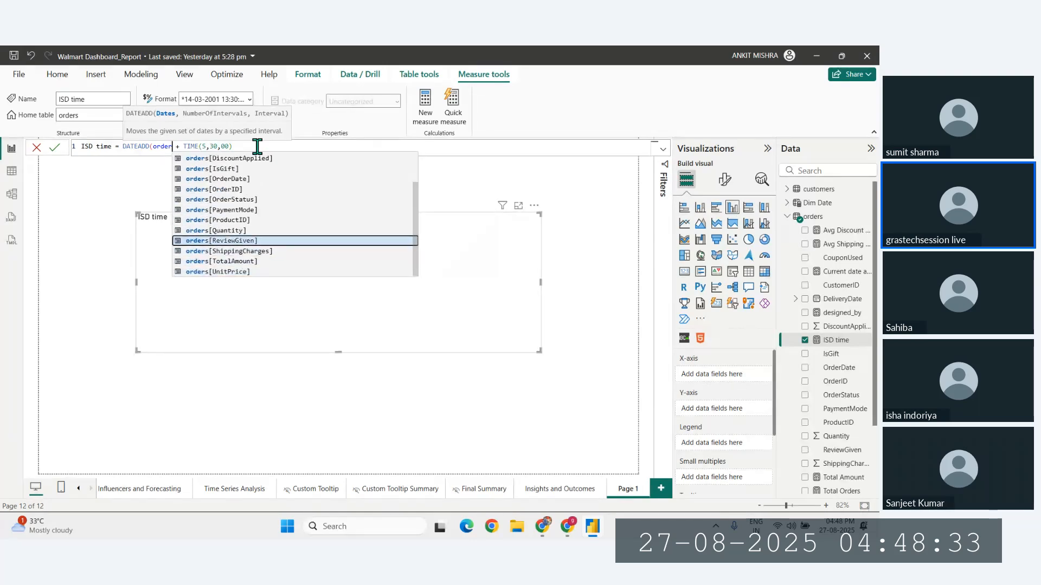
key("BackSpace")
key("BackSpace")
key("BackSpace")
key("BackSpace")
key("BackSpace")
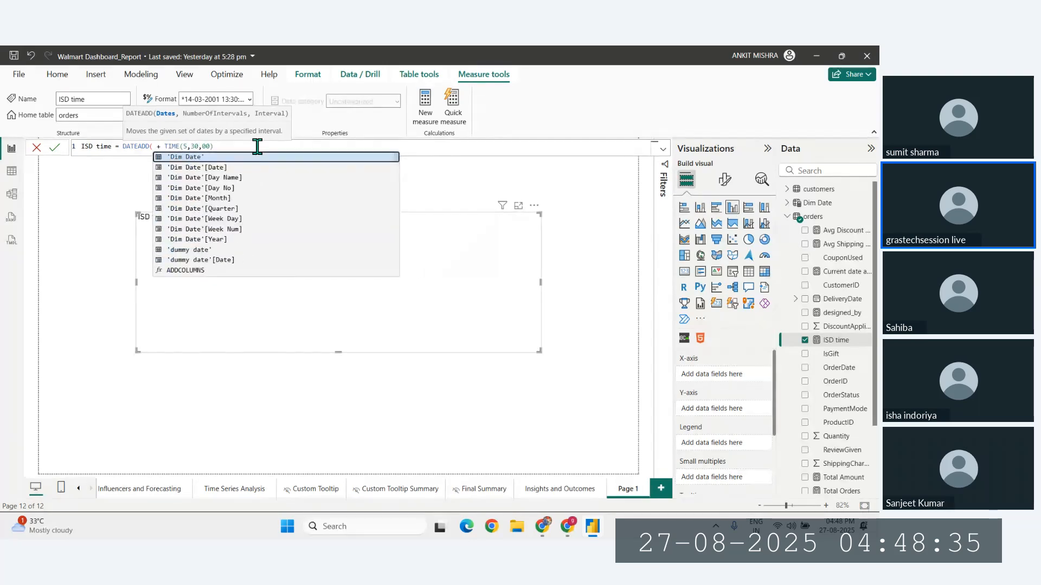
key("Escape")
type("[")
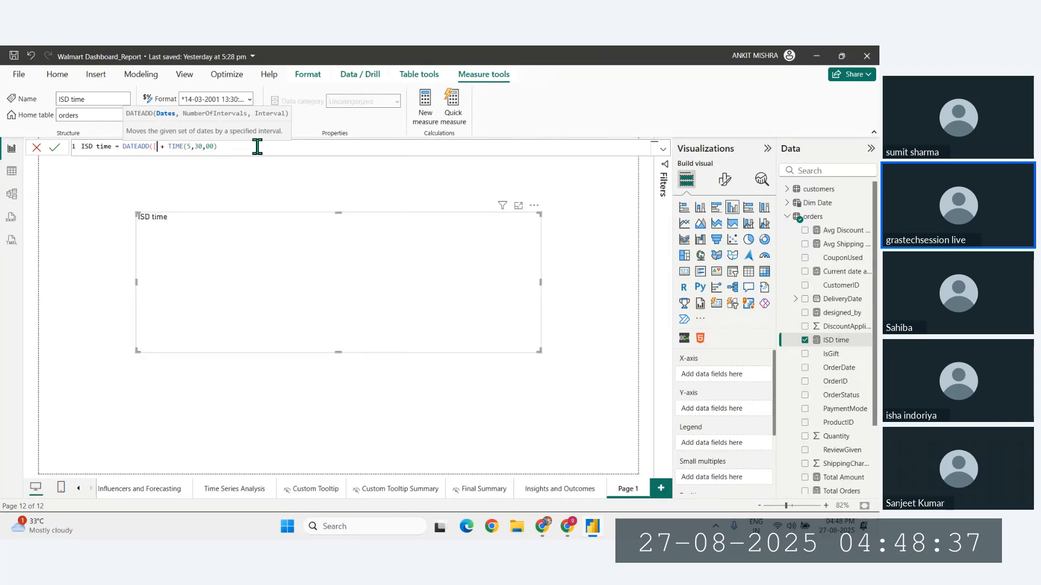
key("BackSpace")
type("cu")
key("BackSpace")
key("BackSpace")
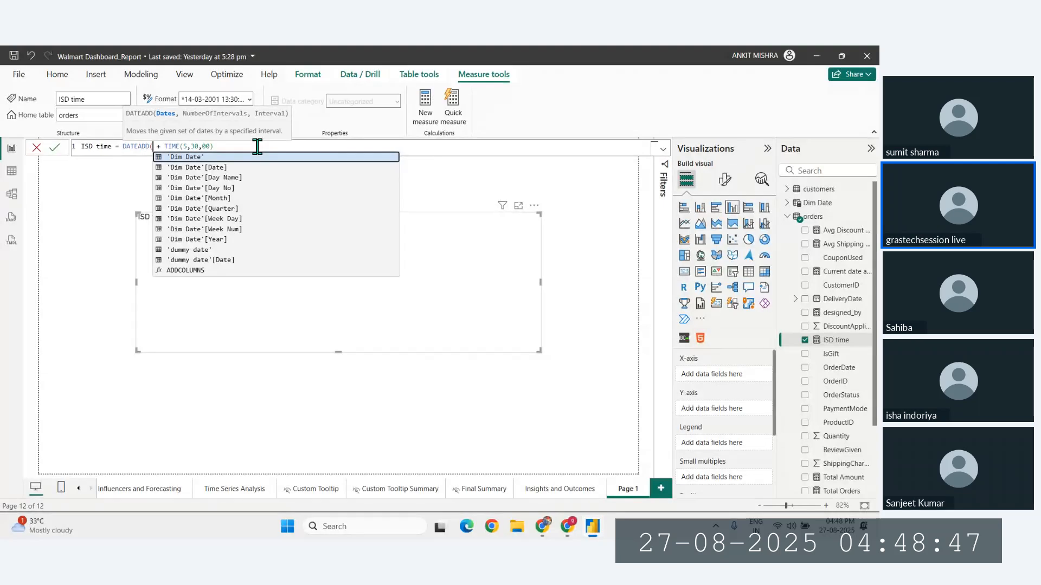
Replace the ISD time expression with NOW() + TIME(5,30,00), commit it and select the expression.
left_click(257, 146)
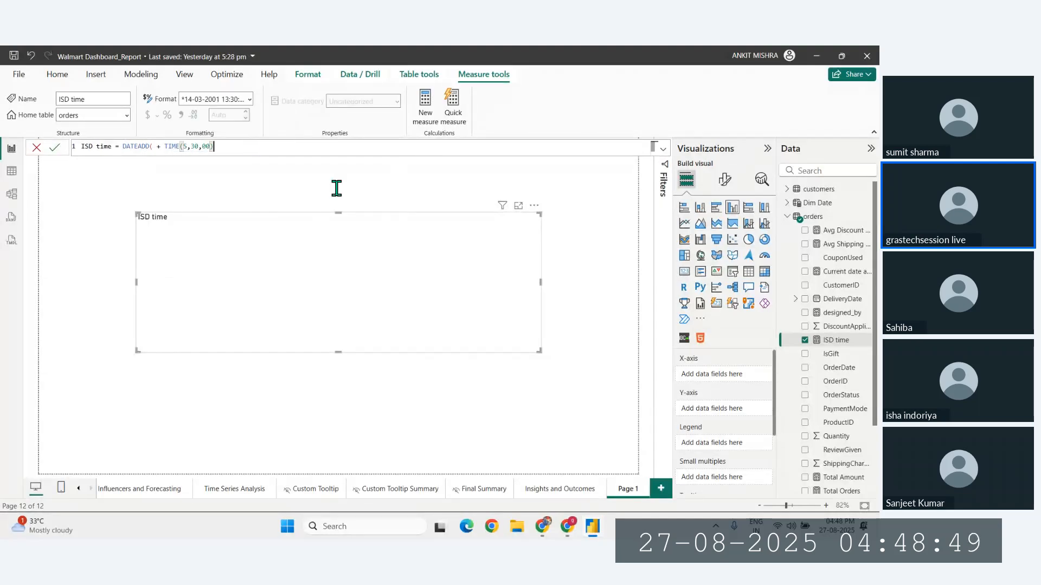
left_click_drag(244, 145, 124, 146)
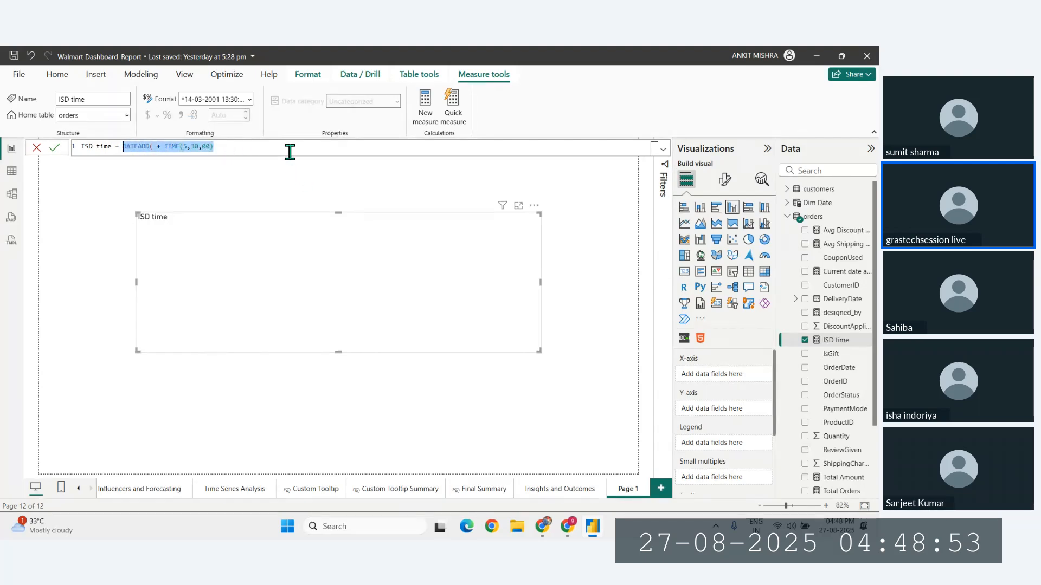
type("NOW()")
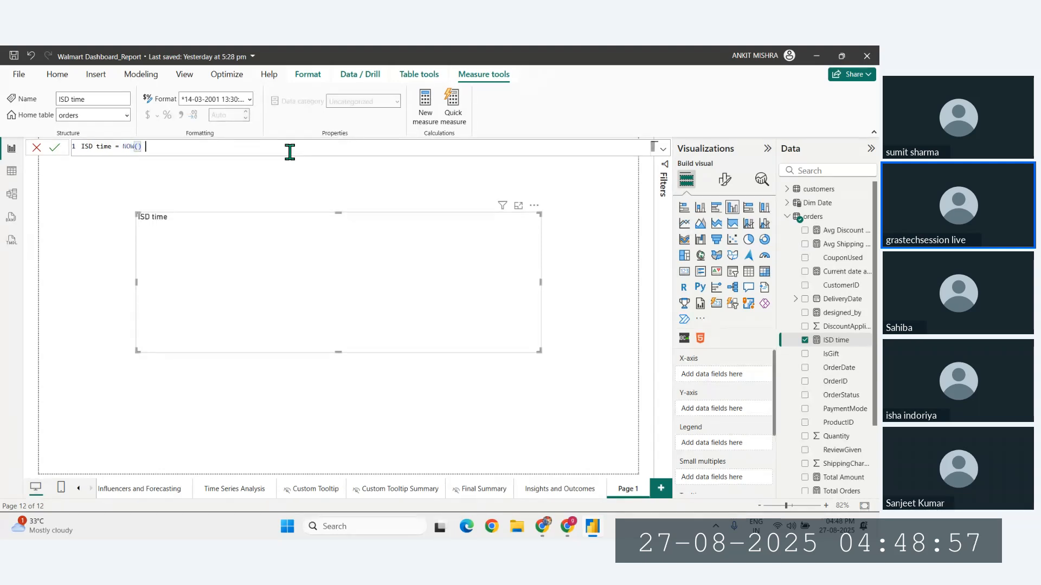
type(" + tim")
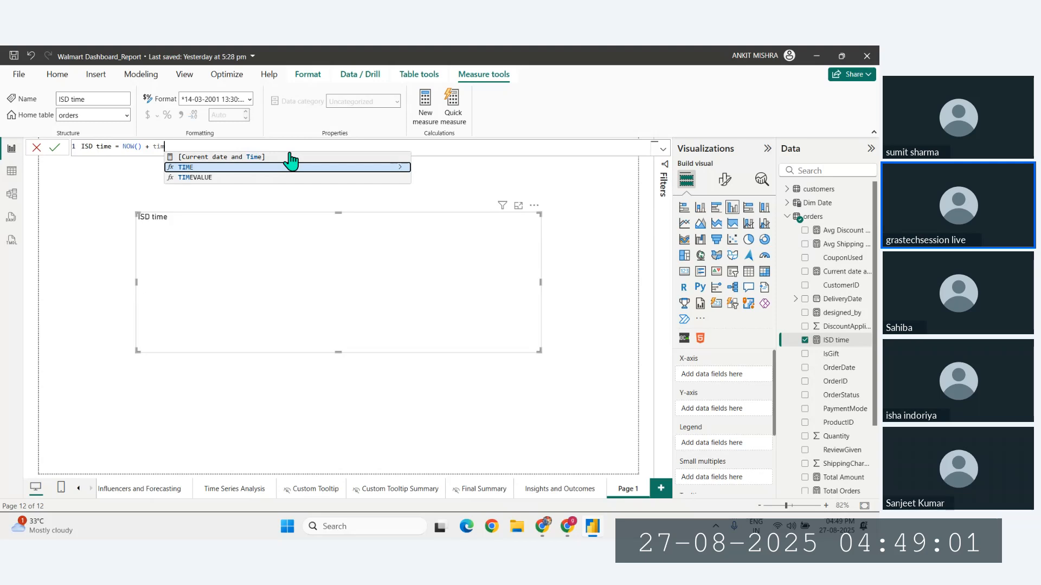
left_click(293, 166)
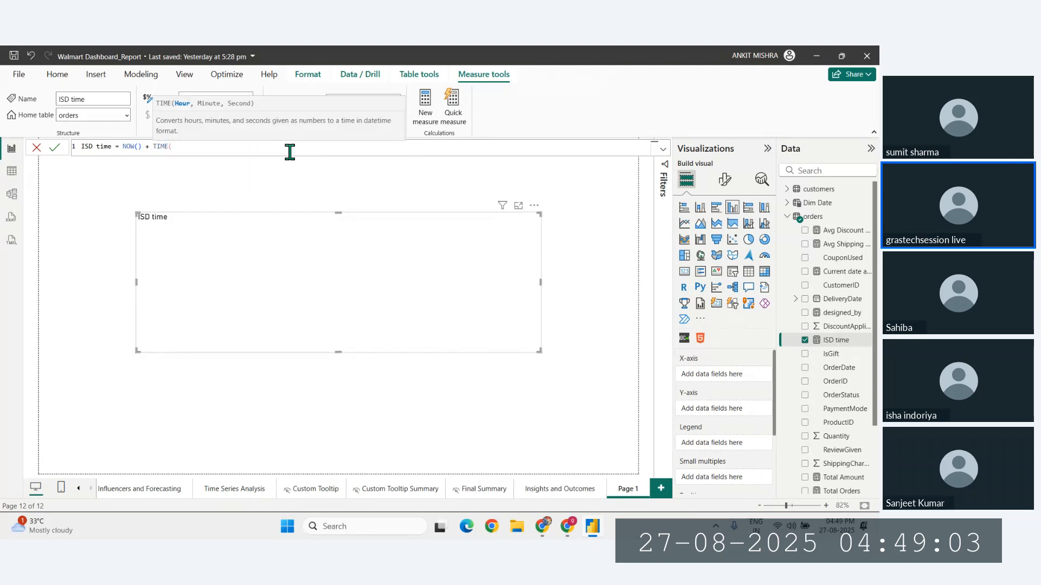
type("5,30,00)")
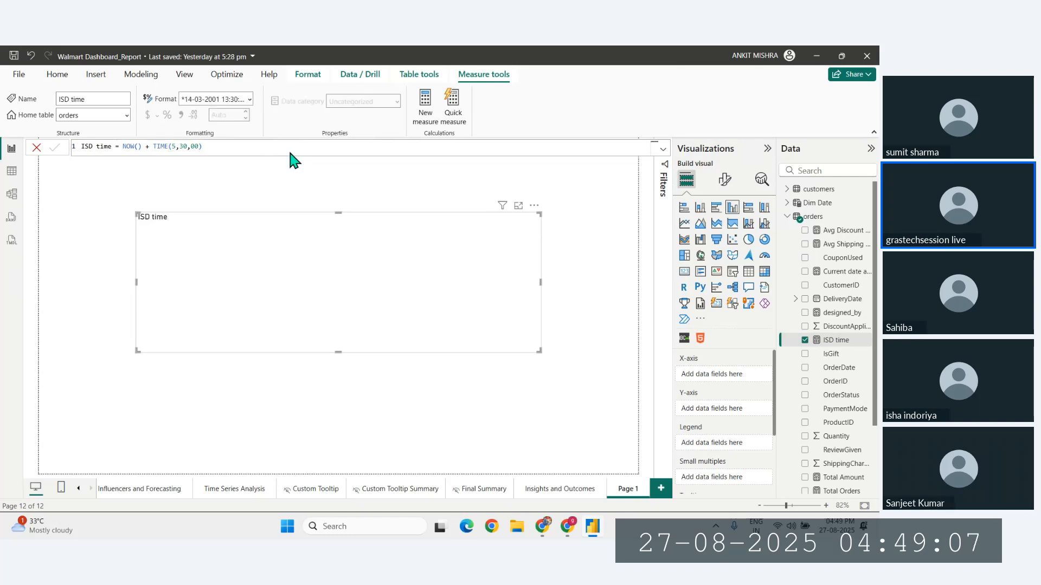
key("Return")
left_click_drag(291, 151, 122, 150)
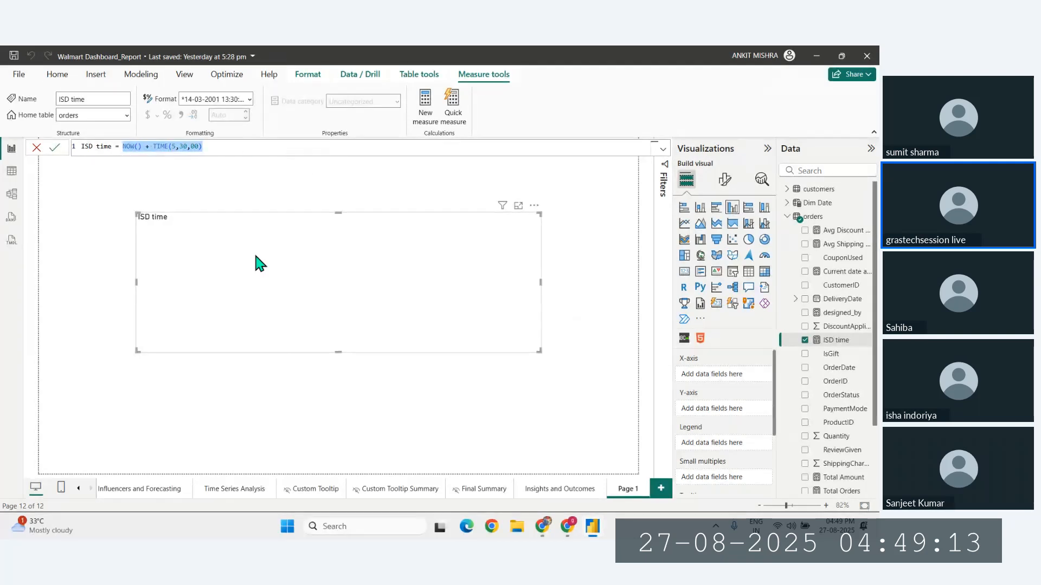
key("alt+Tab")
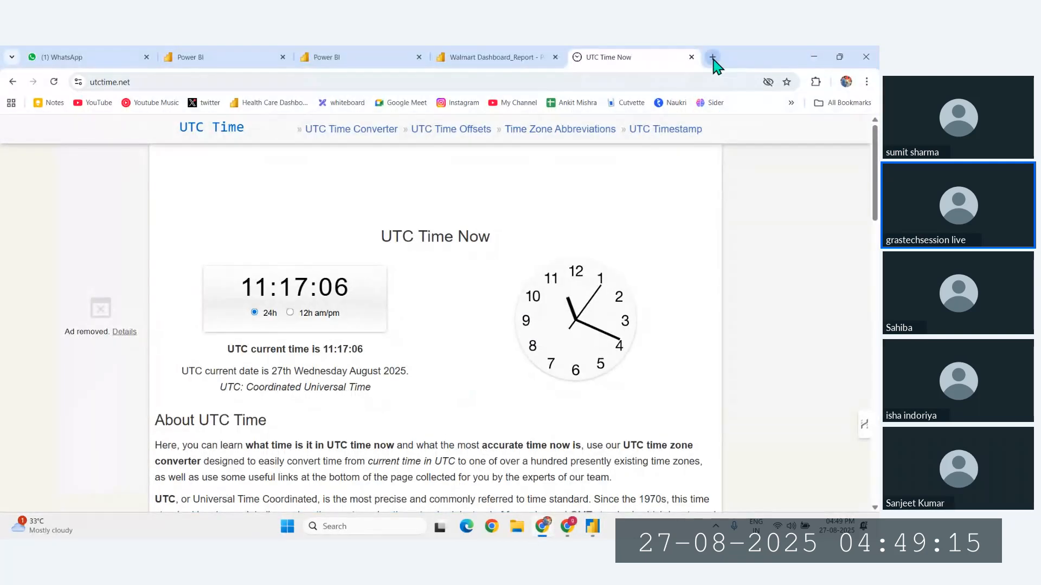
left_click(712, 56)
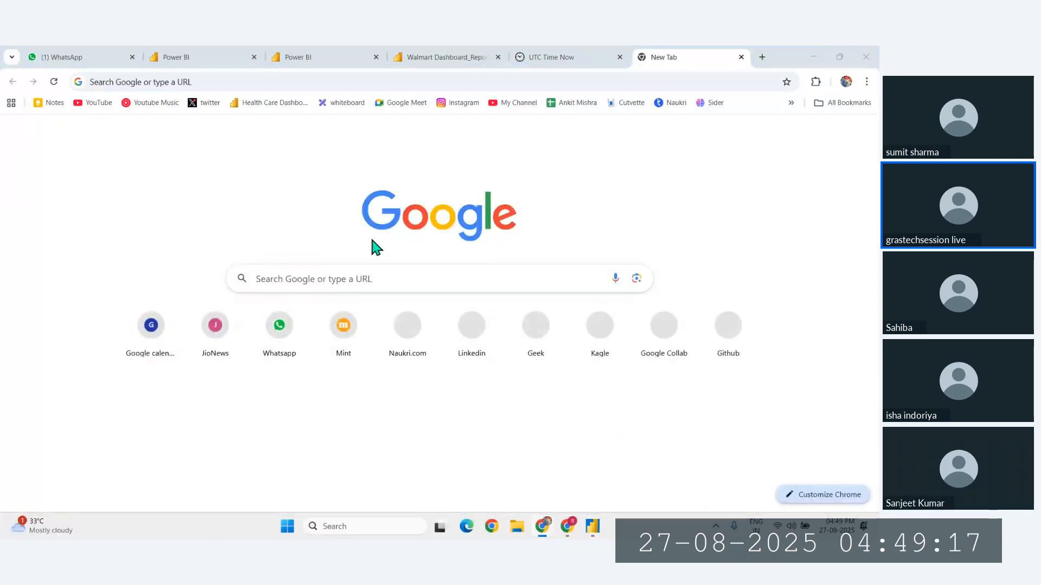
left_click(185, 80)
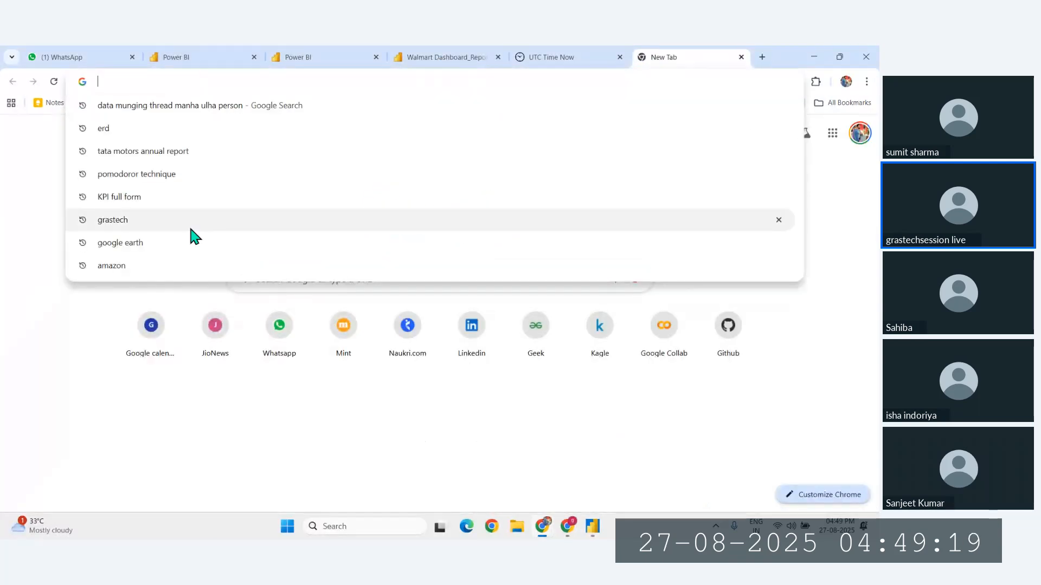
key("Escape")
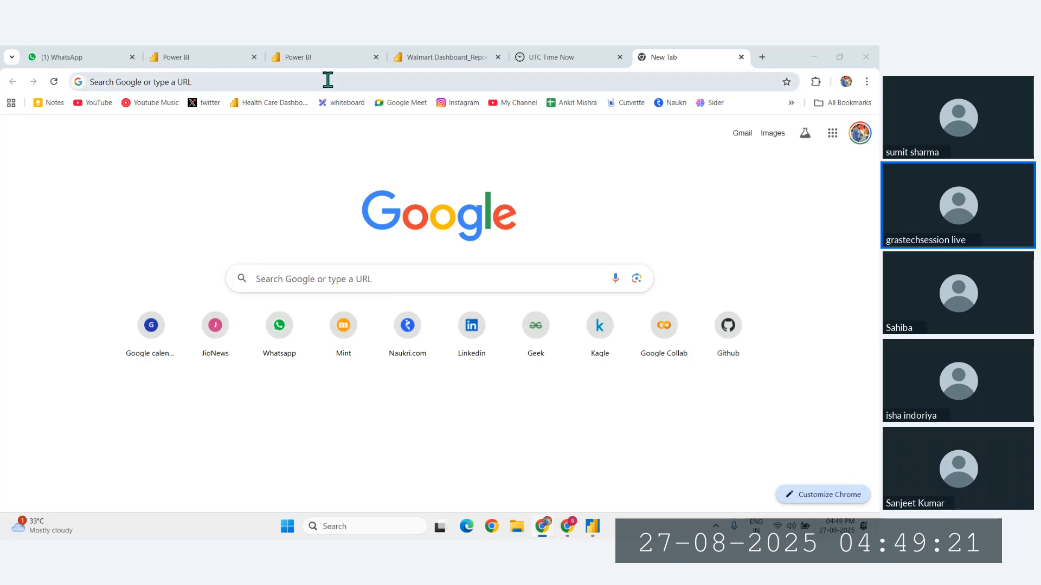
left_click(268, 172)
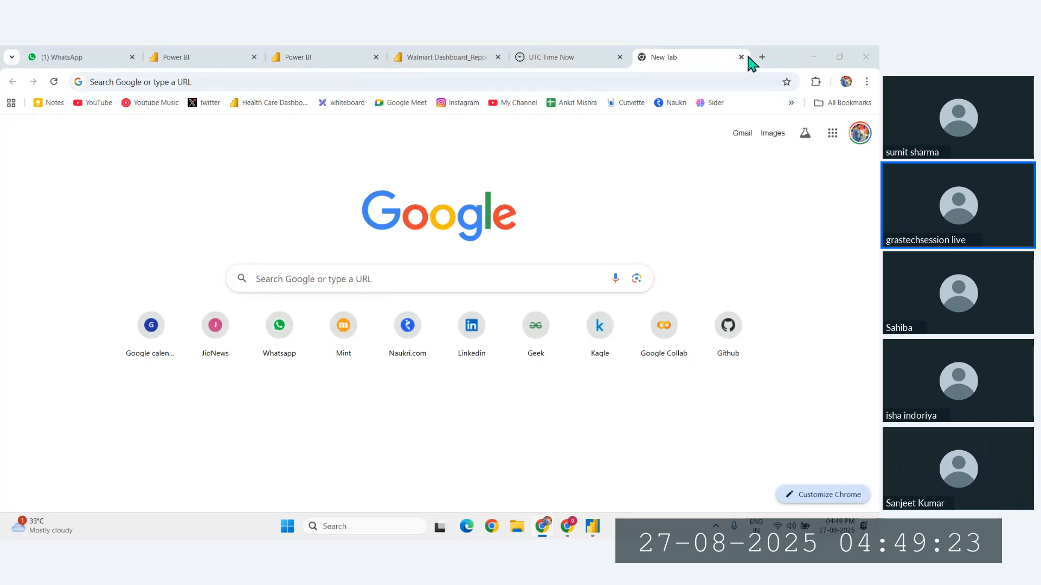
left_click(724, 59)
left_click(741, 57)
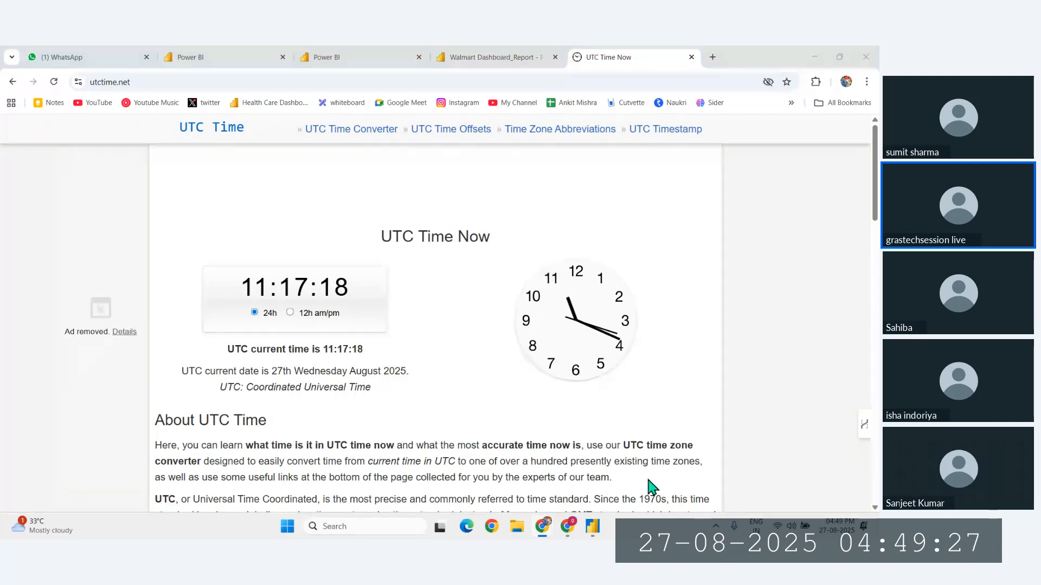
Switch to the Chrome Incognito window and open ChatGPT through the Introducing ChatGPT page on openai.com.
mouse_move(542, 525)
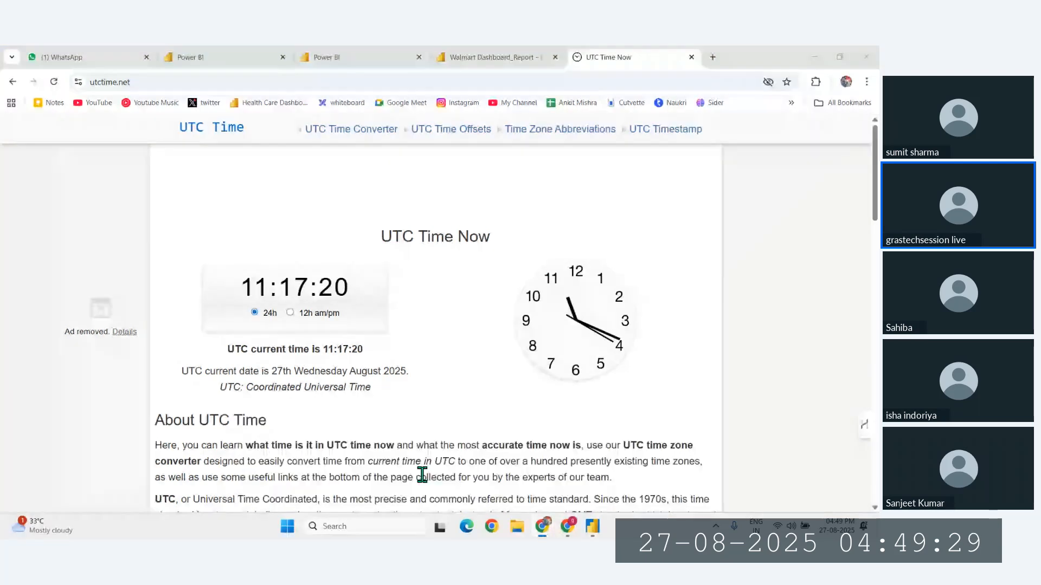
left_click(815, 58)
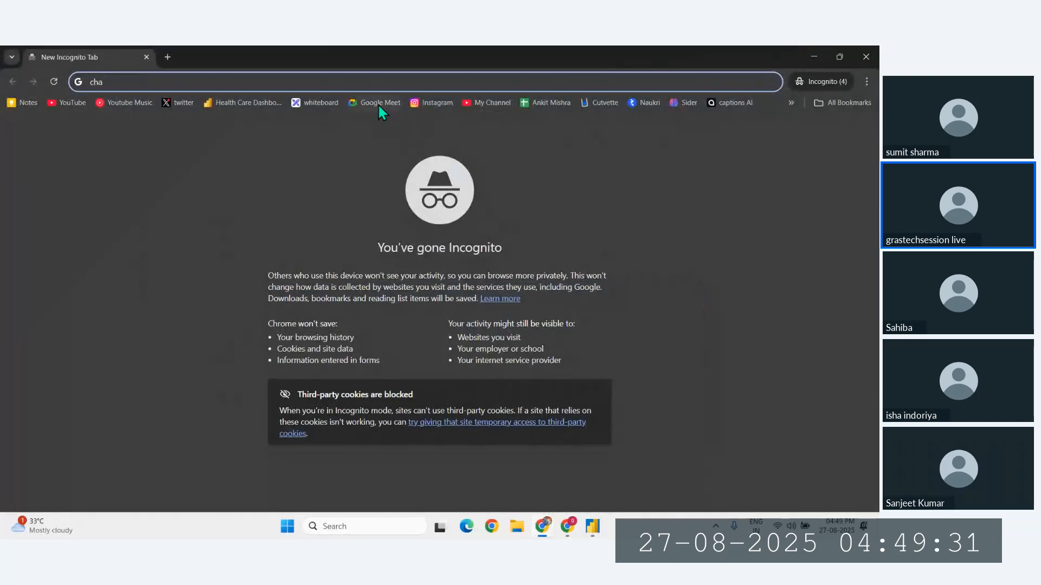
type("tgop")
key("BackSpace")
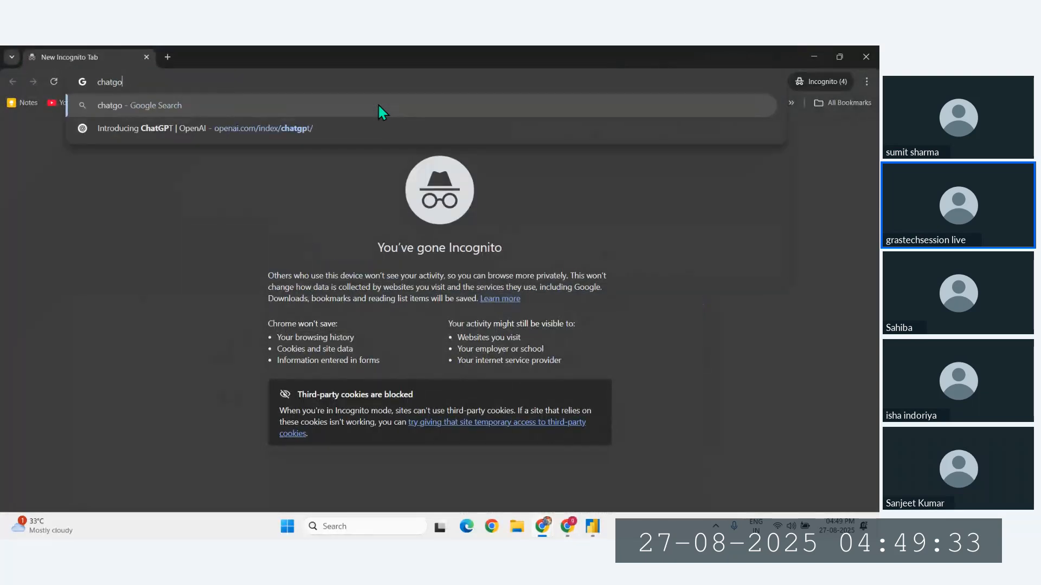
key("Down")
key("Return")
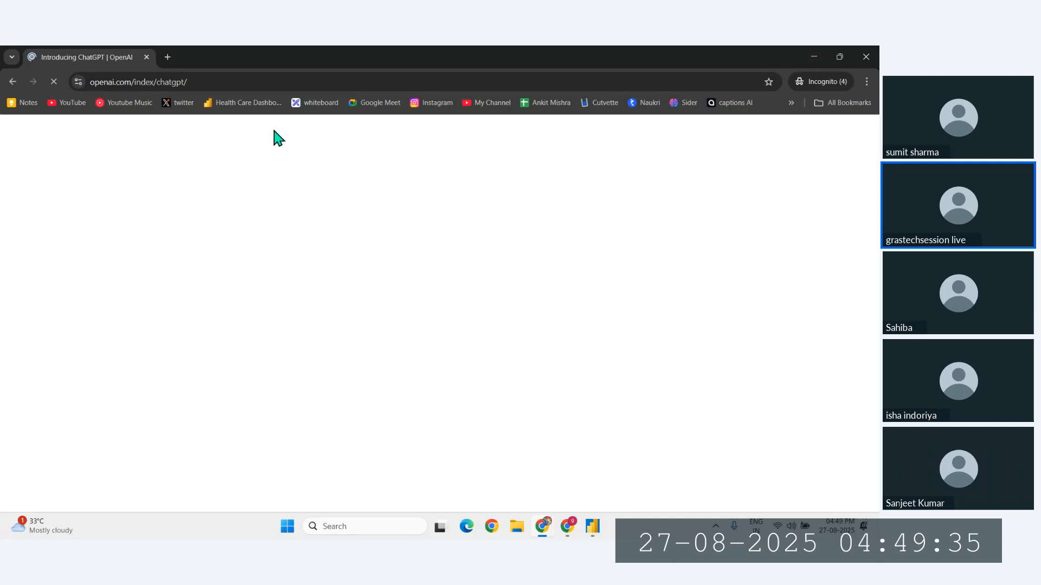
left_click(461, 279)
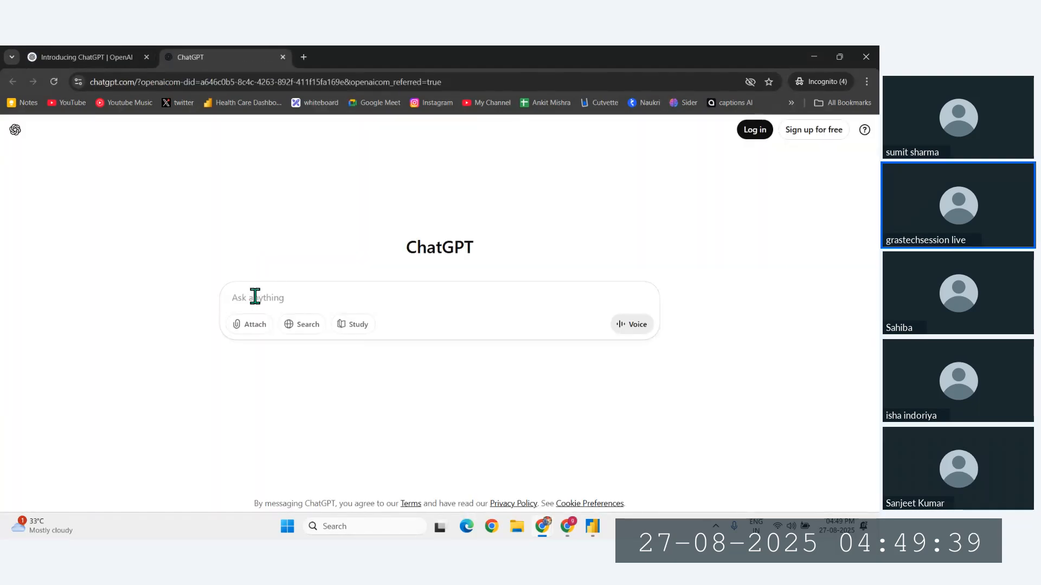
Ask ChatGPT "add dax now and 5:30" for a DAX formula.
type("as")
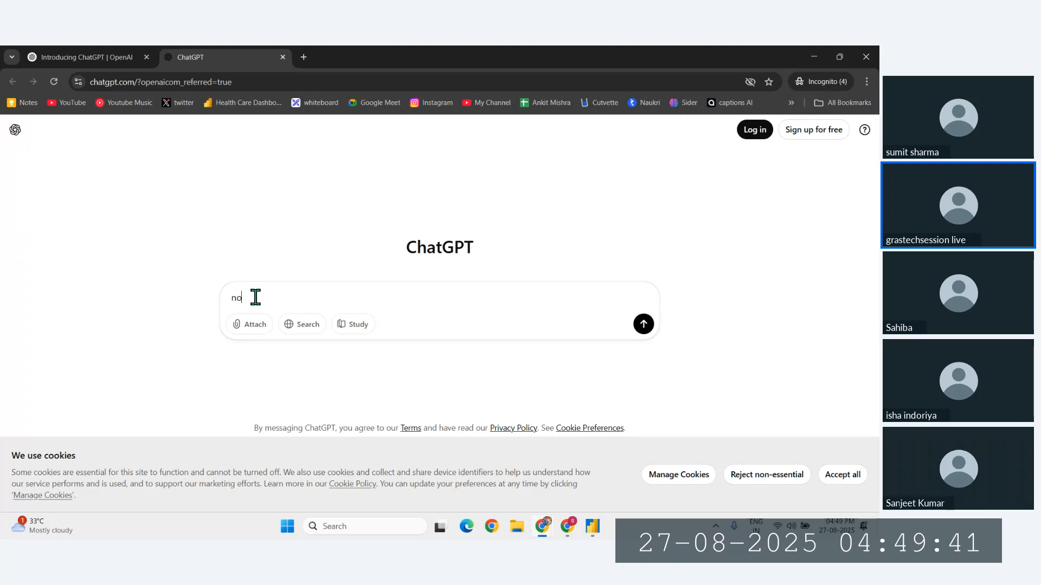
key("BackSpace")
key("BackSpace")
type("add dax now 5:3")
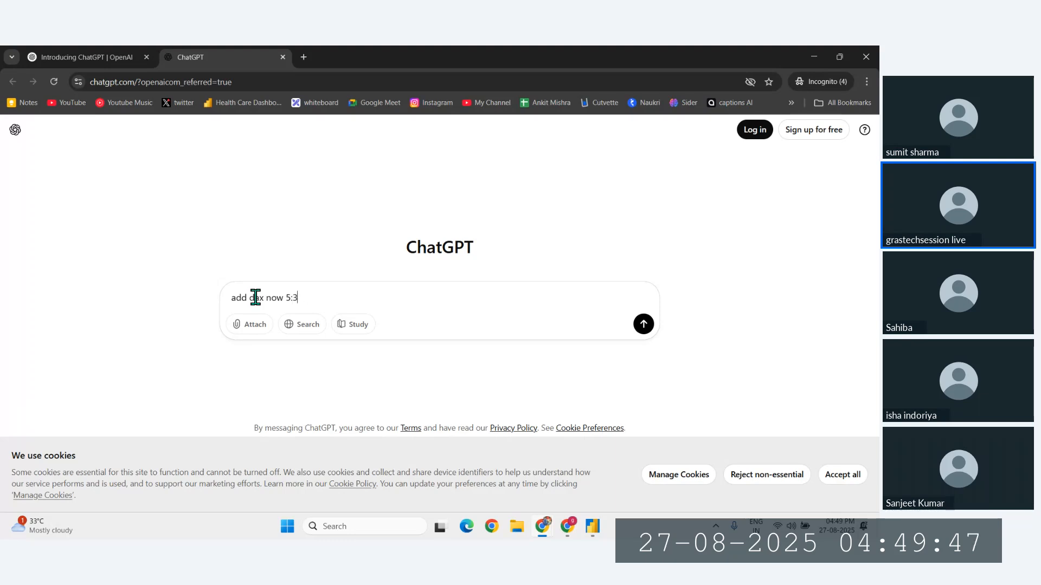
type("9and")
key("Return")
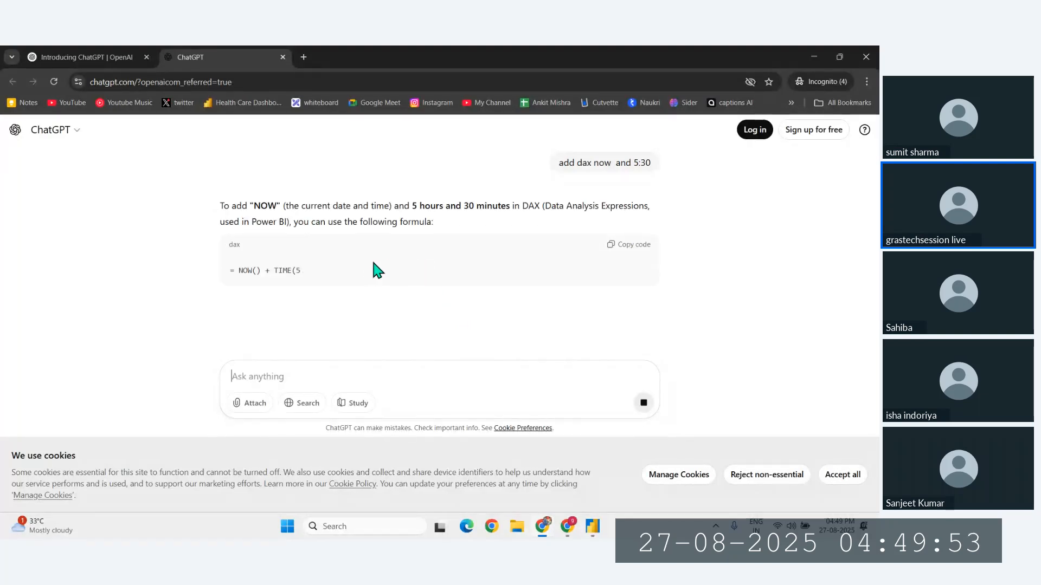
Examine the DAX formula and its explanation in the ChatGPT answer, highlighting the NOW() + TIME(5, 30, 0) expression.
scroll(284, 279, "up", 5, "ctrl")
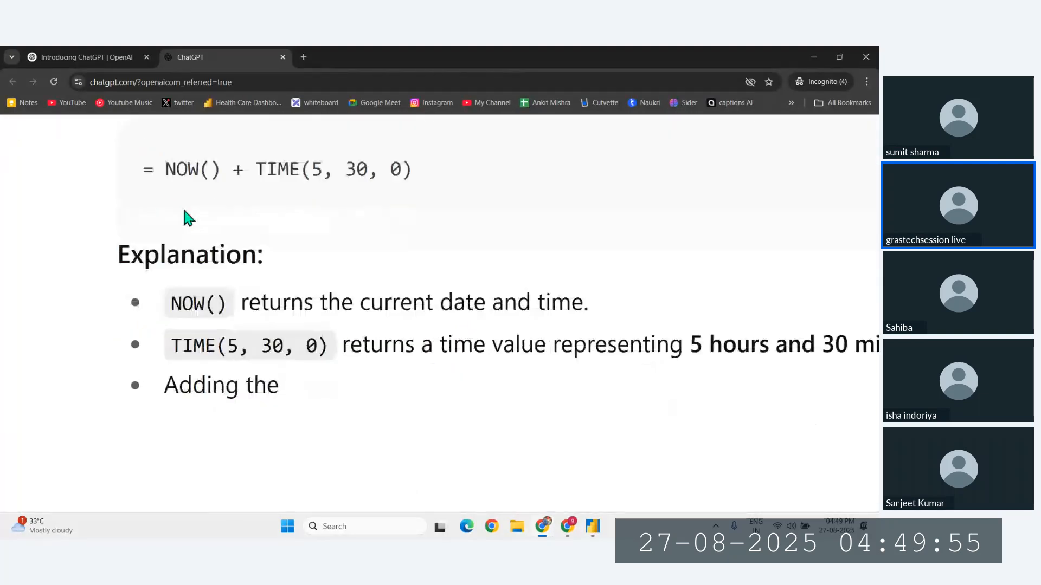
left_click_drag(166, 169, 430, 215)
scroll(430, 216, "down", 5, "ctrl")
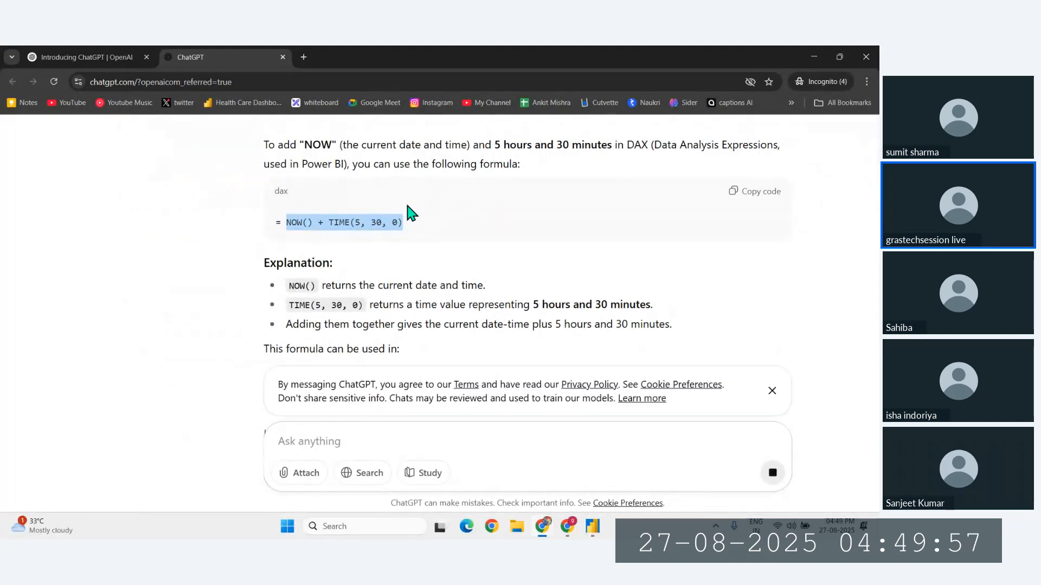
left_click(416, 213)
left_click_drag(409, 221, 291, 222)
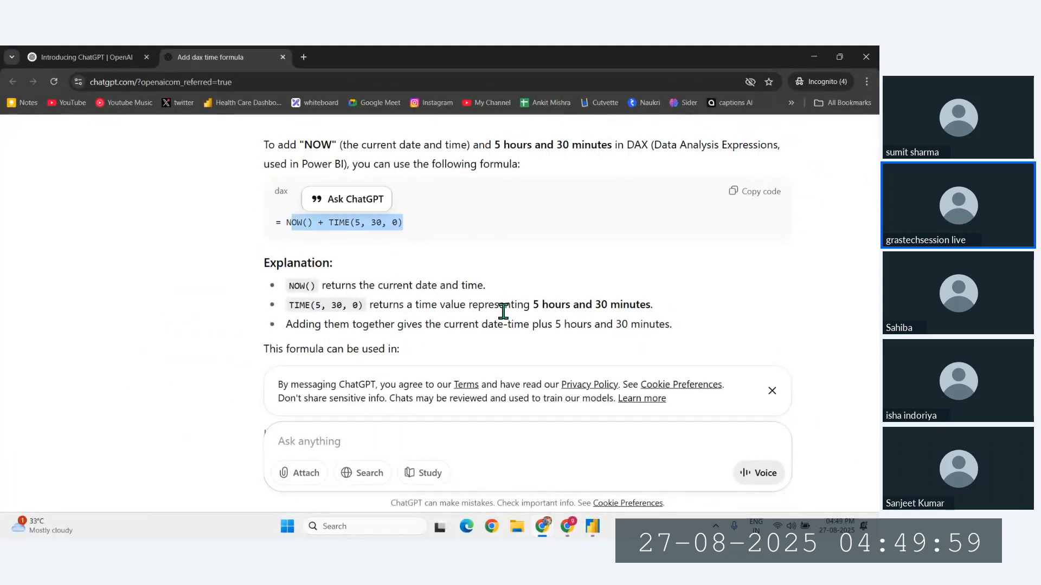
Return to Power BI, commit the ISD time formula, convert its visual to a card and shift it toward the page's upper left.
key("alt+Tab")
left_click(264, 145)
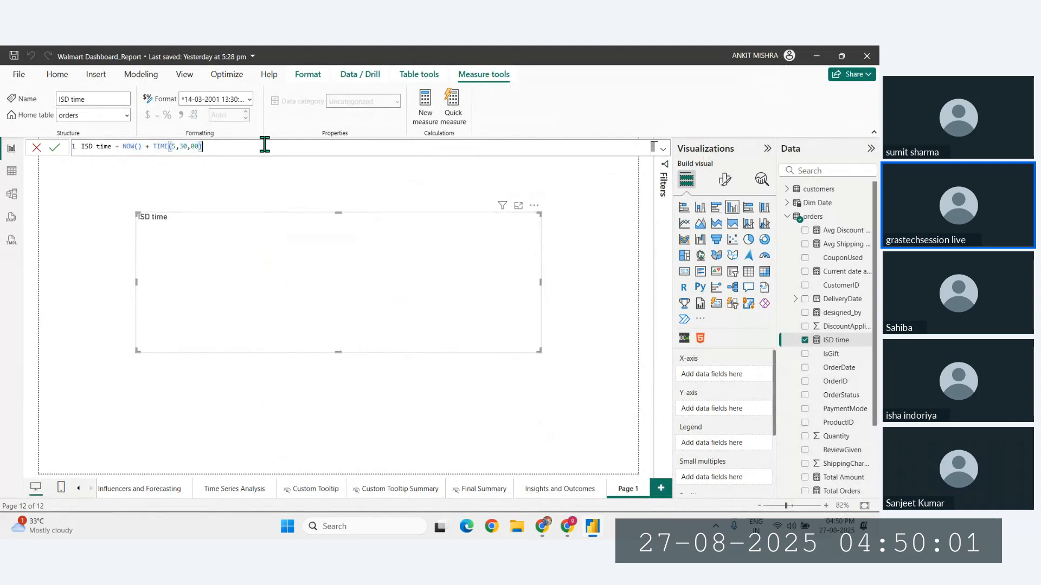
key("Return")
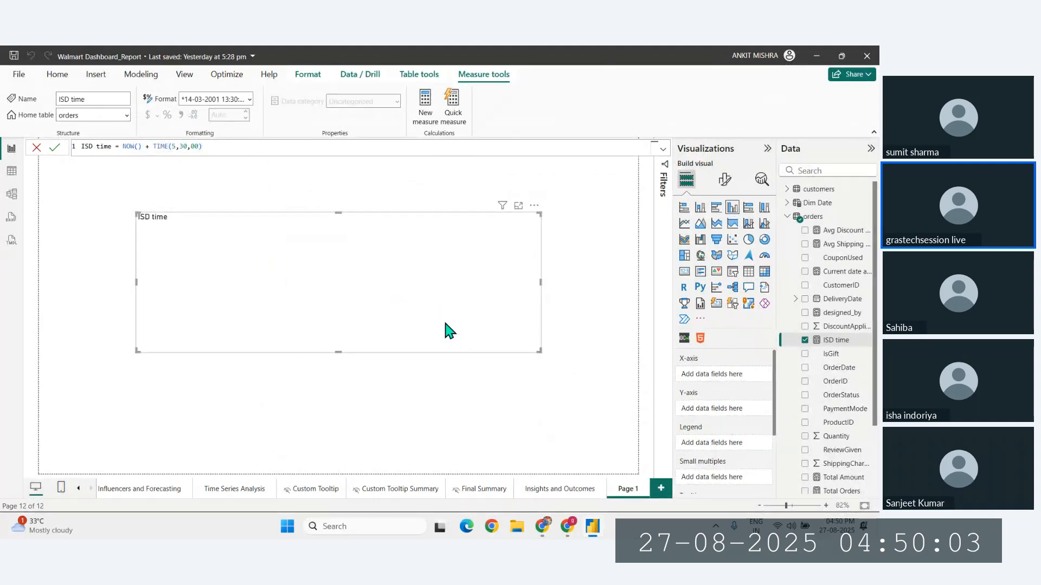
left_click(571, 352)
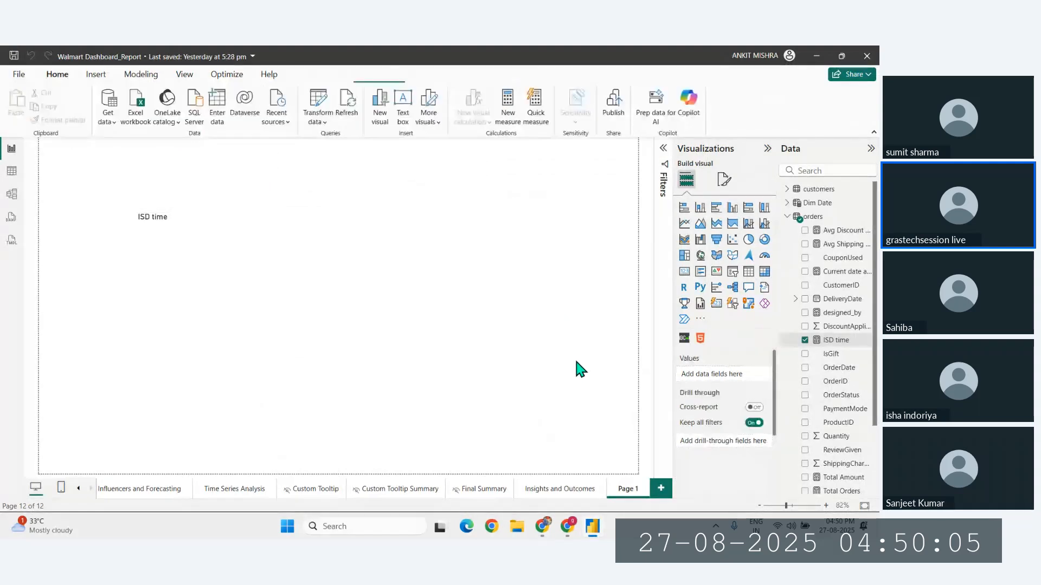
left_click(445, 281)
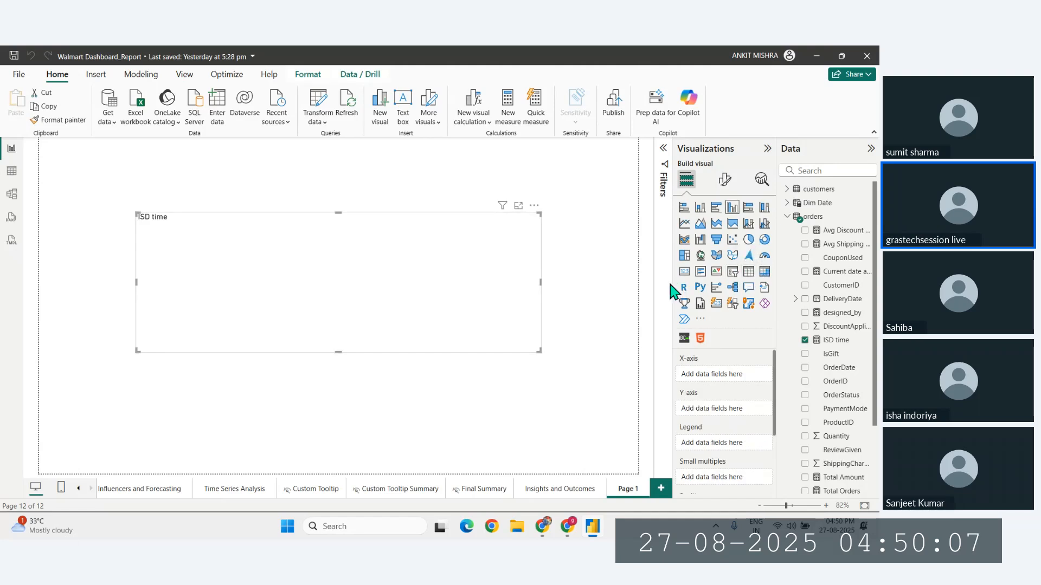
left_click(684, 271)
left_click_drag(364, 274, 322, 270)
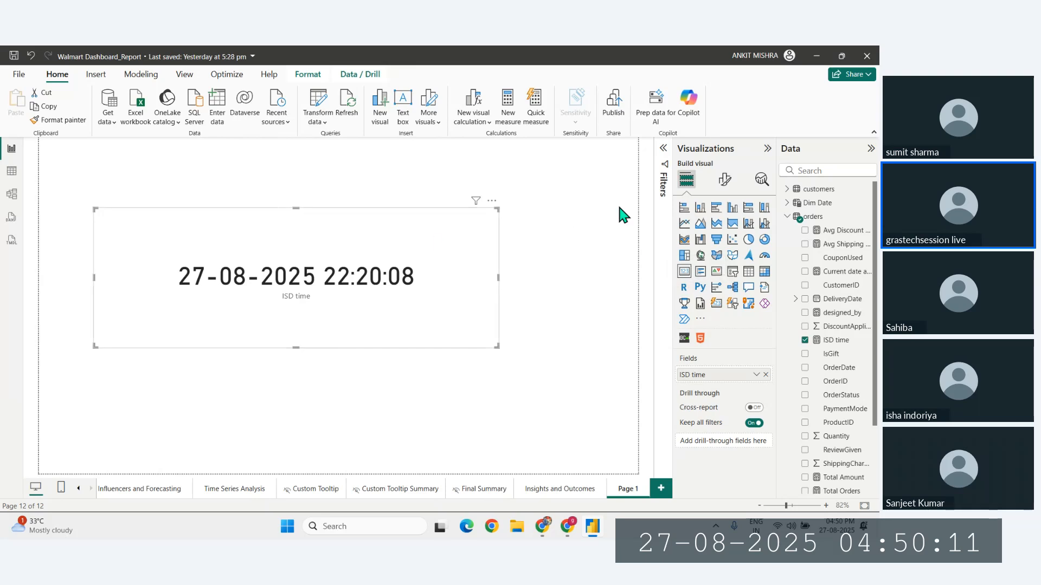
left_click_drag(388, 234, 387, 229)
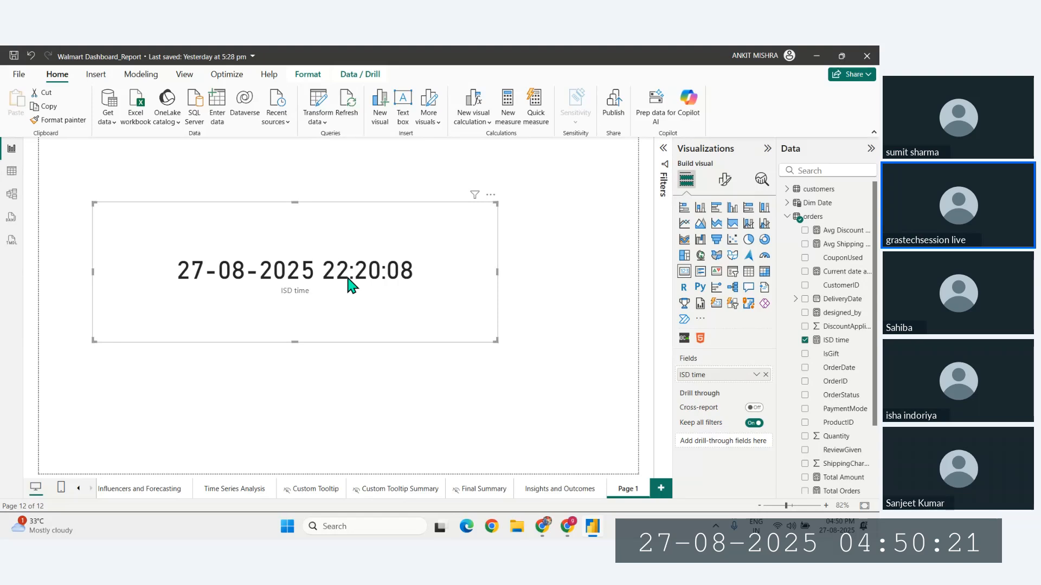
Delete the ISD time card and remove Page 1 from the report.
key("Delete")
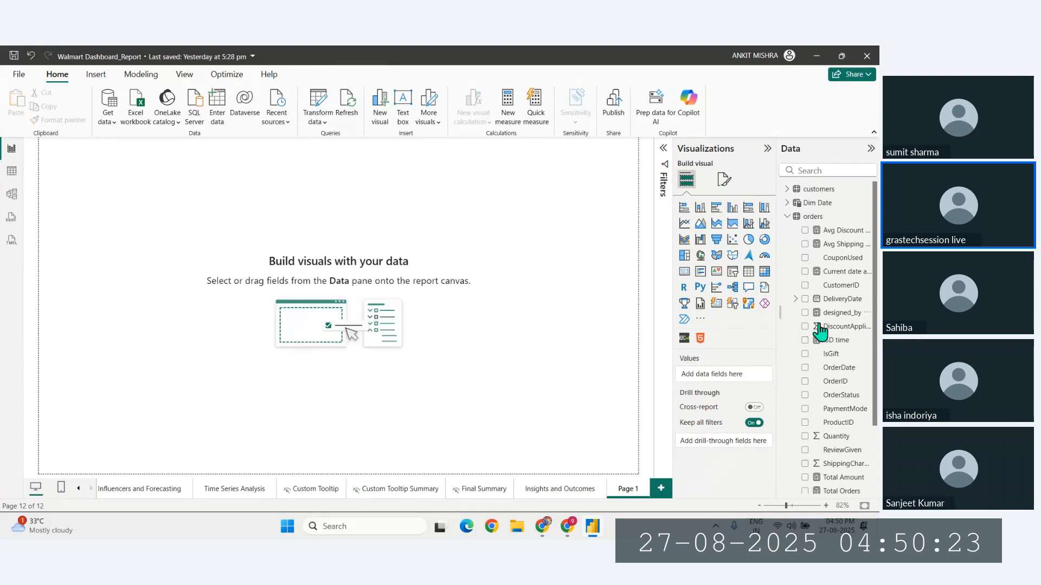
left_click(645, 484)
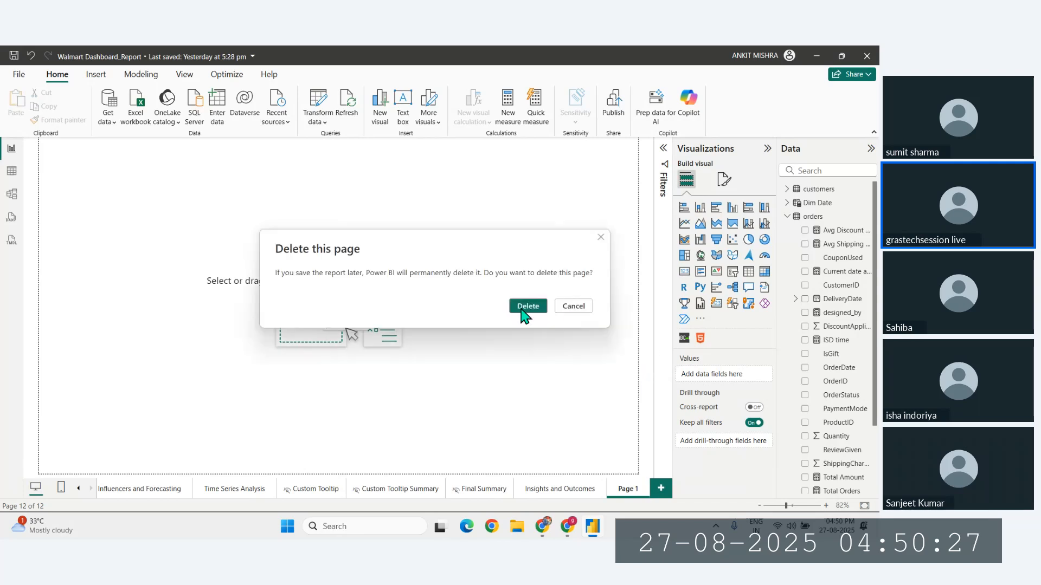
left_click(526, 306)
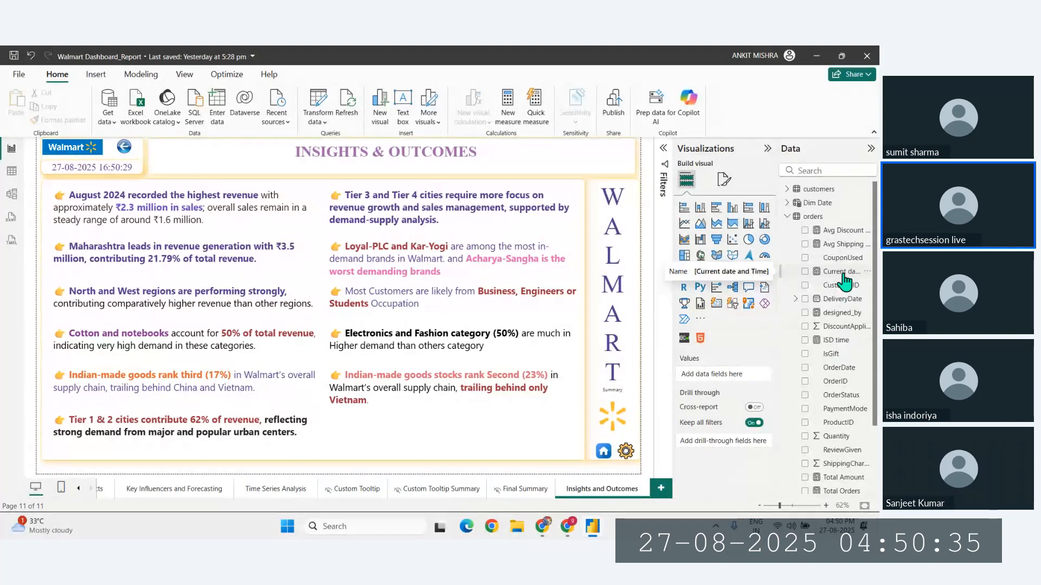
Delete the ISD time measure from the orders table.
left_click(867, 340)
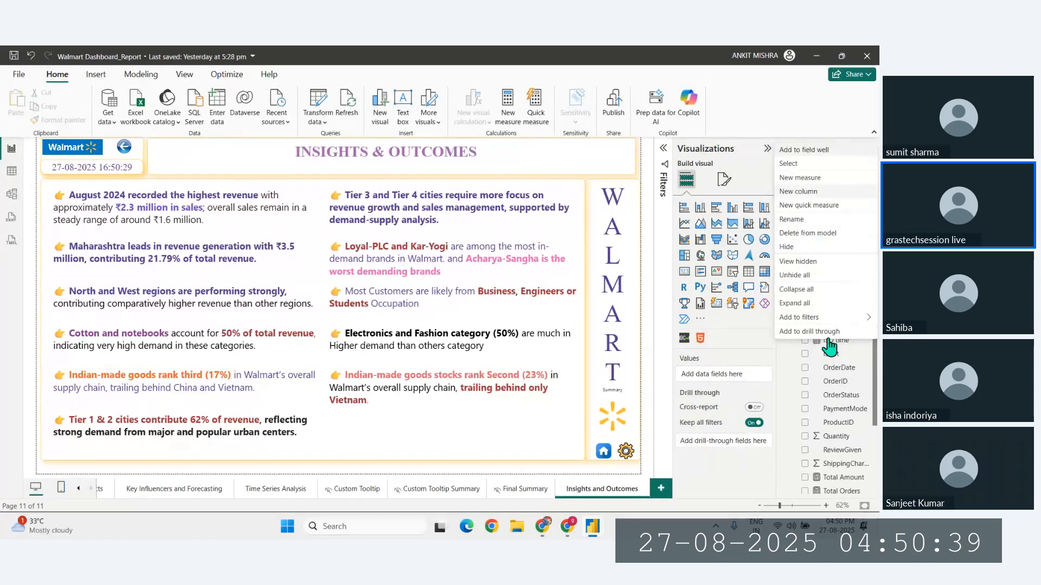
left_click(849, 342)
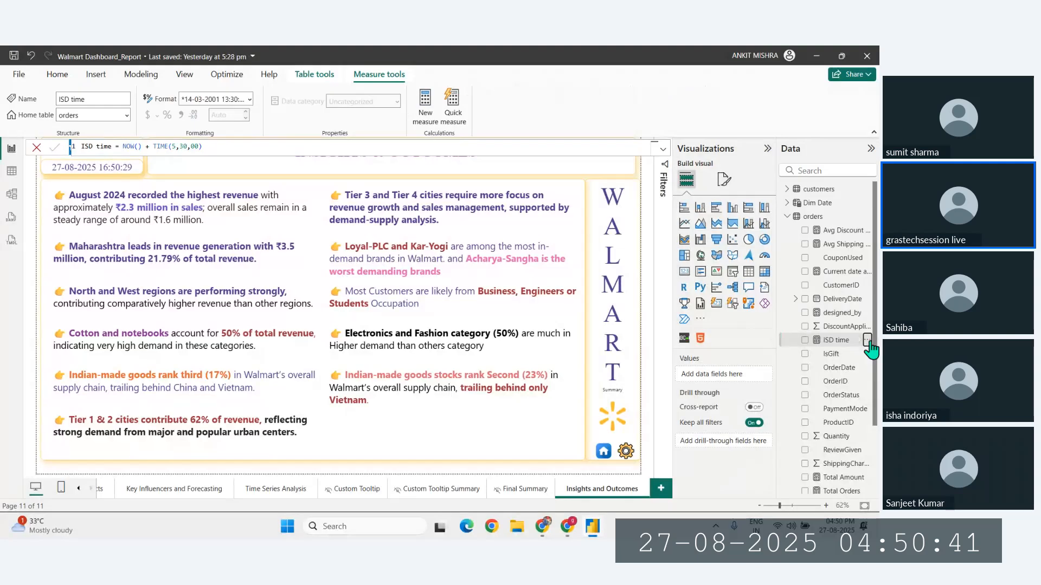
left_click(867, 341)
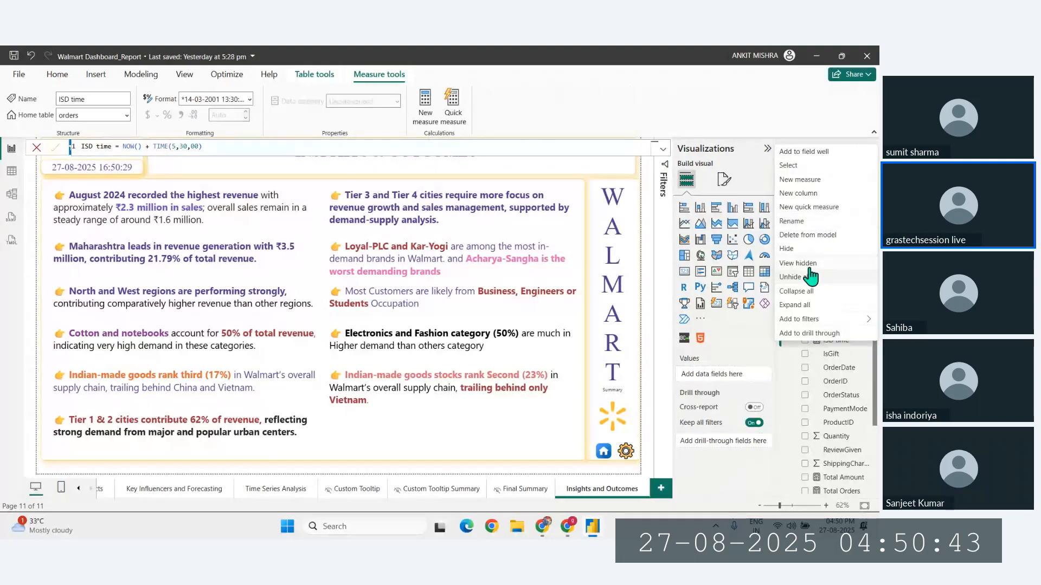
key("Escape")
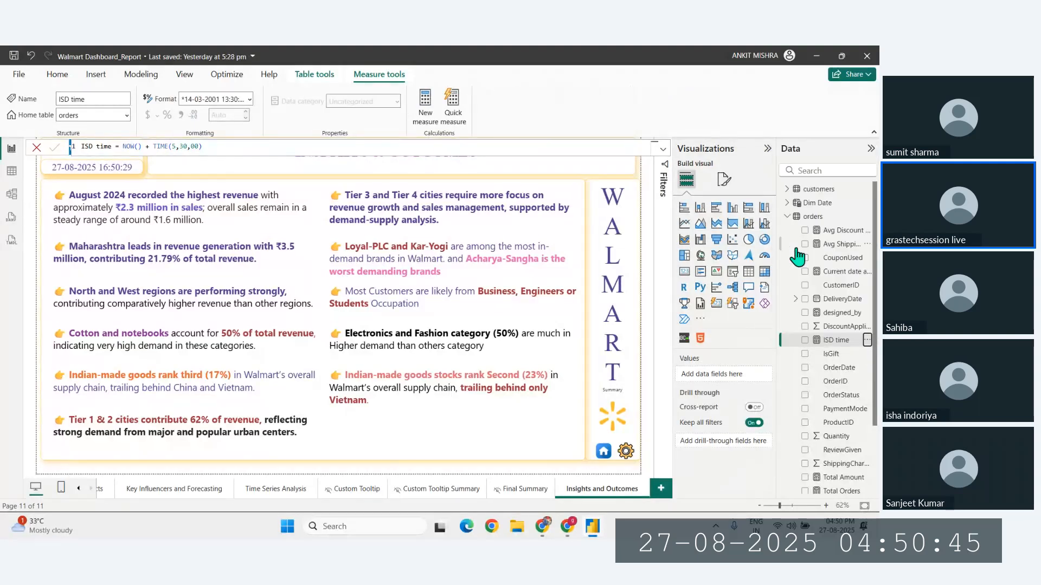
key("Delete")
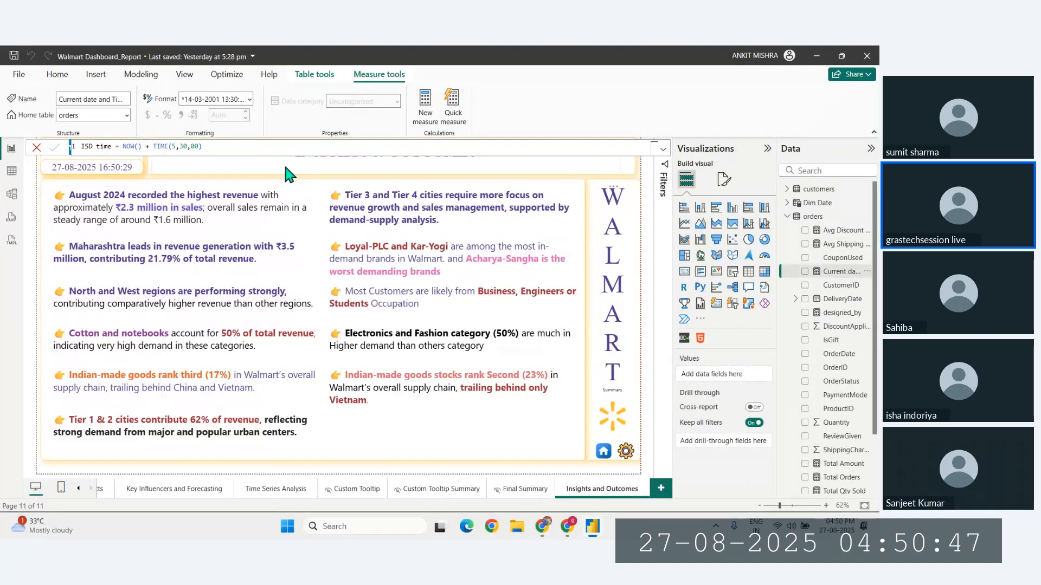
Change the Current date and Time measure's formula to NOW() + TIME(5,30,00) and commit it.
left_click(253, 145)
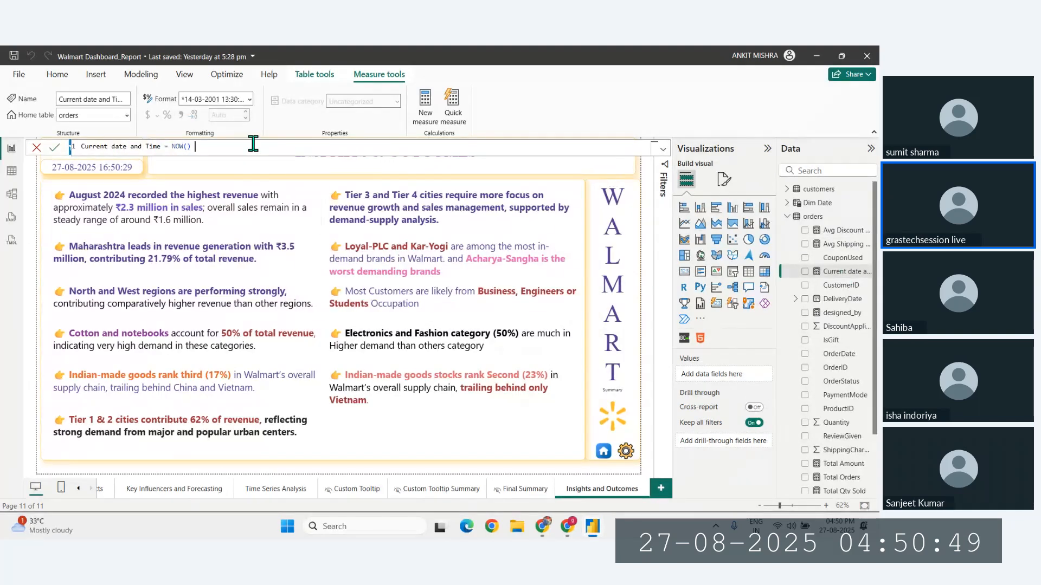
type("+ time")
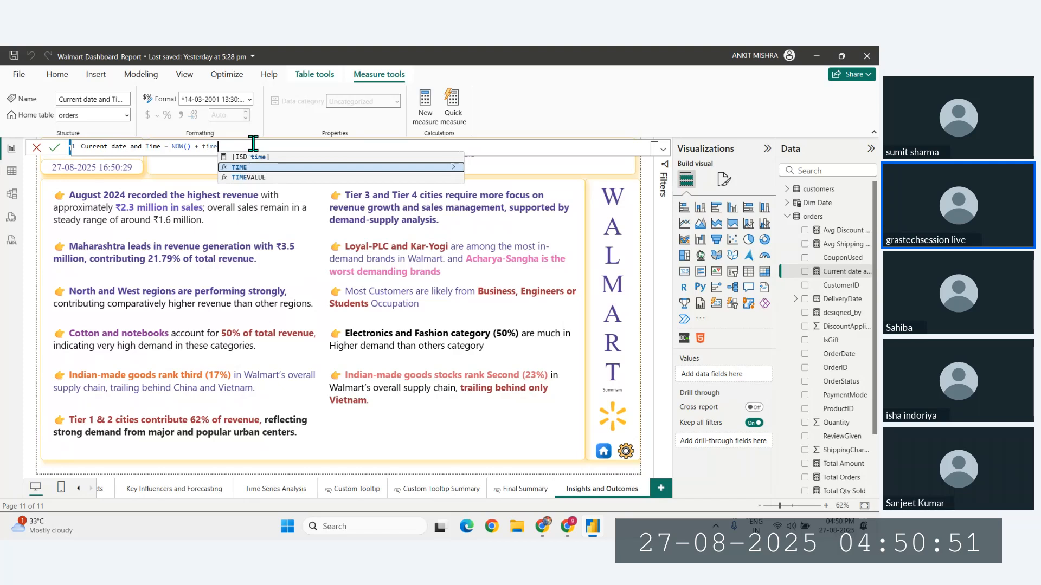
key("Tab")
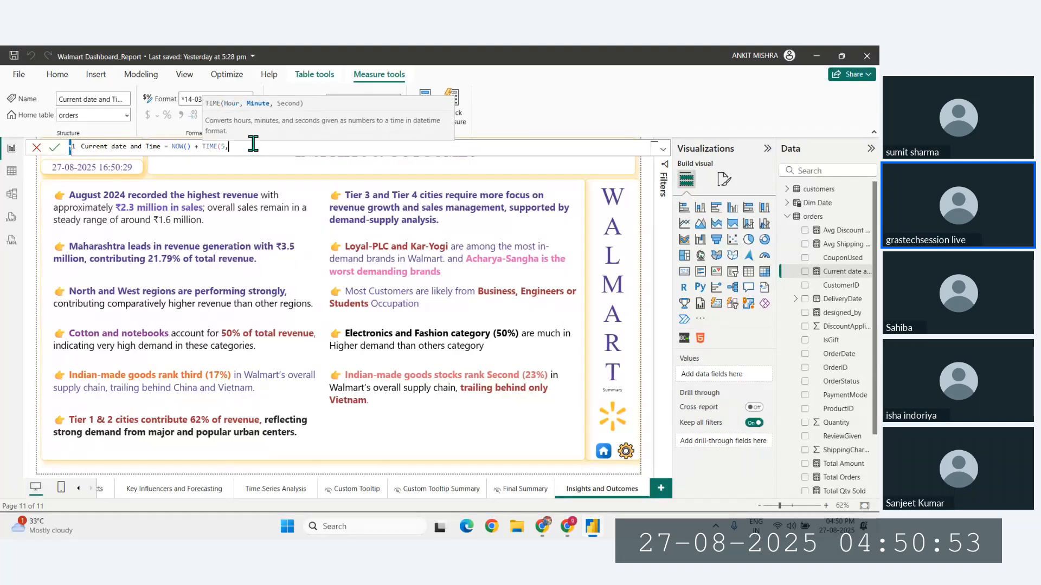
type("5,30,00)")
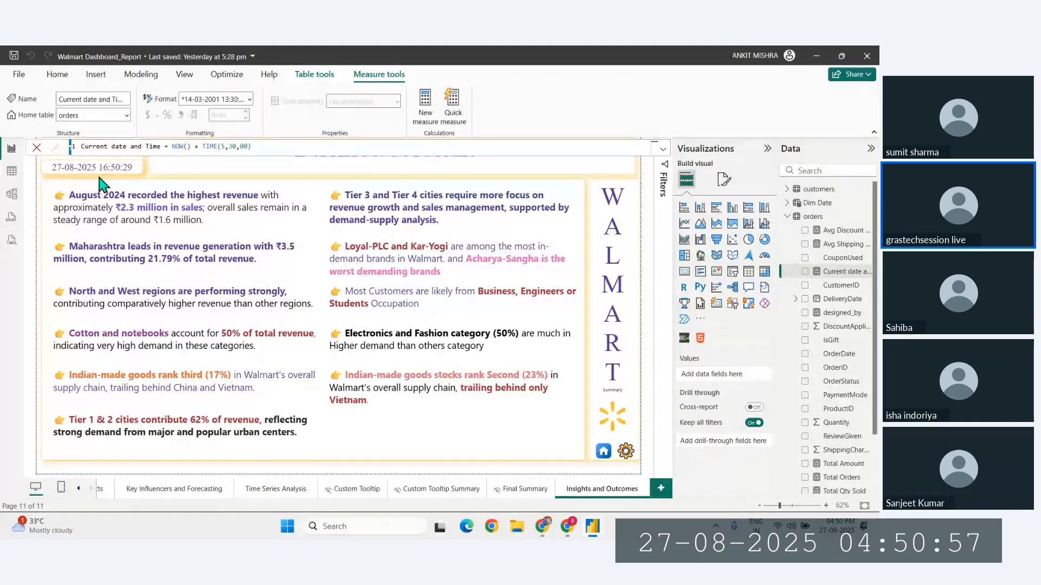
Commit the edited measure, then save the report and publish it to My workspace.
key("Return")
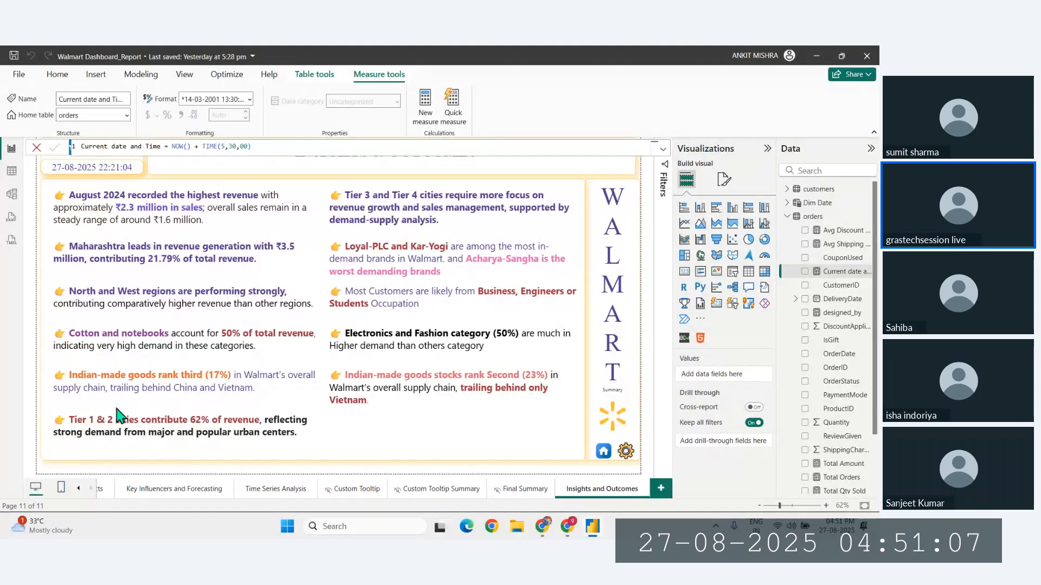
left_click(103, 187)
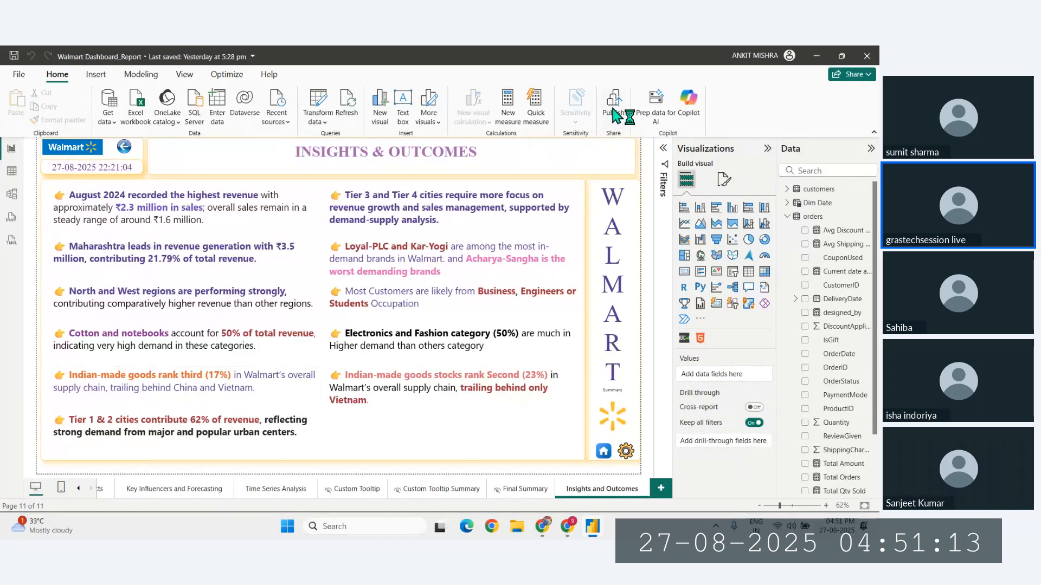
left_click(482, 305)
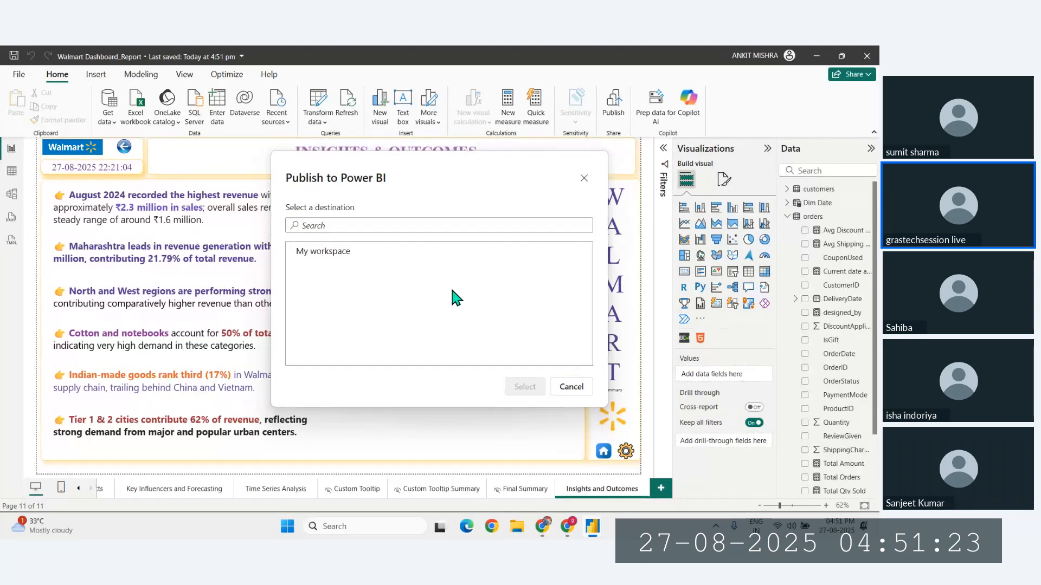
left_click(331, 262)
left_click(519, 387)
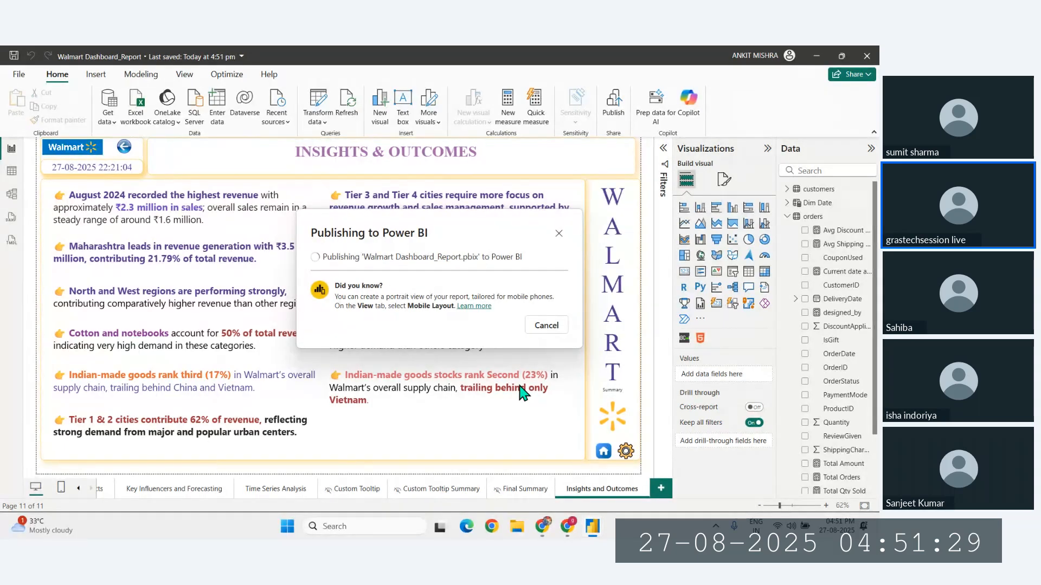
left_click(485, 362)
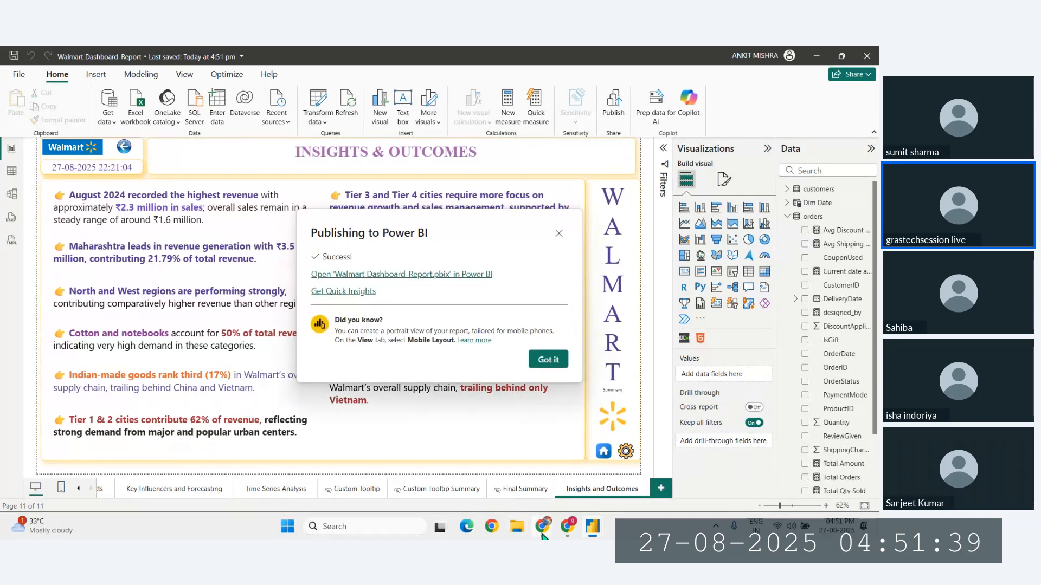
left_click(552, 359)
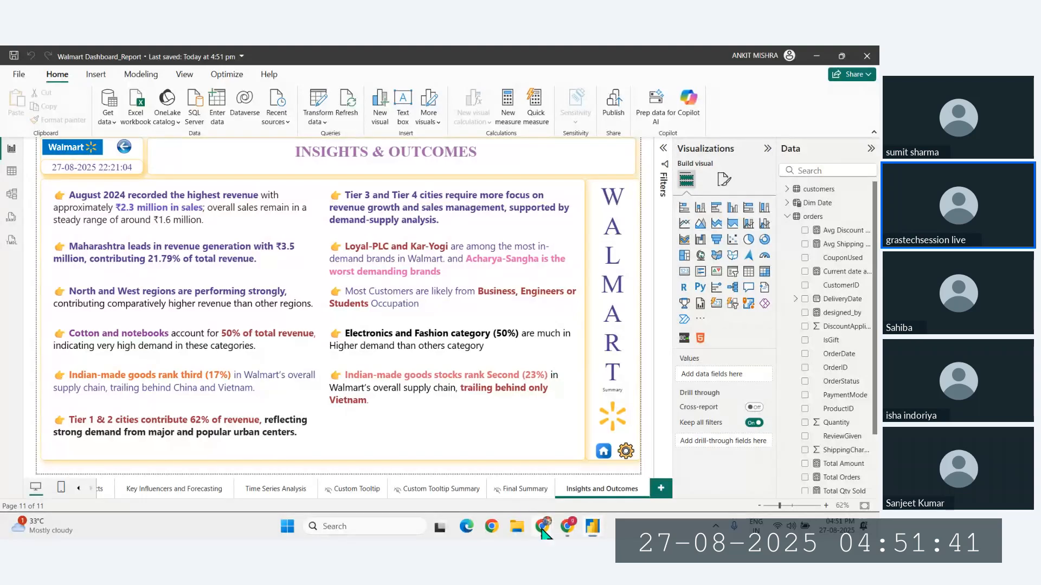
Close the two incognito windows and the Add dax time formula window, and switch to the remaining Chrome window.
mouse_move(542, 526)
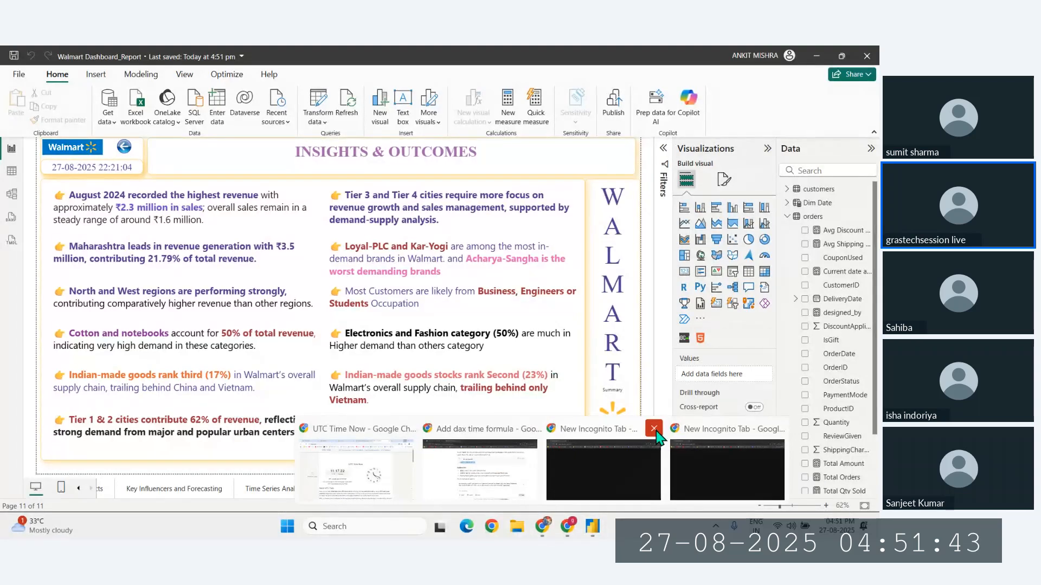
left_click(654, 428)
left_click(718, 429)
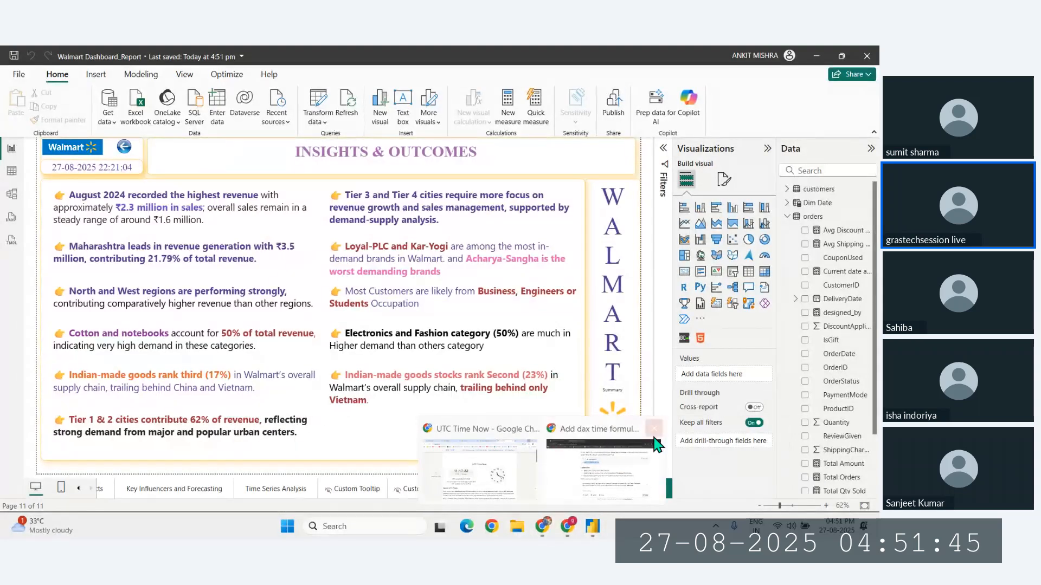
left_click(656, 429)
left_click(493, 477)
Reload the published Walmart report to check its date and time, and view its Index Page.
left_click(486, 54)
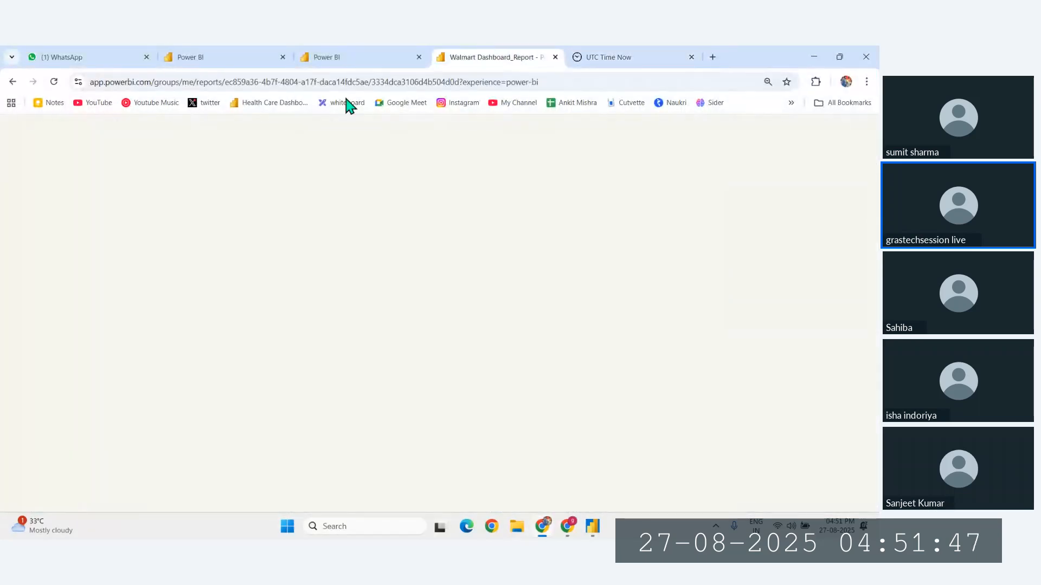
left_click(54, 81)
left_click(488, 156)
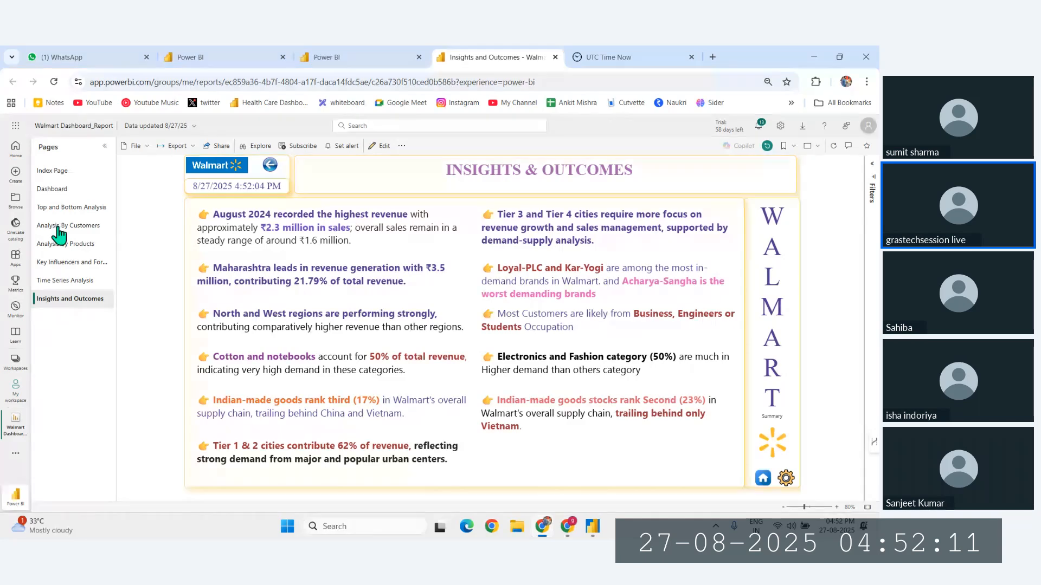
left_click(48, 171)
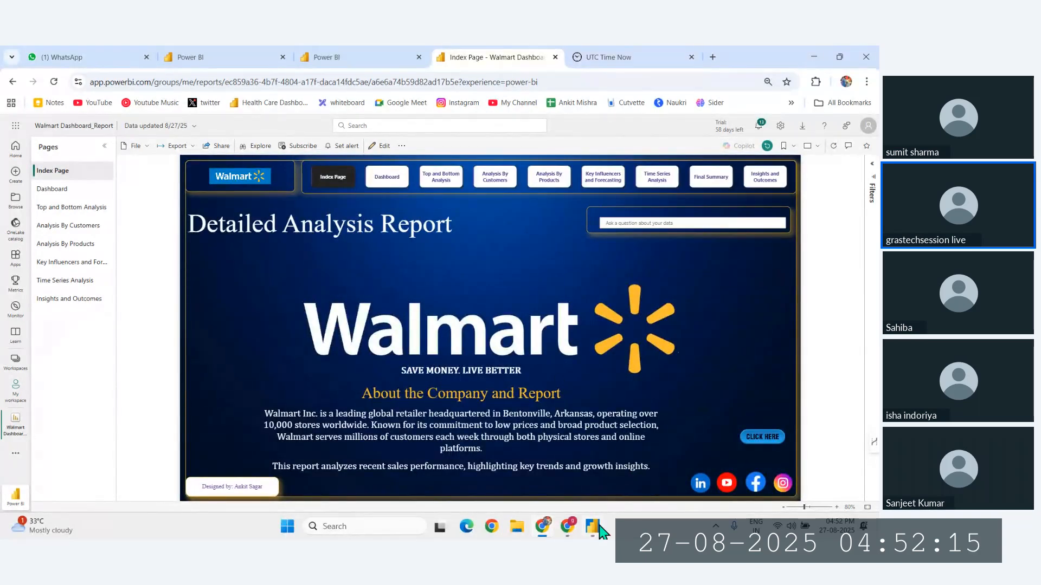
Switch to Power BI Desktop, display the report's Index Page and close the program.
mouse_move(593, 526)
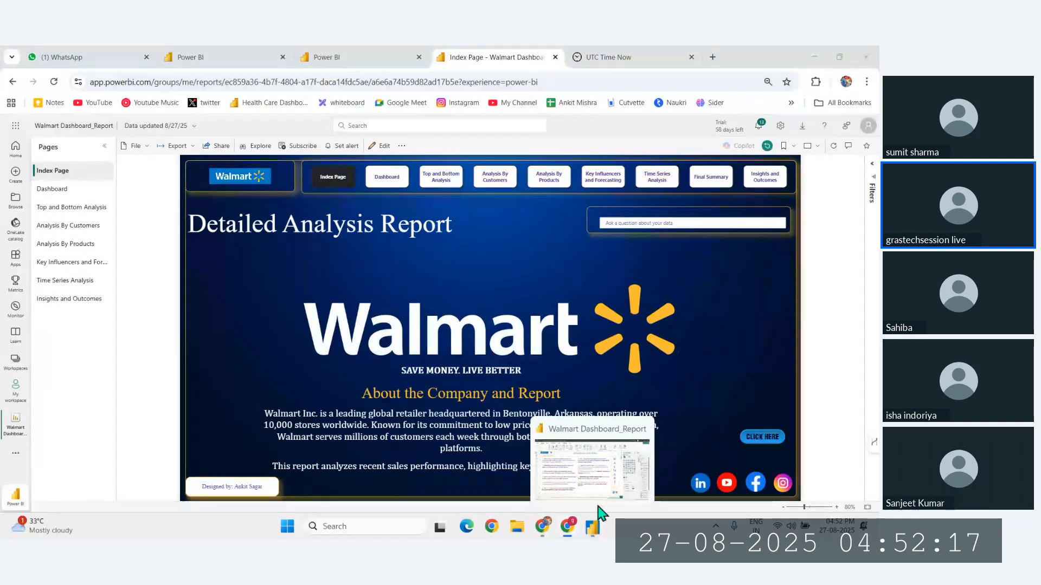
mouse_move(596, 486)
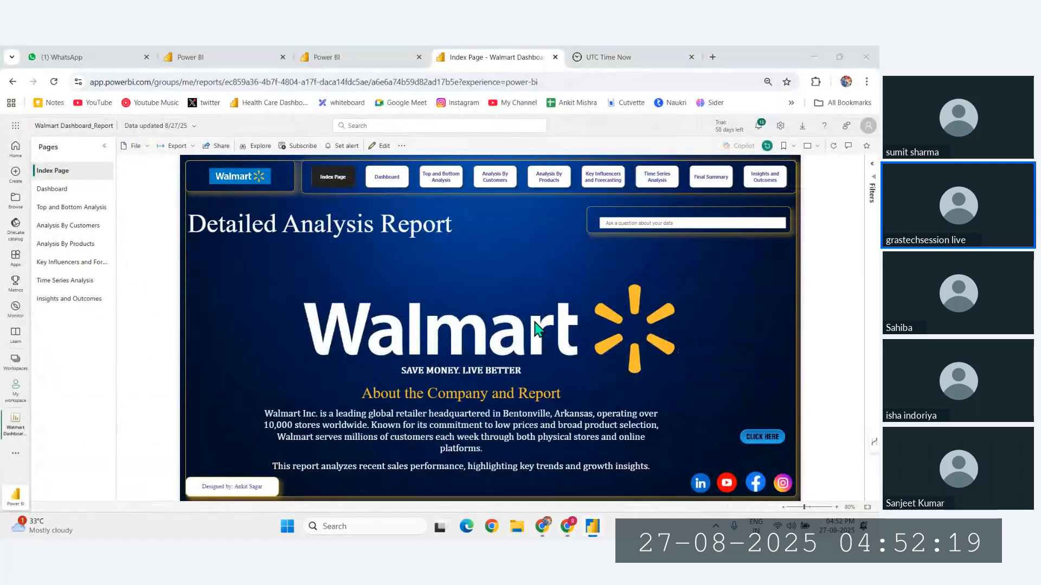
left_click(816, 59)
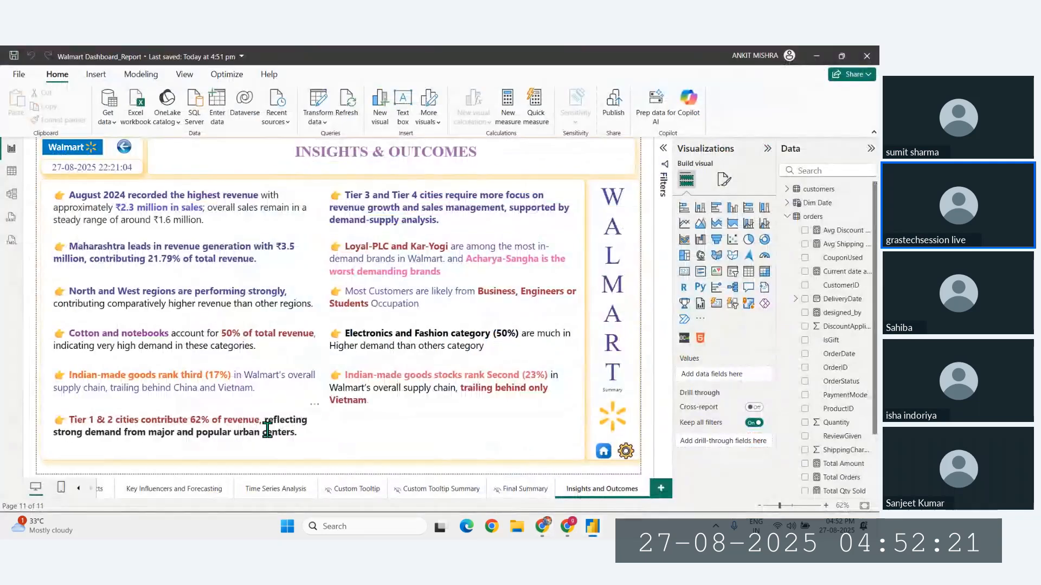
left_click(78, 488)
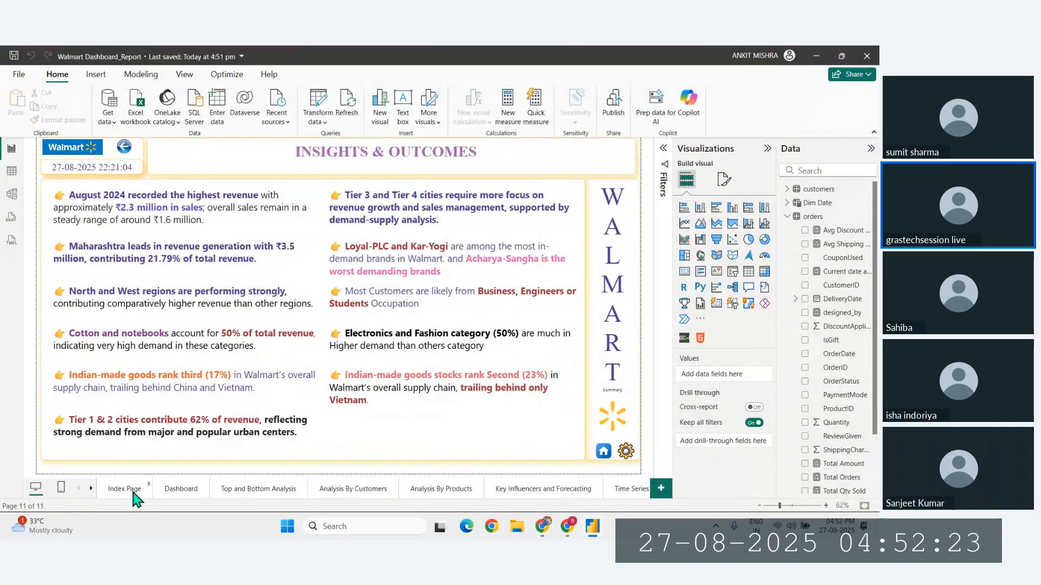
left_click(134, 491)
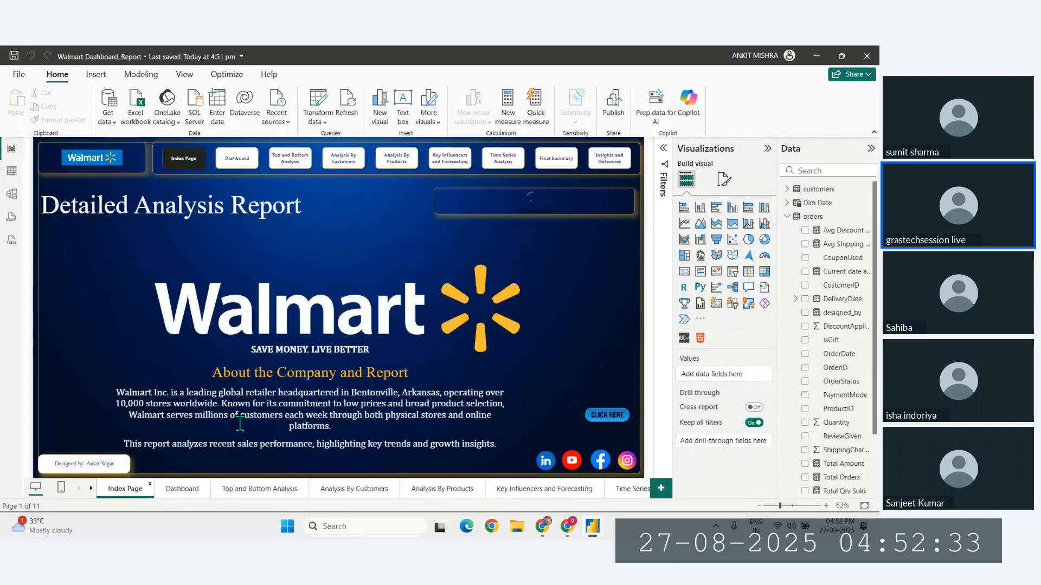
left_click(866, 56)
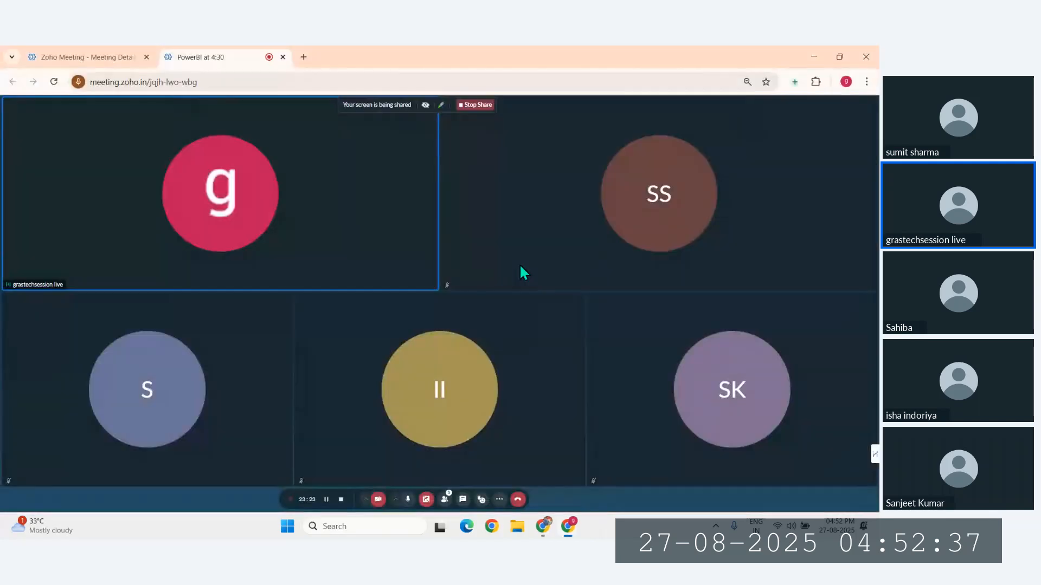
Return to Chrome, close the browser tab with the DAX queries and open the published Walmart report for editing.
left_click(543, 526)
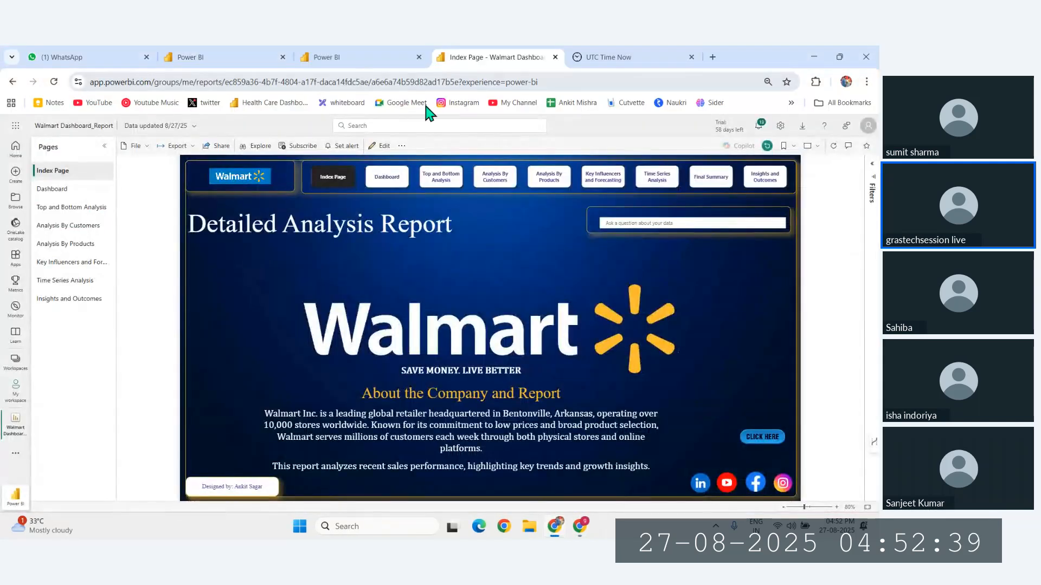
left_click(372, 58)
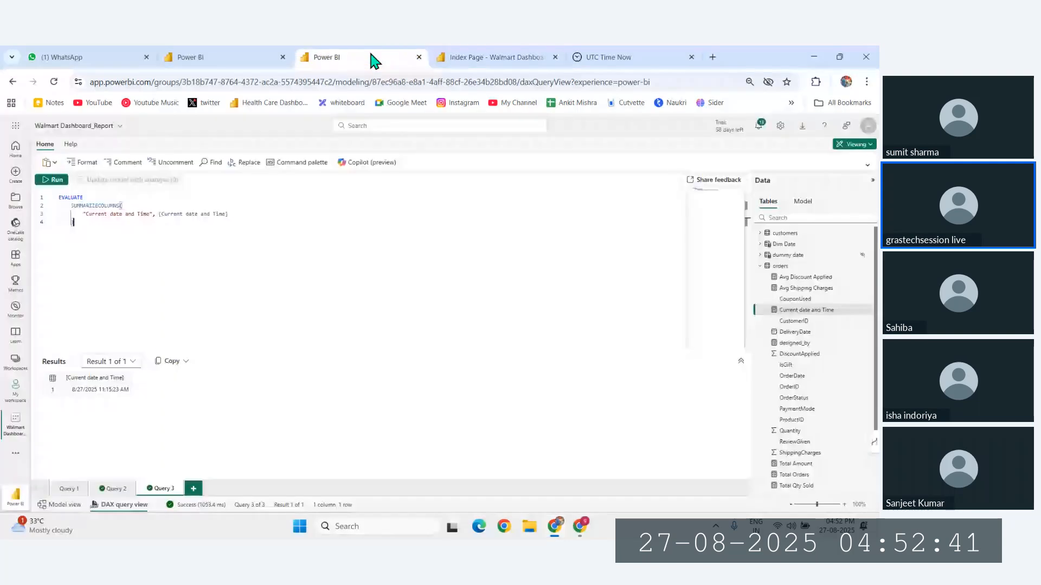
left_click(419, 57)
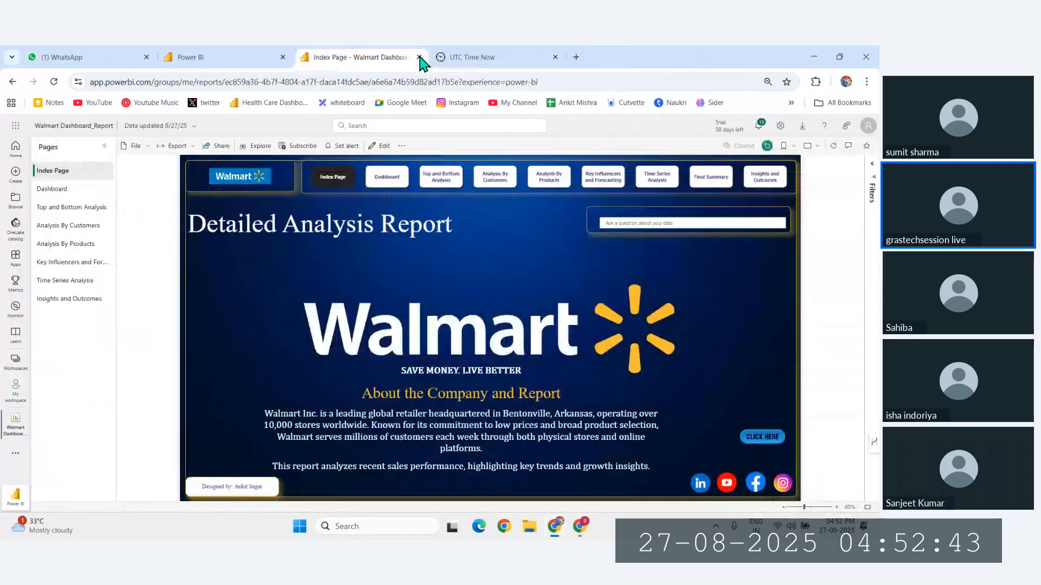
left_click(274, 56)
left_click(352, 57)
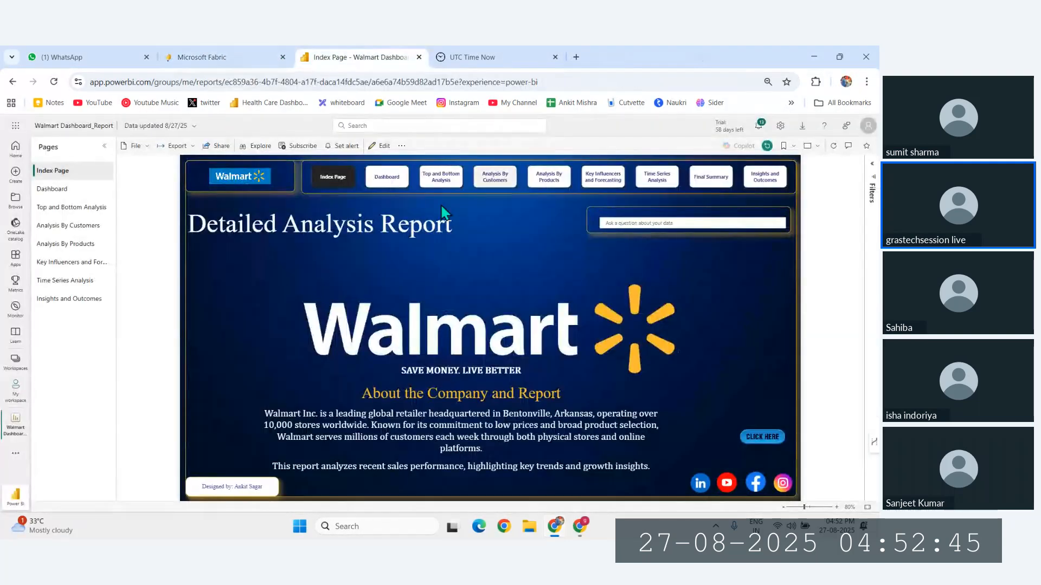
left_click(259, 57)
left_click(321, 57)
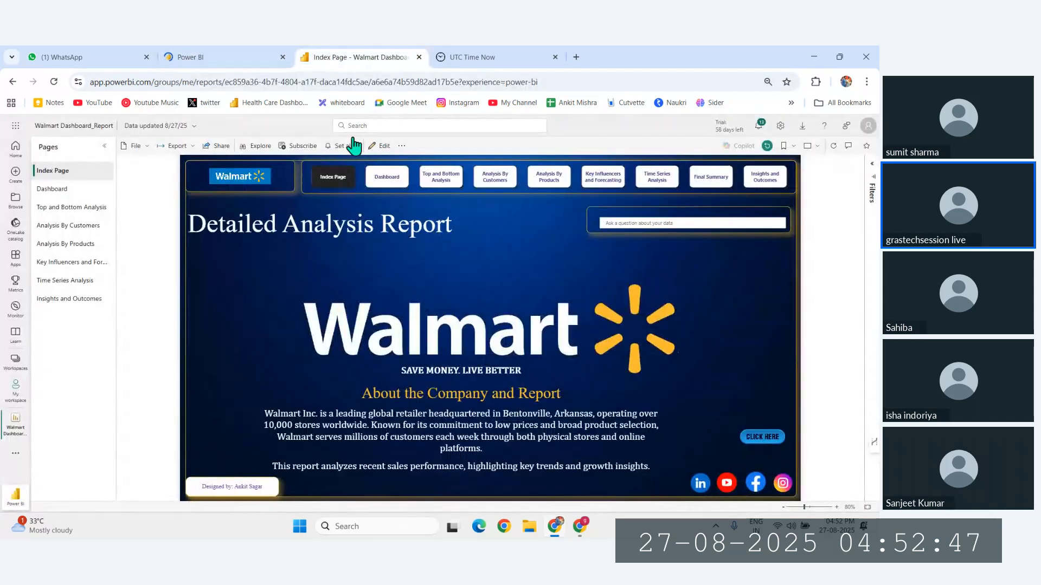
left_click(380, 151)
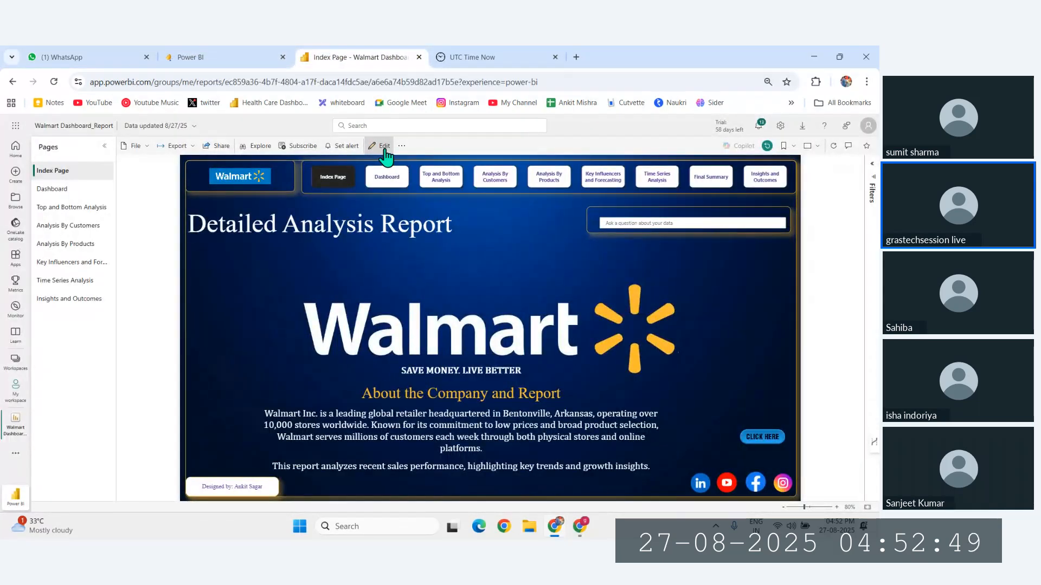
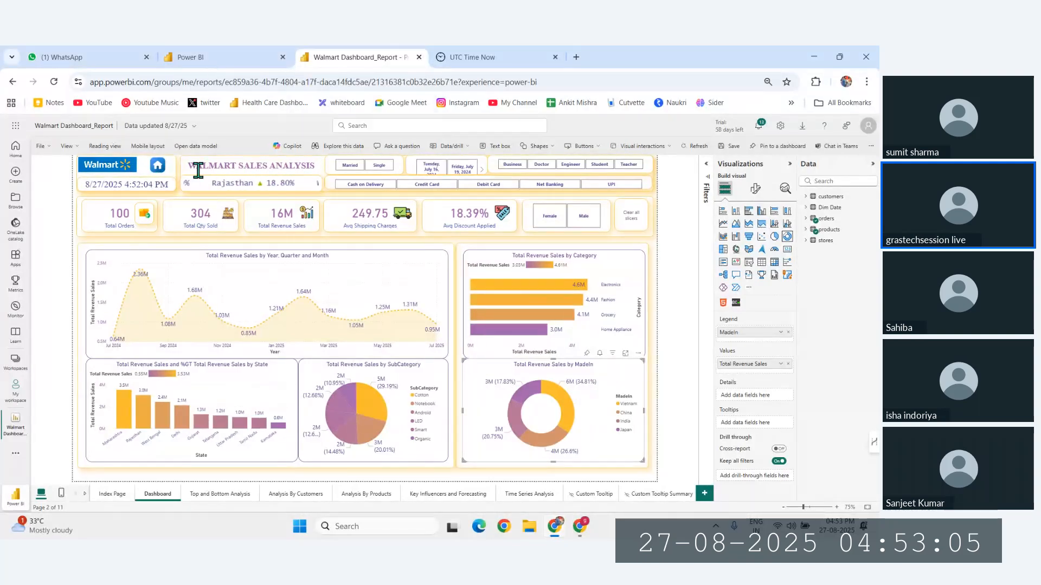
Go to My workspace, sort its items by most recent refresh and open the Walmart Dashboard_Report report.
left_click(95, 128)
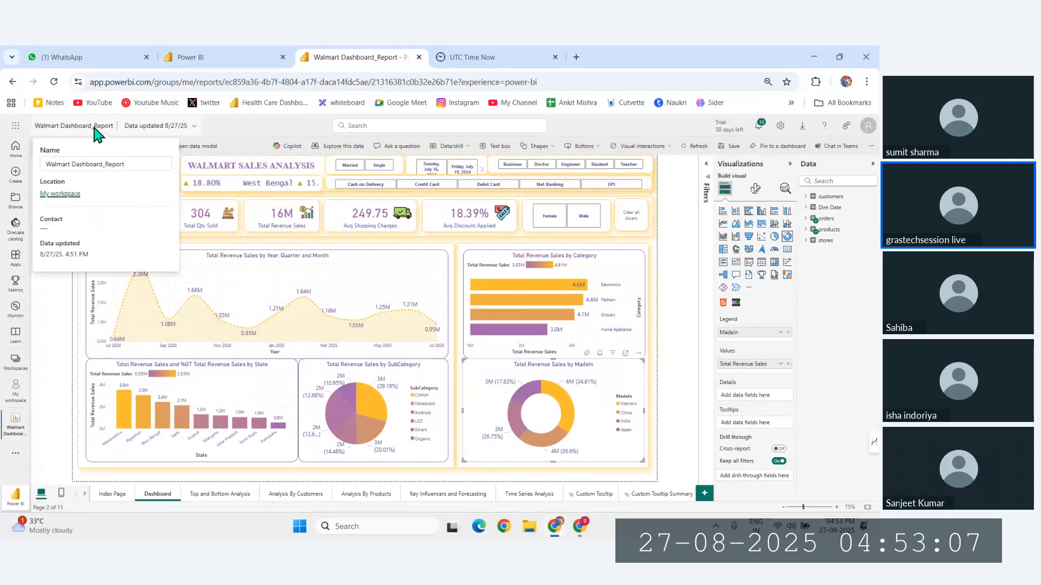
left_click(66, 194)
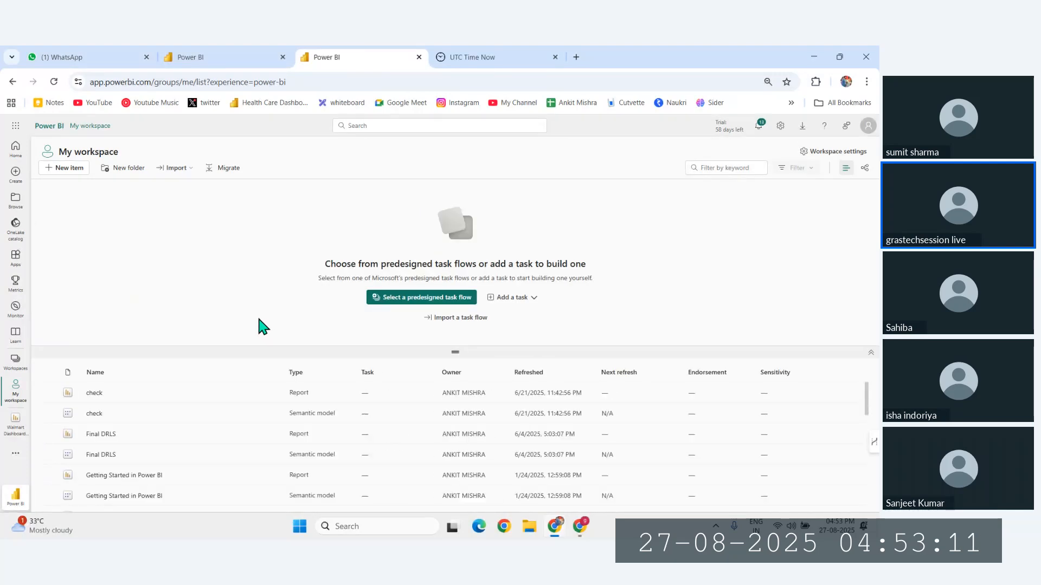
left_click(536, 372)
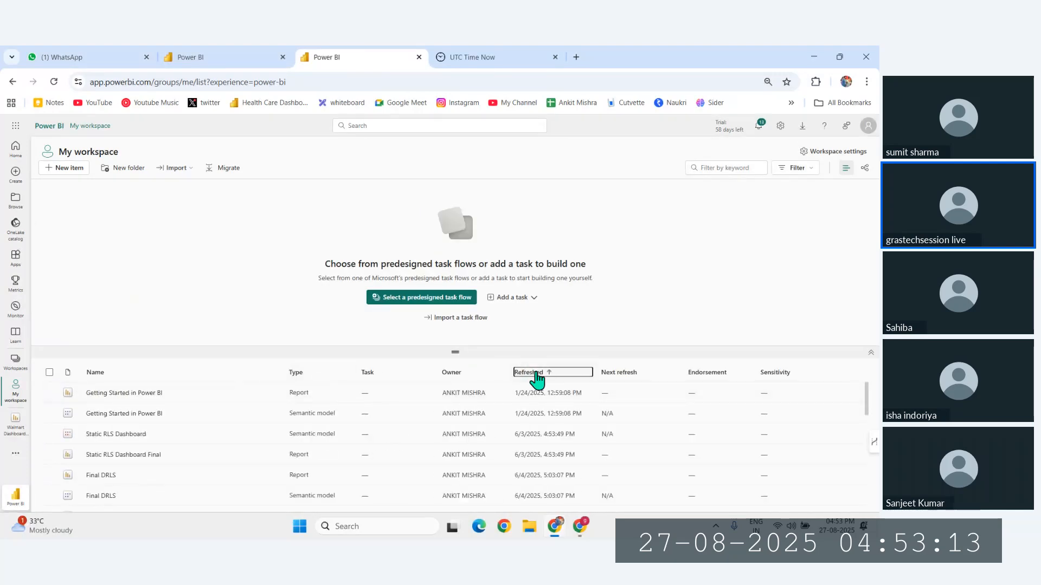
left_click(536, 374)
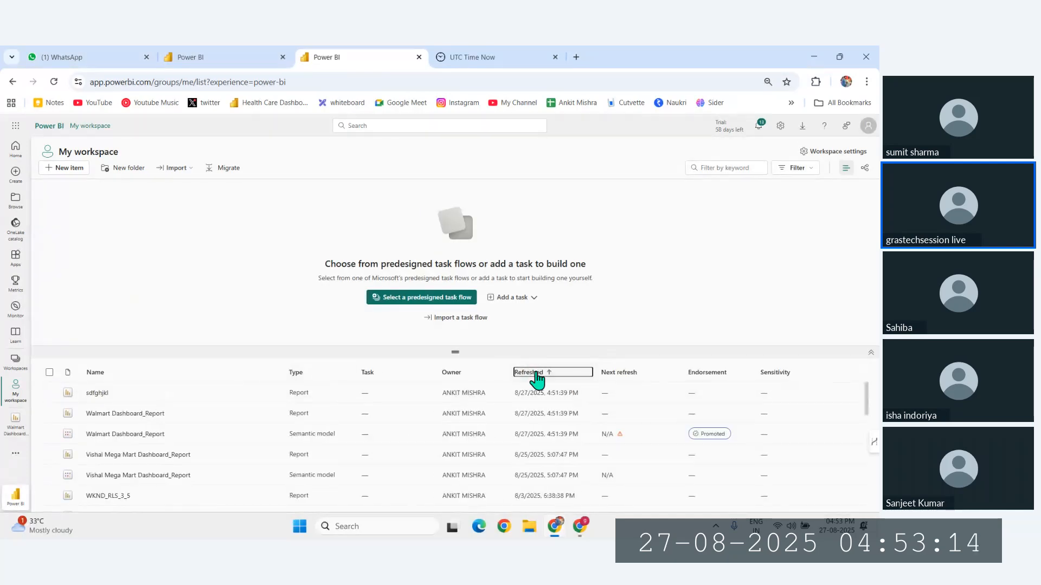
left_click(114, 415)
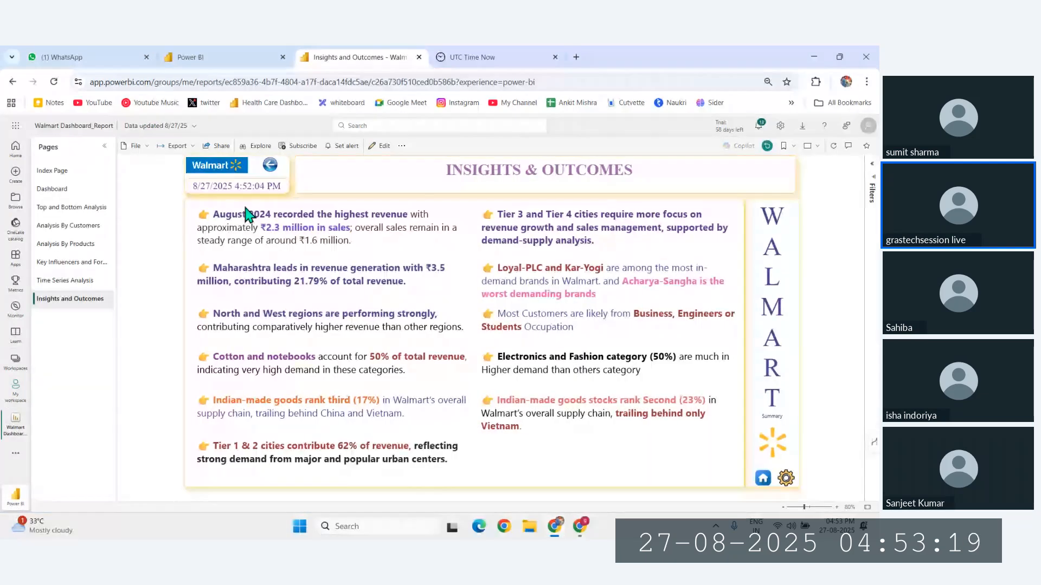
Export the Insights and Outcomes page to PowerPoint as embedded live data with the selected filters, and open it in PowerPoint.
left_click(144, 149)
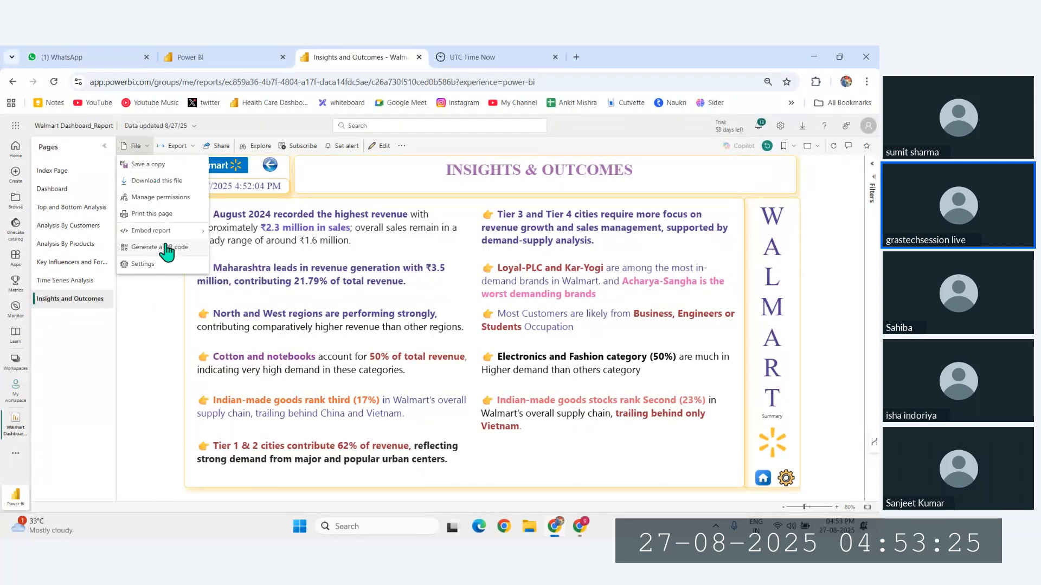
mouse_move(156, 234)
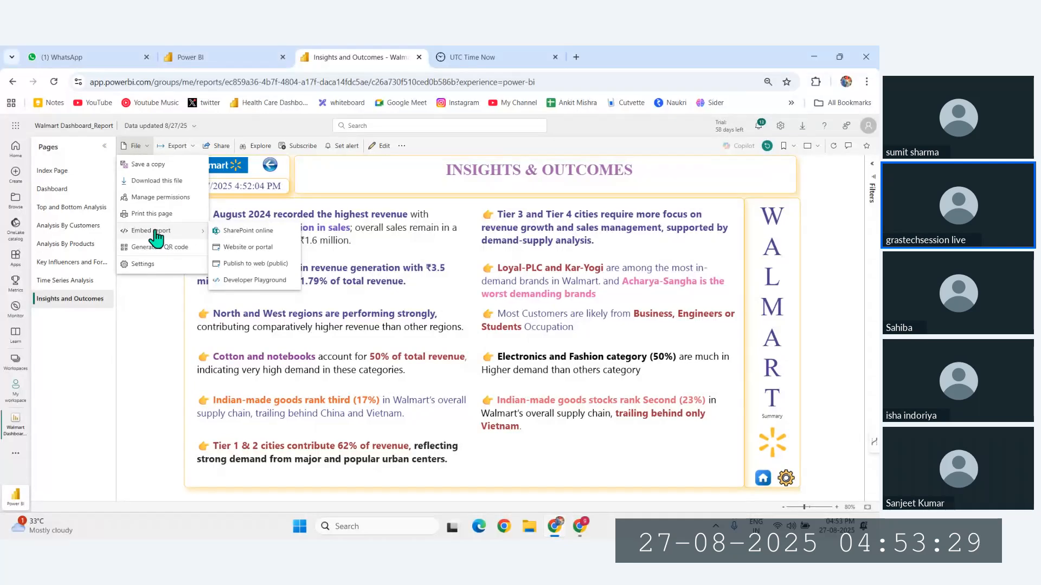
left_click(176, 146)
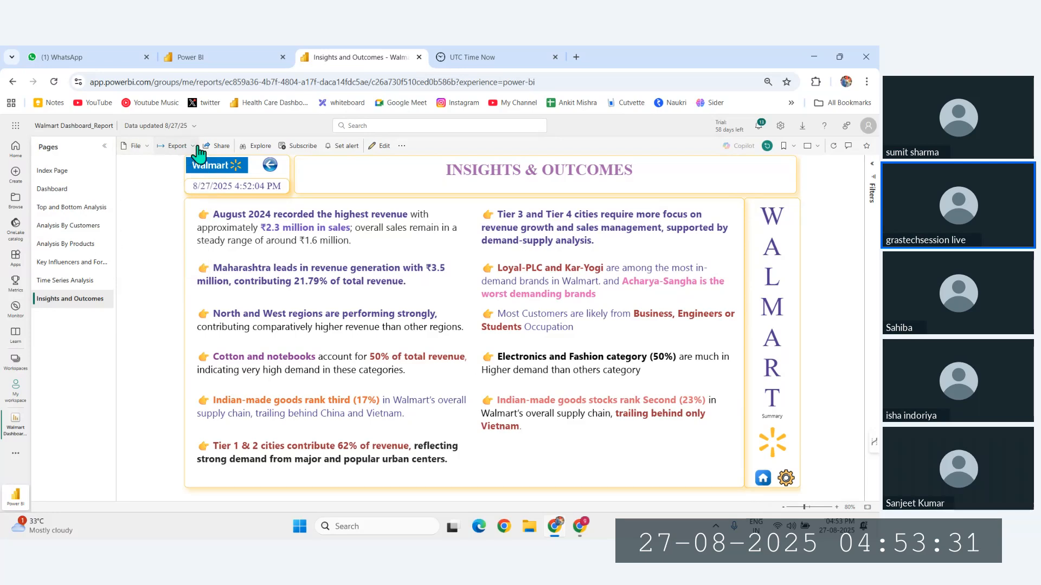
left_click(202, 181)
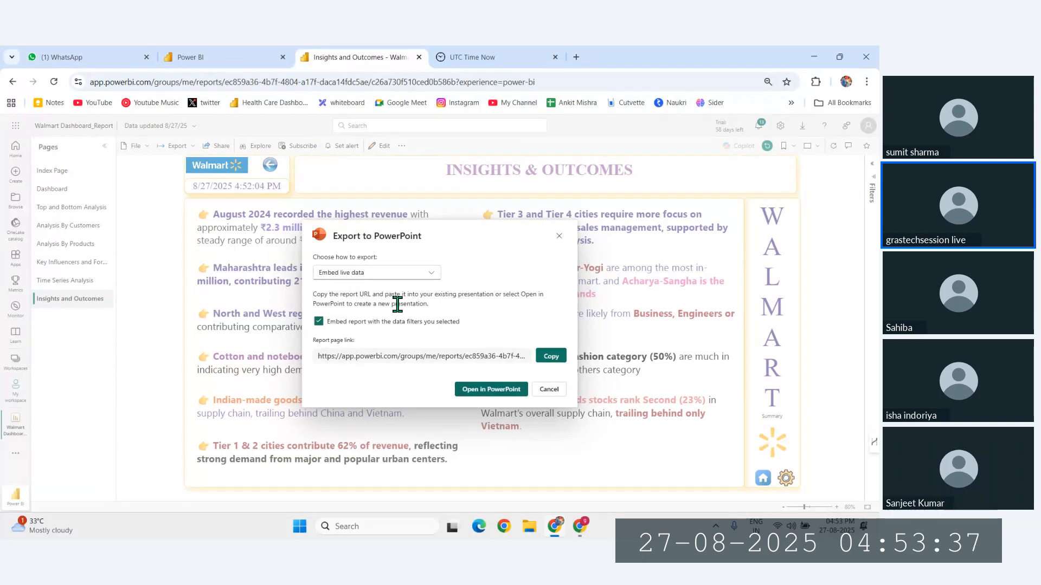
left_click(474, 390)
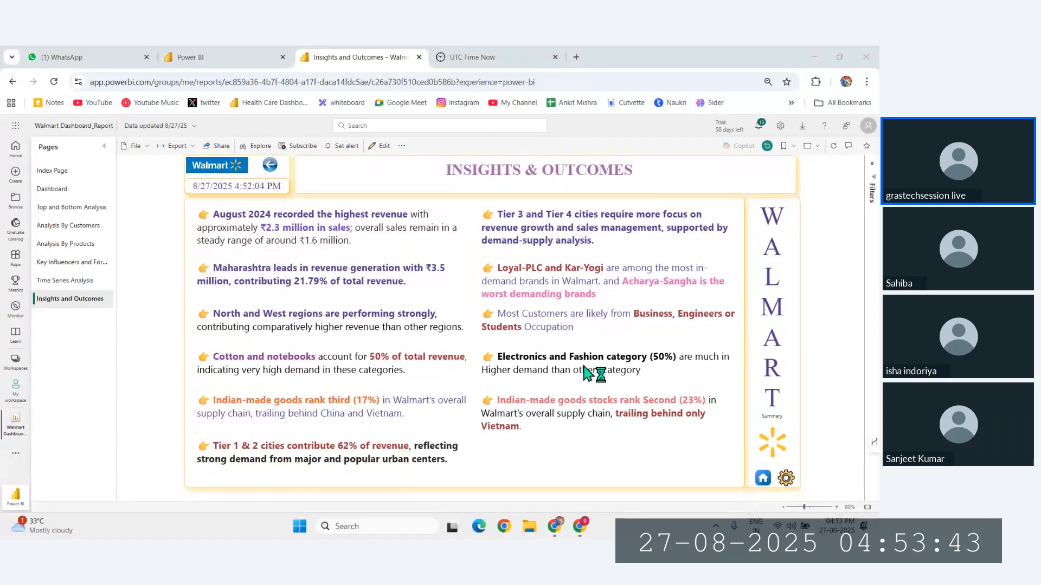
left_click(564, 388)
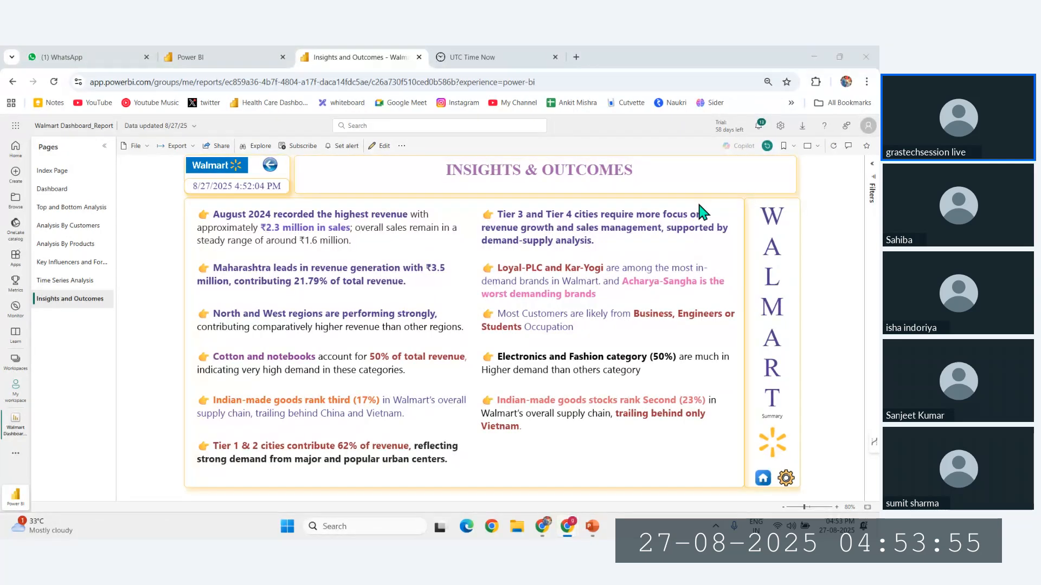
Switch to PowerPoint and view the signed-in account's details for the exported presentation.
left_click(592, 527)
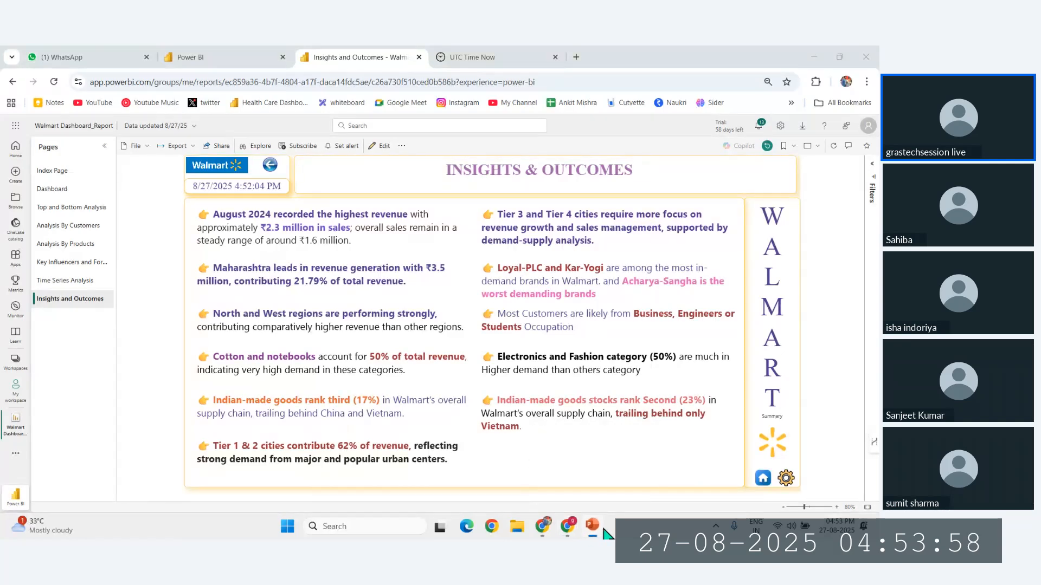
left_click(814, 57)
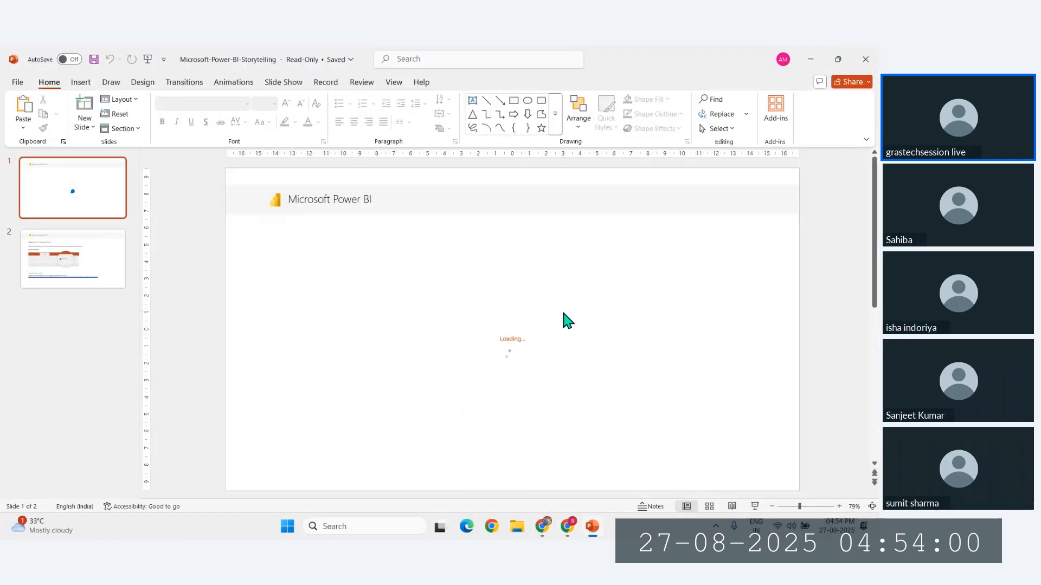
left_click(783, 59)
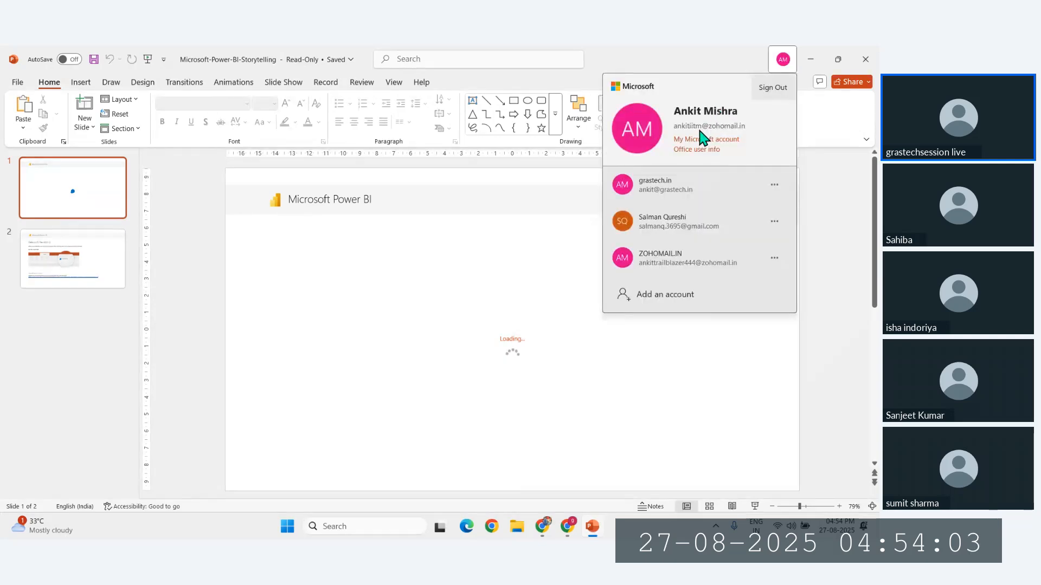
left_click(833, 164)
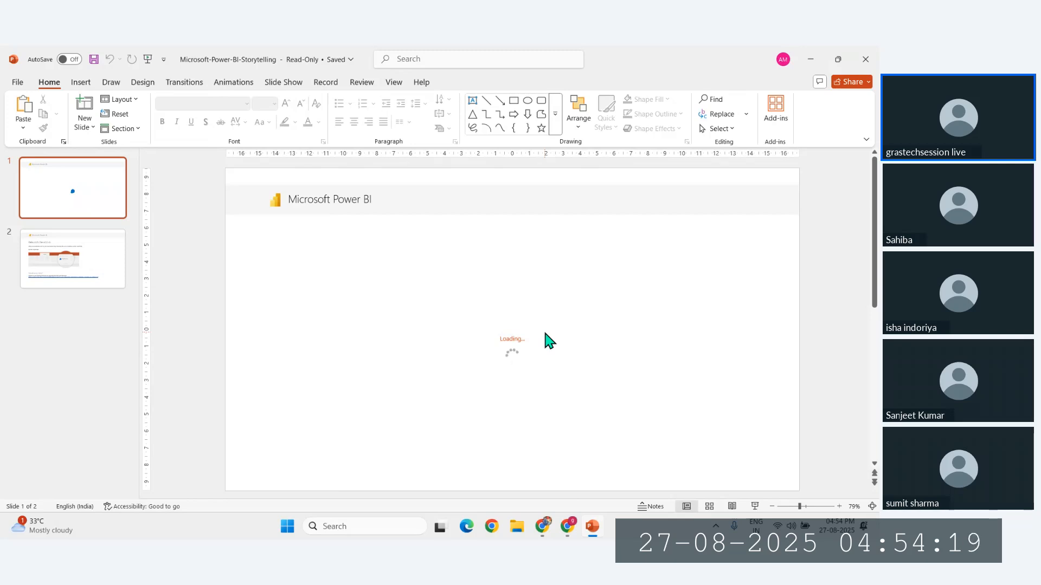
Return to the Walmart report in Chrome and review its export formats and the file options for embedding the report.
key("alt+Tab")
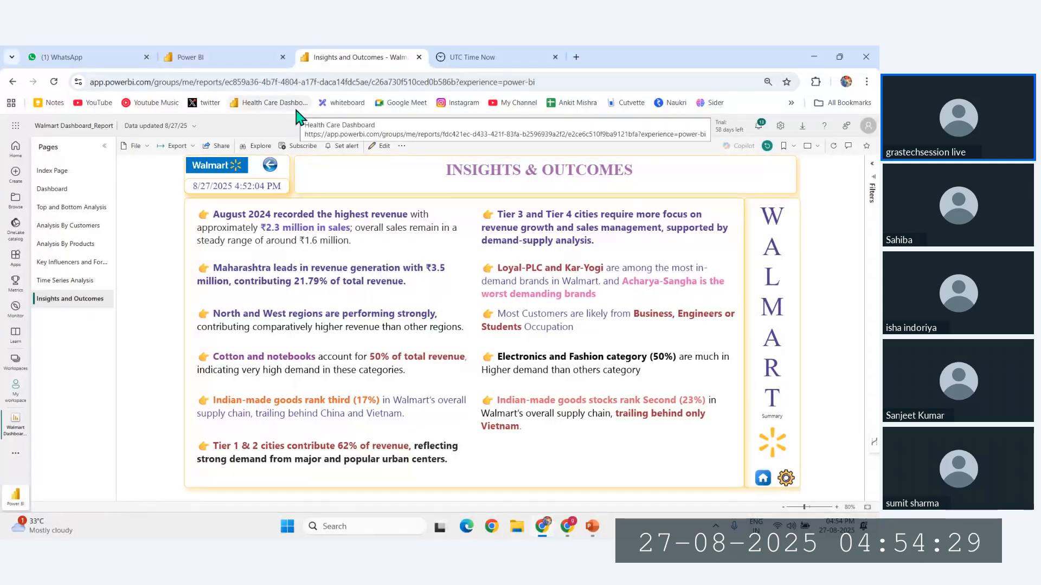
left_click(191, 147)
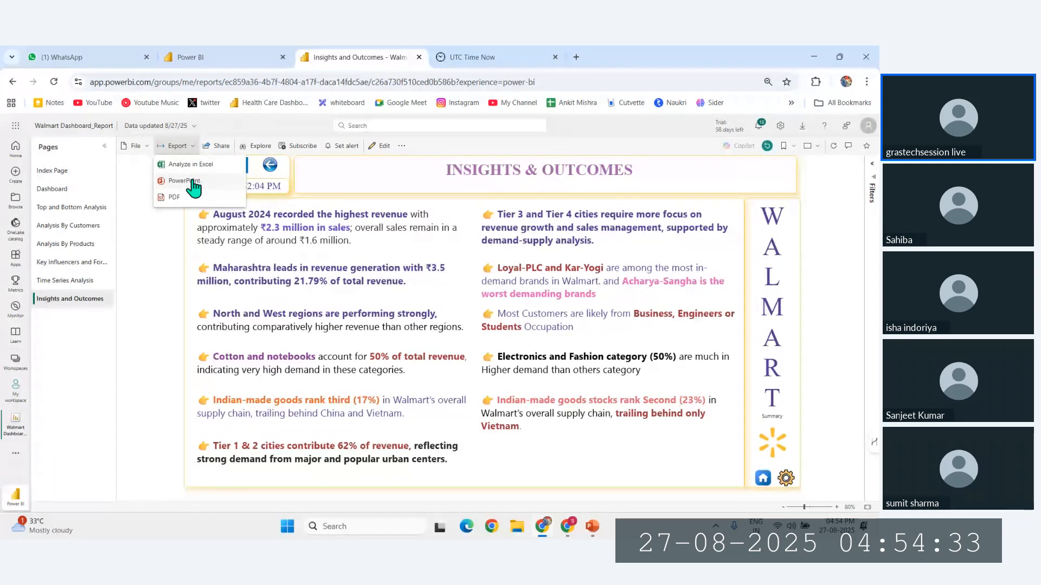
left_click(142, 216)
left_click(146, 153)
mouse_move(163, 230)
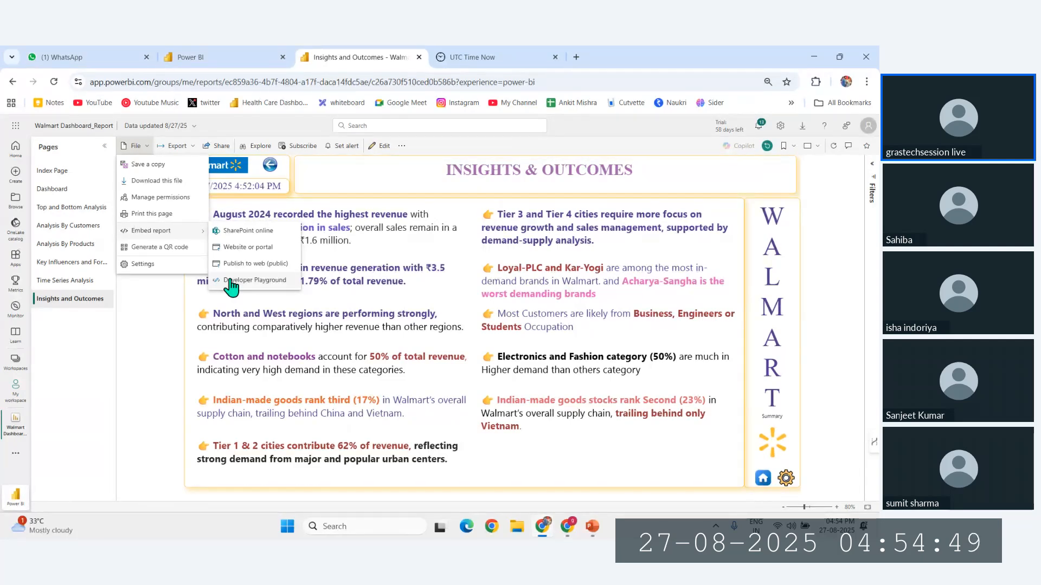
left_click(144, 328)
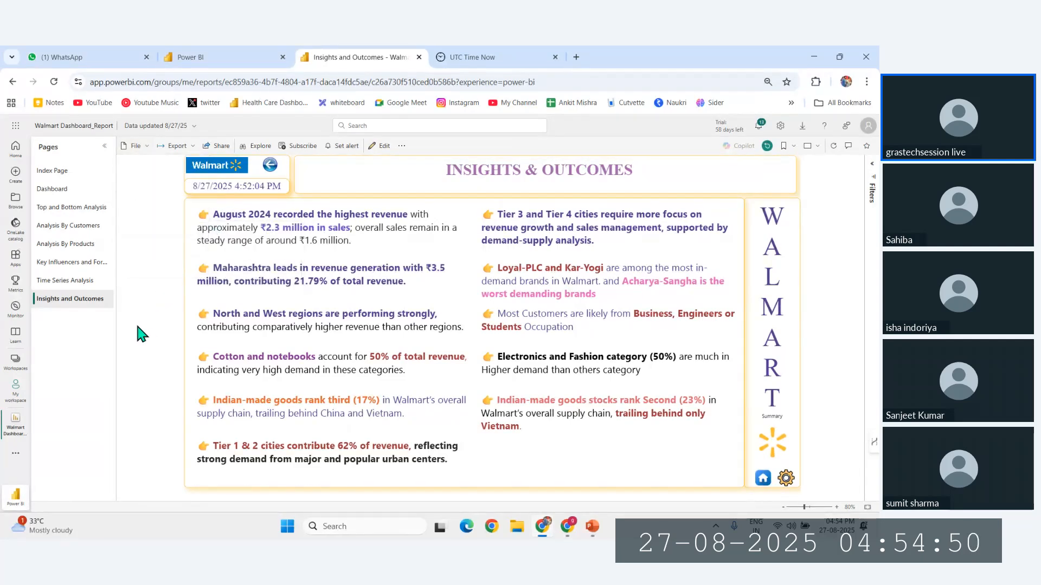
Switch back to PowerPoint and look through the available command groups, from Animations and Insert to Review, View and Help.
left_click(592, 526)
left_click(812, 58)
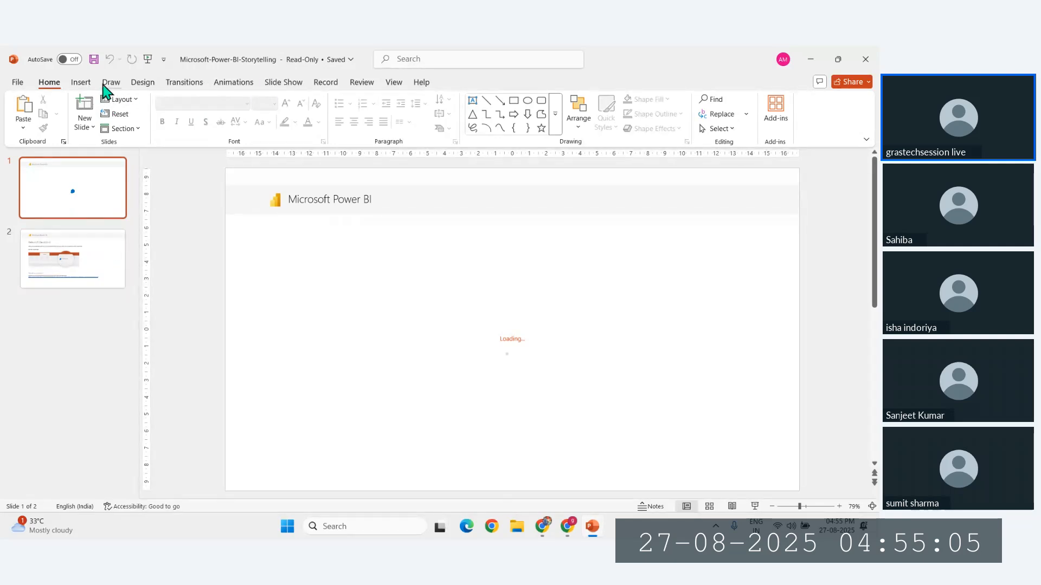
left_click(234, 87)
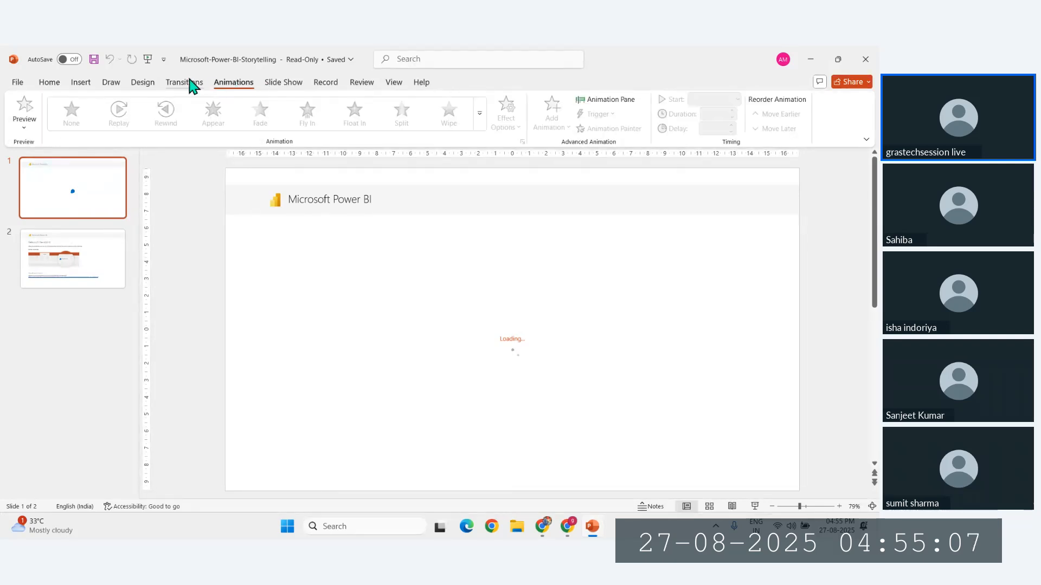
left_click(187, 83)
left_click(139, 83)
left_click(119, 84)
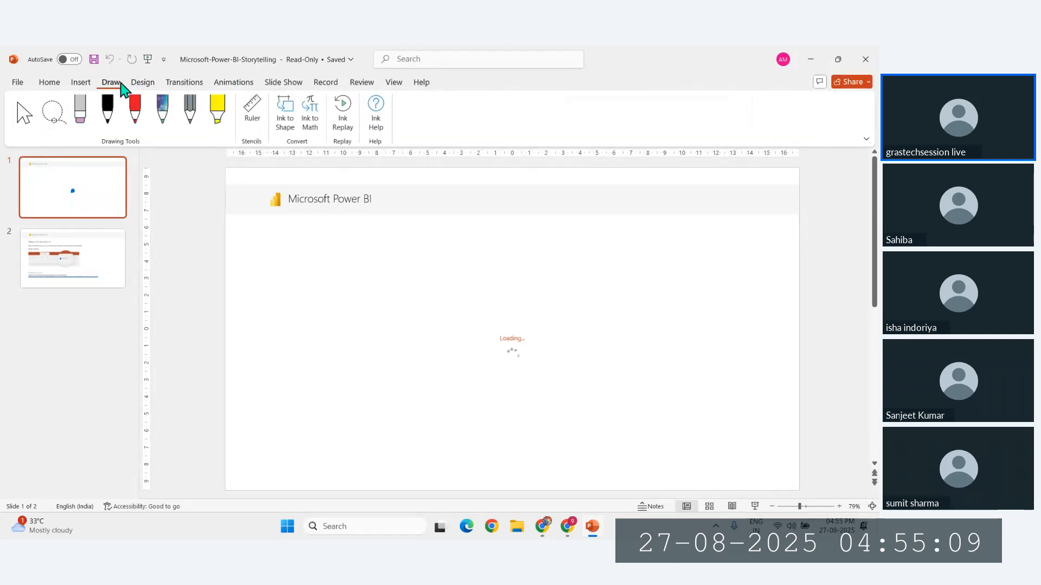
left_click(81, 85)
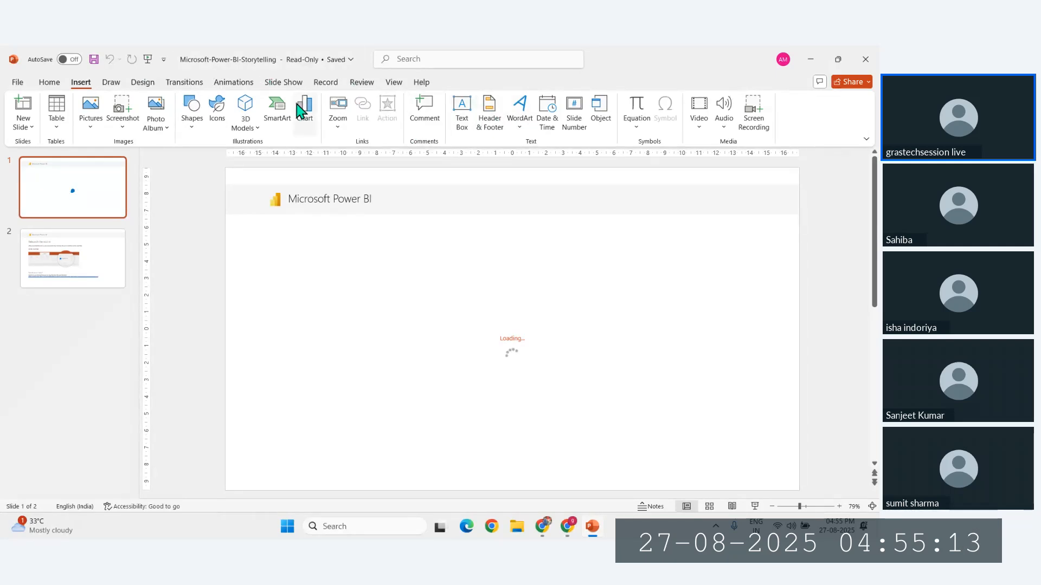
left_click(360, 85)
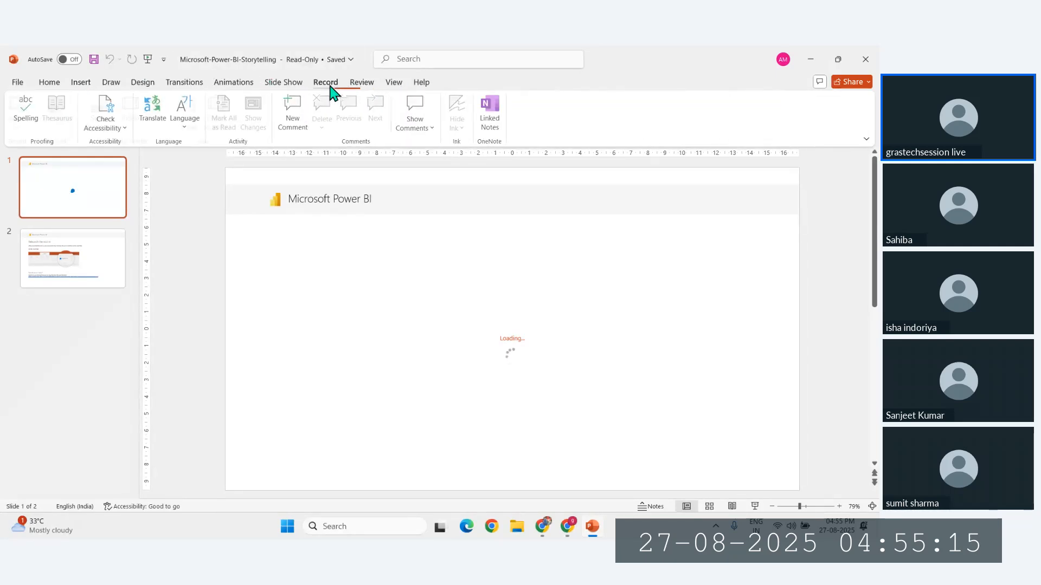
left_click(326, 83)
left_click(380, 174)
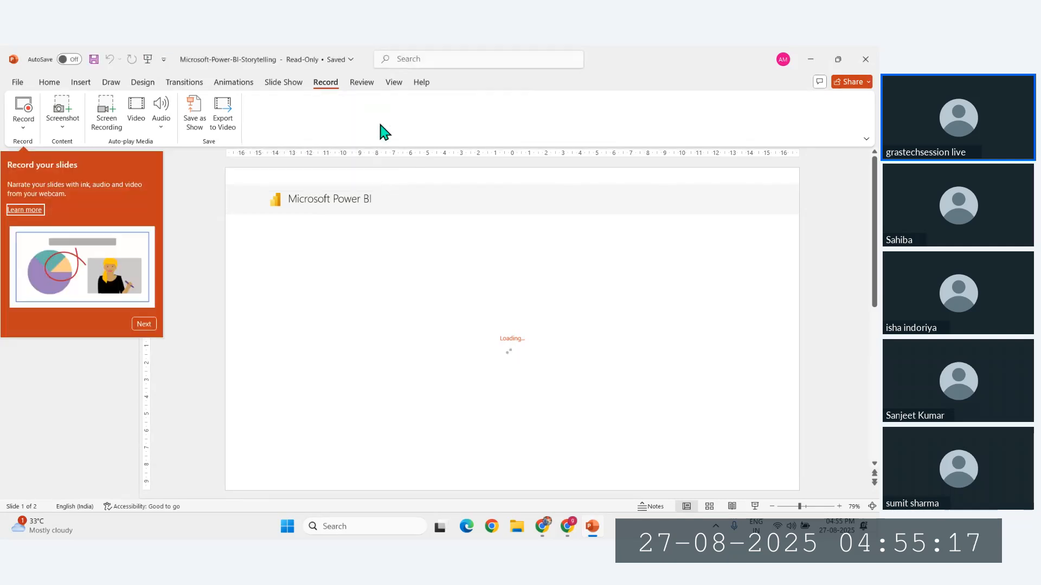
left_click(361, 83)
left_click(394, 83)
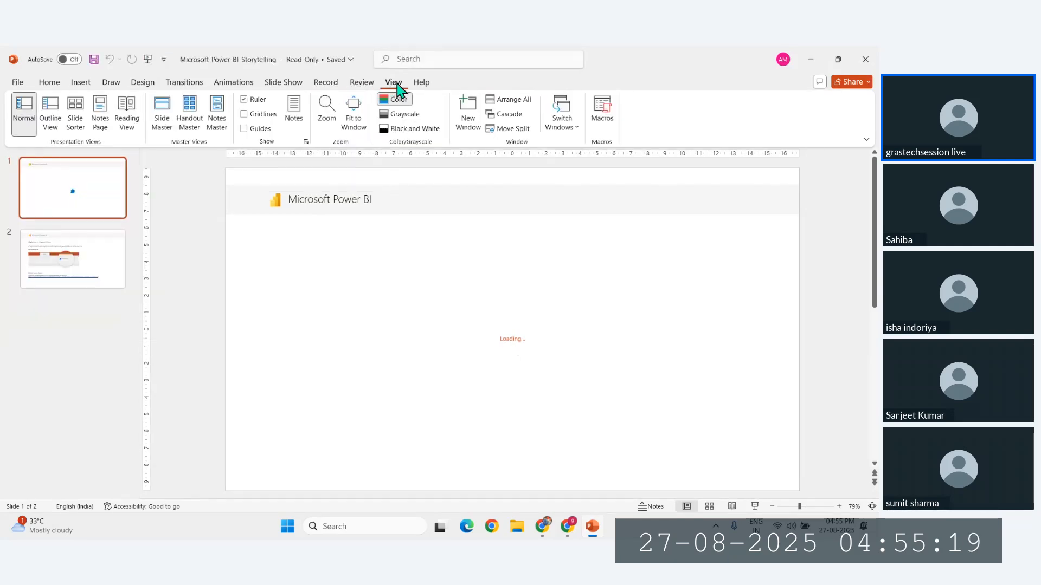
left_click(420, 83)
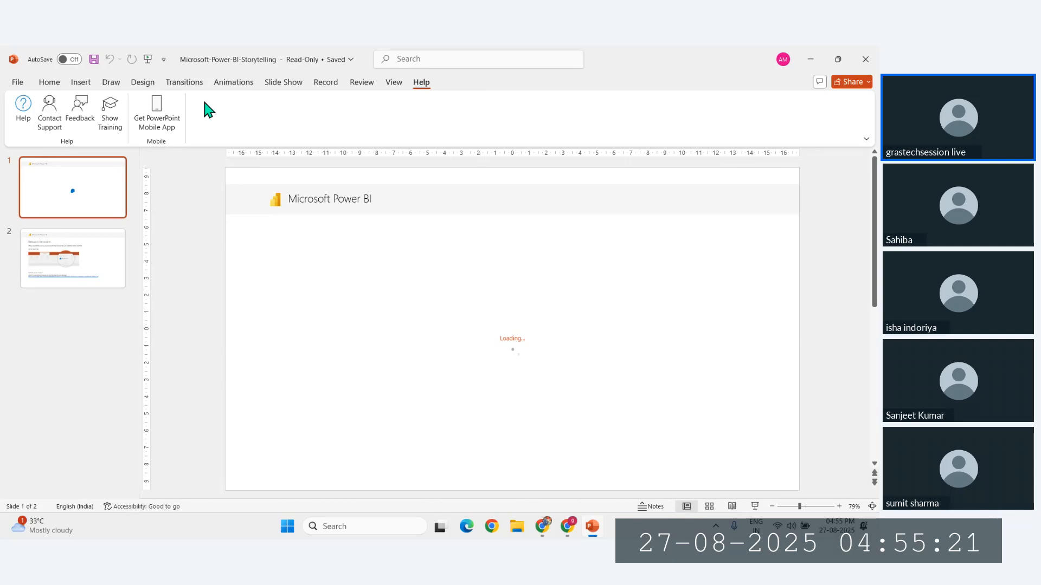
left_click(41, 87)
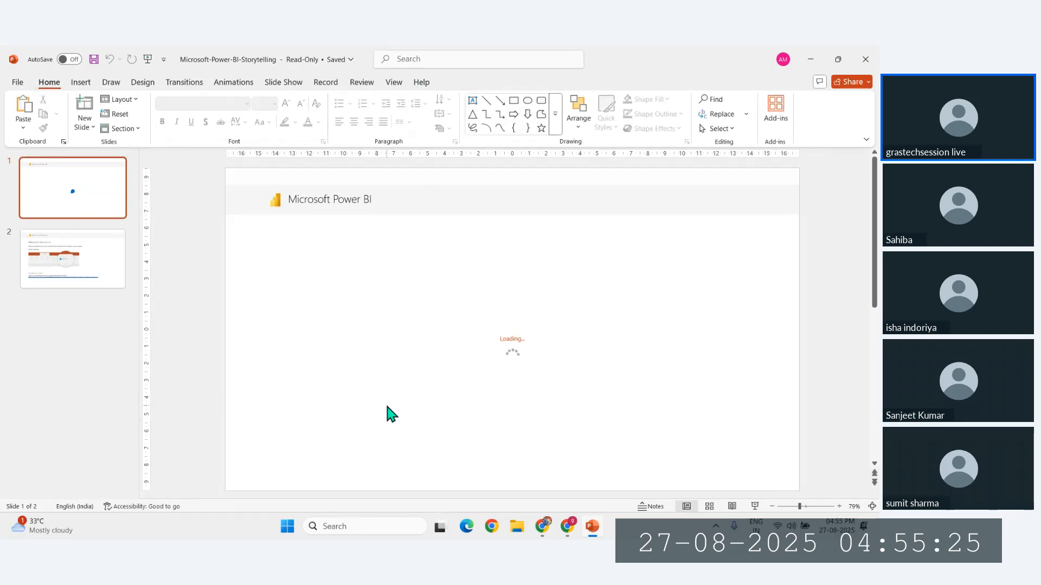
Check the embedded report frame on slide 1, then close the Microsoft-Power-BI-Storytelling presentation and return to the Walmart report in Chrome.
left_click(526, 347)
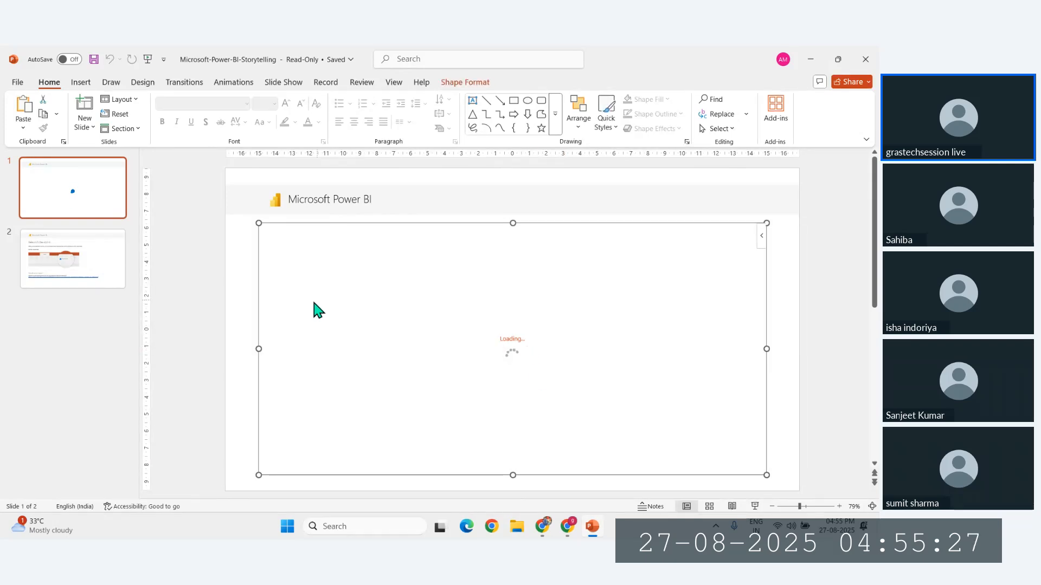
left_click(247, 298)
left_click(506, 311)
left_click(238, 256)
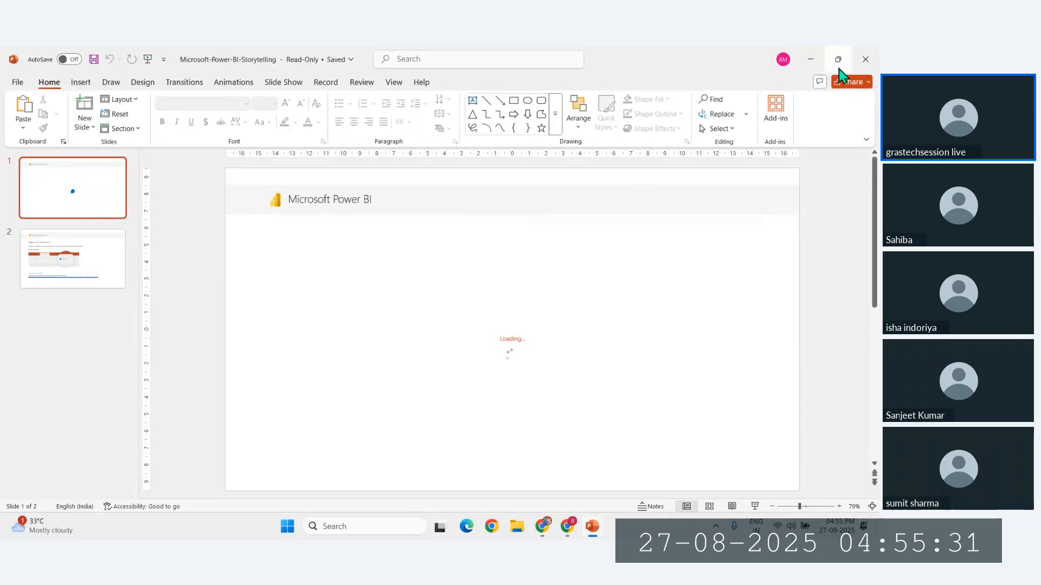
left_click(865, 60)
left_click(555, 526)
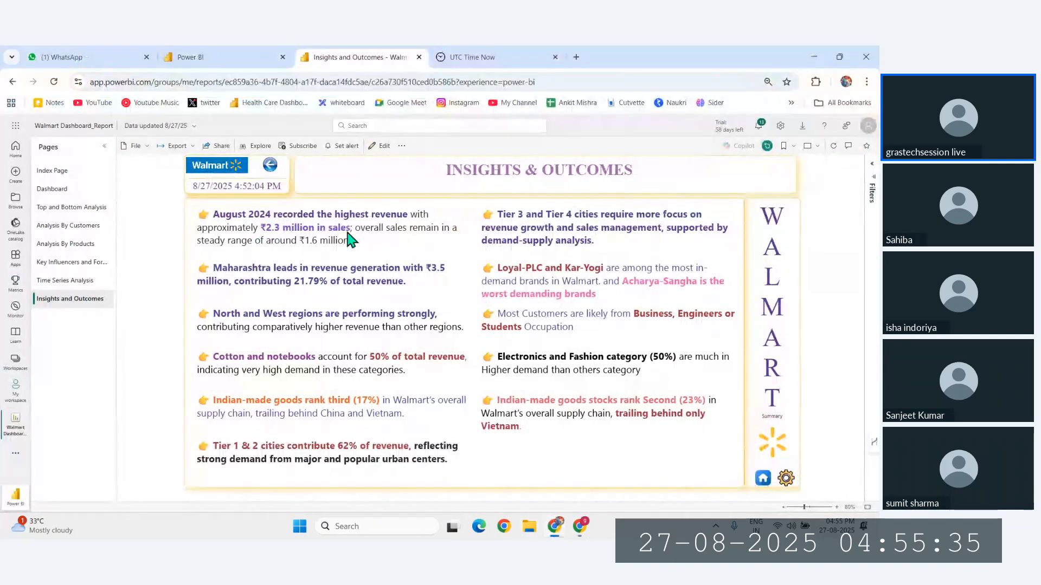
Export the Insights and Outcomes page to PowerPoint again with Embed live data and the selected filters, opening it in PowerPoint.
left_click(173, 146)
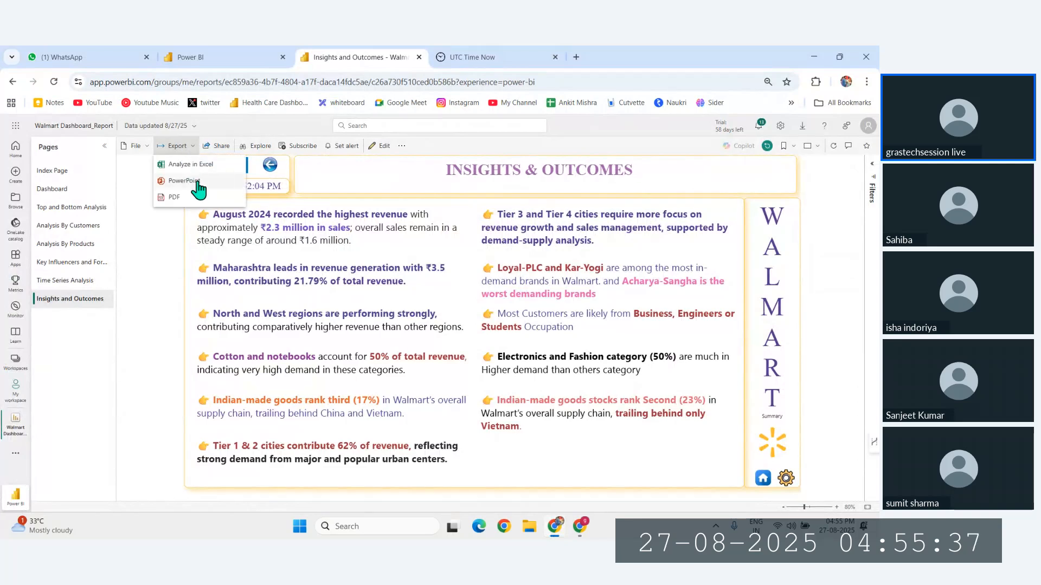
left_click(185, 181)
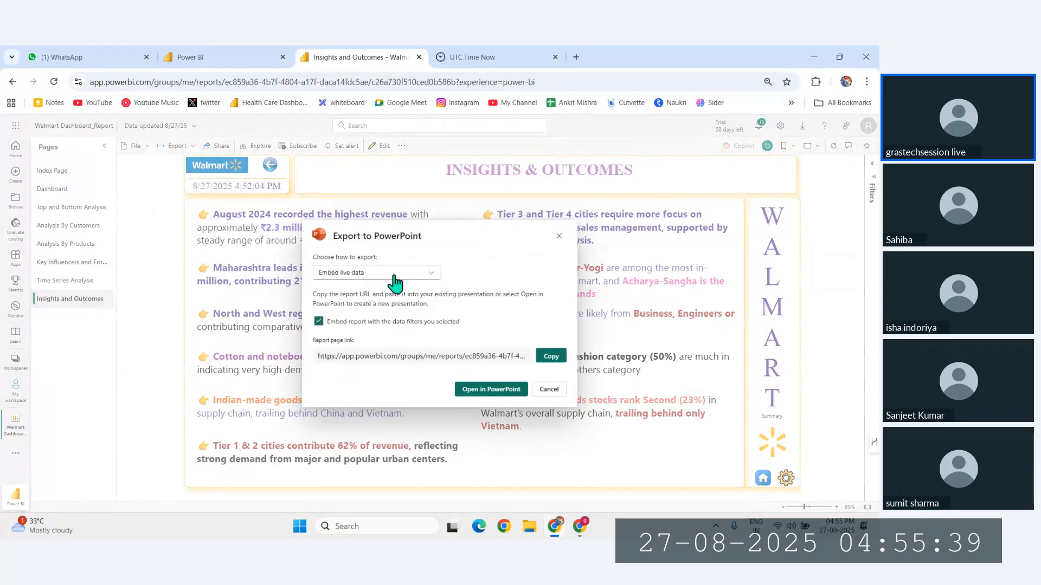
left_click(480, 389)
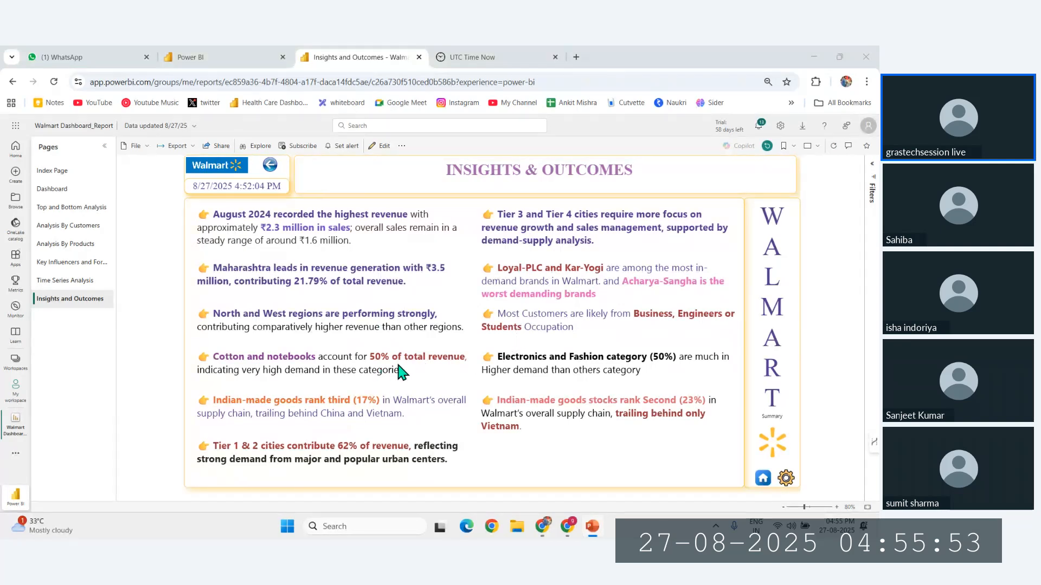
Go from the report's Index Page to the Dashboard through its CLICK HERE link, and test the Walmart logo link, closing the page it opens.
left_click(64, 171)
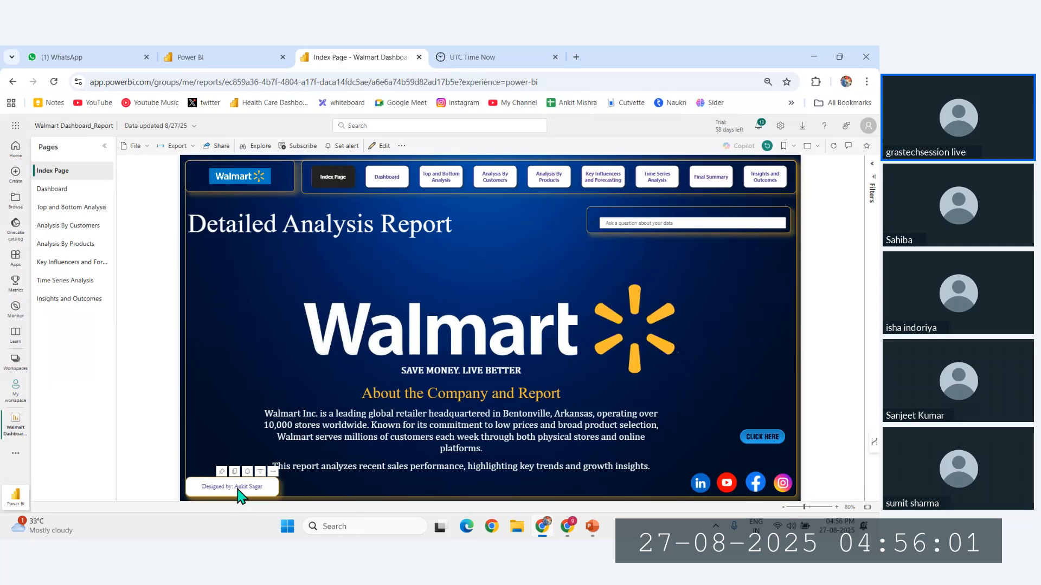
left_click(761, 440)
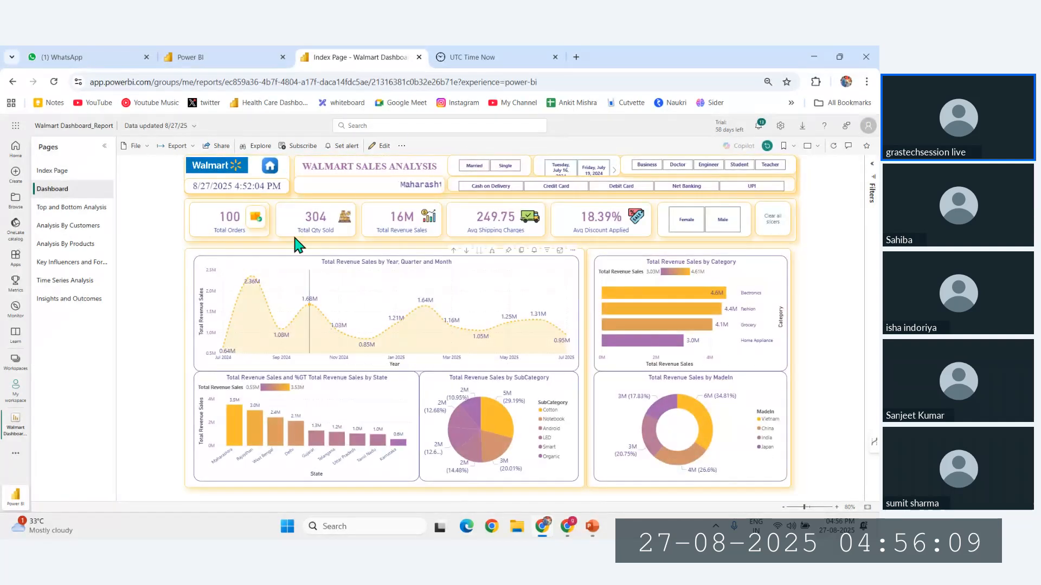
left_click(231, 165)
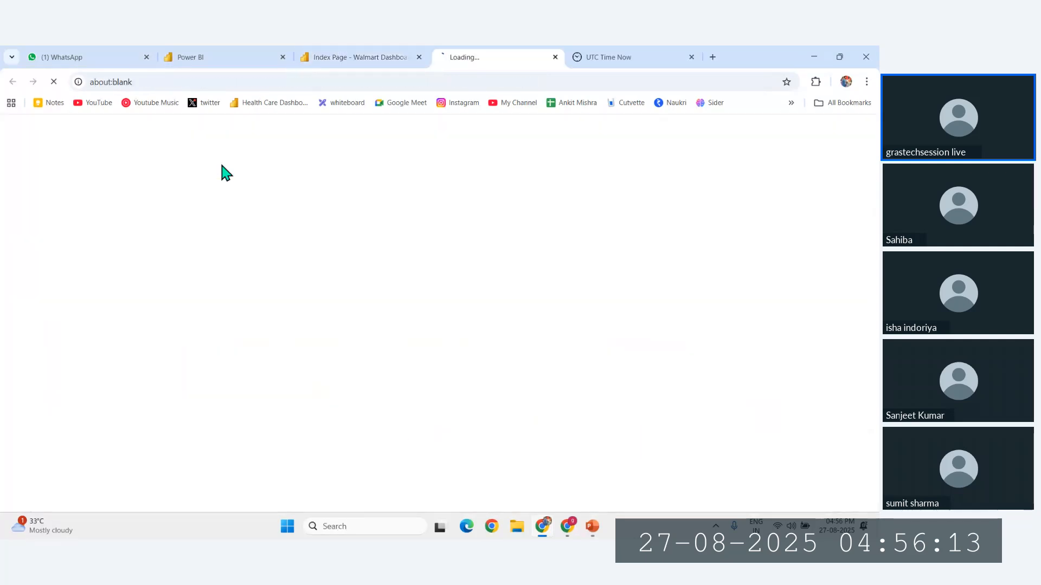
left_click(555, 57)
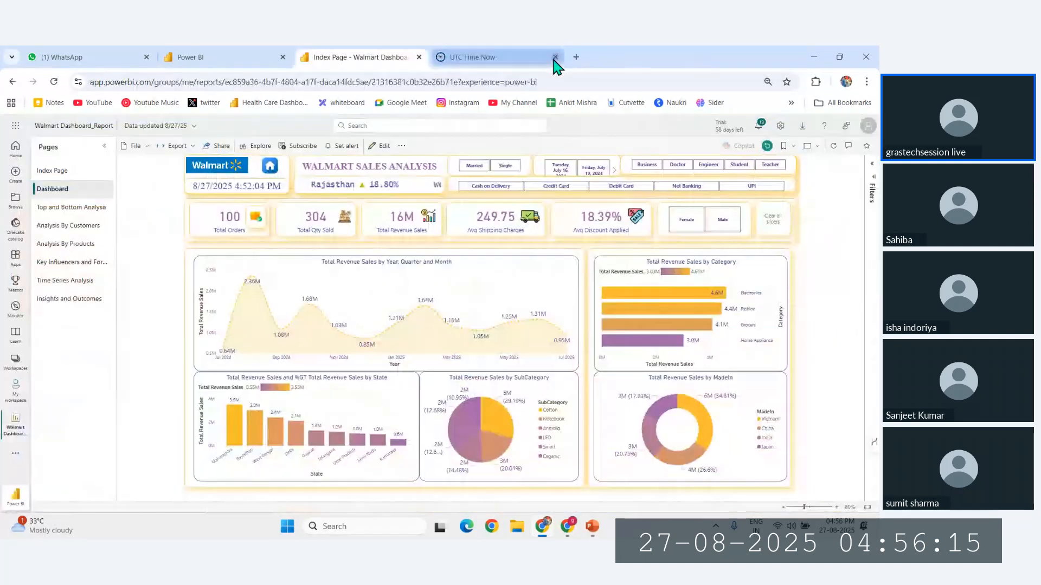
Return to the report's index page, check its LinkedIn link to the company page, and close the linked page.
left_click(270, 168)
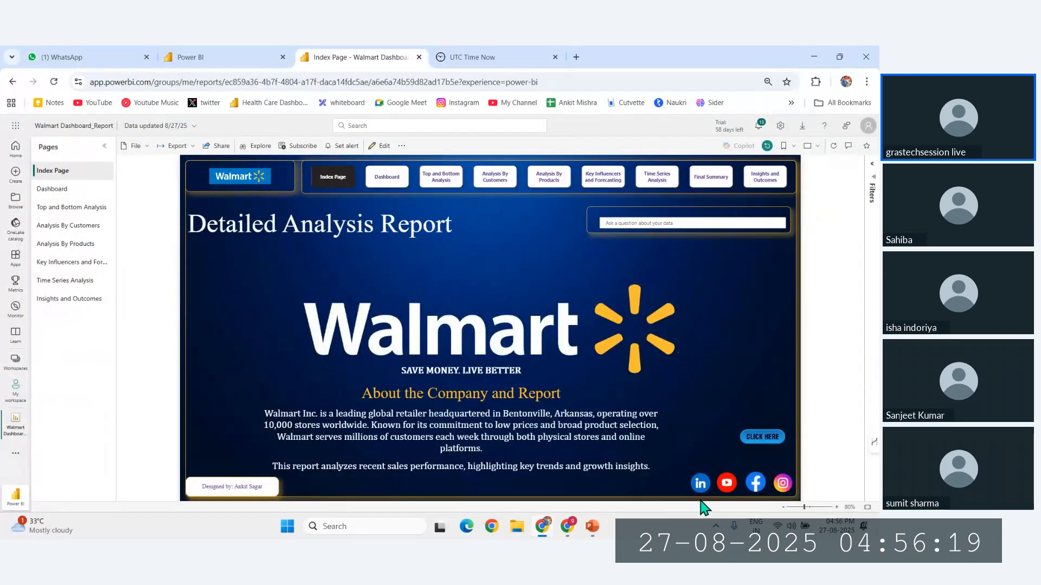
left_click(699, 482)
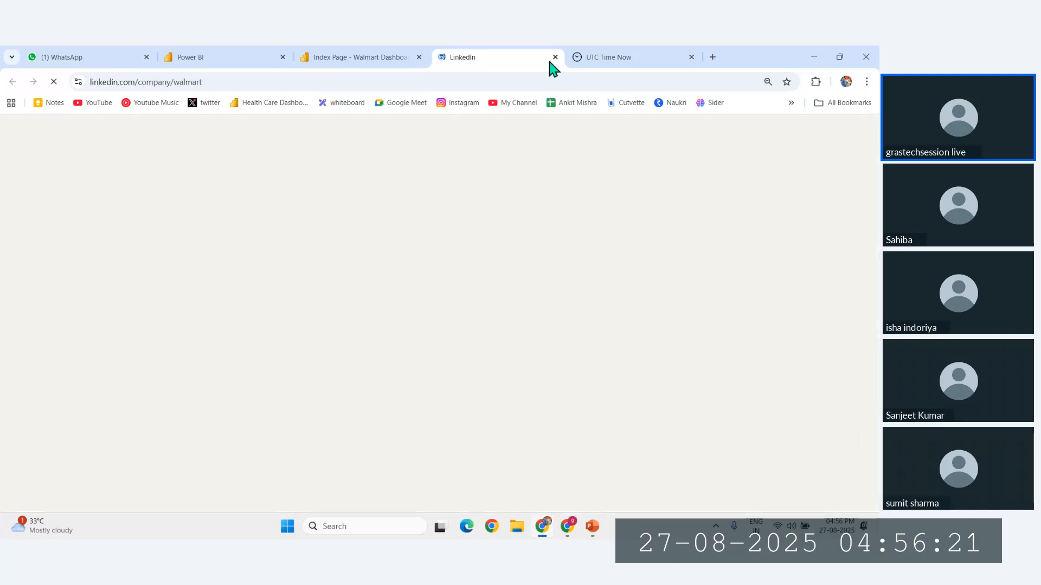
left_click(555, 57)
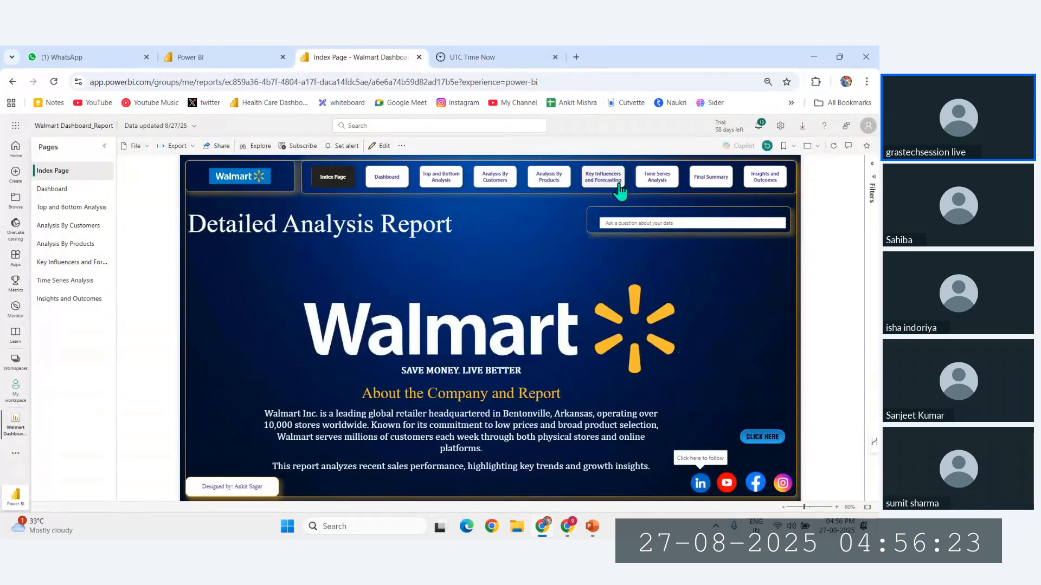
View the Final Summary page of the report and return to the index page.
left_click(719, 185)
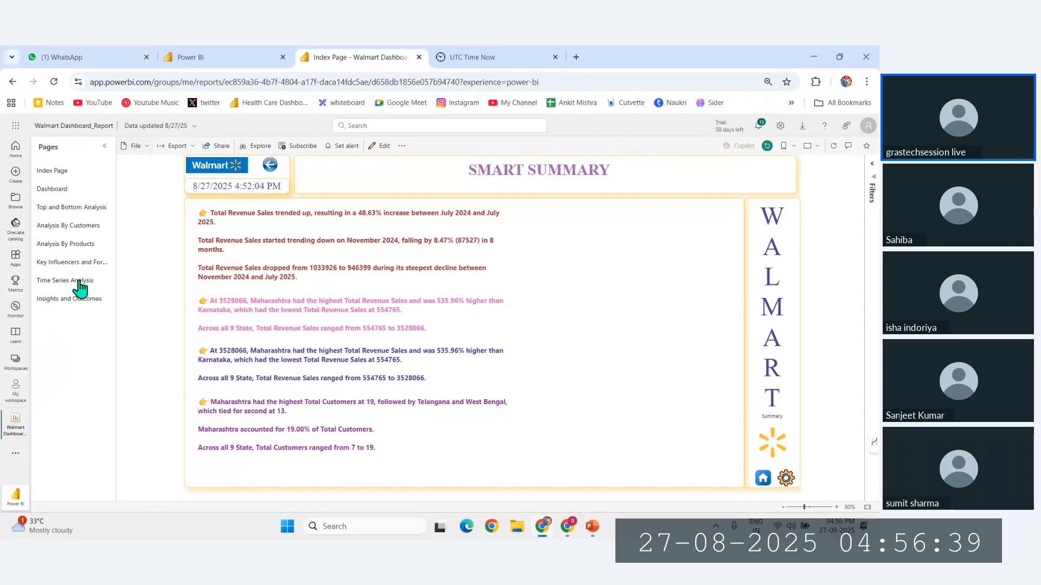
left_click(145, 150)
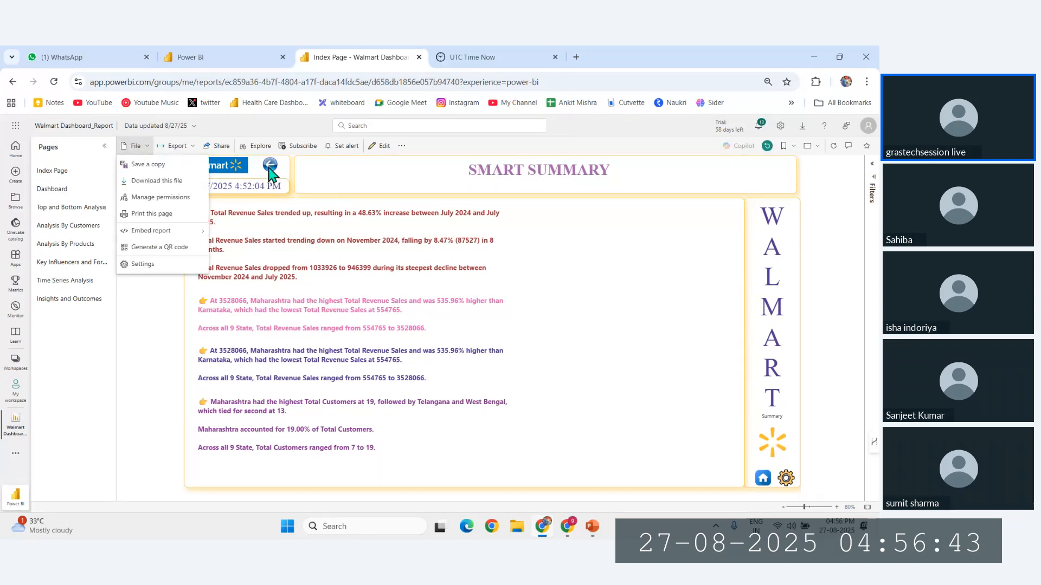
left_click(139, 373)
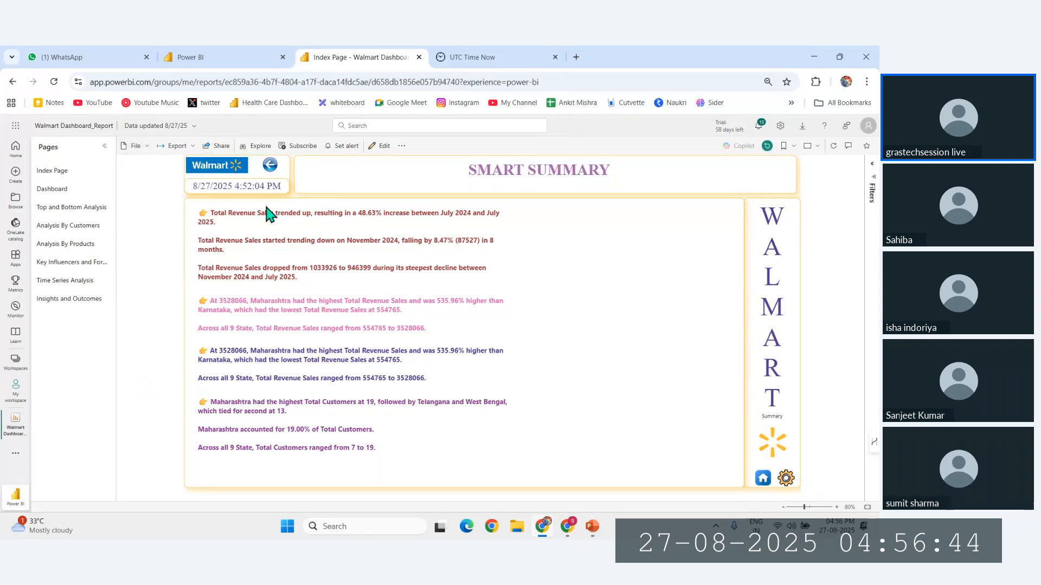
left_click(762, 478)
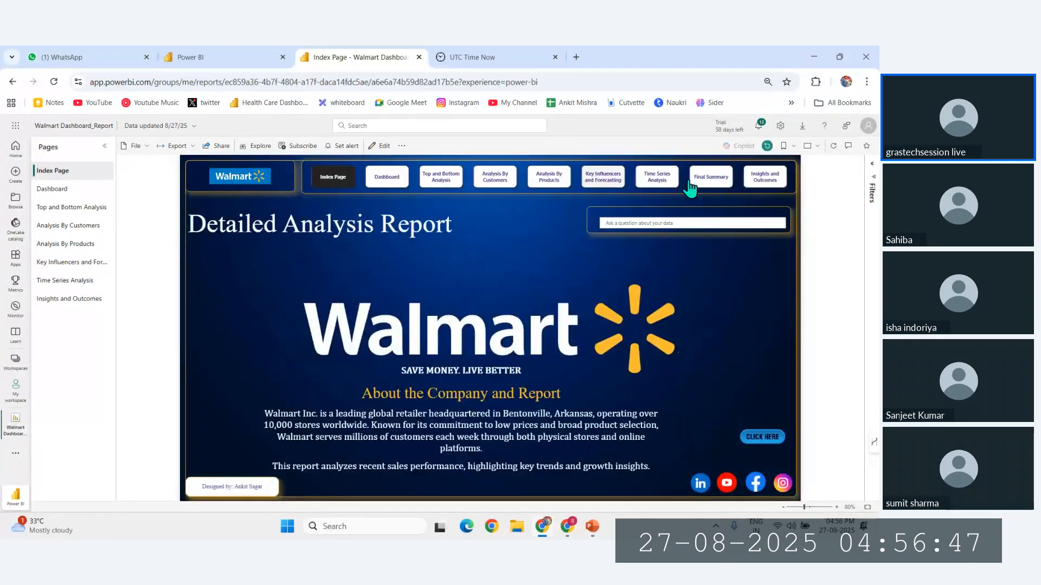
Open the Insights and Outcomes page, ask its Q&A for "total mtd", and clear the question.
left_click(765, 183)
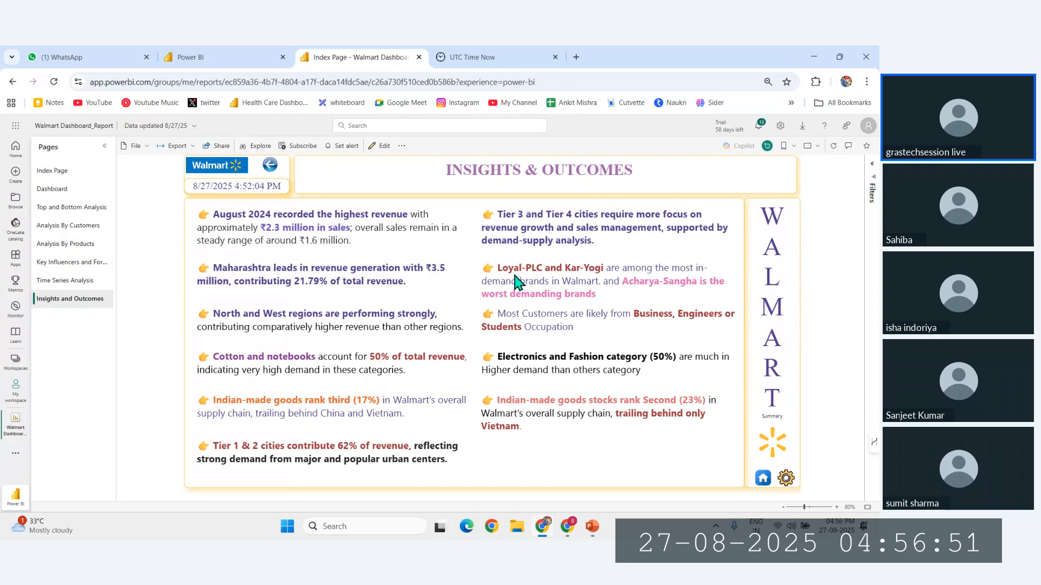
left_click(786, 480)
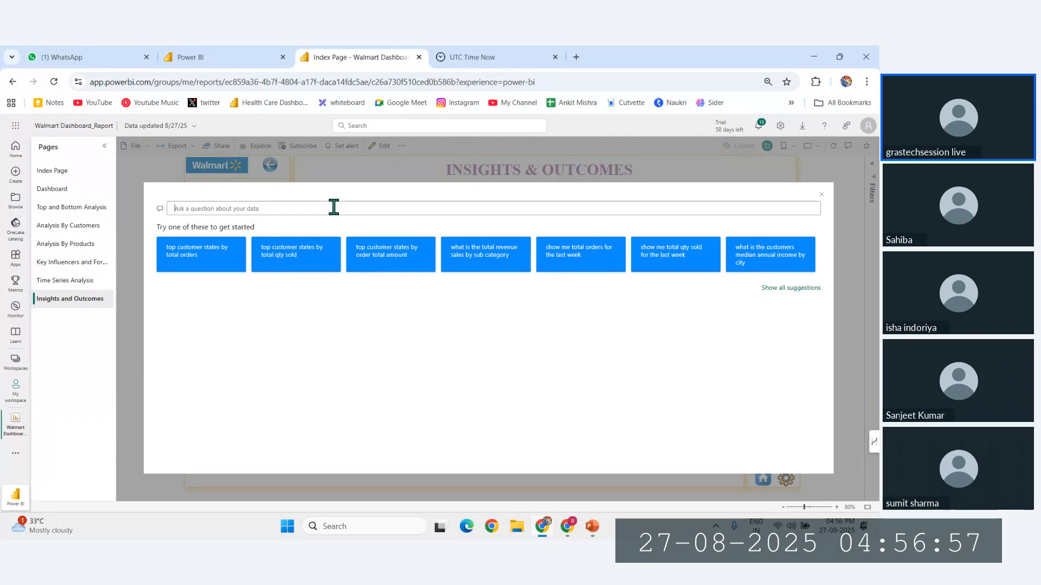
type("total")
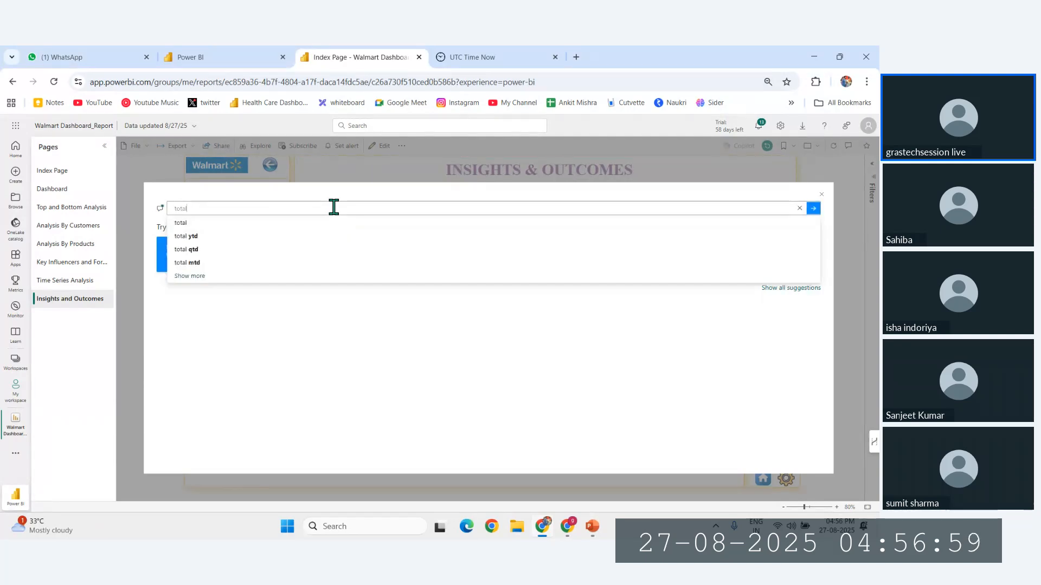
left_click(204, 264)
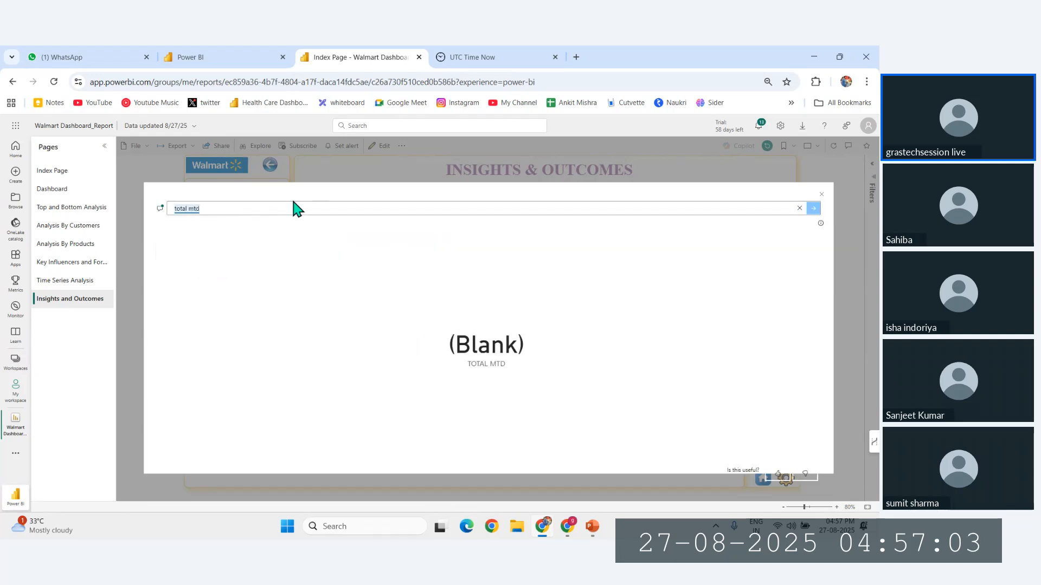
left_click(799, 209)
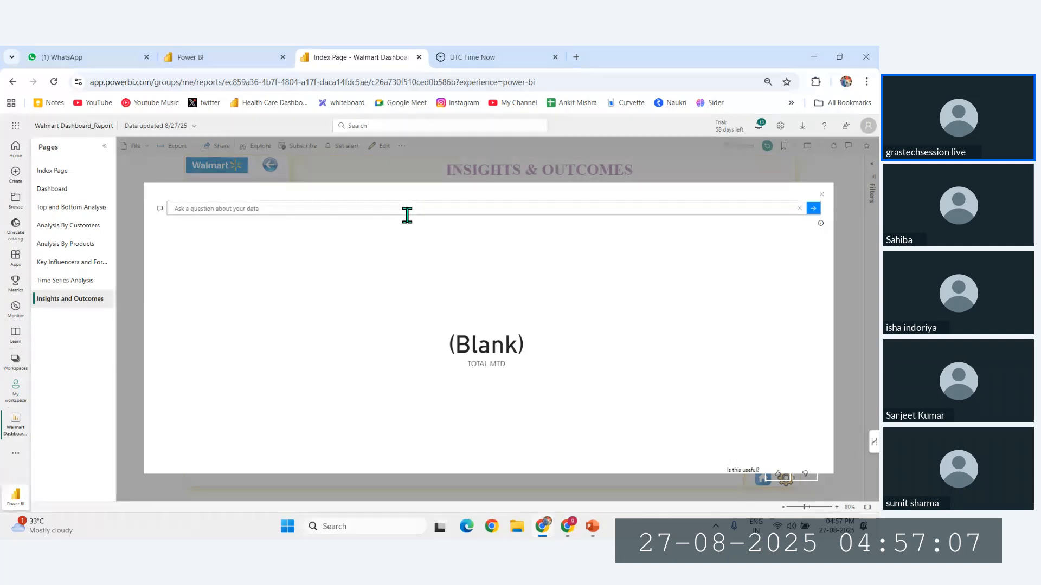
Ask the Q&A for "total revenue sales" and extend the question to "total revenue sales by made in donut".
type("total reve")
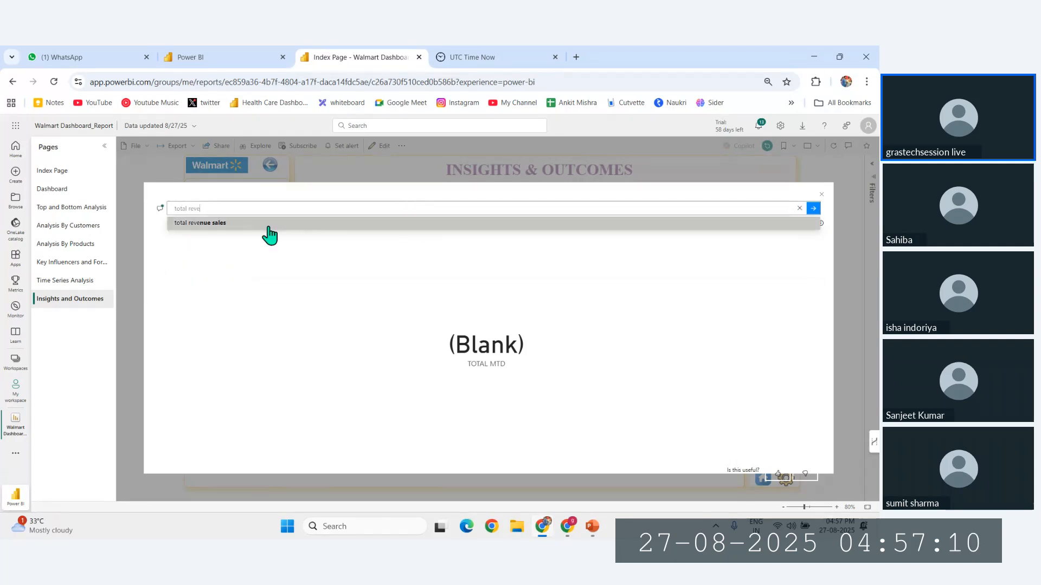
left_click(268, 225)
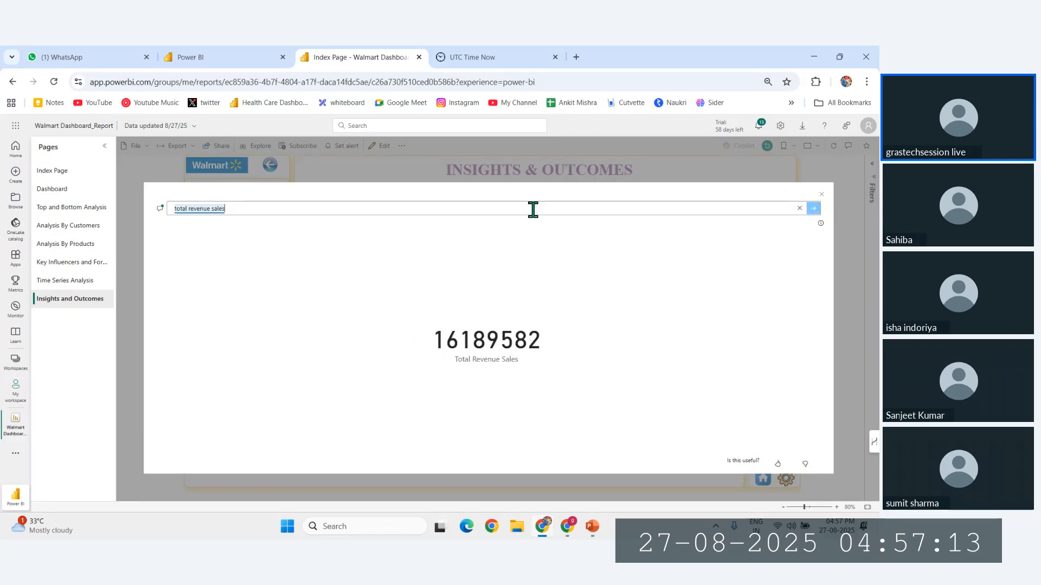
left_click(730, 212)
type("b")
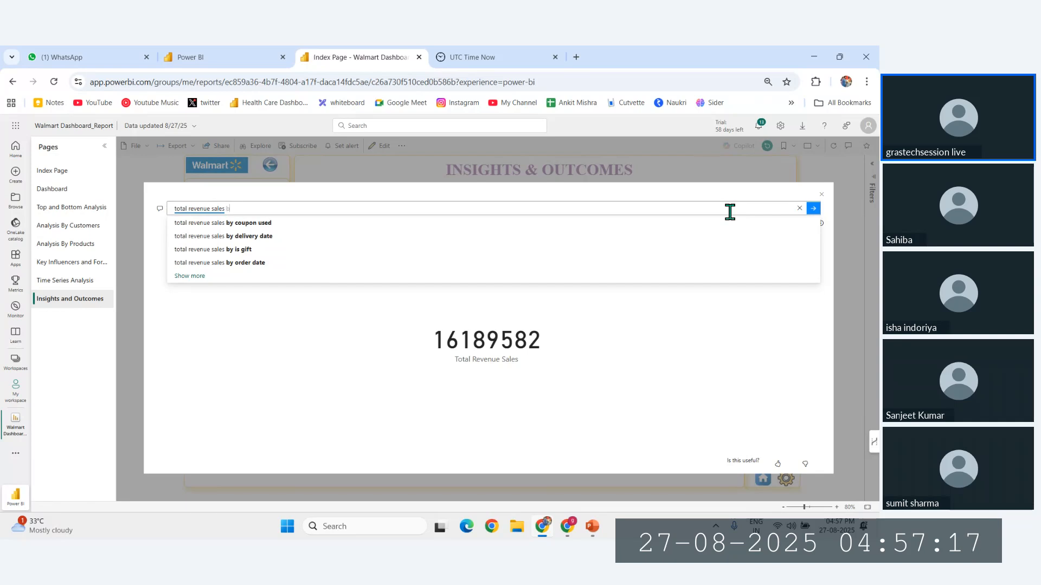
type("y mde")
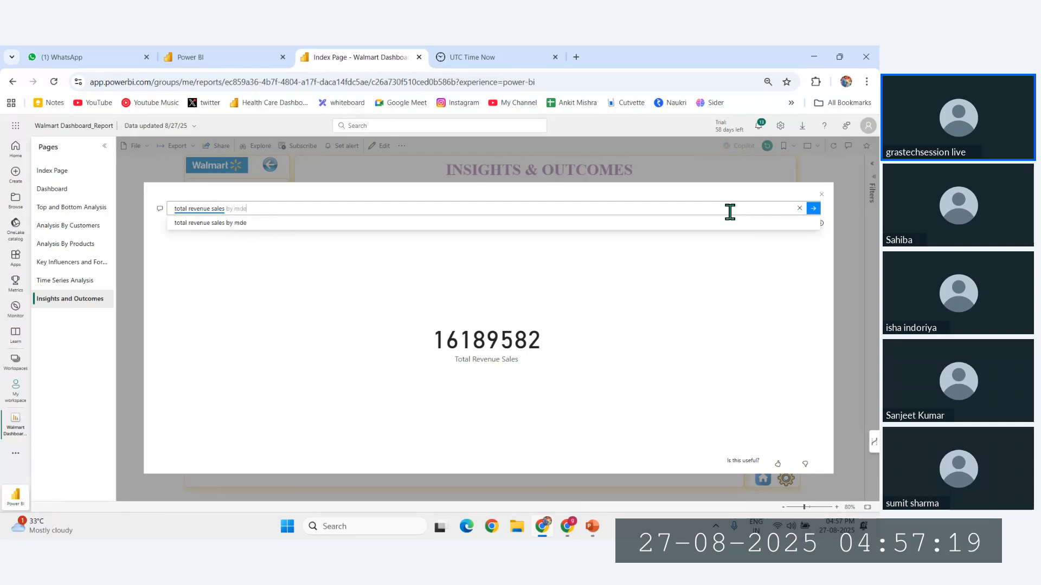
key("BackSpace")
type("ade in")
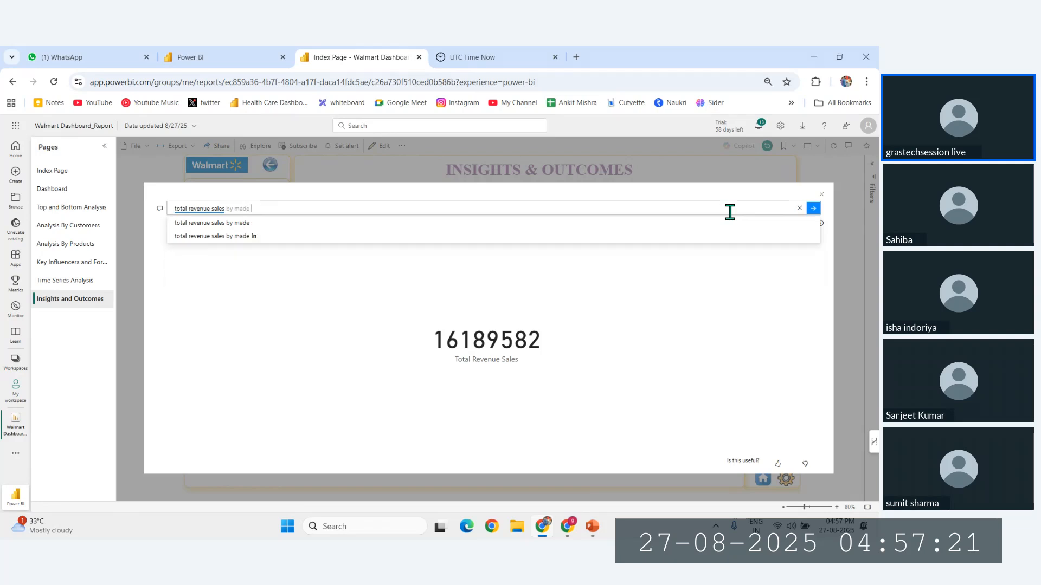
type(" donut")
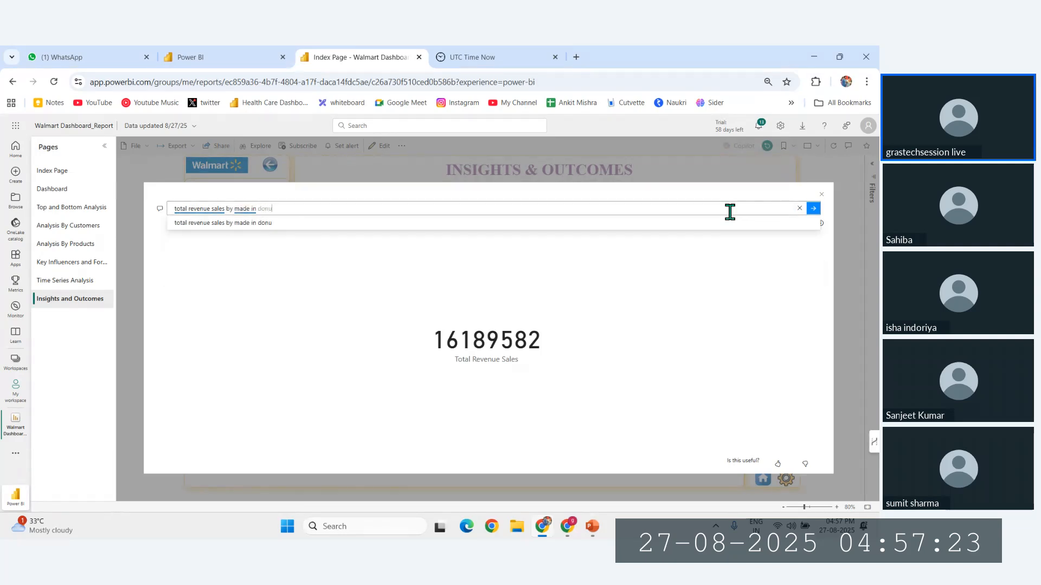
key("Return")
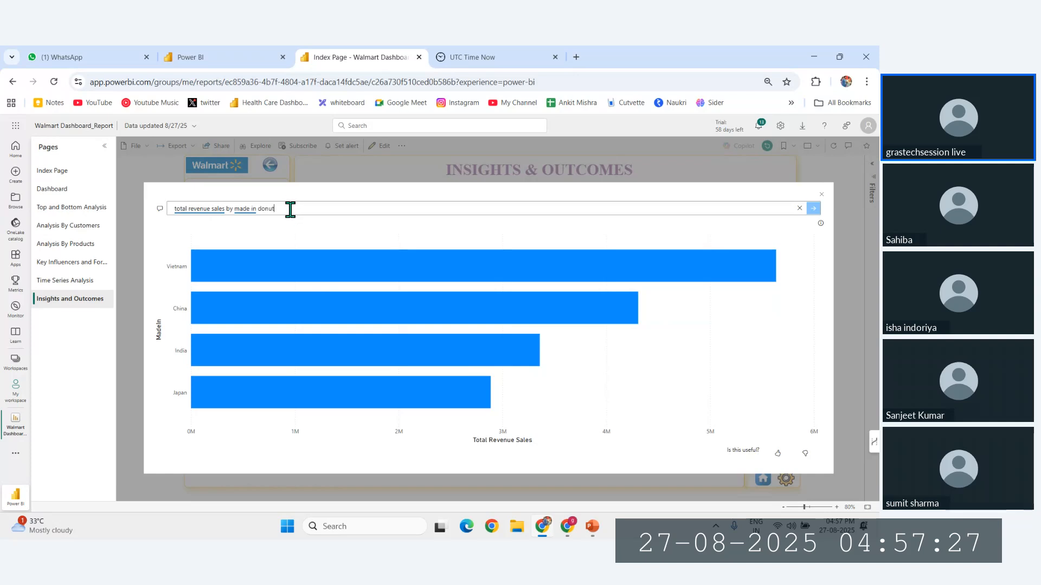
Extend the question to "total revenue sales by made in give donut chart", run it, and close the Q&A.
type("chart")
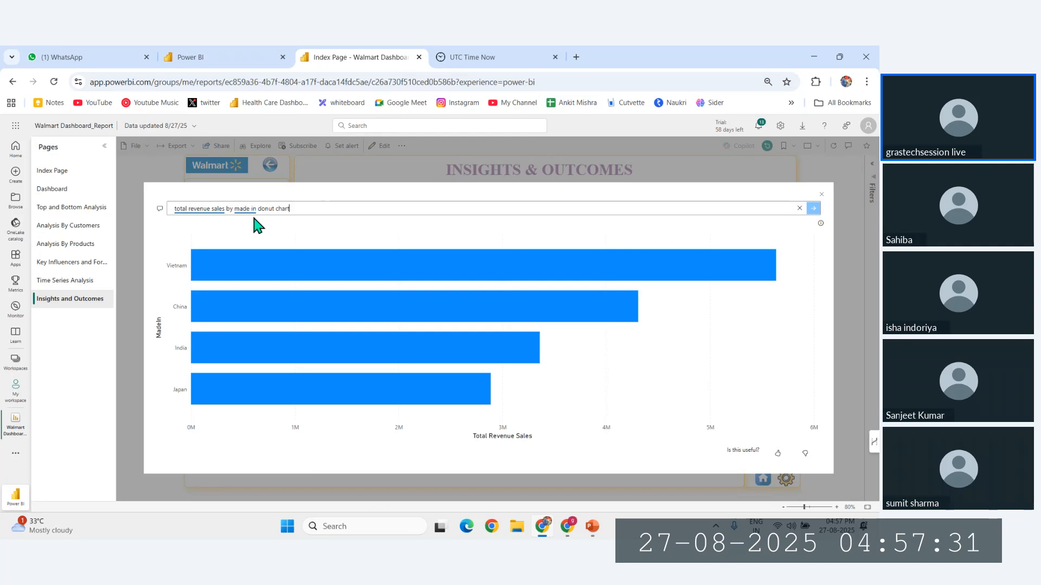
left_click(291, 210)
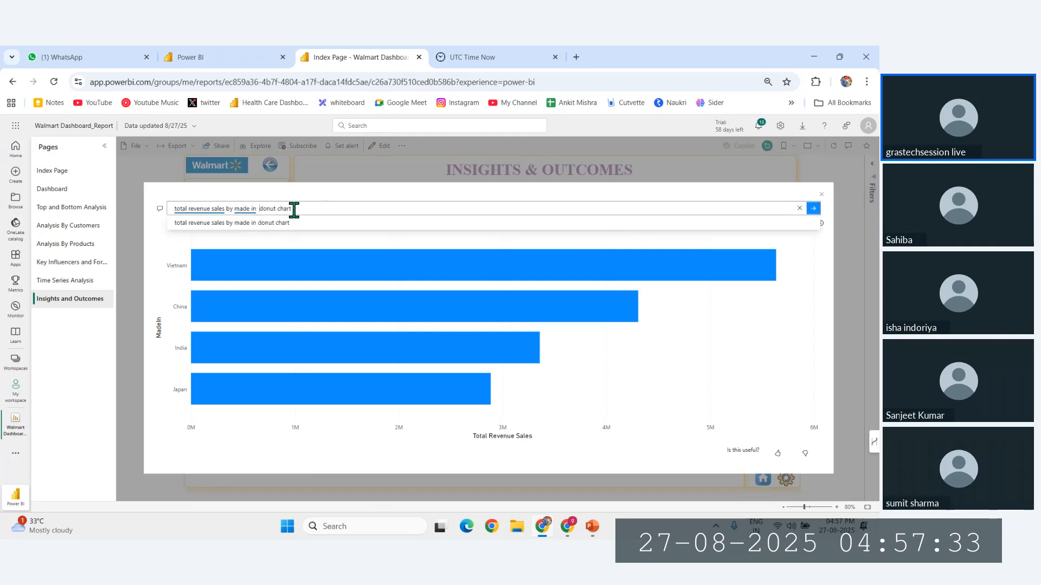
type("e")
key("Return")
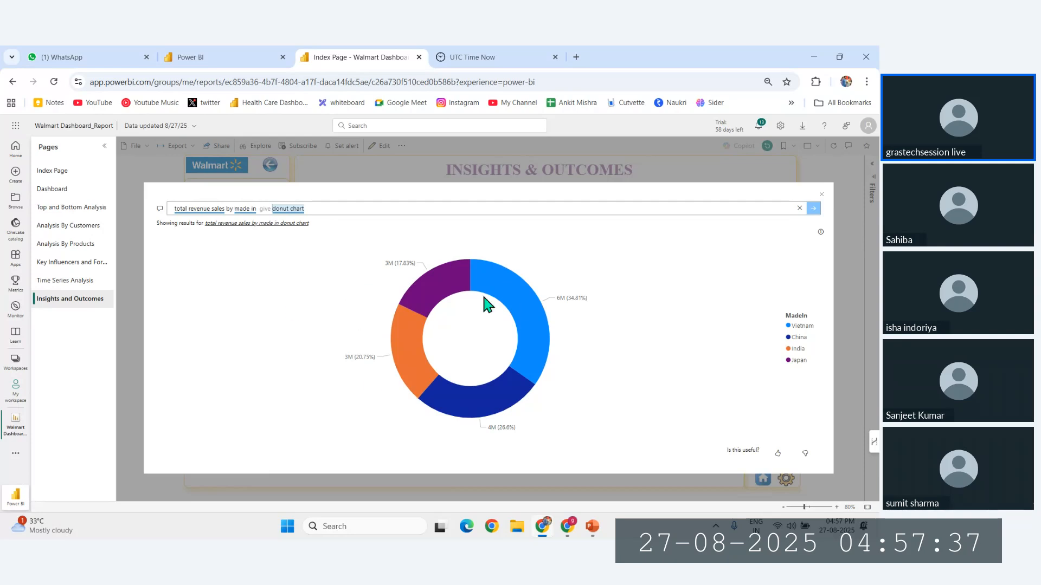
left_click(820, 196)
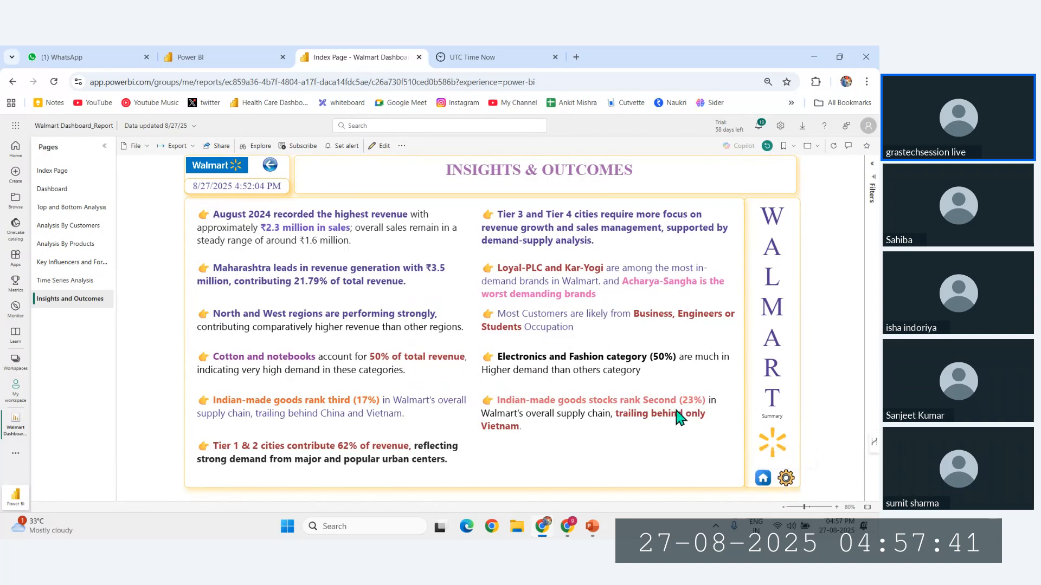
Go through the index page to Top and Bottom Analysis and continue to the Analysis By Customers page.
left_click(762, 477)
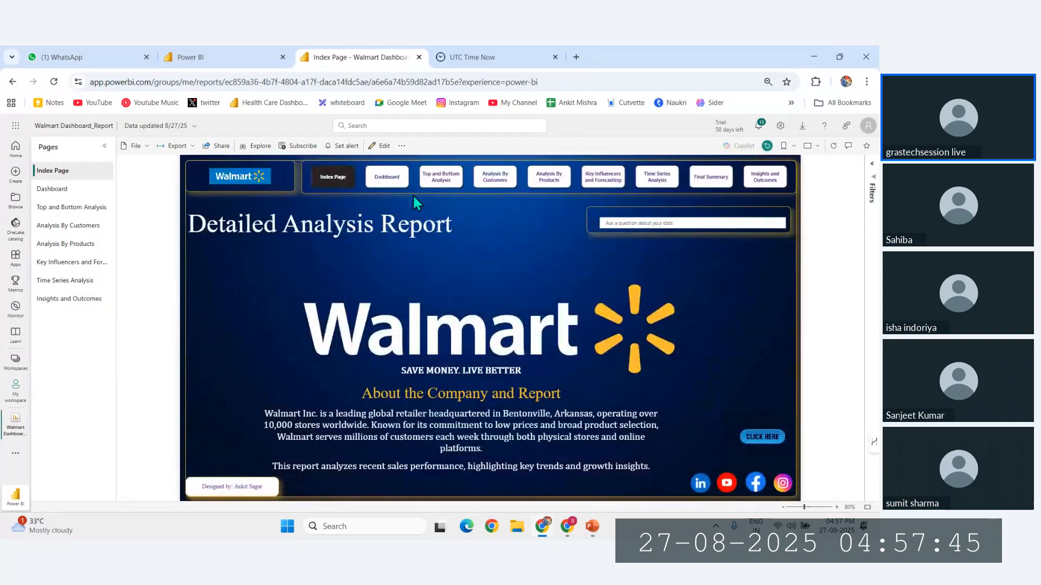
left_click(439, 179)
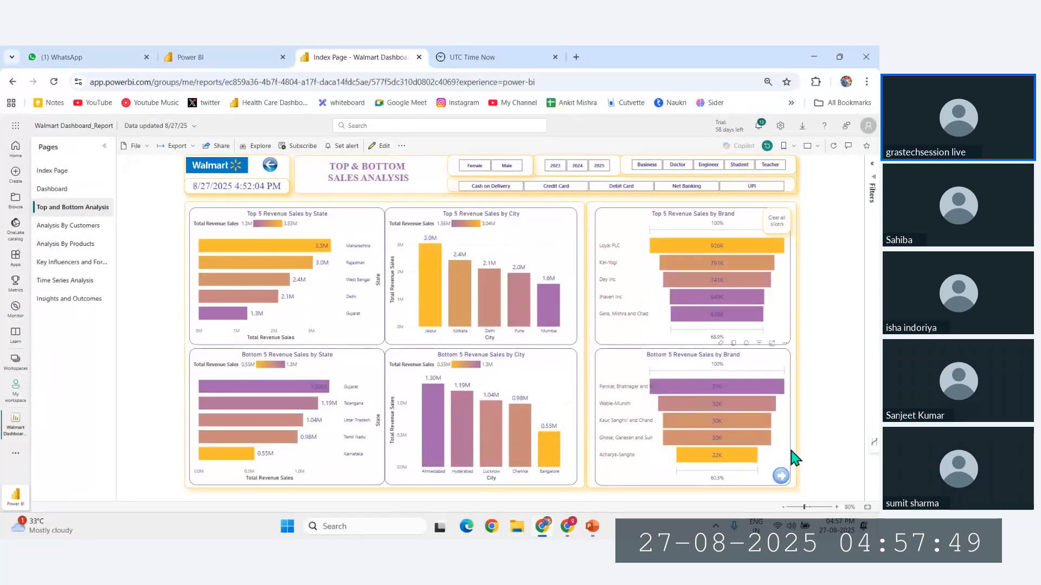
left_click(780, 477)
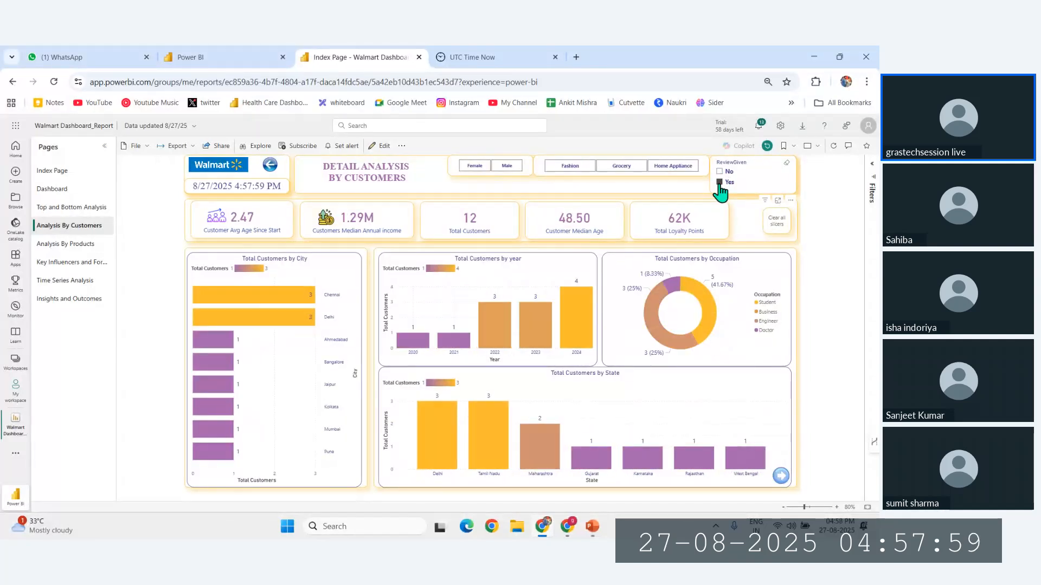
Test the ReviewGiven Yes, Fashion and gender slicers on the customer analysis page, clearing all slicers after each test.
left_click(565, 169)
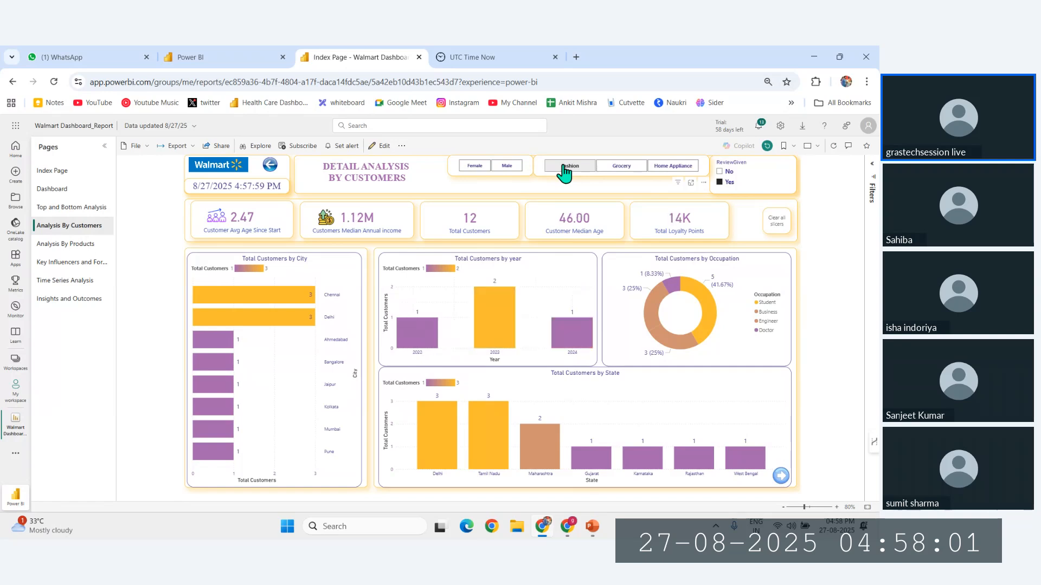
left_click(777, 228)
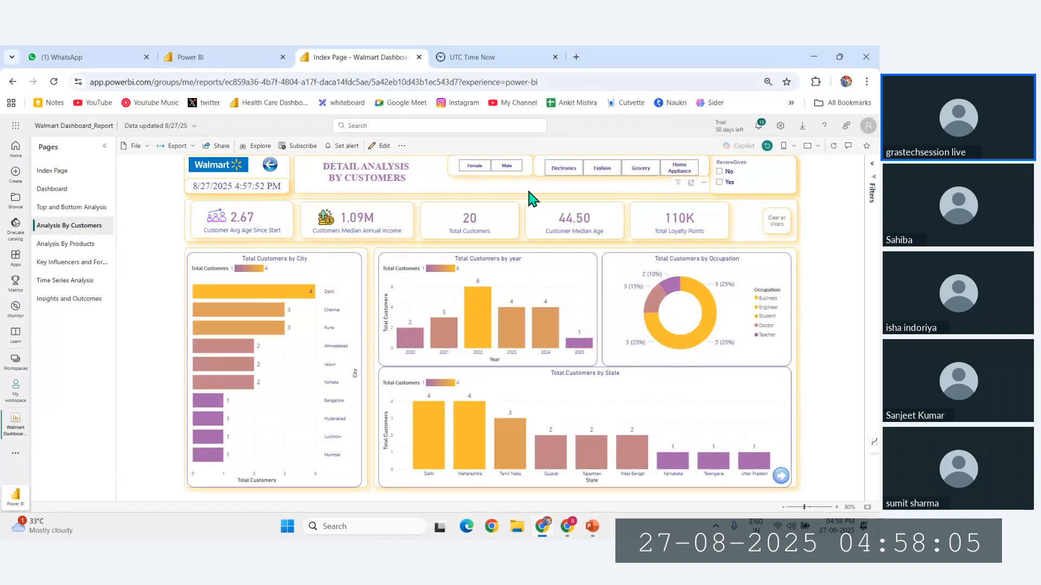
left_click(476, 167)
left_click(504, 166)
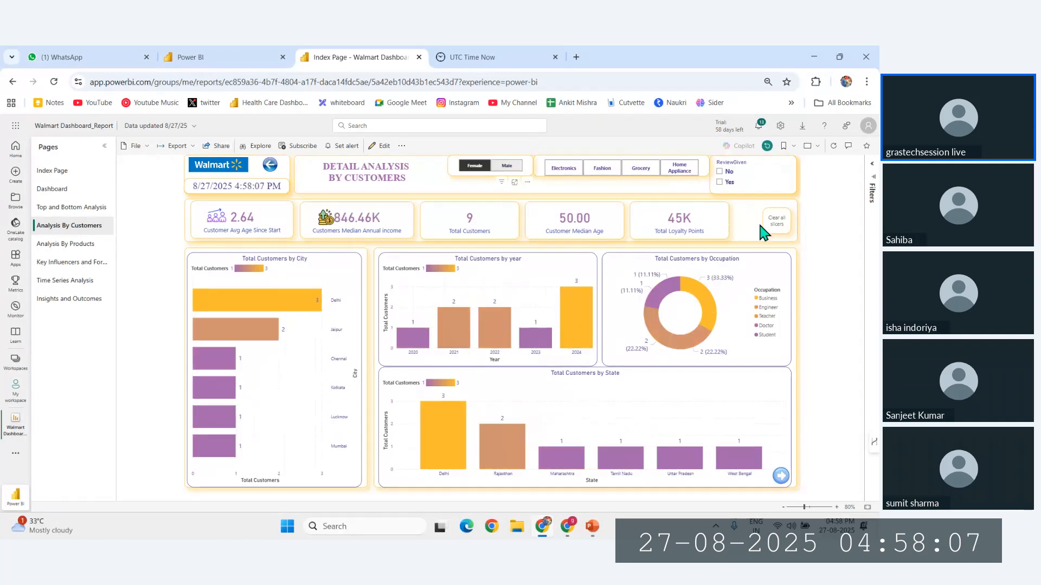
left_click(777, 228)
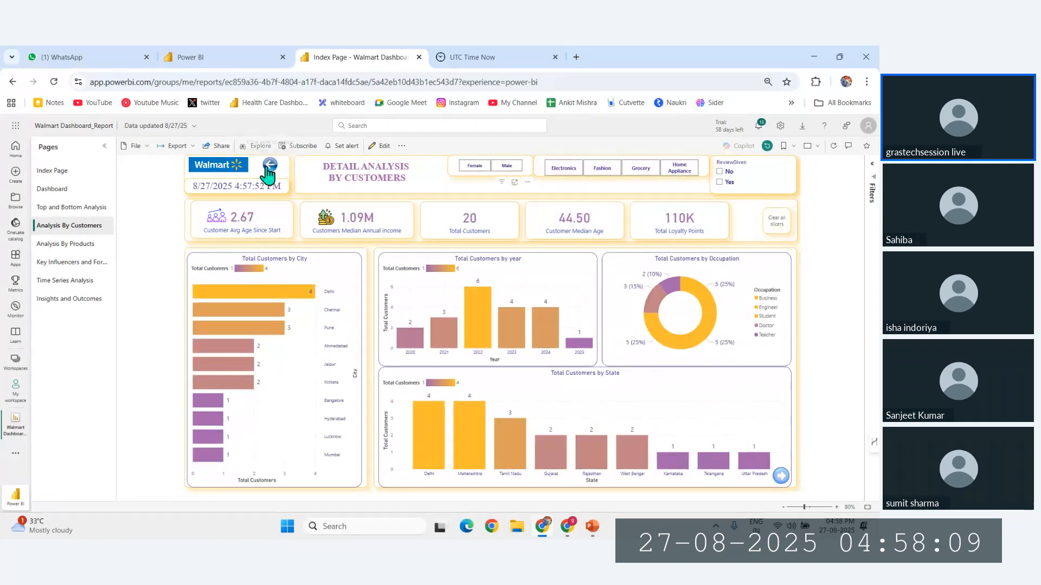
Navigate back through the Top and Bottom Analysis and Dashboard pages to the index page.
left_click(269, 166)
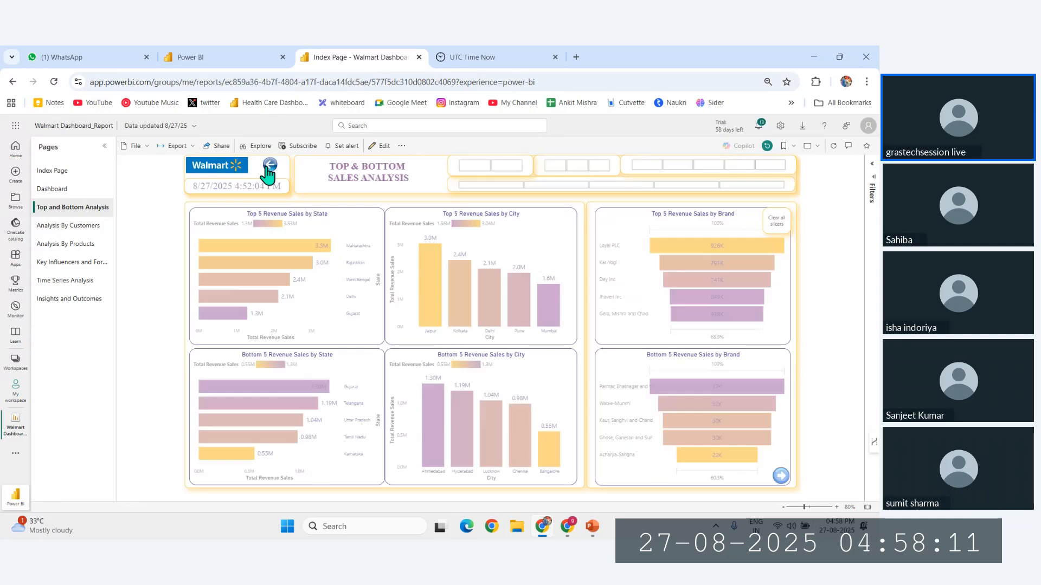
left_click(270, 166)
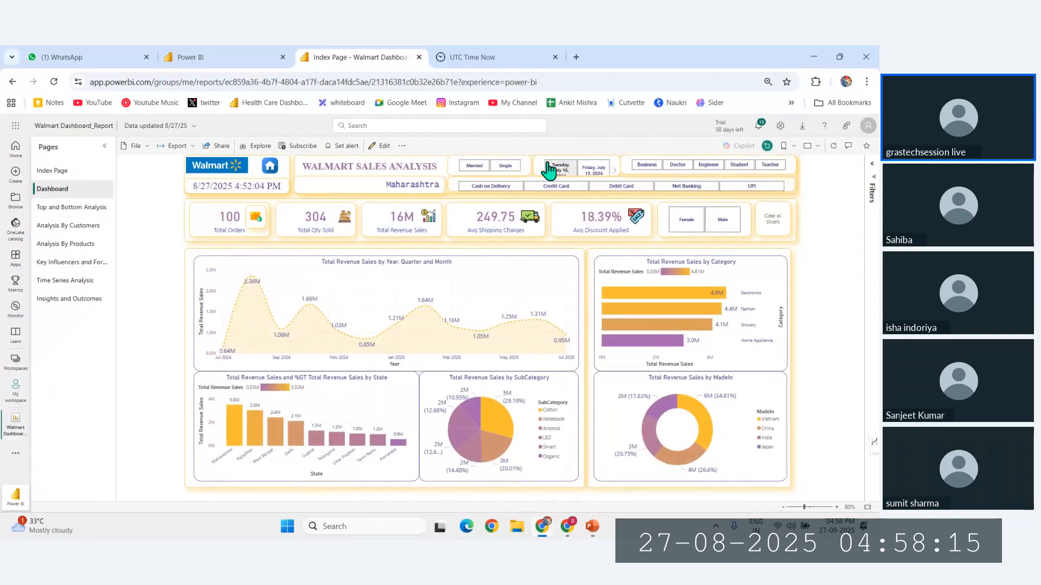
left_click(274, 174)
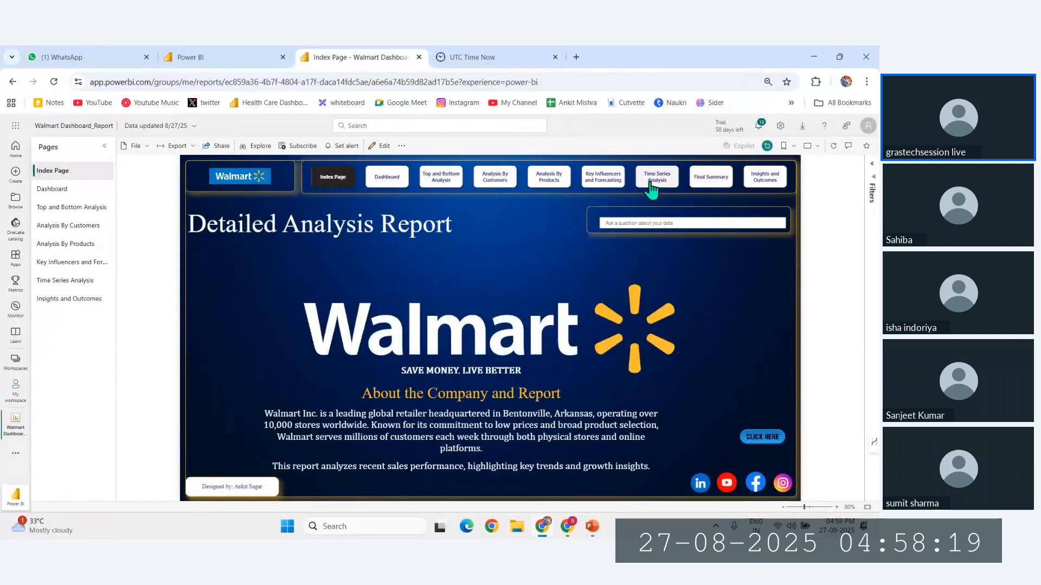
View the Key Influencers and Forecasting page and go back to the Top and Bottom Analysis page.
left_click(599, 187)
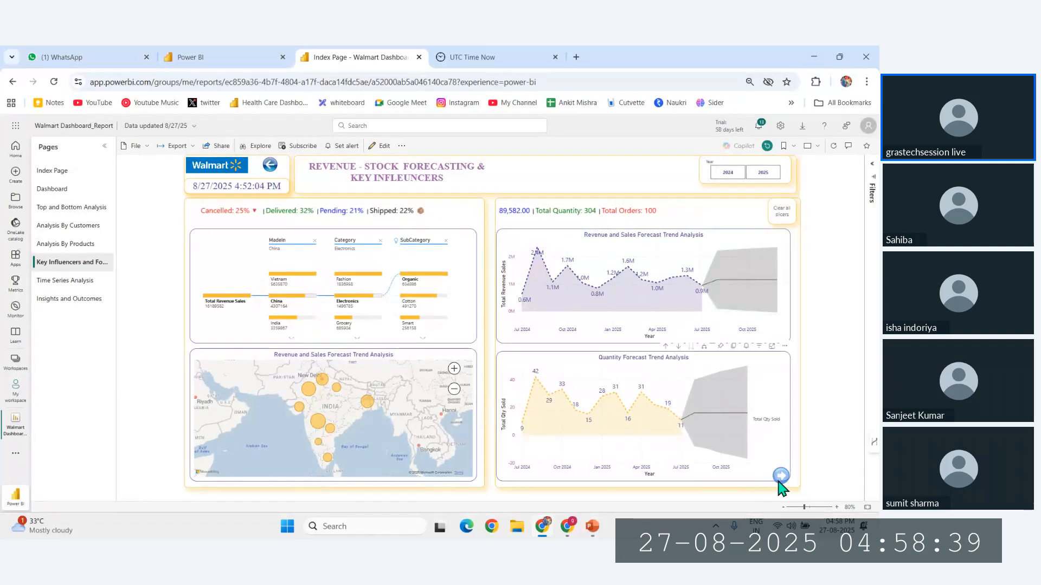
left_click(271, 166)
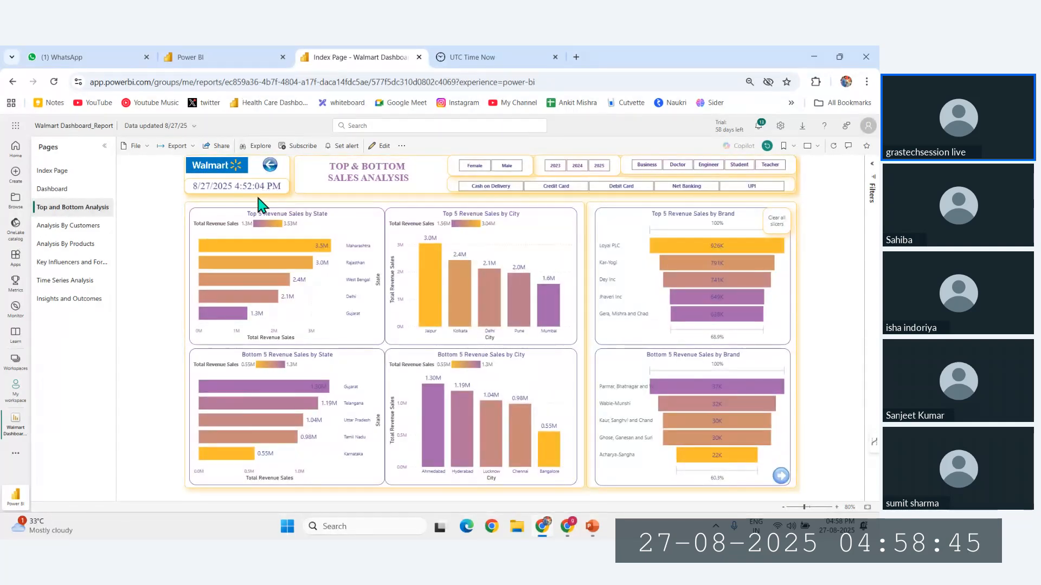
Reload the published report and view its Insights and Outcomes page.
left_click(54, 81)
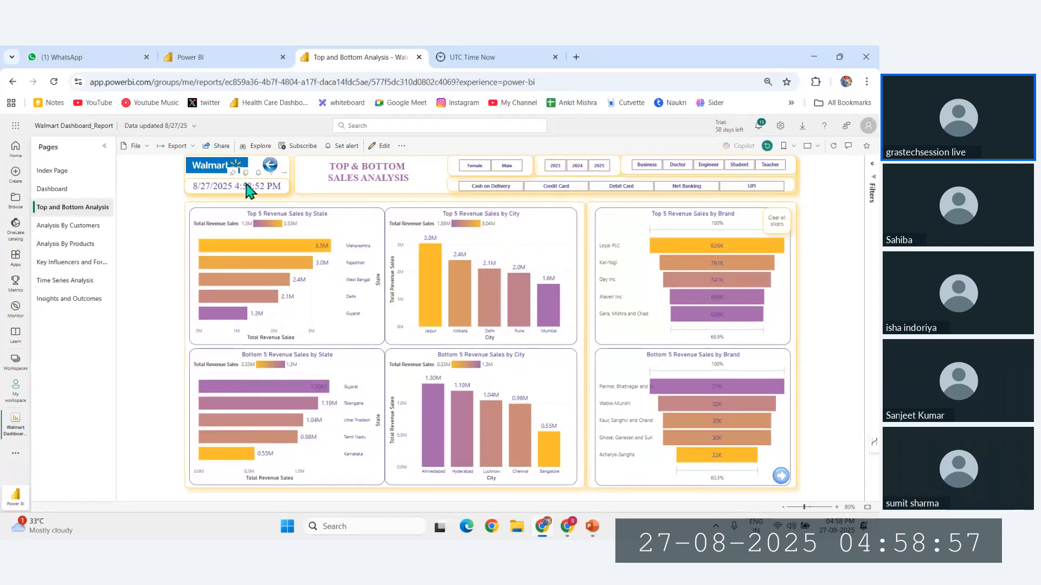
left_click(79, 301)
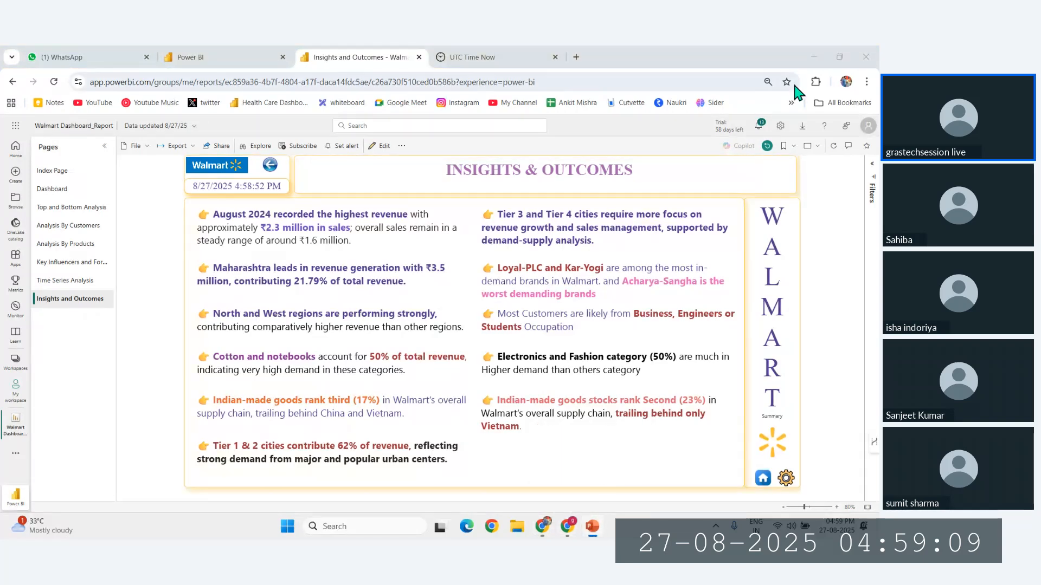
Switch to the Microsoft-Power-BI-Storytelling presentation in PowerPoint and acknowledge the work account notice on the first slide.
left_click(814, 56)
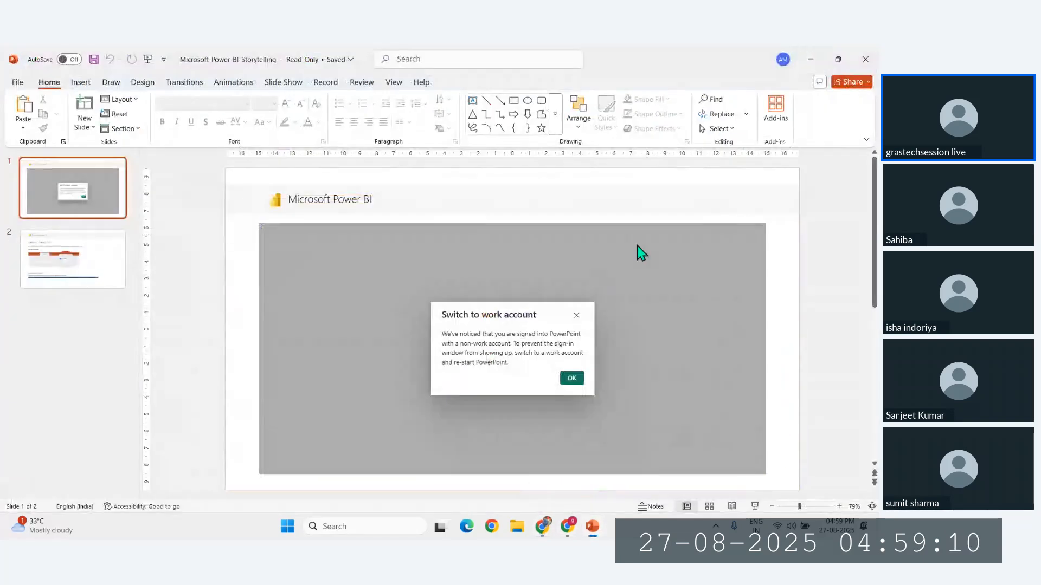
left_click(574, 378)
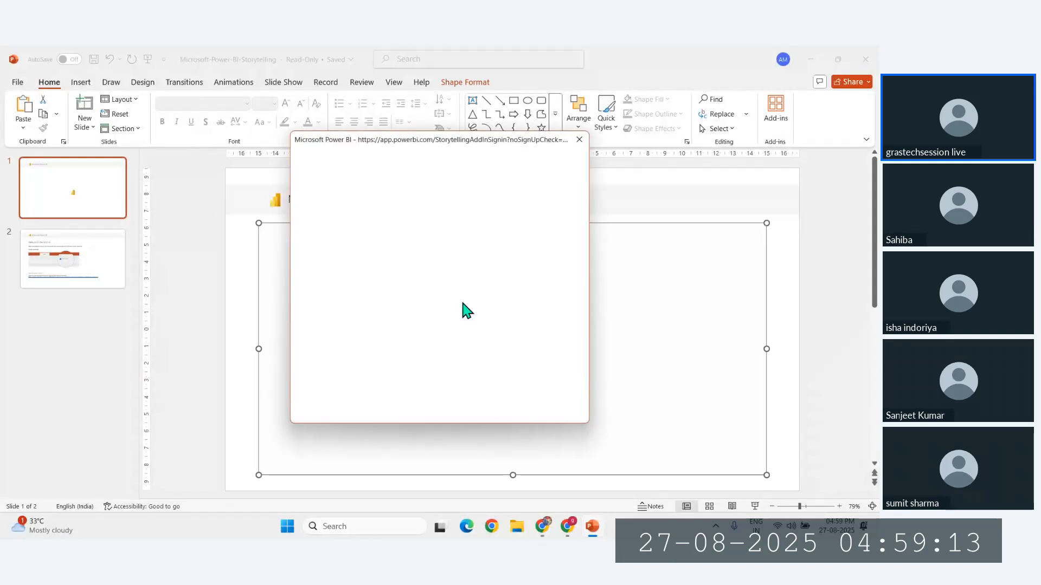
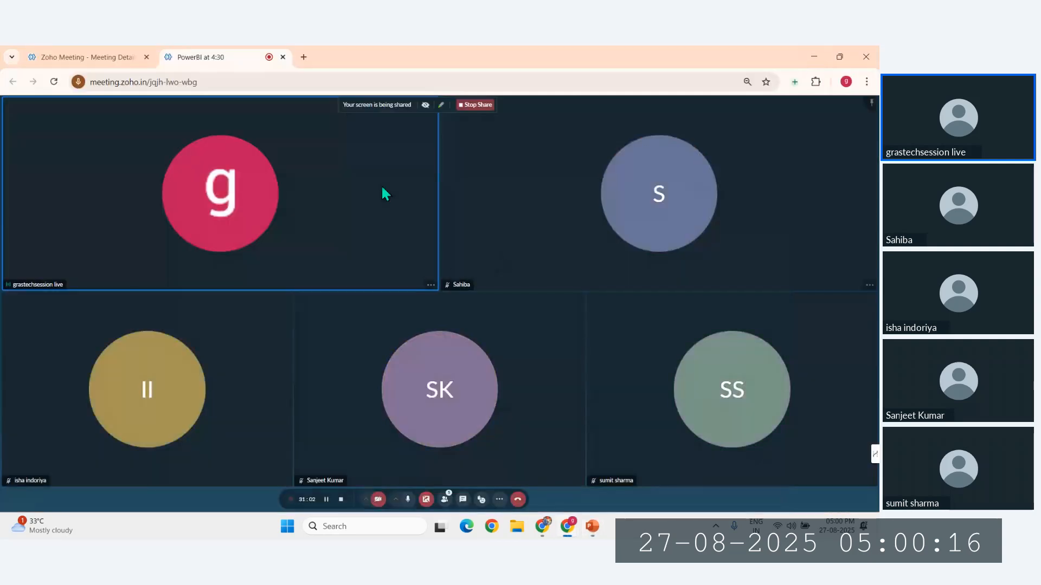
Return to the Walmart report in the browser and open its secure embed settings for a website or portal.
key("alt+Tab")
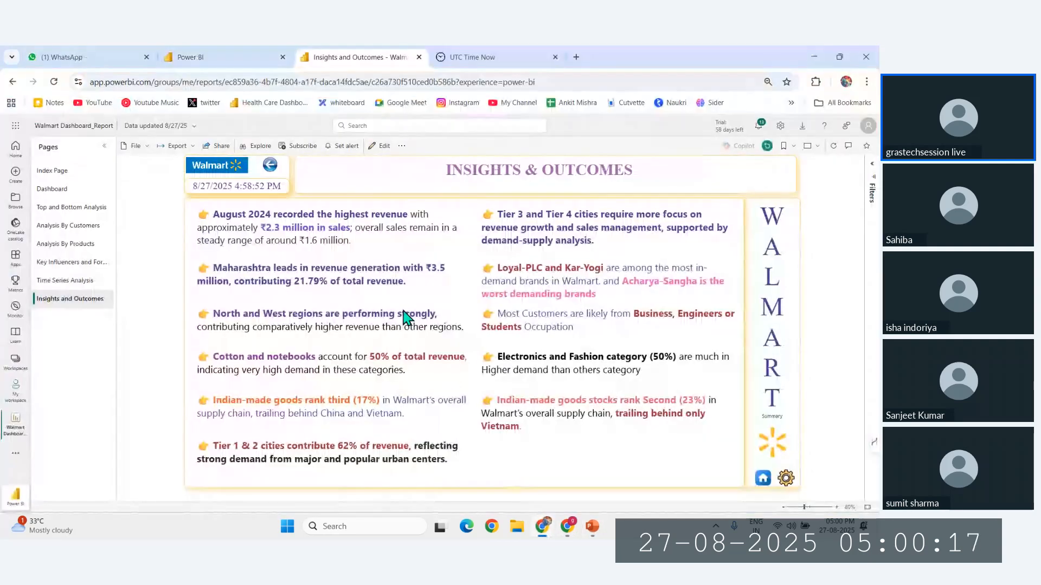
left_click(183, 146)
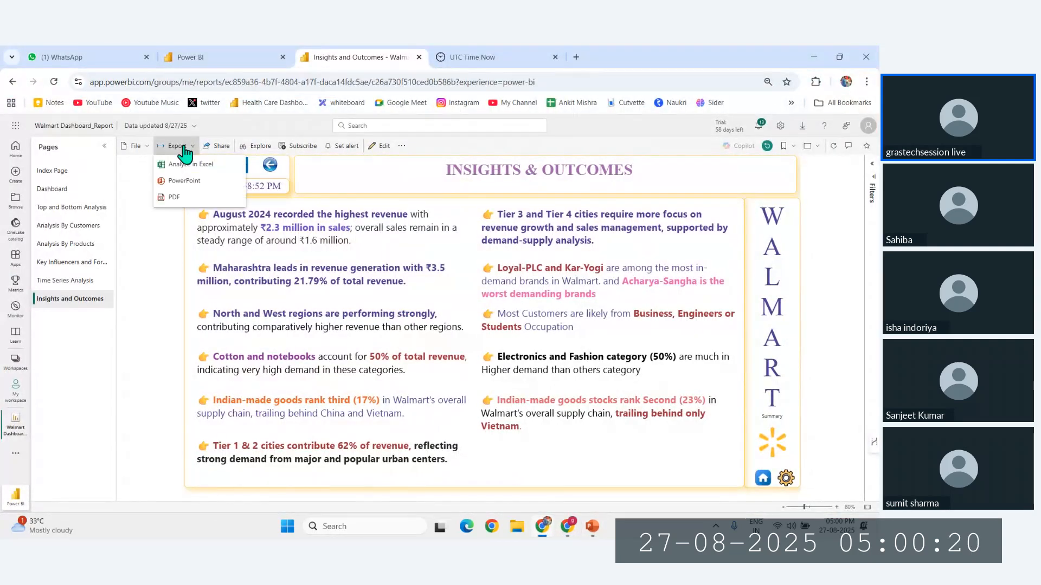
left_click(138, 146)
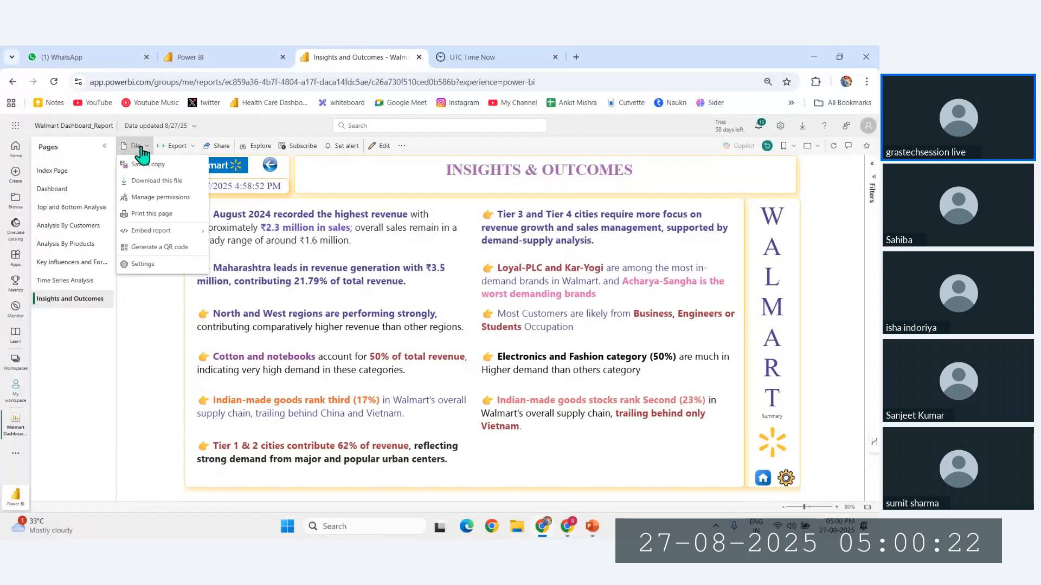
mouse_move(149, 233)
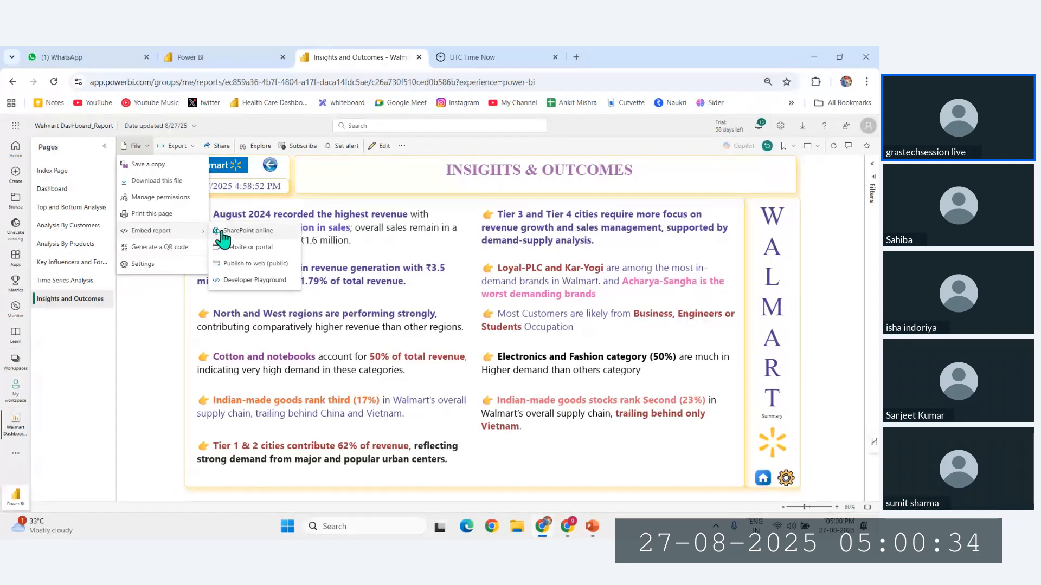
left_click(245, 247)
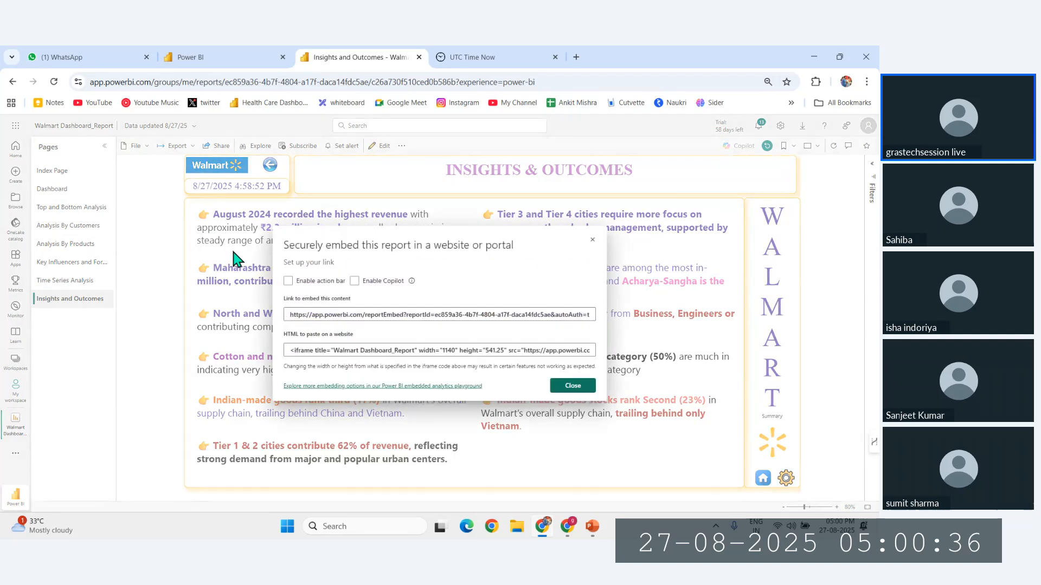
Enable the action bar without Copilot, copy the HTML code for pasting on a website, and close the embed settings.
left_click(290, 350)
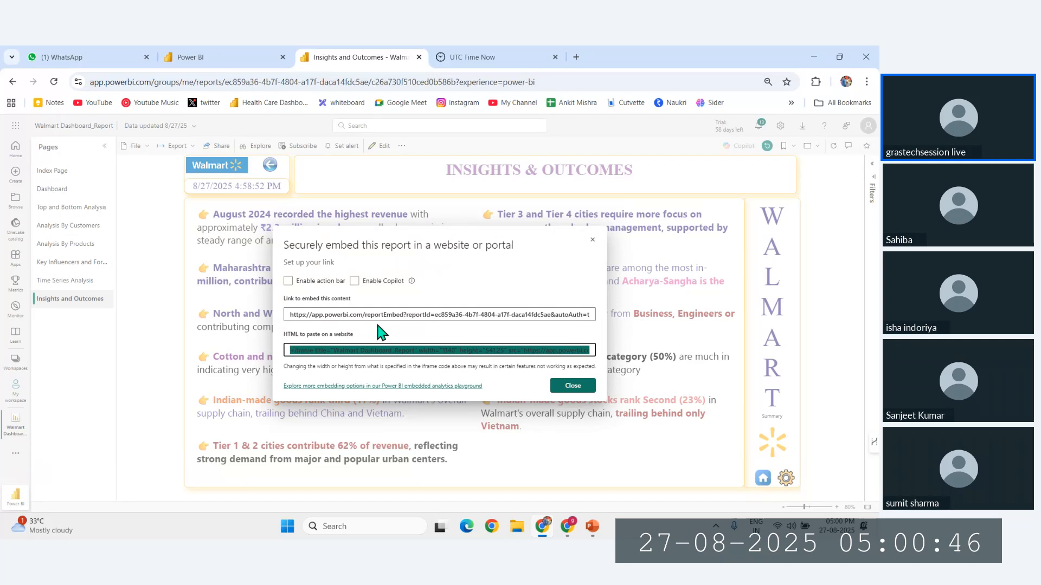
left_click(288, 281)
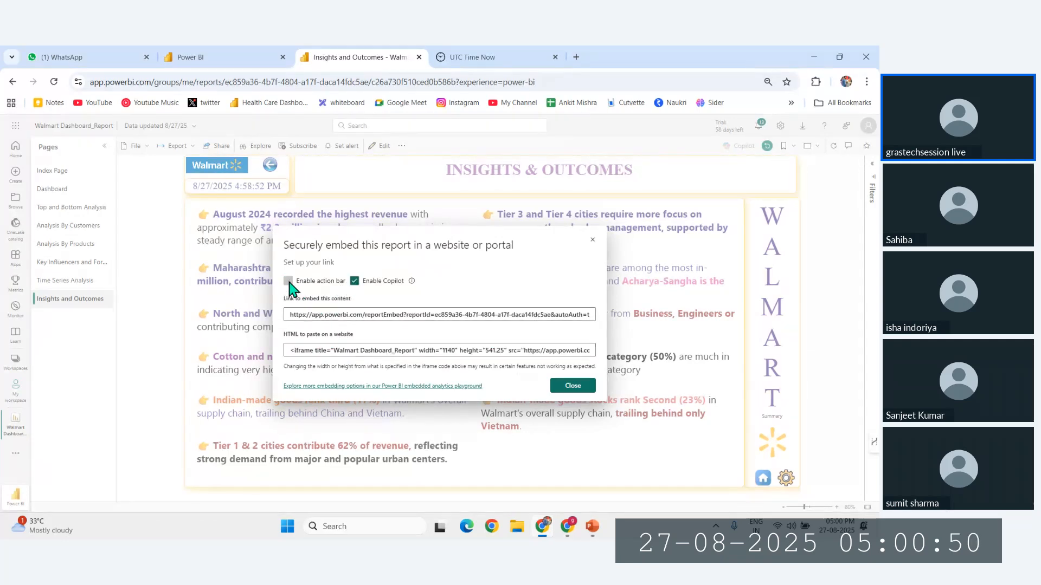
left_click(354, 281)
left_click(288, 281)
left_click(328, 351)
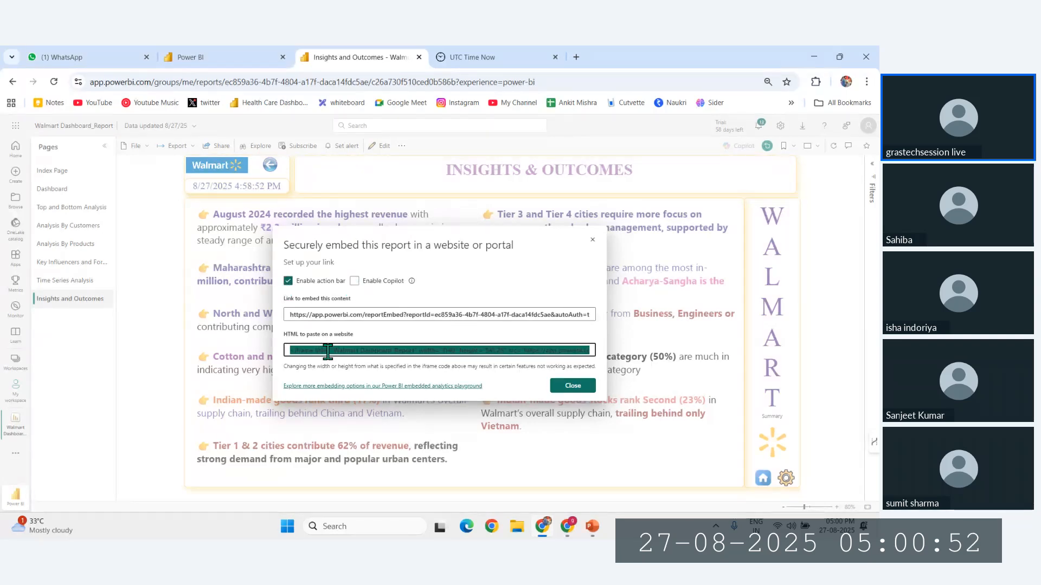
left_click(580, 391)
Search Google for grastech in a new browser tab and open the GRAStech website.
left_click(482, 59)
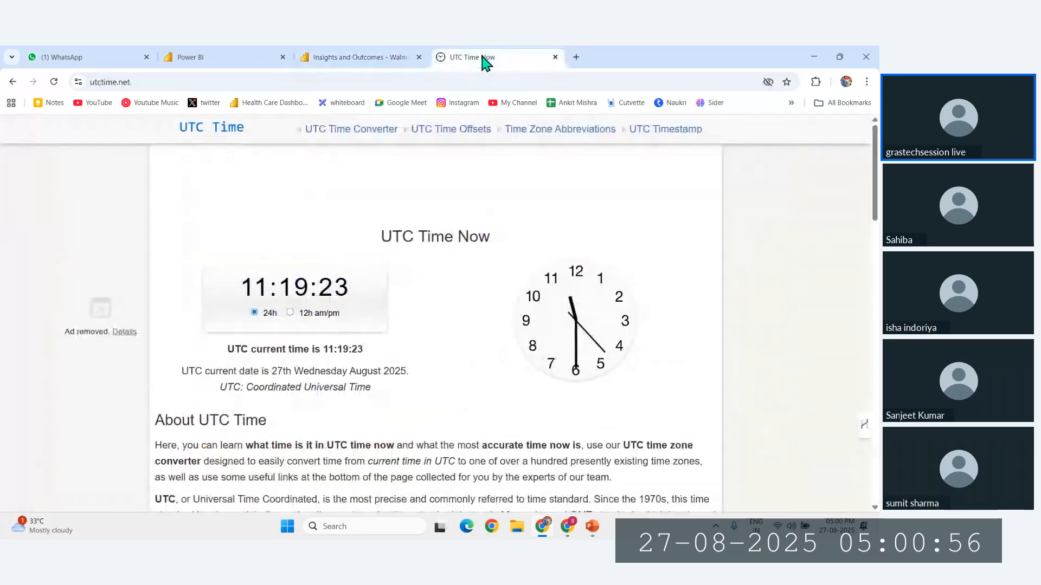
left_click(576, 58)
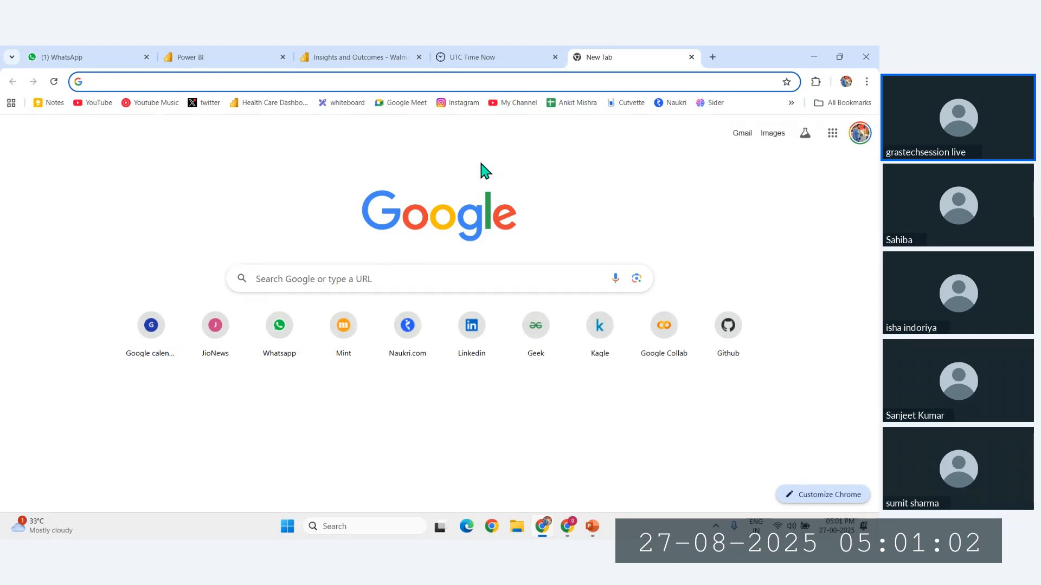
type("grast")
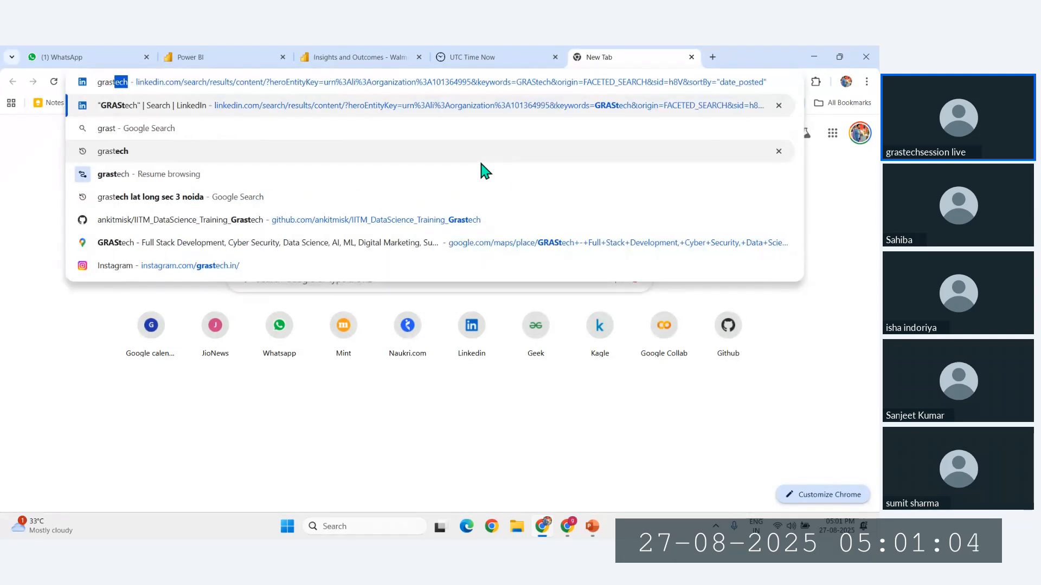
left_click(481, 161)
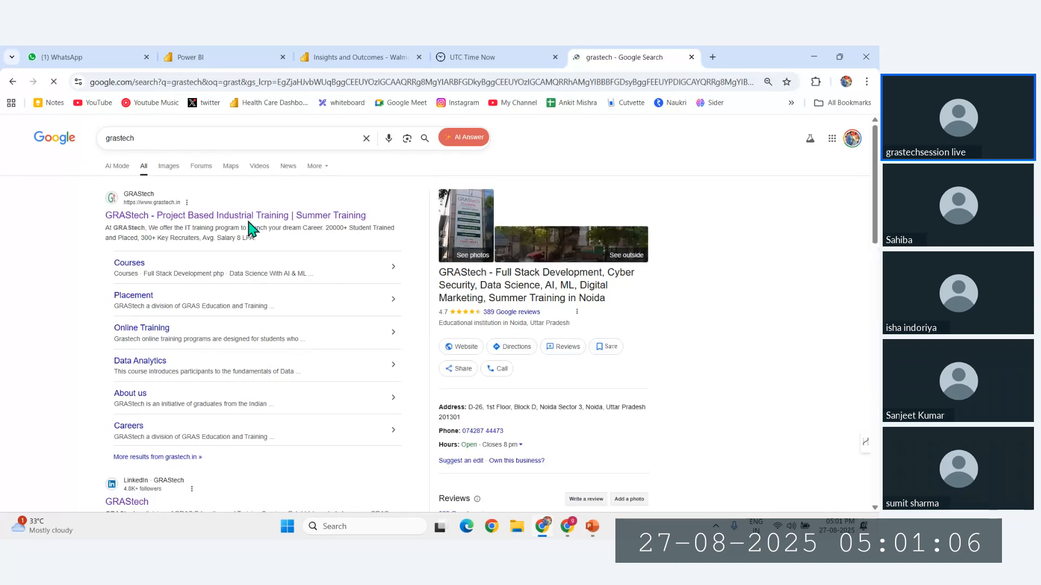
left_click(250, 222)
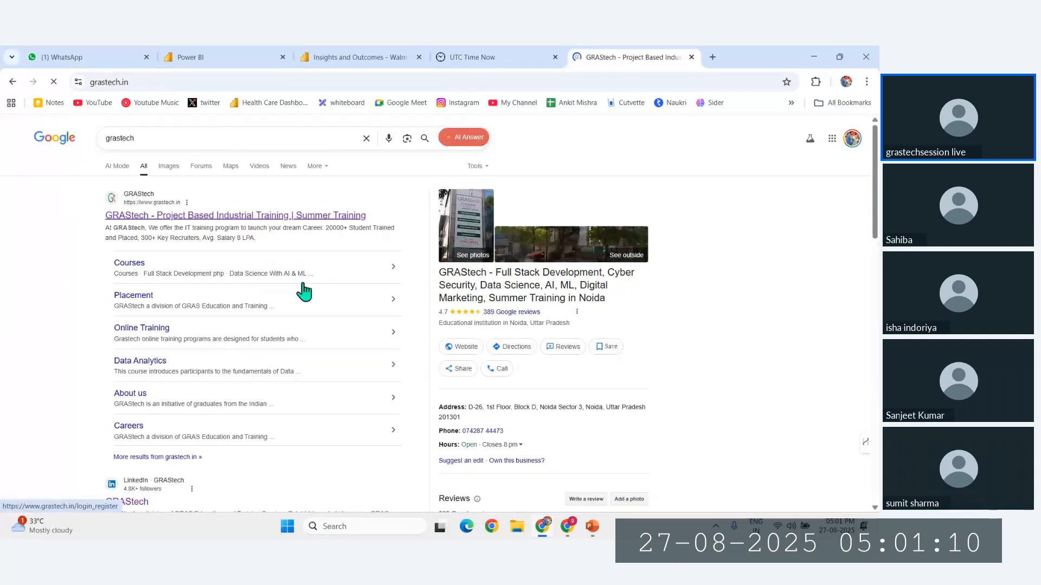
Inspect the GRAStech homepage in the developer tools and select the courses-category section element.
scroll(441, 350, "down", 5)
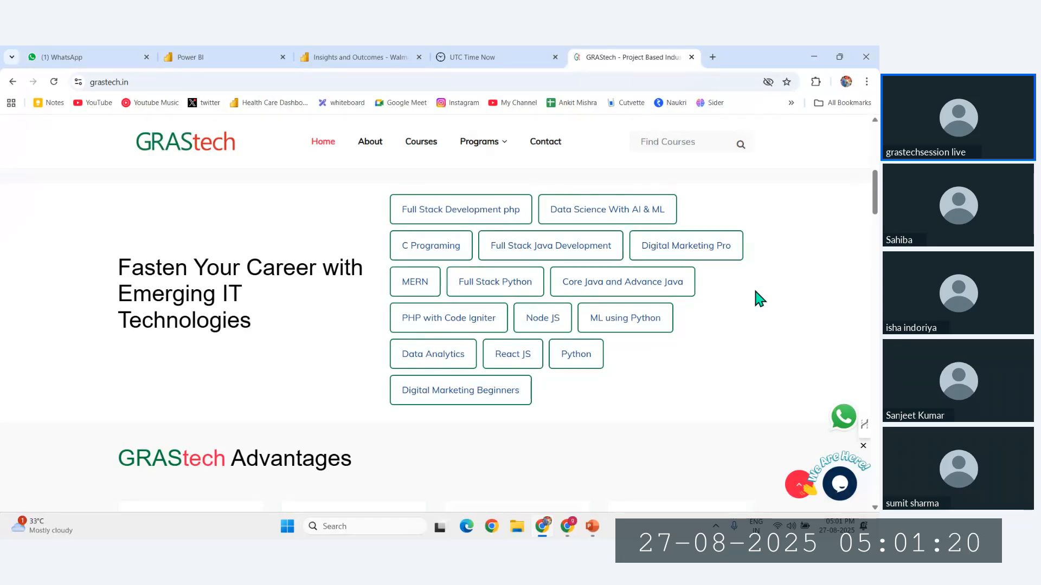
key("ctrl+shift+i")
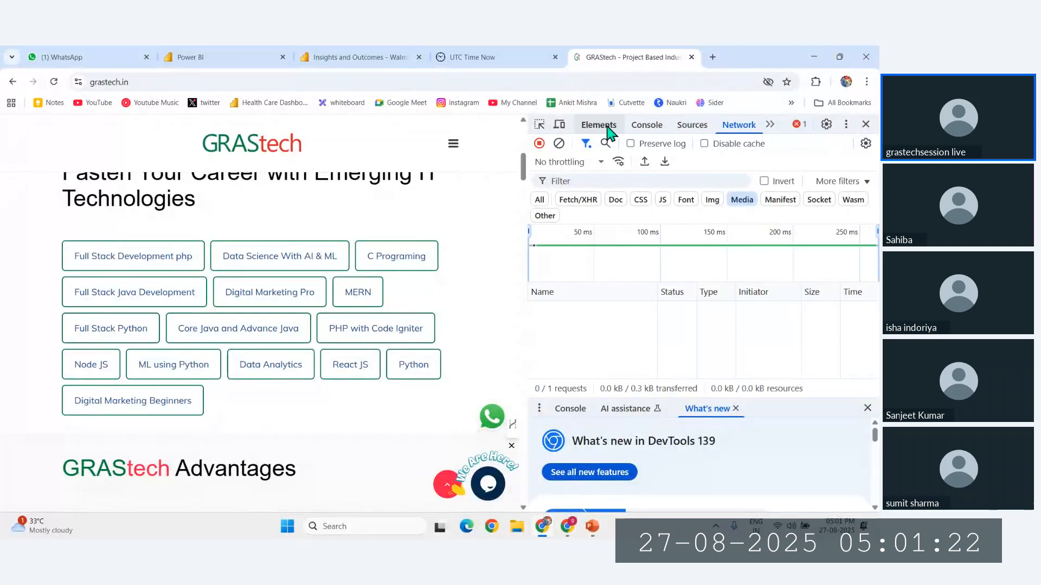
left_click(602, 125)
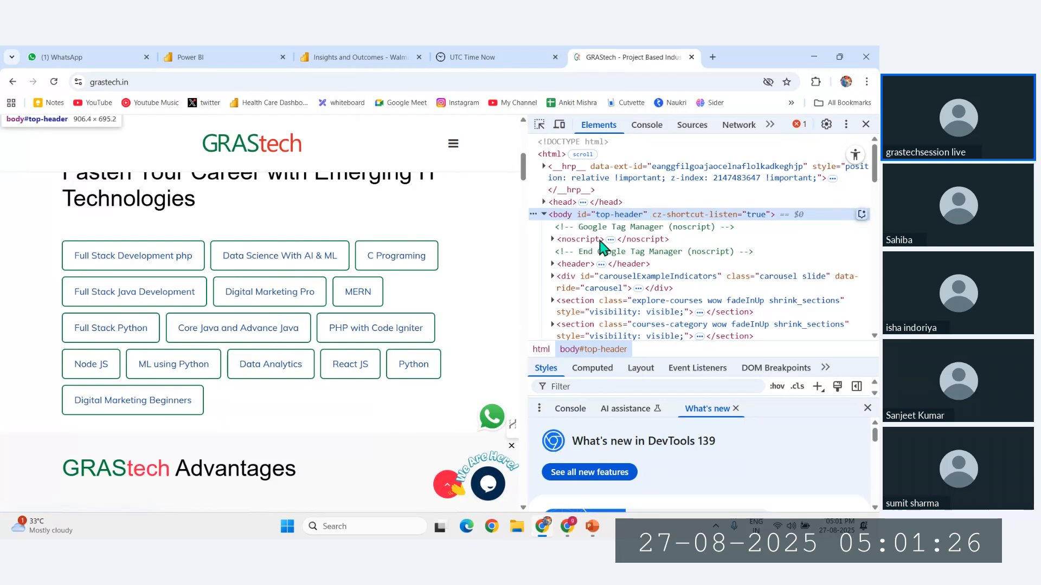
scroll(588, 227, "down", 2)
left_click(592, 197)
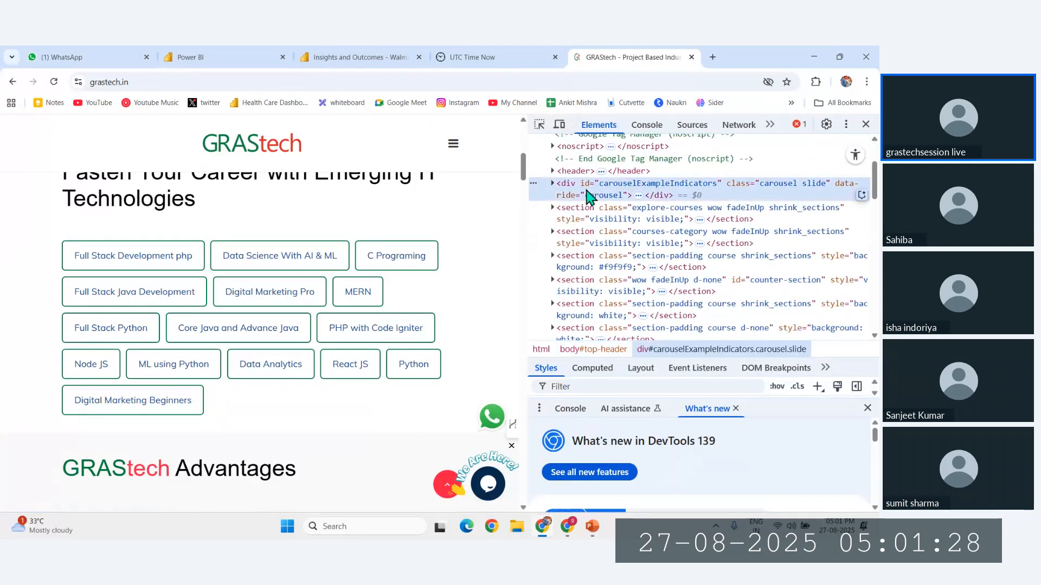
right_click(222, 239)
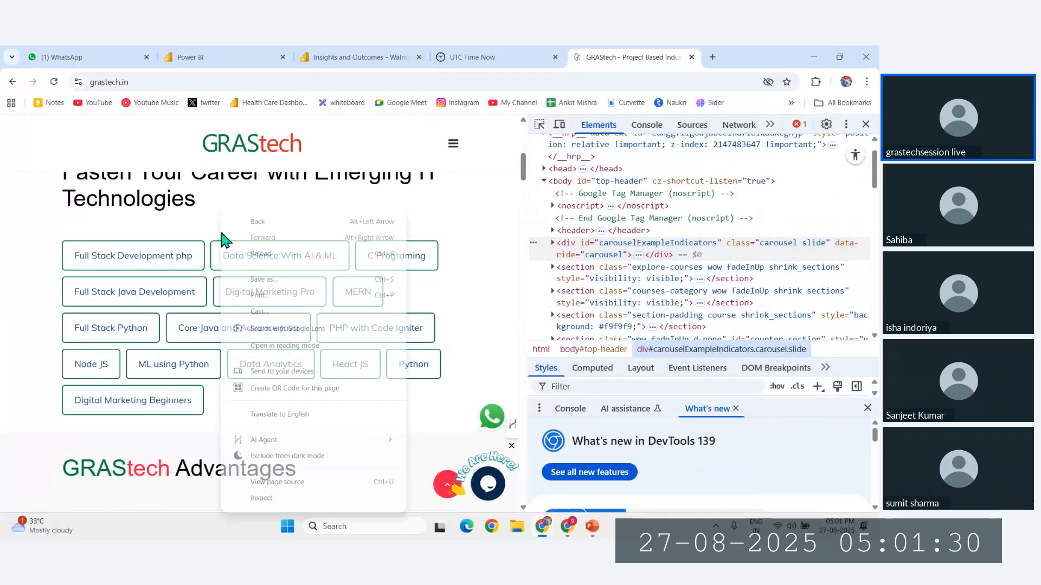
left_click(277, 508)
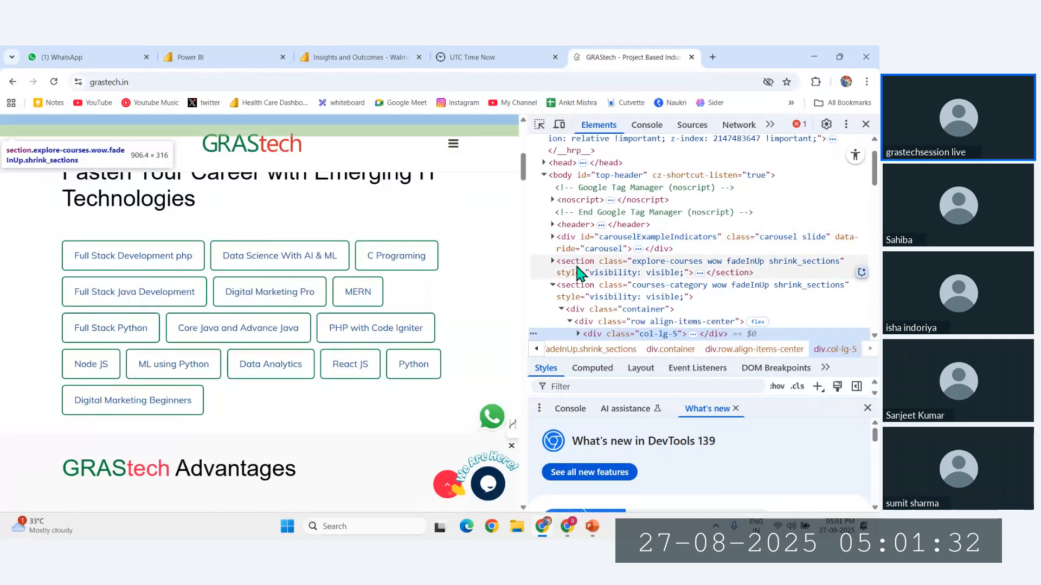
left_click(576, 297)
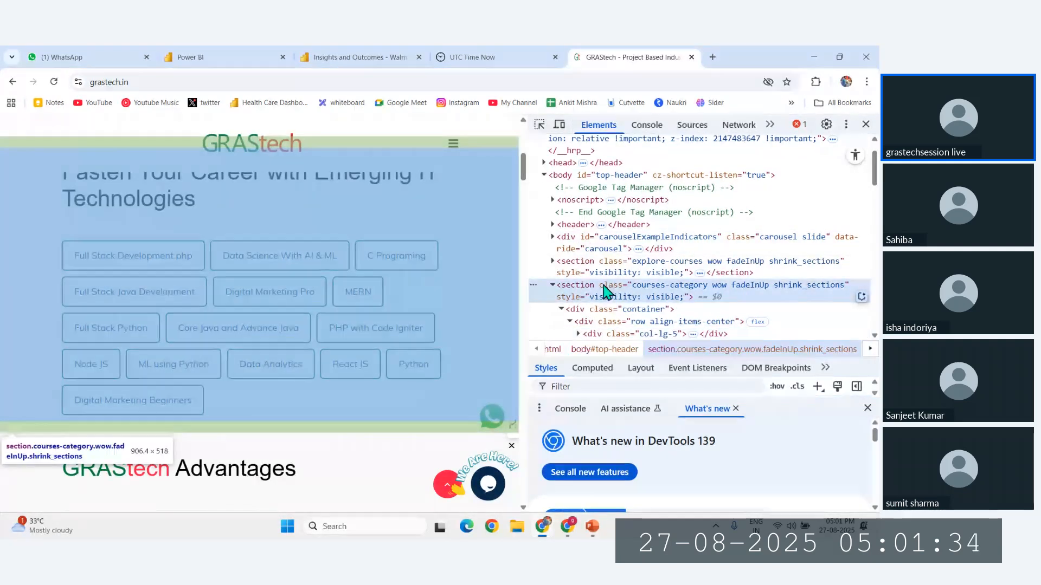
Replace the HTML of the col-lg-7 div holding the course links with the copied Walmart Dashboard_Report iframe code, 1140 wide and 541.25 high.
scroll(604, 292, "down", 1)
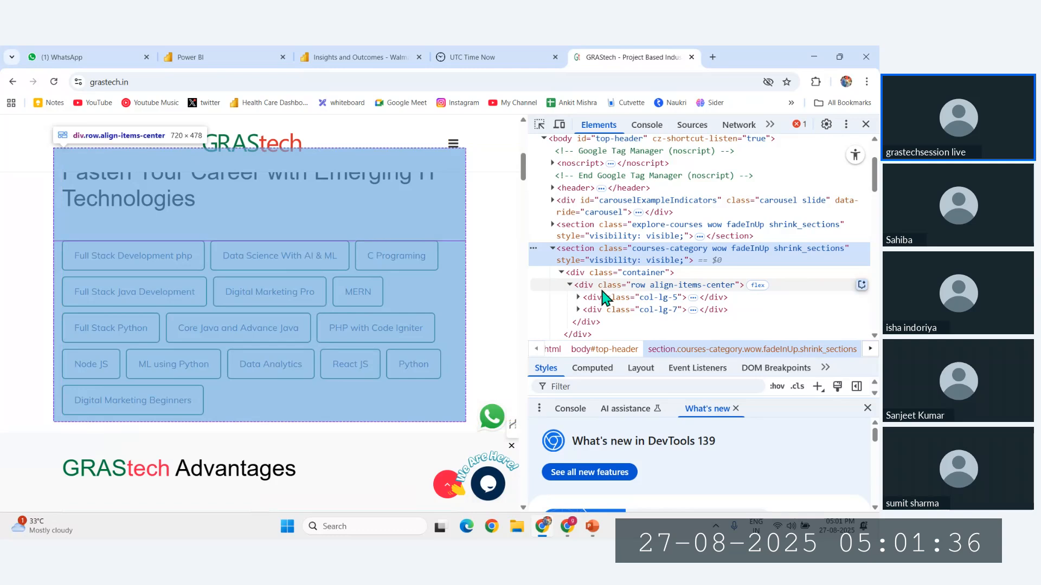
scroll(603, 292, "down", 3)
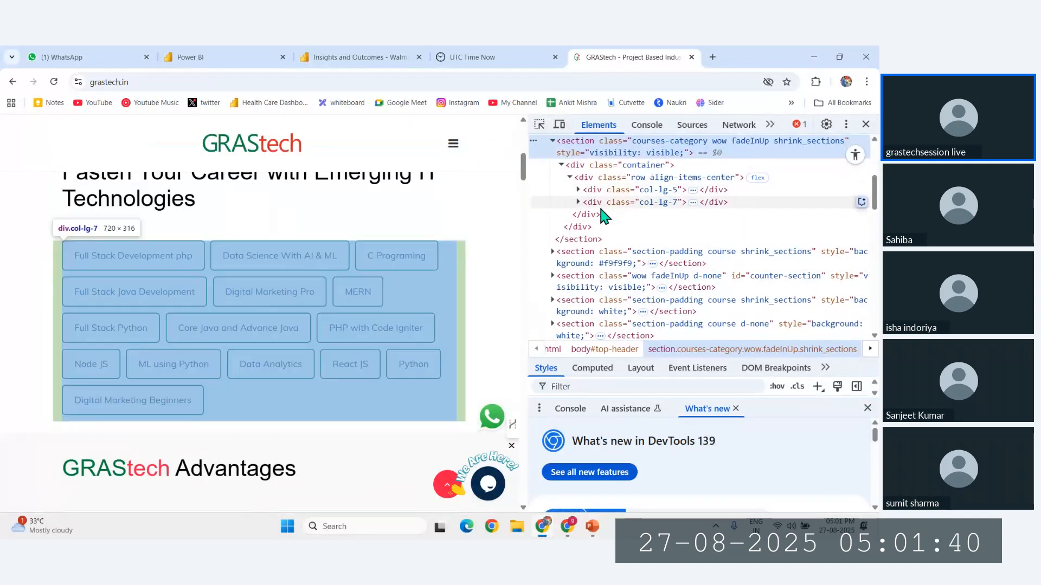
left_click(596, 202)
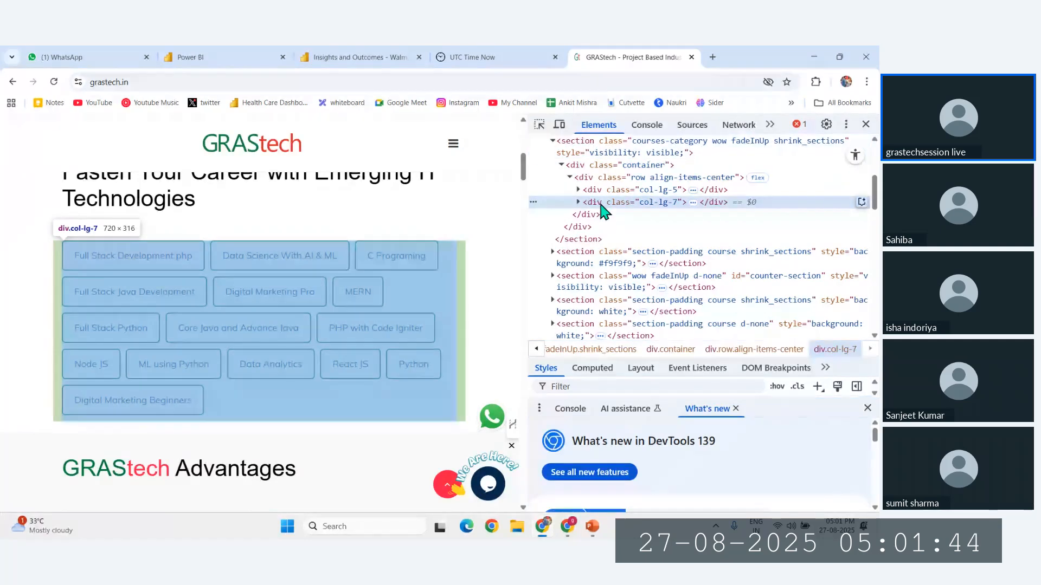
right_click(602, 207)
left_click(646, 193)
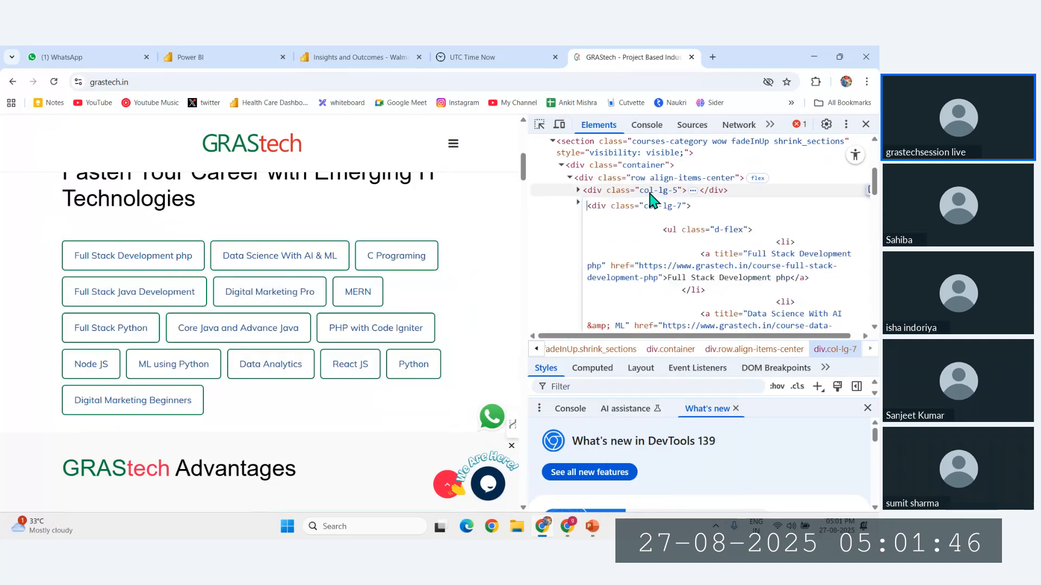
key("ctrl+a")
type("<iframe title=\"Walmart Dashboard_Report\" width=\"1140\" height=\"541.25\" src=\"https://app.powerbi.com/reportEmbed?reportId=ec859a36-4b7f-4804-a17f-daca14fdc5ae&autoAuth=true&ctid=56c1d497-700b-49cf-8f8d-3dd6b20d522f&actionBarEnabled=true\" frameborder=\"0\" allowFullScreen=\"true\"></iframe>")
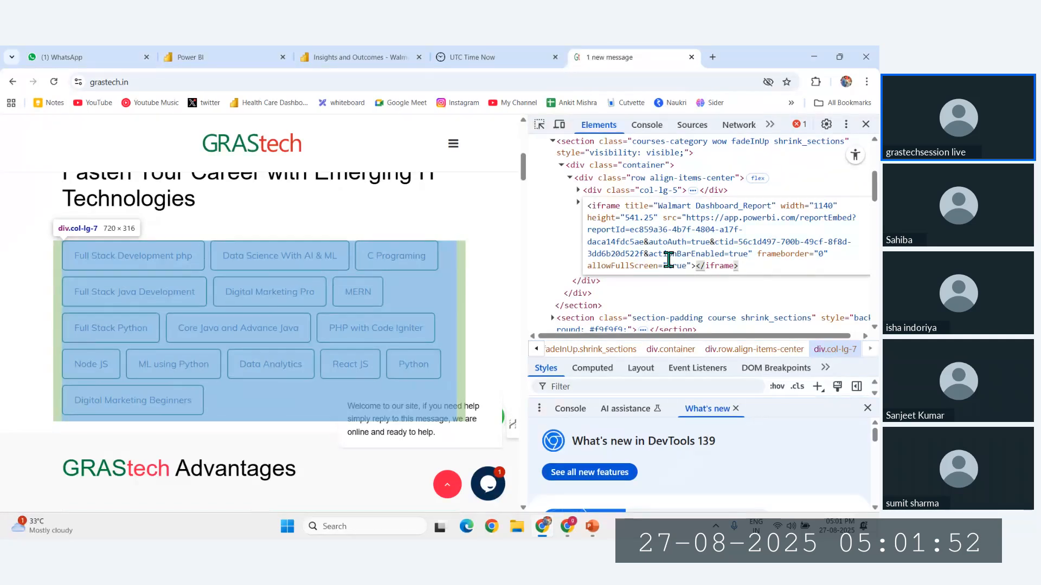
key("Return")
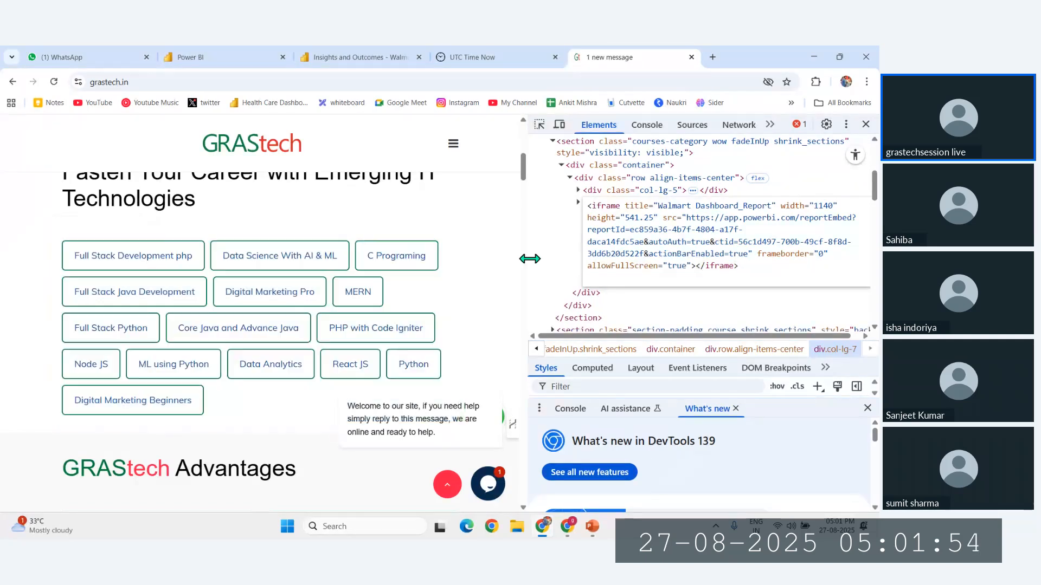
left_click(530, 258)
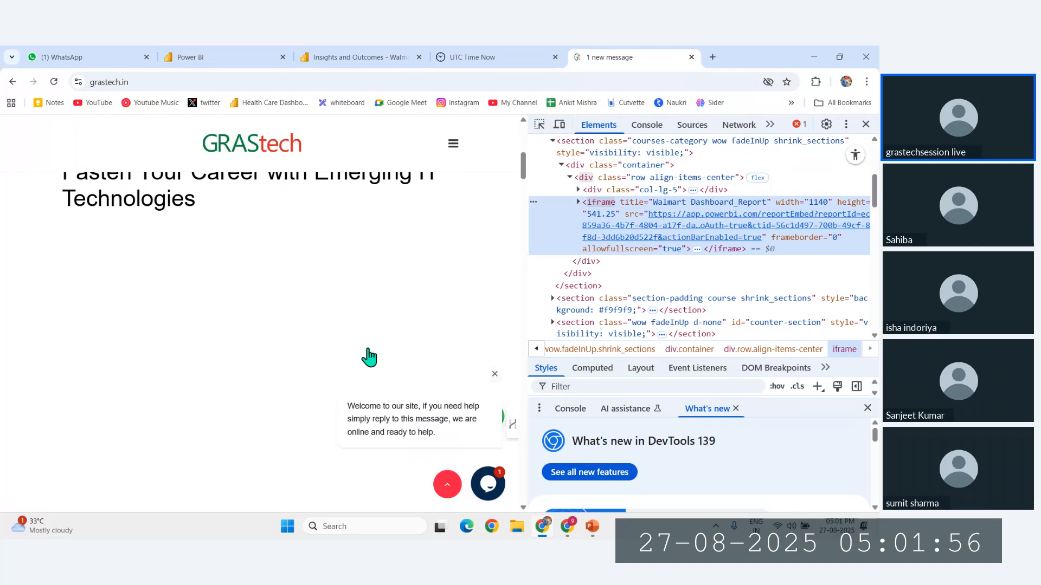
Close the developer tools and sign in to Power BI within the embedded frame to load the Walmart report.
left_click(866, 124)
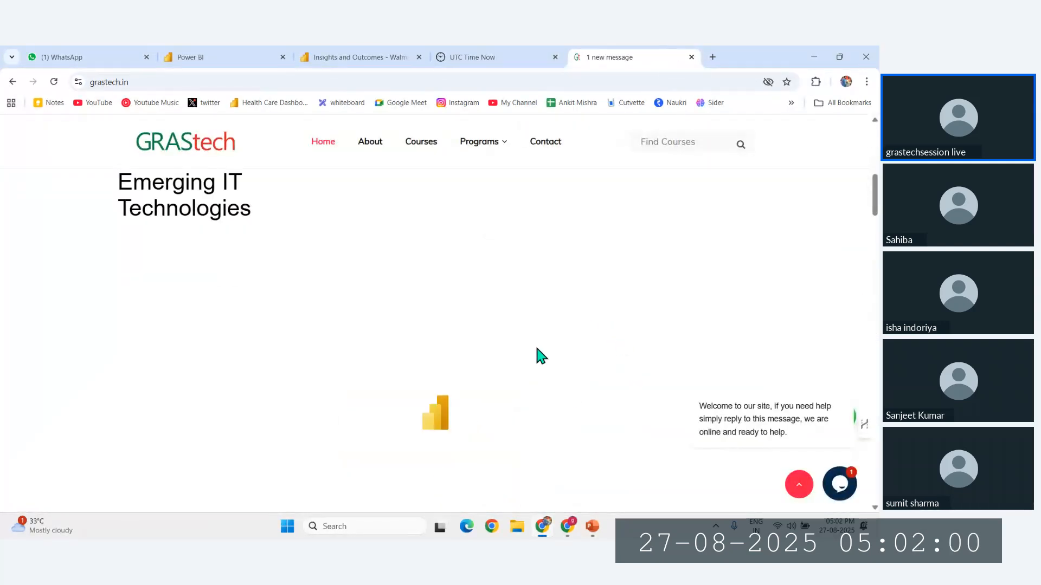
scroll(569, 320, "down", 1)
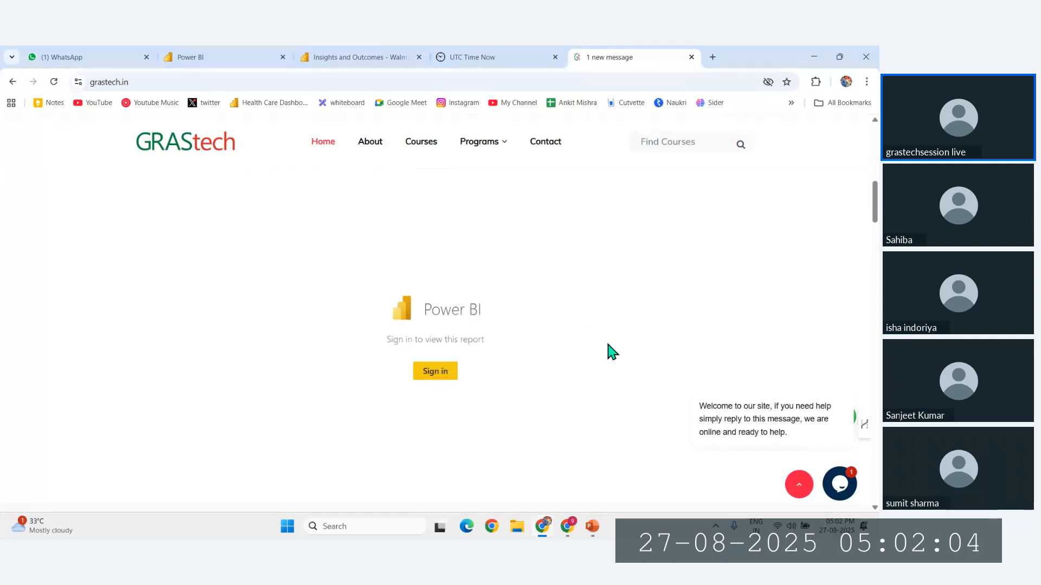
left_click(438, 373)
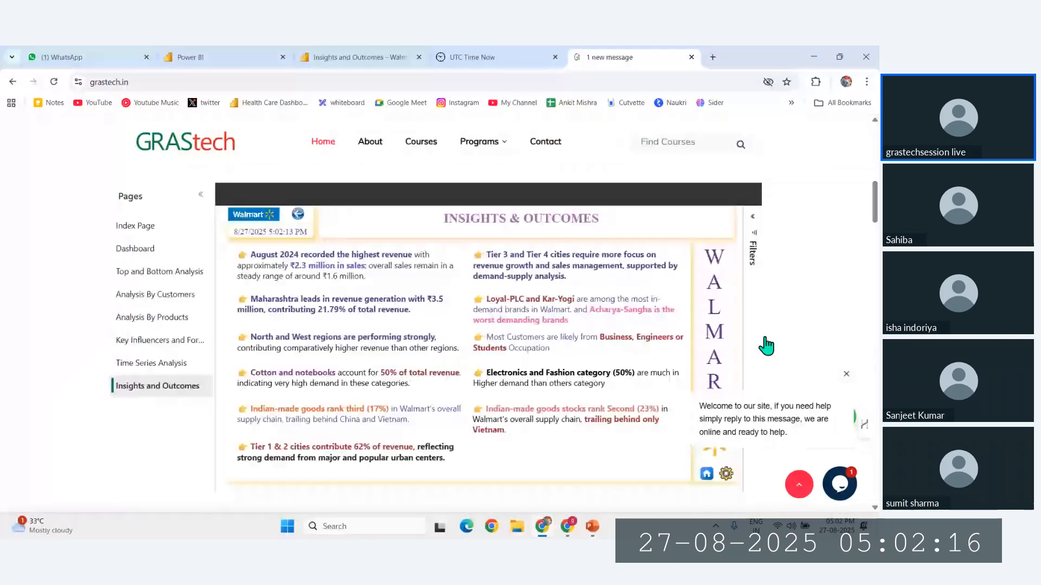
Examine how the embedded Walmart report's Insights and Outcomes page sits between the surrounding sections of the GRAStech homepage.
scroll(766, 346, "up", 6)
scroll(766, 345, "down", 5)
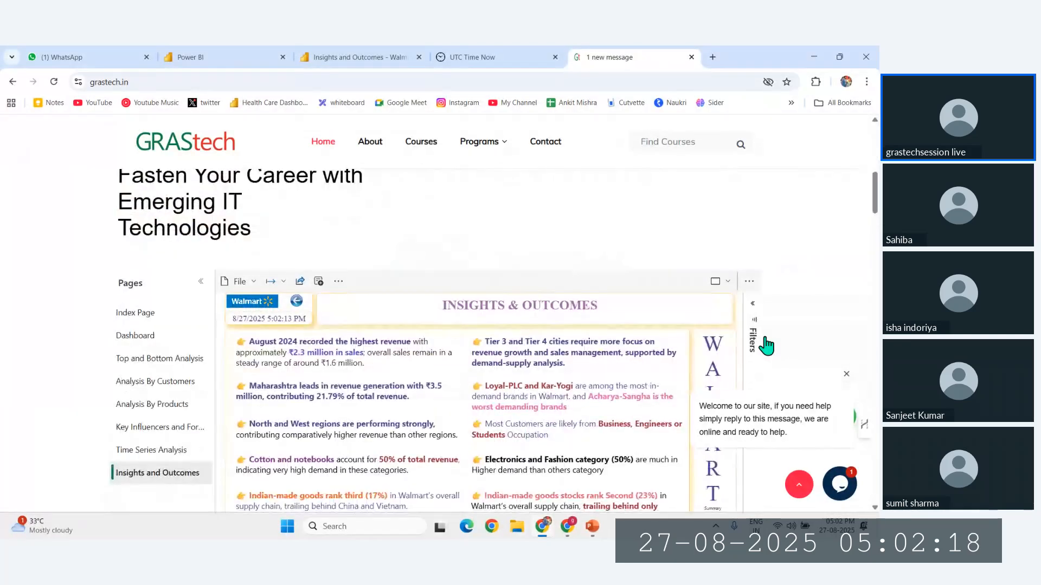
scroll(824, 374, "down", 5)
scroll(799, 367, "up", 9)
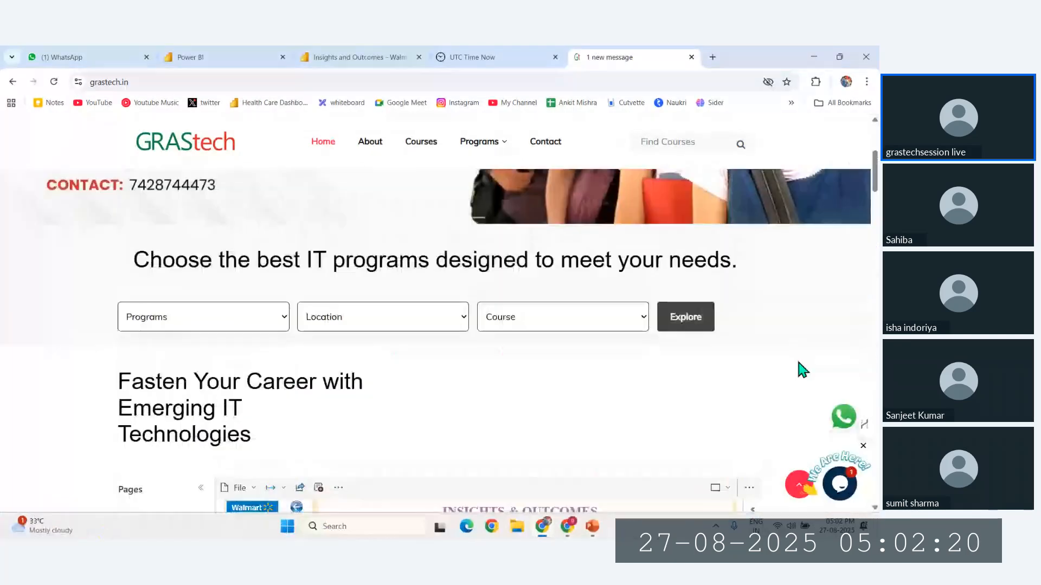
scroll(799, 367, "down", 7)
scroll(770, 359, "up", 1)
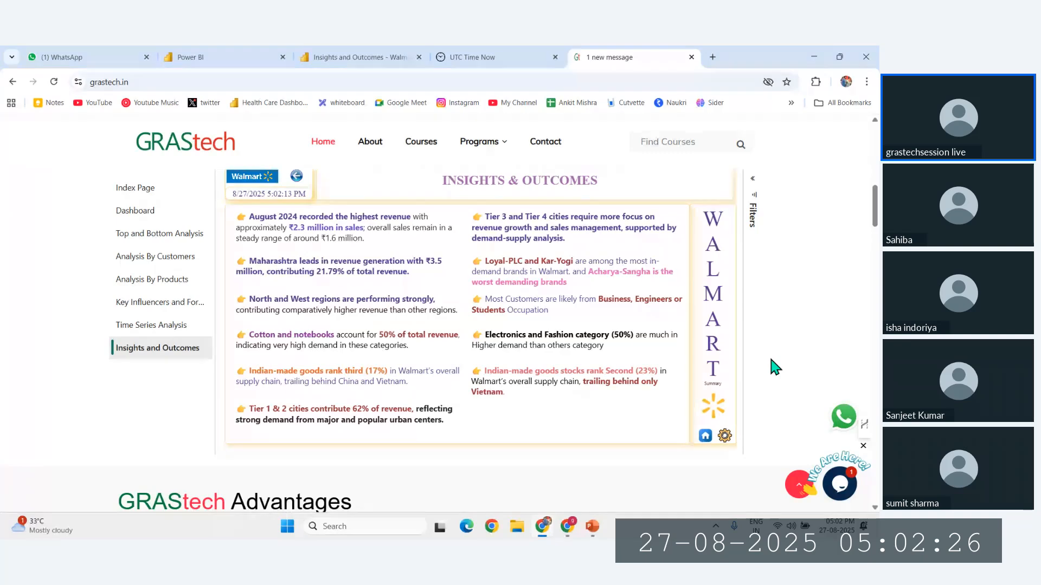
scroll(347, 336, "up", 1)
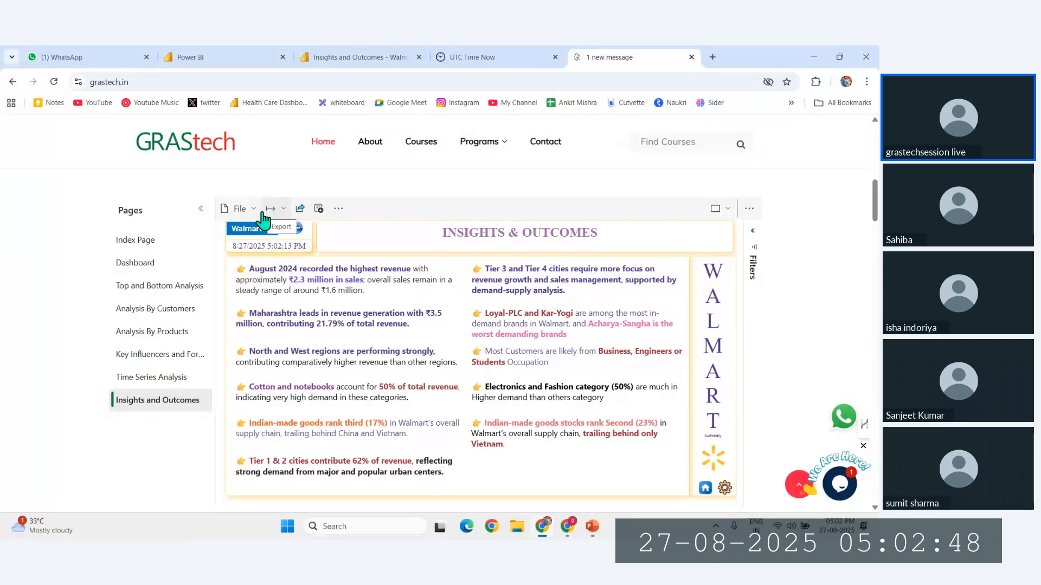
scroll(302, 227, "down", 2)
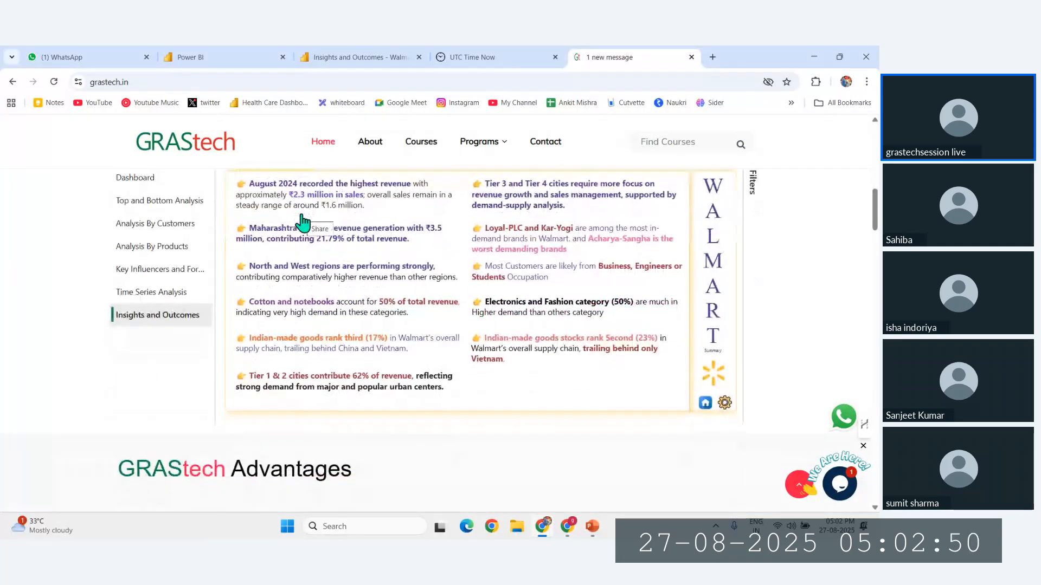
Return to the embedded report's Index Page through its home link, view it within the site, and open the Dashboard page.
left_click(704, 403)
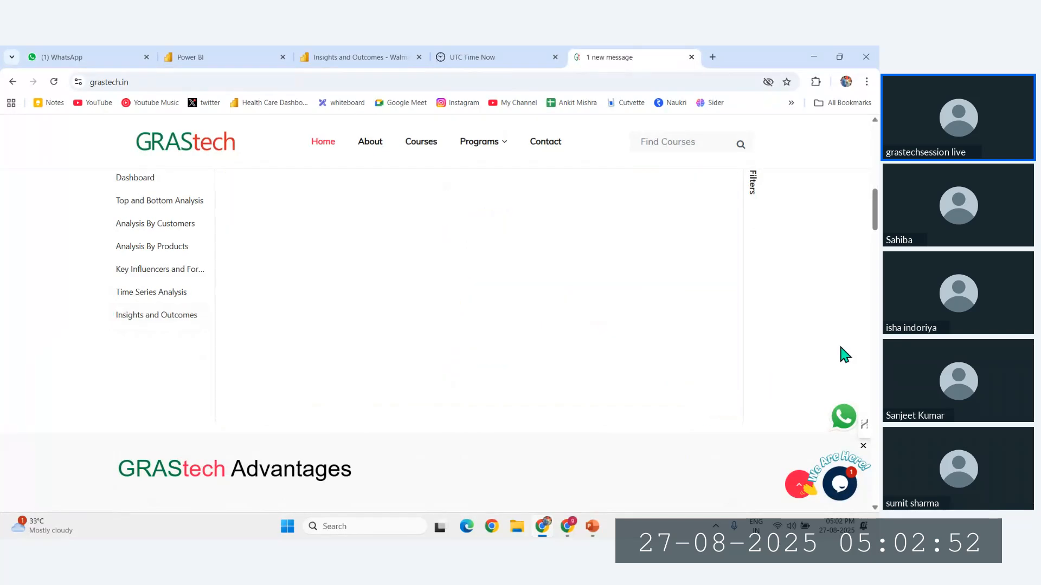
scroll(838, 341, "up", 2)
scroll(843, 355, "down", 2)
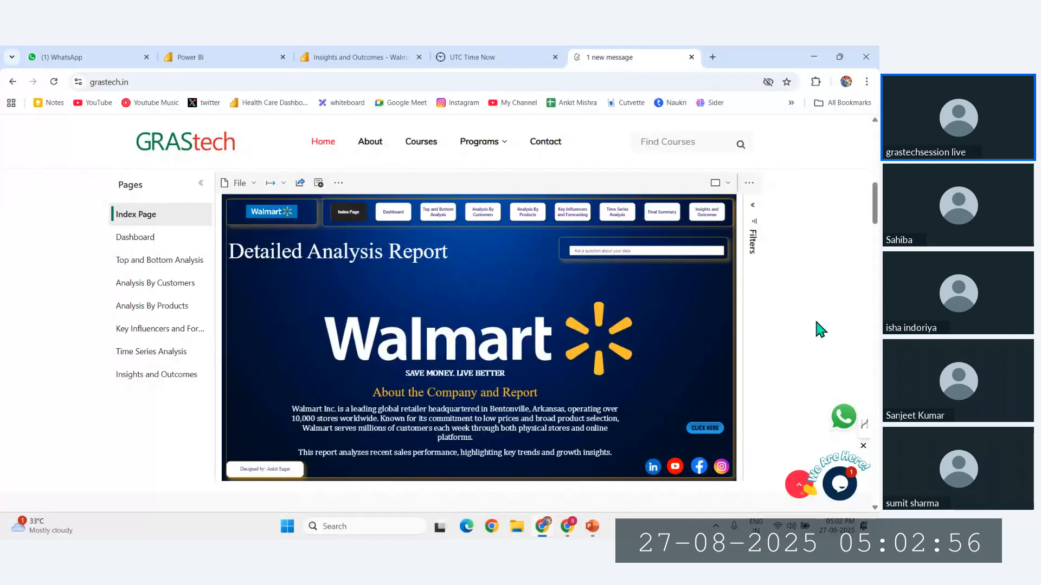
scroll(816, 321, "up", 3)
scroll(425, 285, "up", 3)
scroll(427, 280, "down", 10)
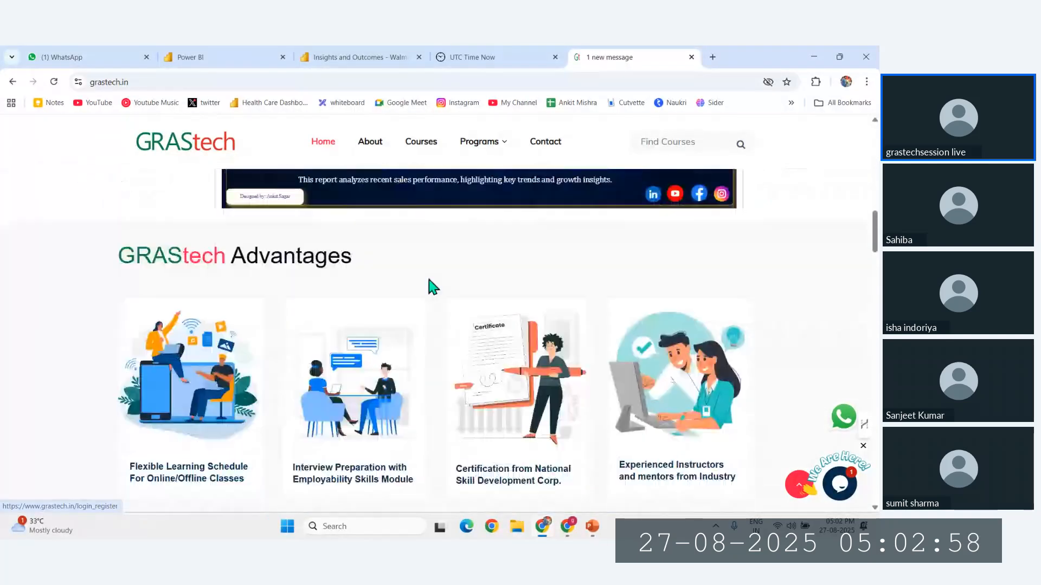
scroll(427, 279, "up", 4)
scroll(430, 285, "up", 2)
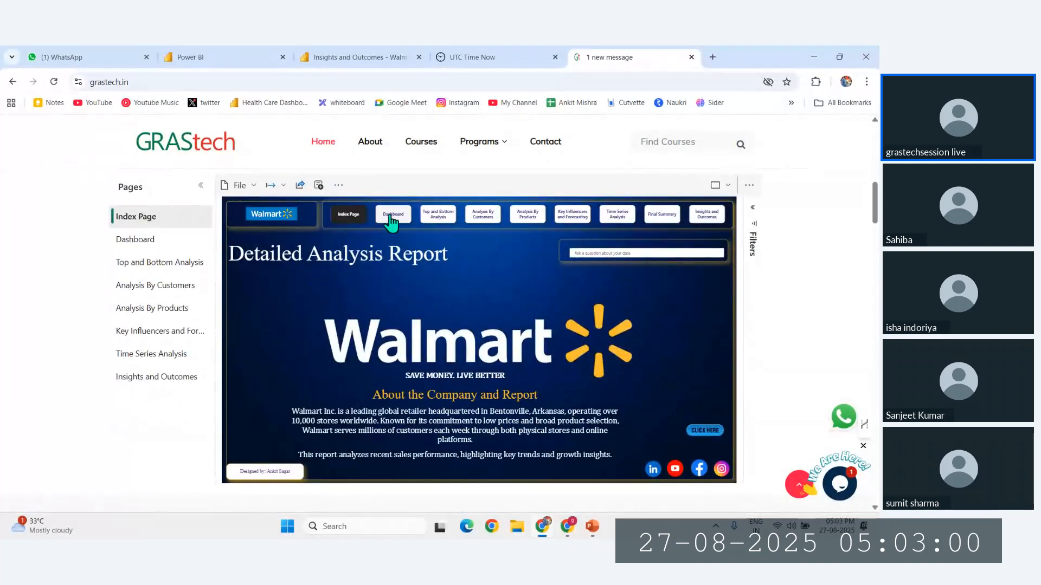
left_click(436, 224)
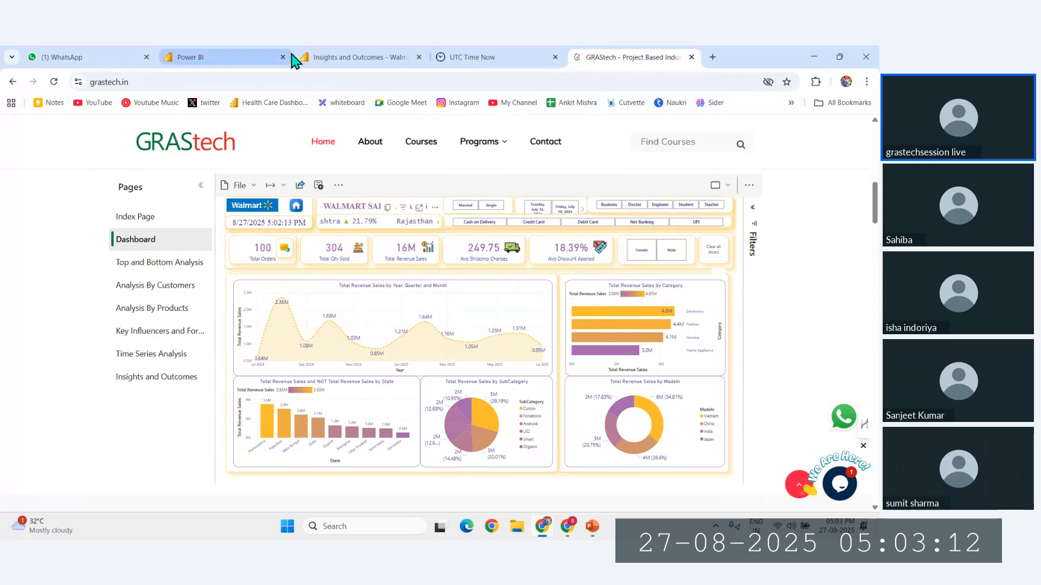
Switch to the original Walmart report opened in Power BI and return to the GRAStech page.
mouse_move(598, 282)
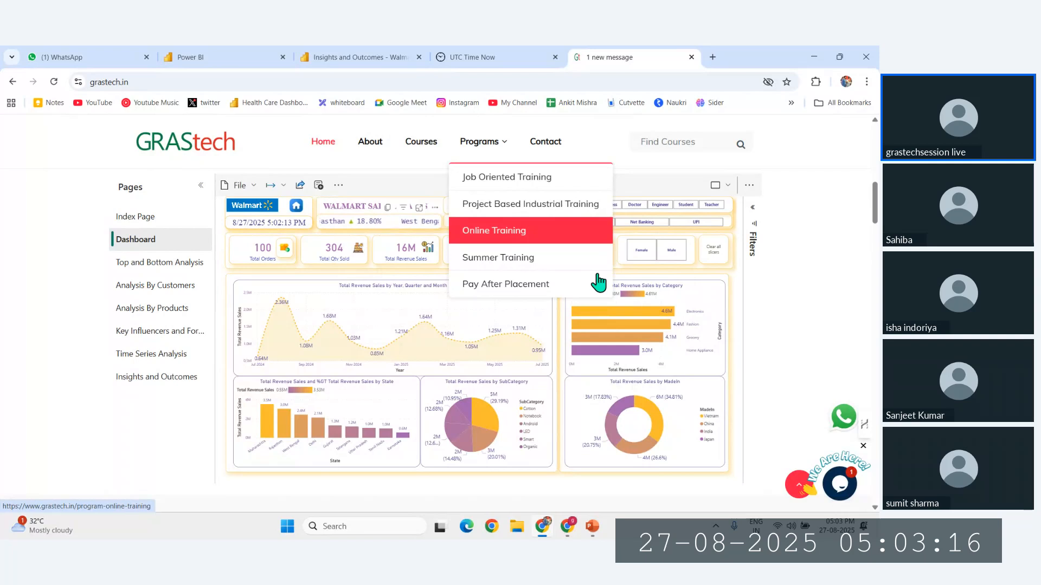
left_click(329, 56)
left_click(594, 55)
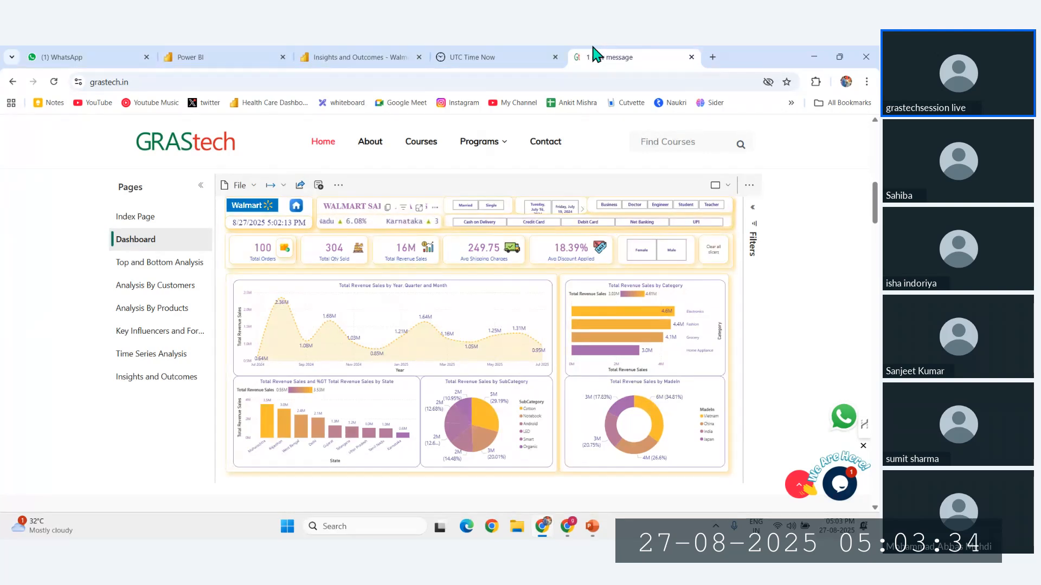
View the Top and Bottom Analysis, Analysis By Customers, Analysis By Products, Key Influencers and Forecasting, and Time Series Analysis pages in turn.
scroll(234, 239, "up", 1)
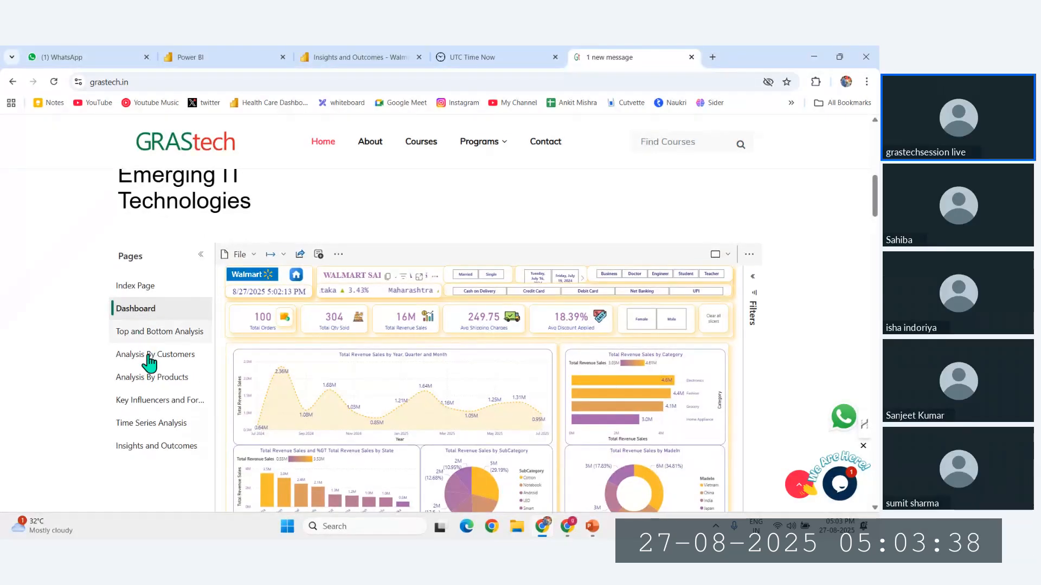
left_click(149, 333)
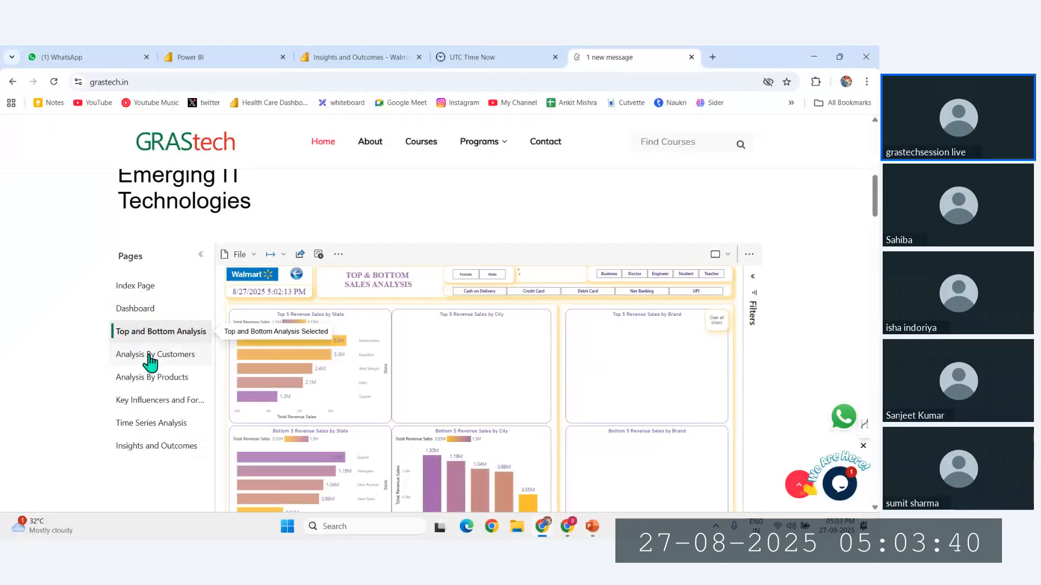
scroll(151, 362, "down", 1)
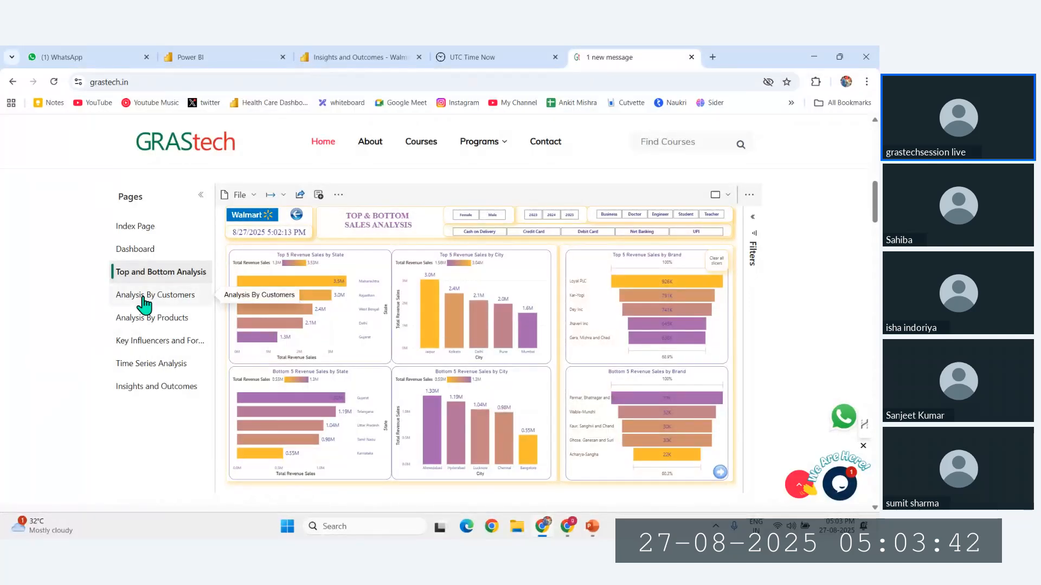
left_click(144, 297)
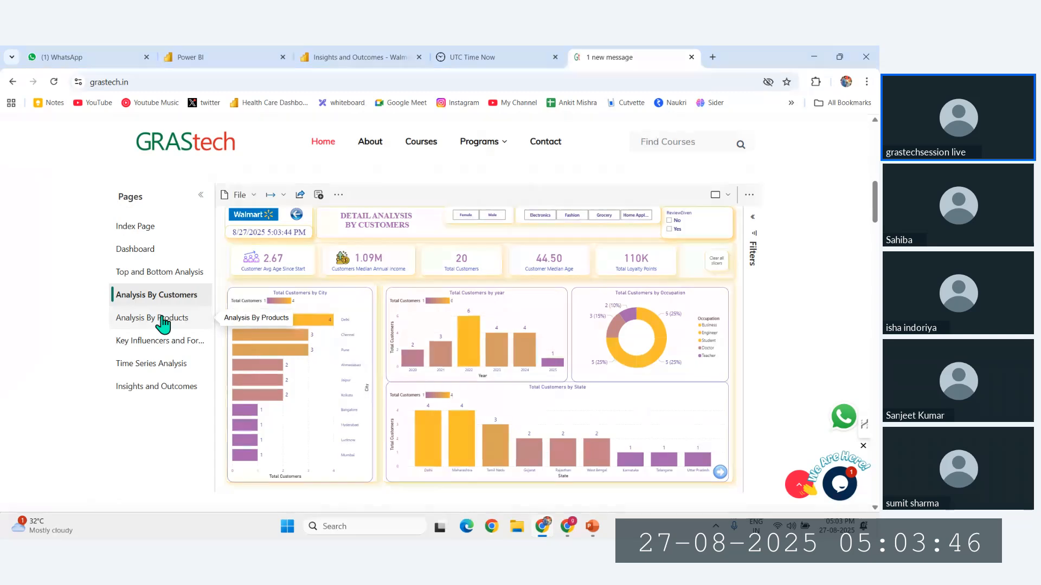
left_click(162, 323)
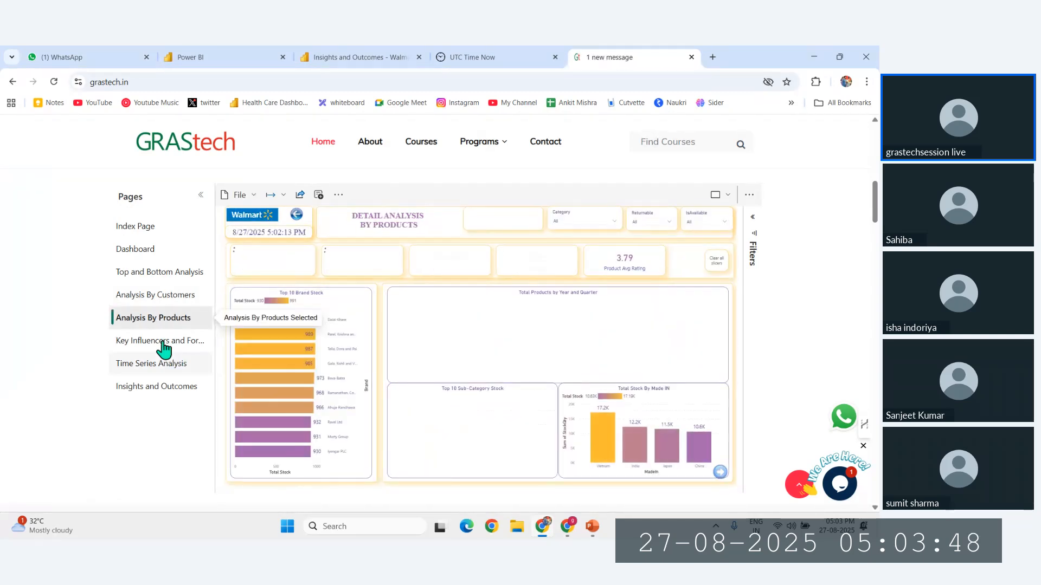
left_click(163, 343)
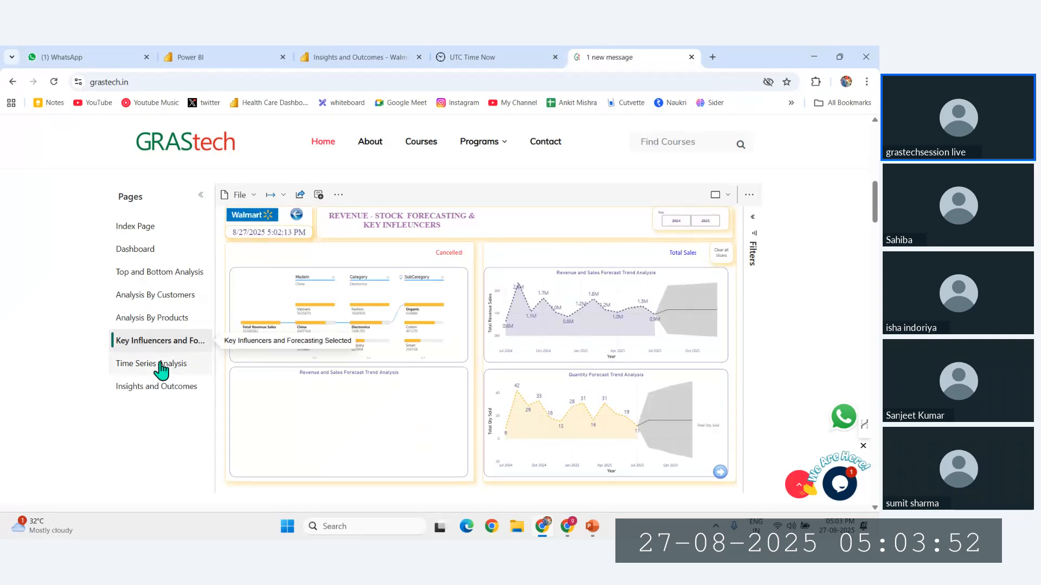
left_click(160, 365)
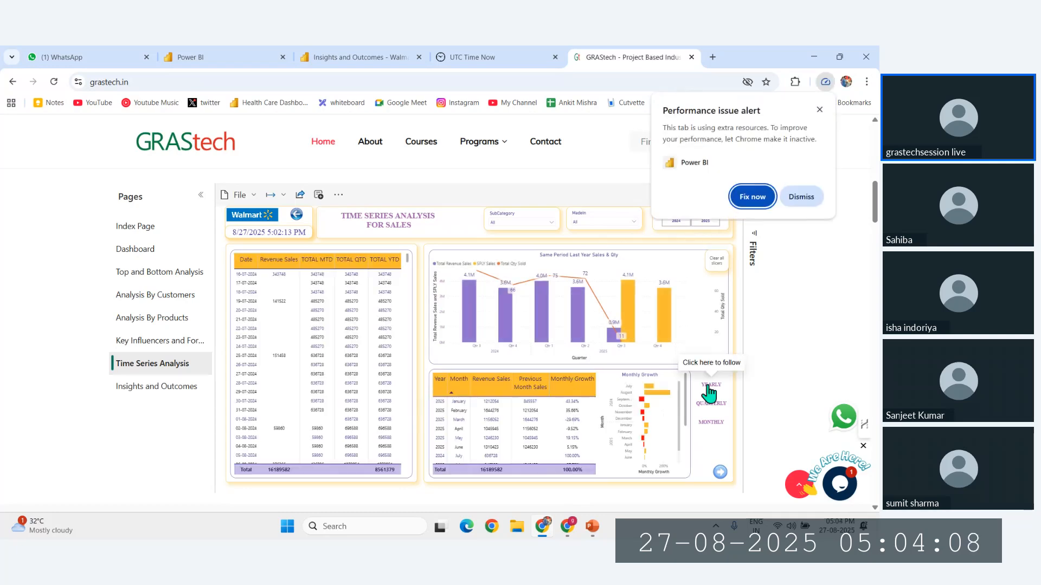
Dismiss the performance alert and show the yearly, quarterly and monthly growth views on the Time Series Analysis page.
left_click(802, 198)
left_click(708, 390)
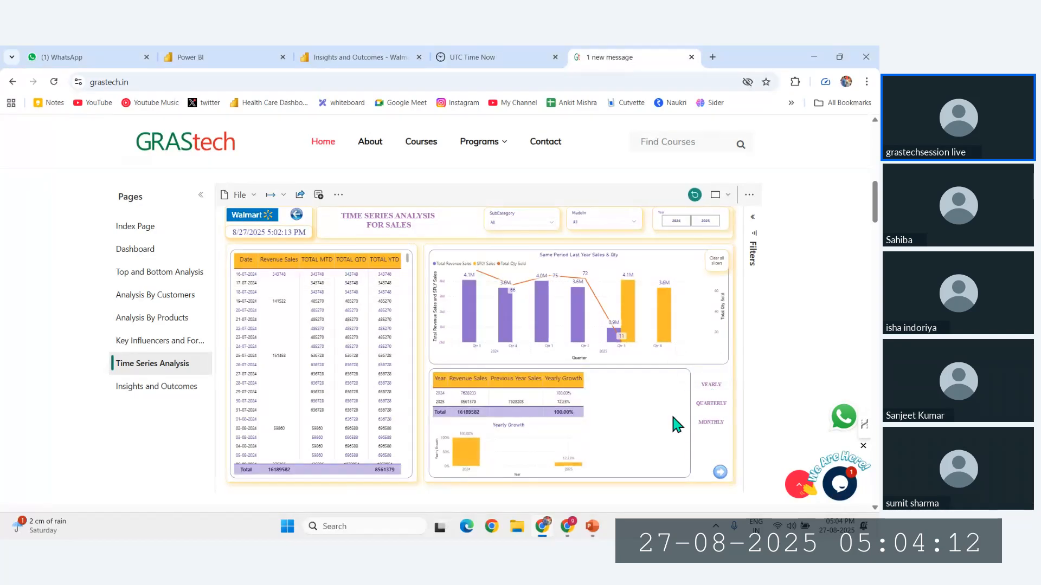
left_click(711, 404)
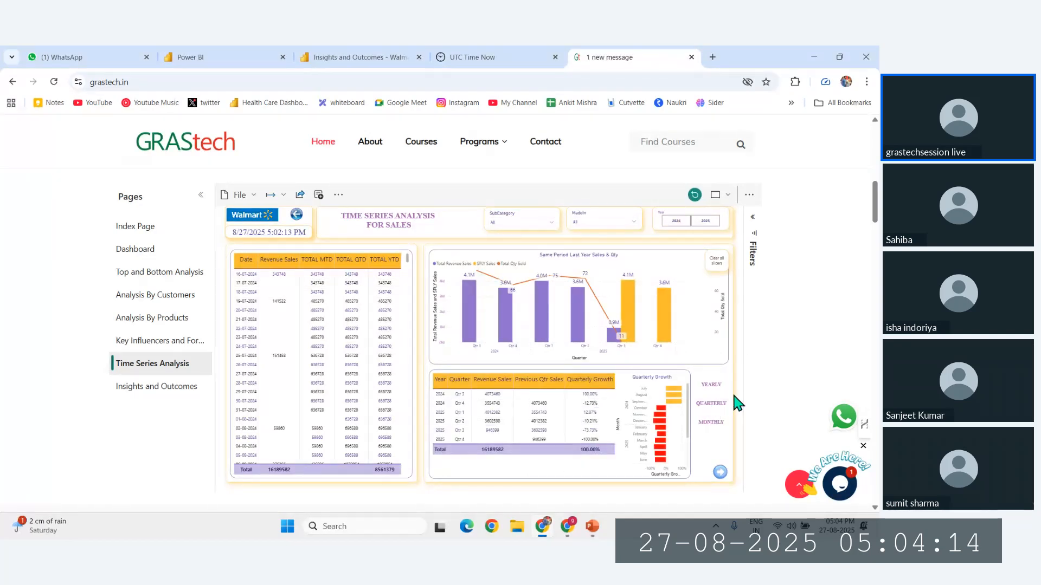
left_click(711, 422)
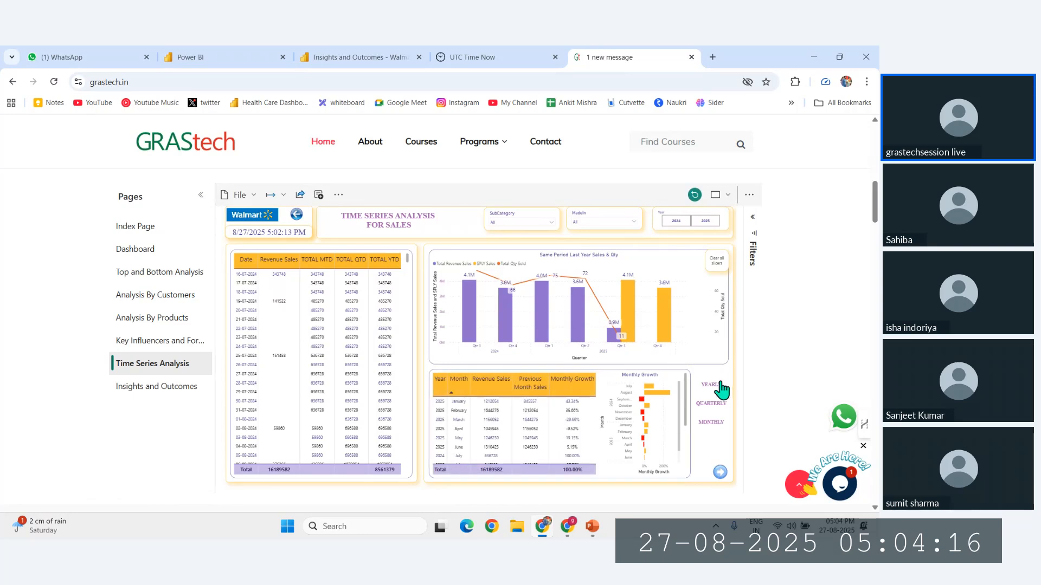
Filter the Time Series Analysis page by year 2024 and 2025, and clear all slicers.
left_click(676, 221)
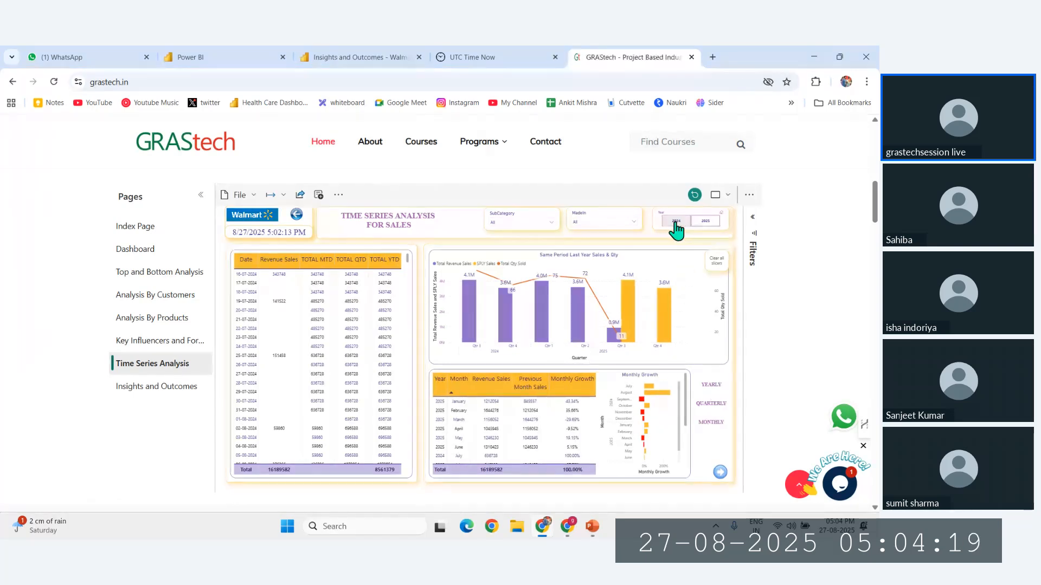
left_click(708, 224)
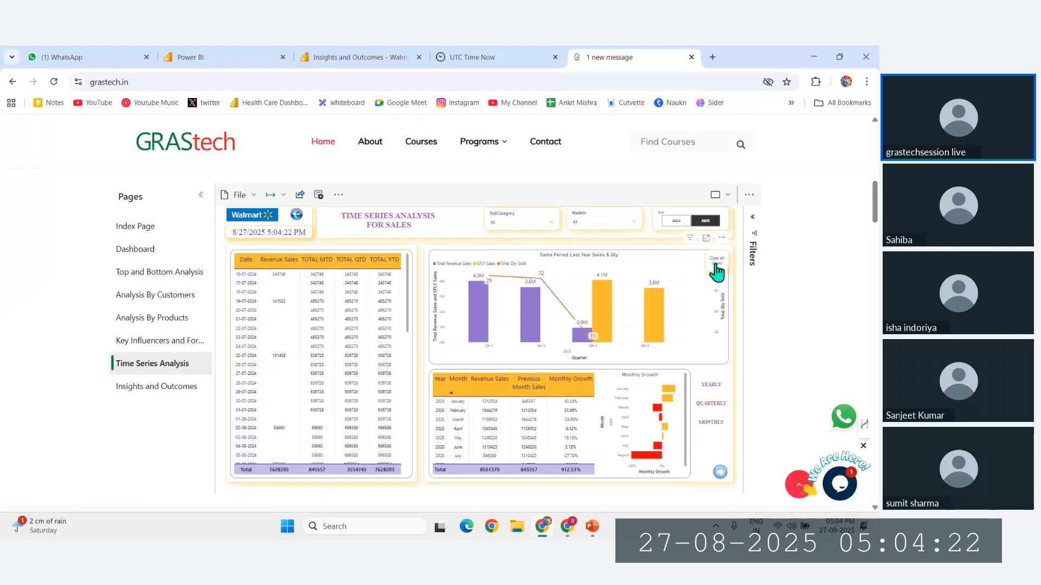
left_click(717, 262)
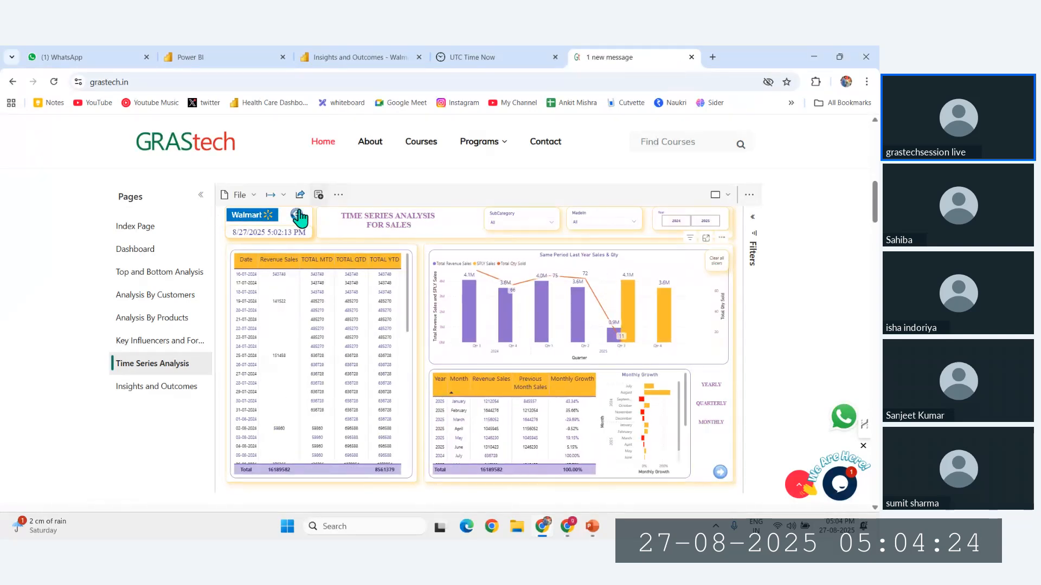
Return to the embedded report's Index Page, review it within the GRAStech homepage, and show the Dashboard page again.
left_click(162, 231)
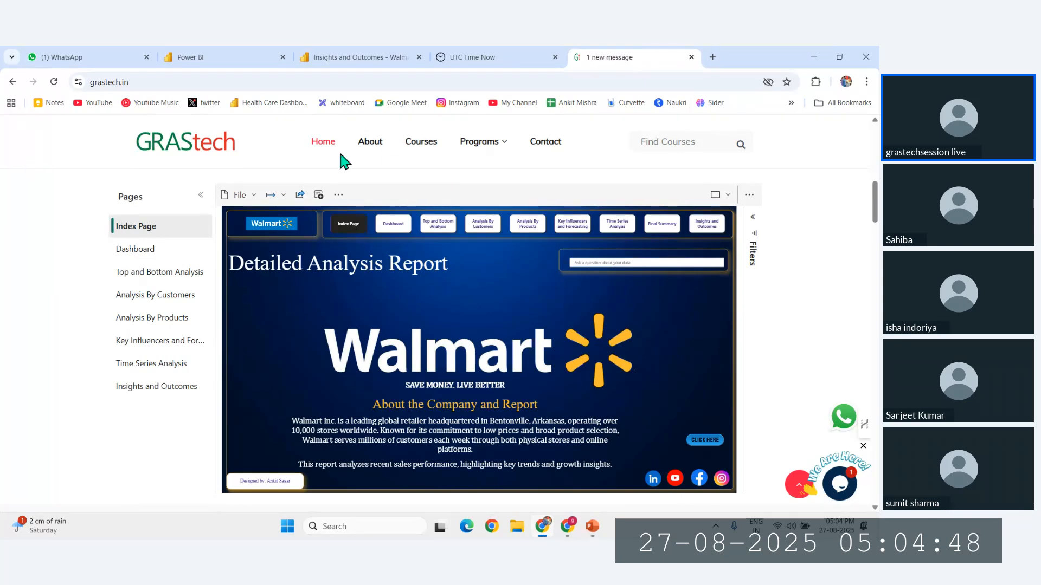
scroll(390, 158, "up", 2)
scroll(391, 159, "down", 4)
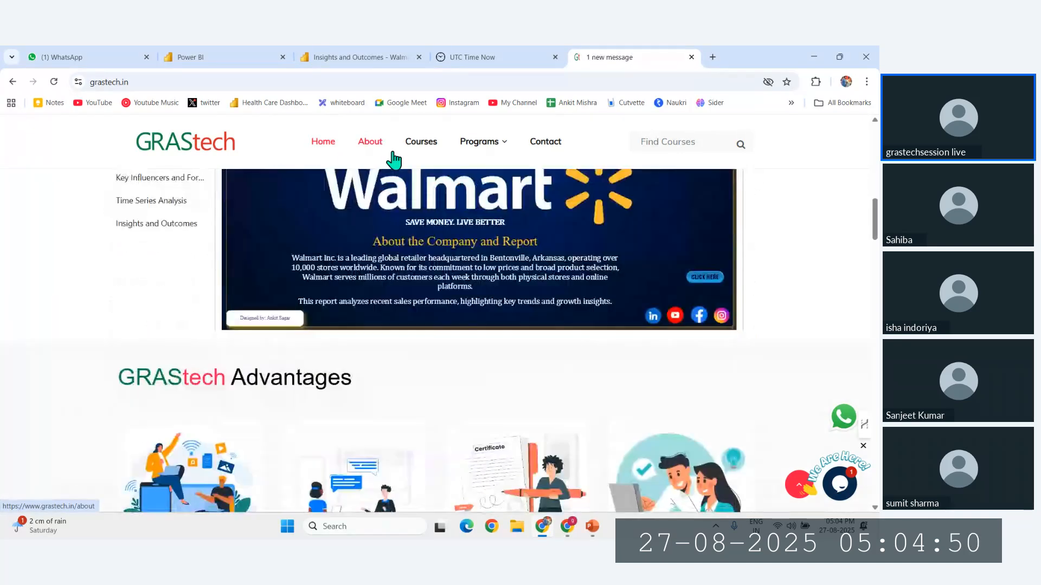
scroll(391, 159, "up", 3)
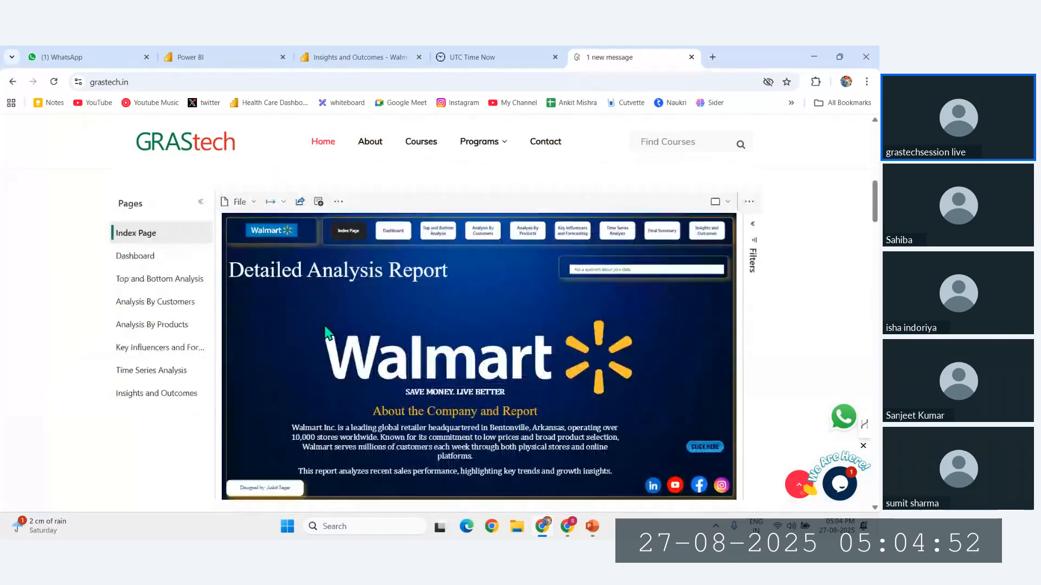
scroll(327, 333, "down", 1)
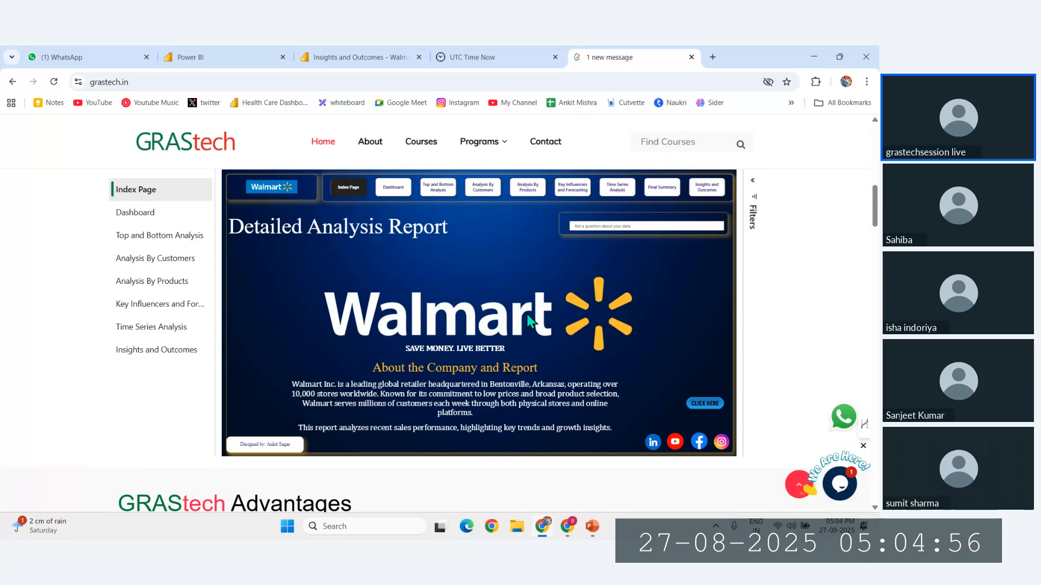
scroll(529, 321, "up", 1)
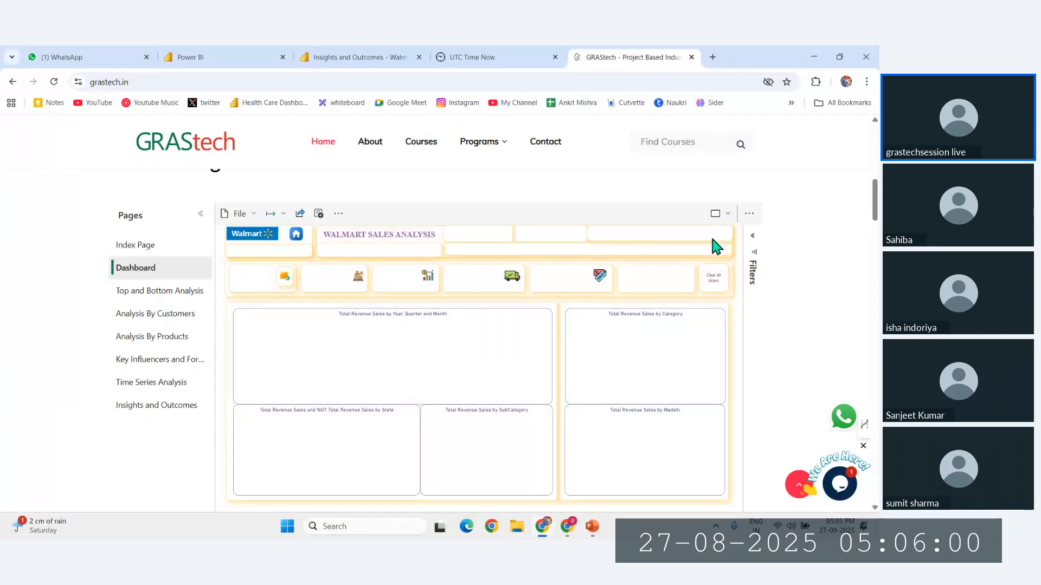
scroll(494, 262, "down", 1)
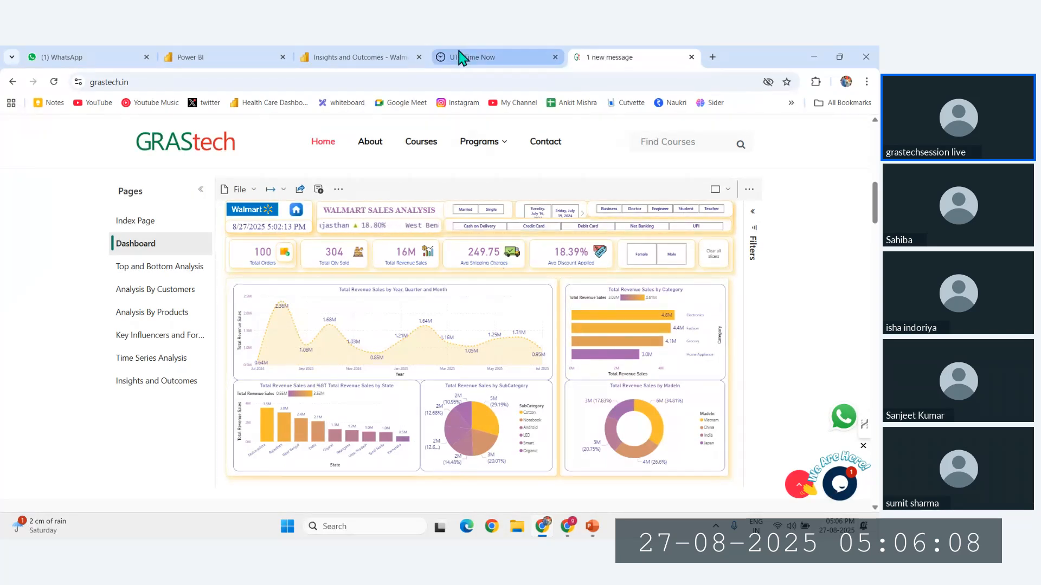
Switch to the Walmart report in Power BI, export it with Analyze in Excel, and open the downloaded Walmart Dashboard_Report.xlsx.
left_click(378, 54)
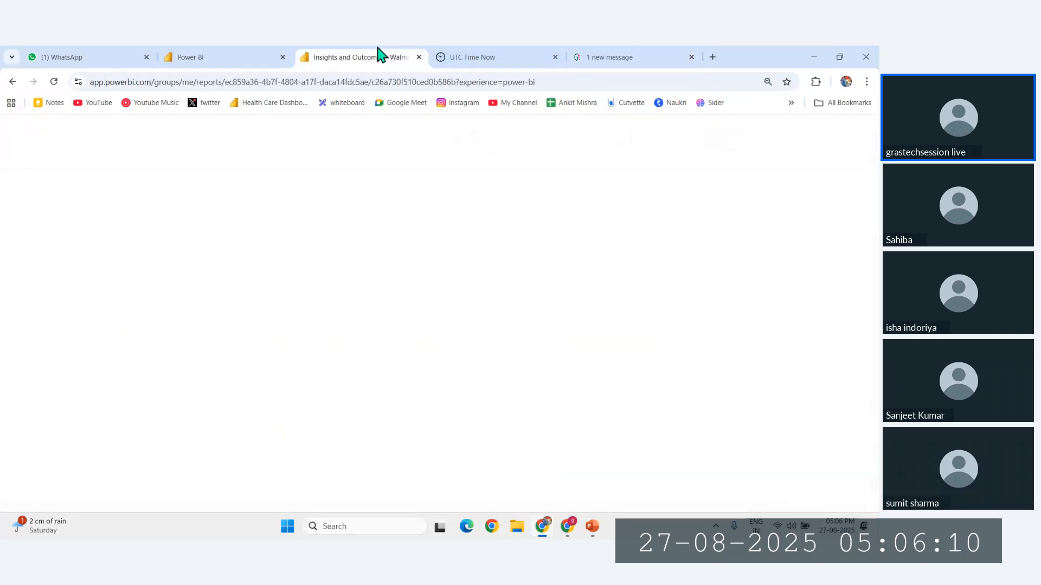
left_click(183, 151)
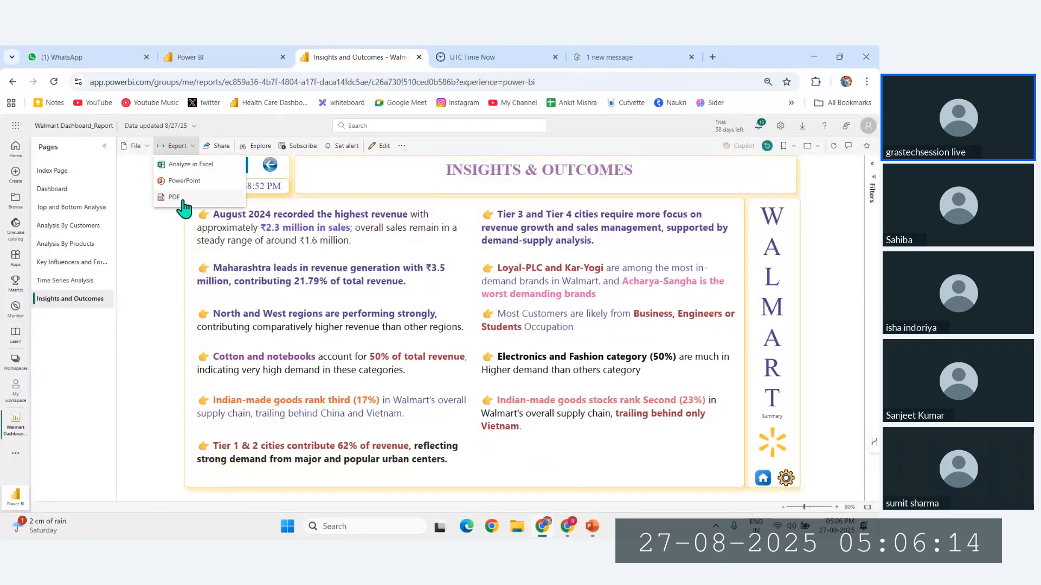
left_click(190, 168)
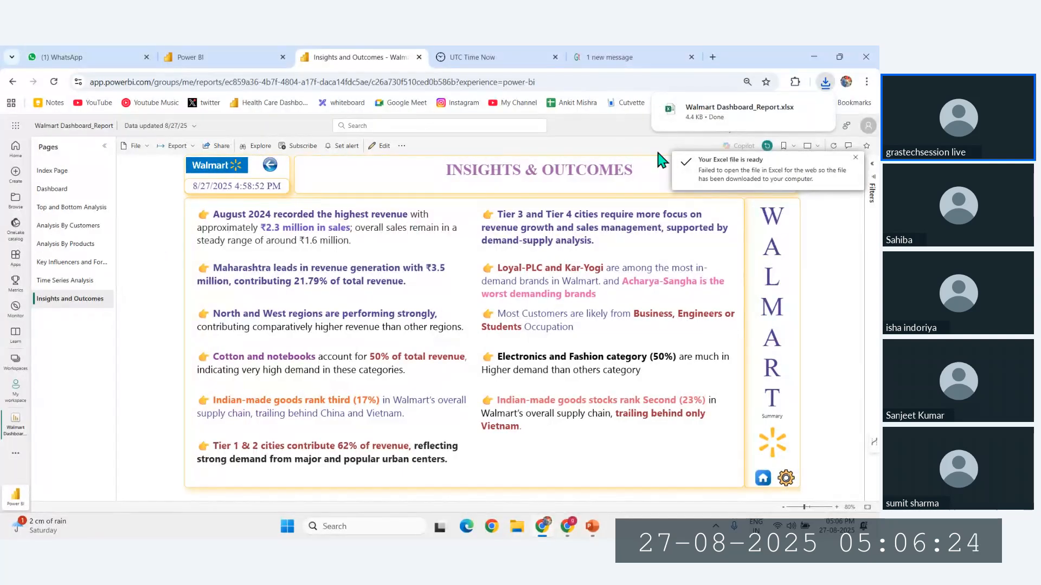
left_click(727, 111)
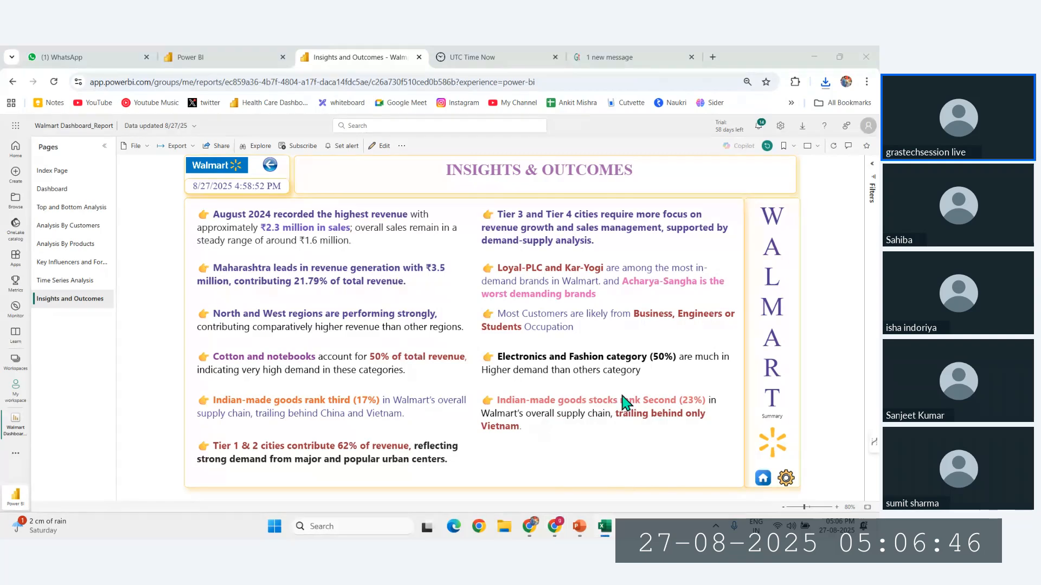
Enable editing and external data connections in the exported Walmart workbook, and load its data model by signing in with the Microsoft account.
left_click(819, 61)
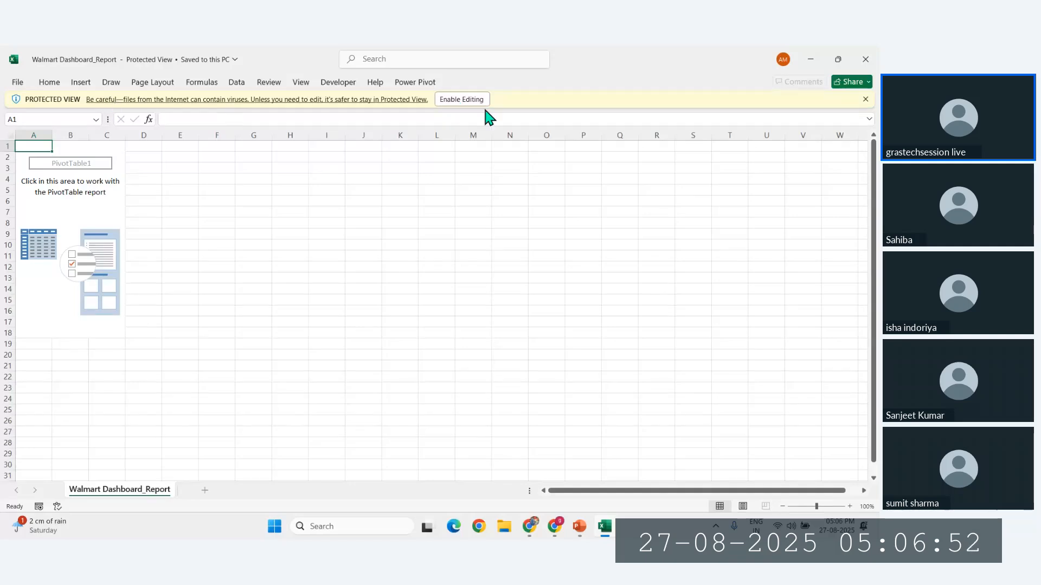
left_click(464, 99)
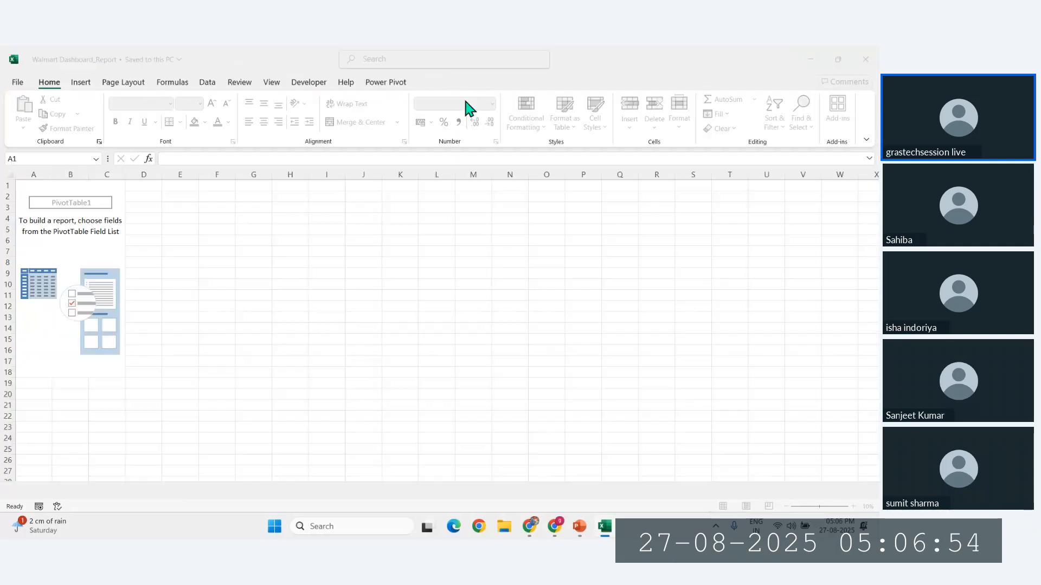
left_click(697, 266)
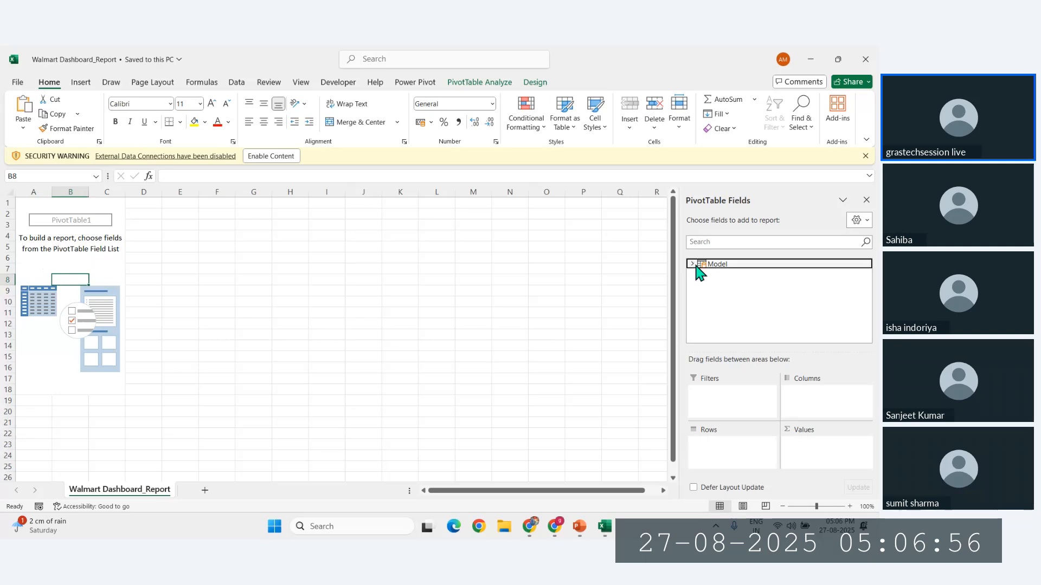
left_click(278, 157)
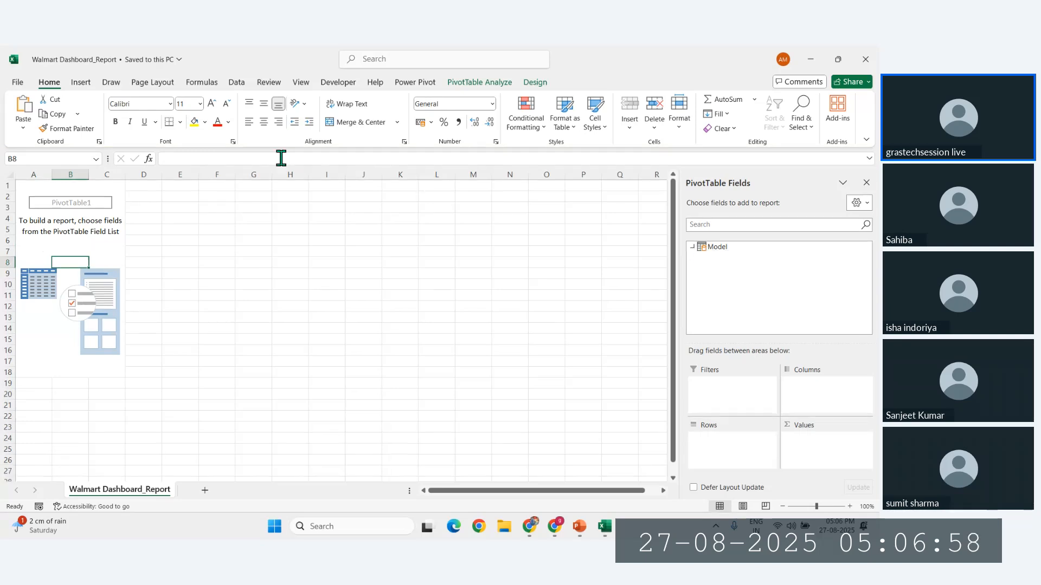
left_click(695, 251)
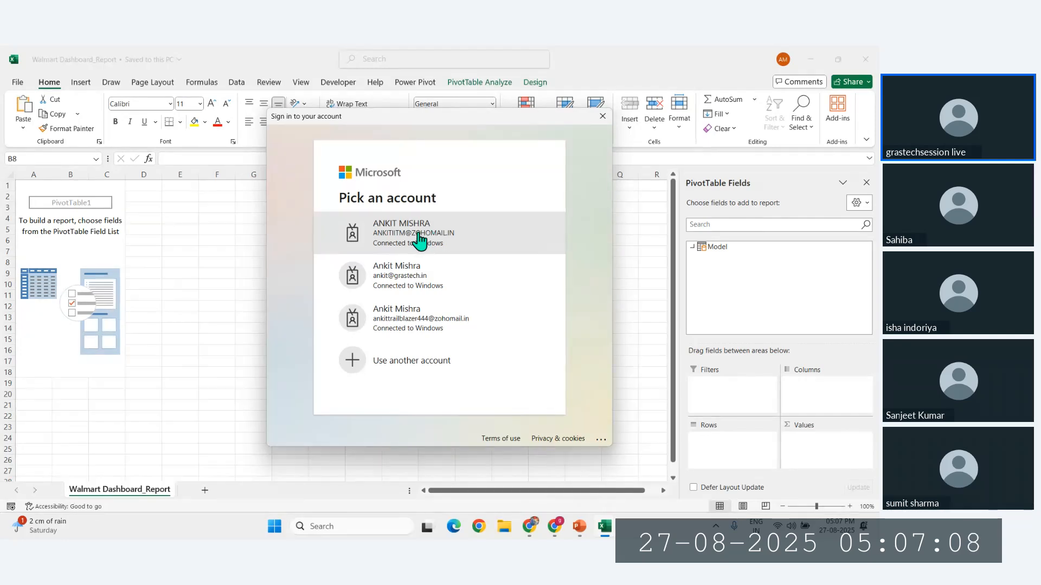
left_click(421, 240)
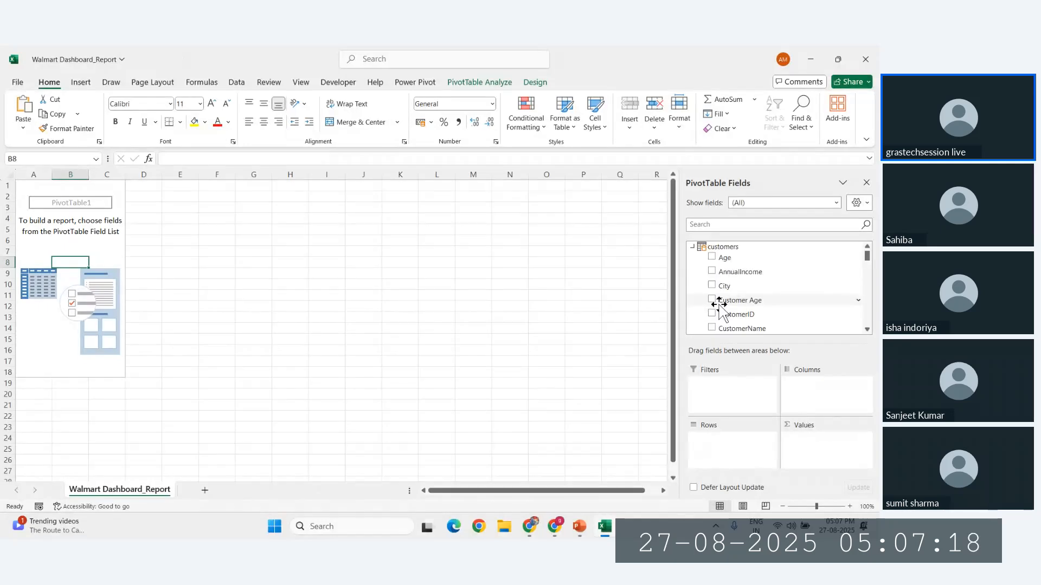
Build the PivotTable with Total Amount, Total Orders, Total Qty Sold and Total Revenue Sales as values and PaymentMode as rows.
scroll(719, 307, "down", 10)
scroll(719, 307, "up", 12)
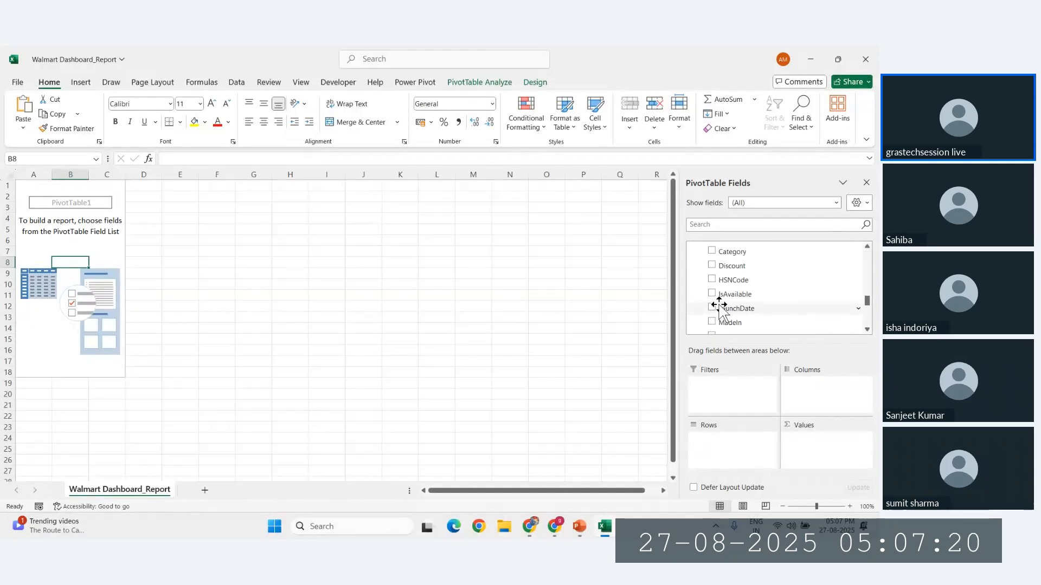
scroll(719, 307, "down", 5)
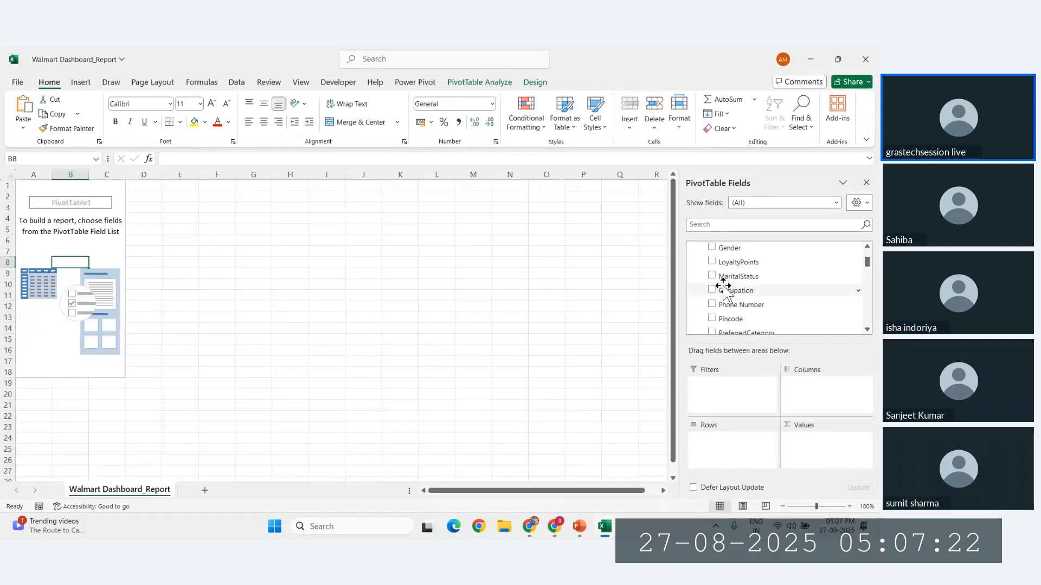
scroll(770, 273, "down", 10)
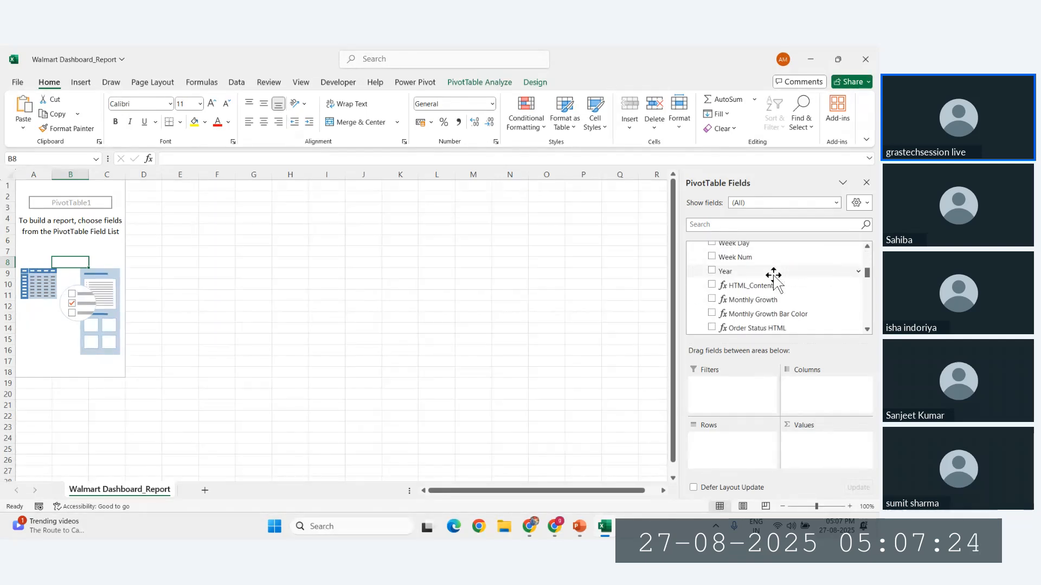
scroll(748, 276, "down", 5)
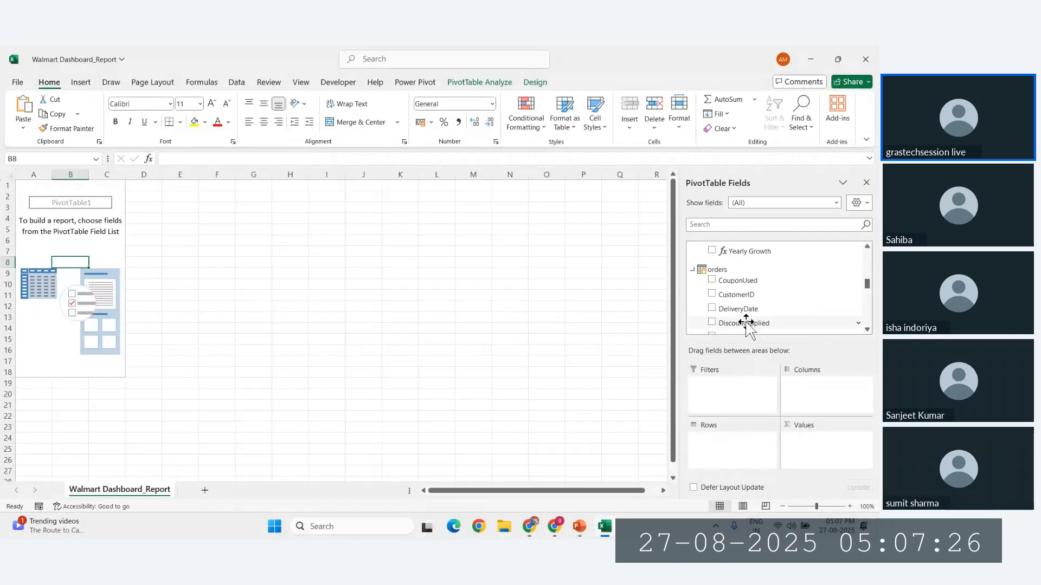
scroll(758, 301, "down", 10)
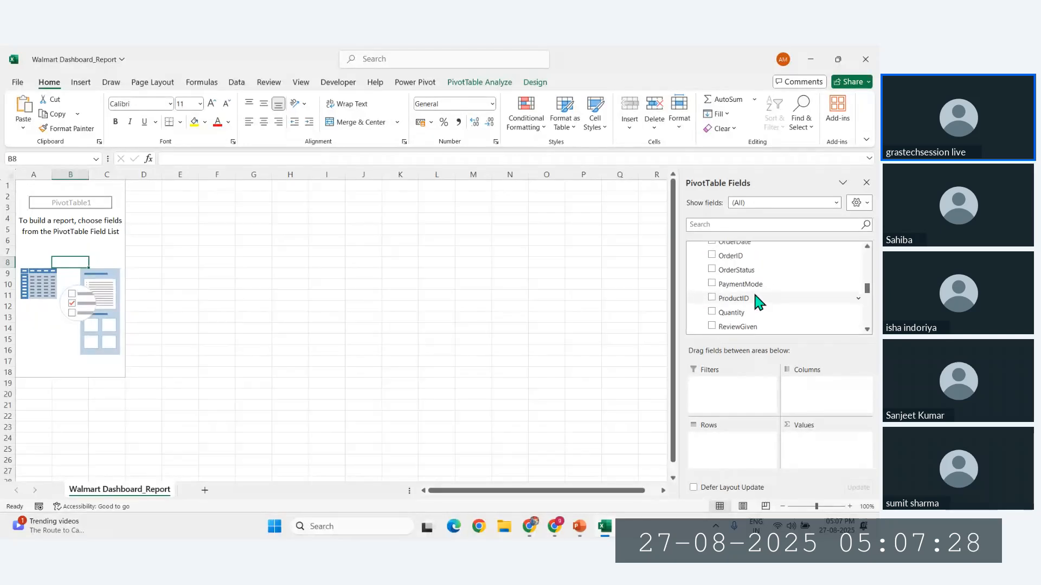
scroll(757, 301, "up", 1)
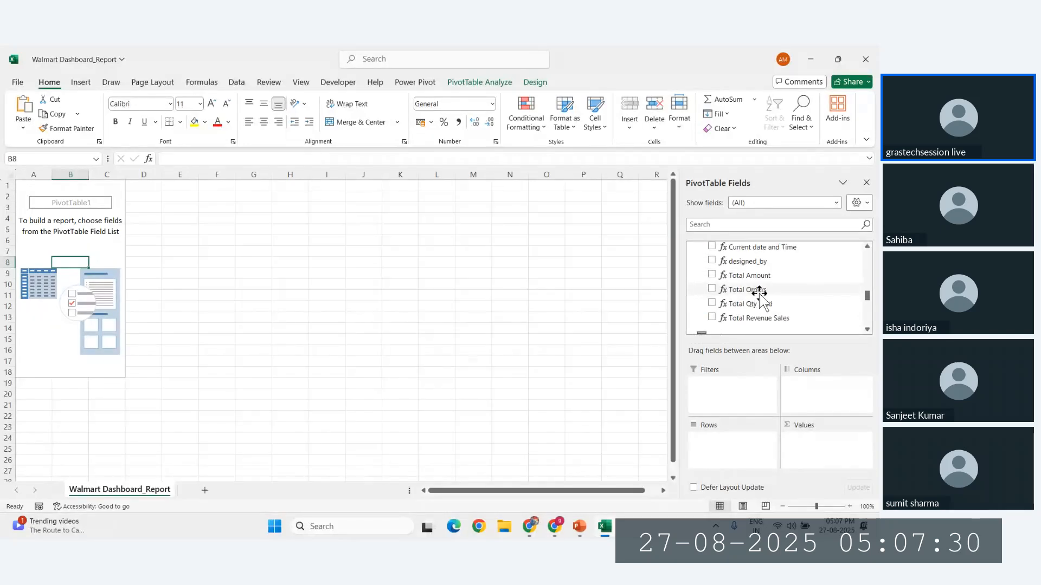
left_click_drag(758, 291, 82, 274)
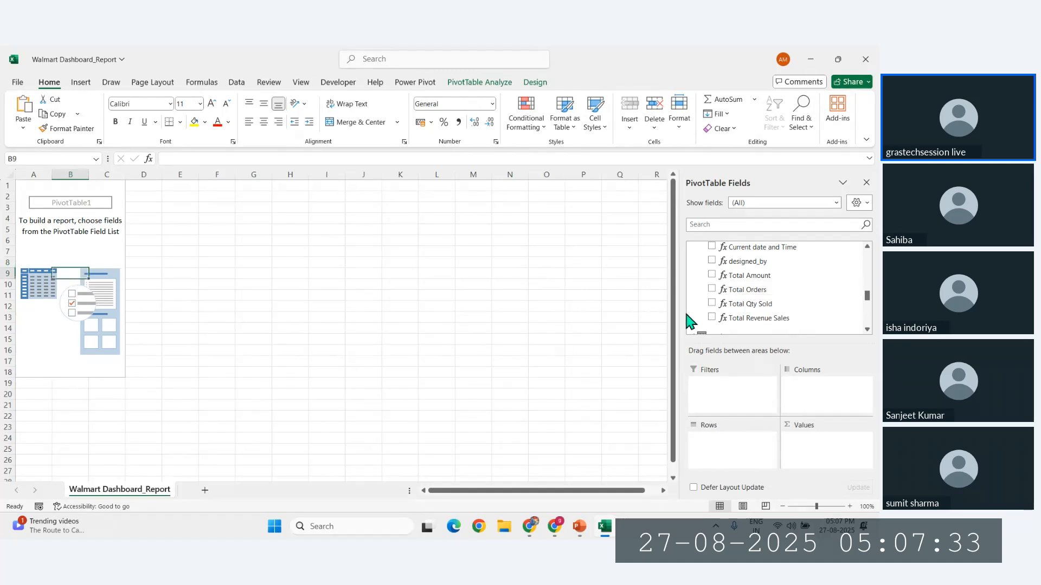
left_click(712, 275)
left_click(712, 289)
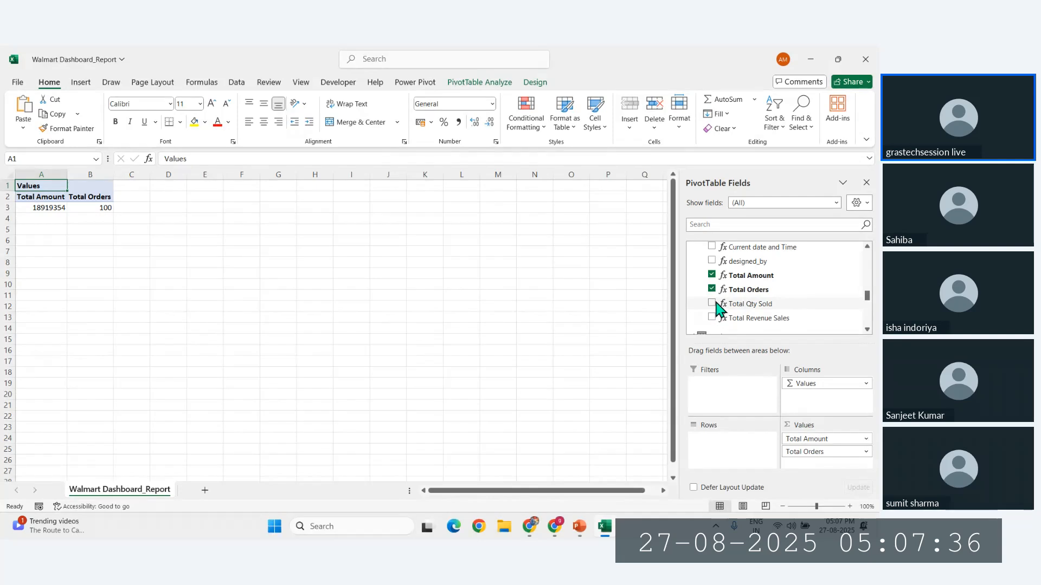
left_click(712, 303)
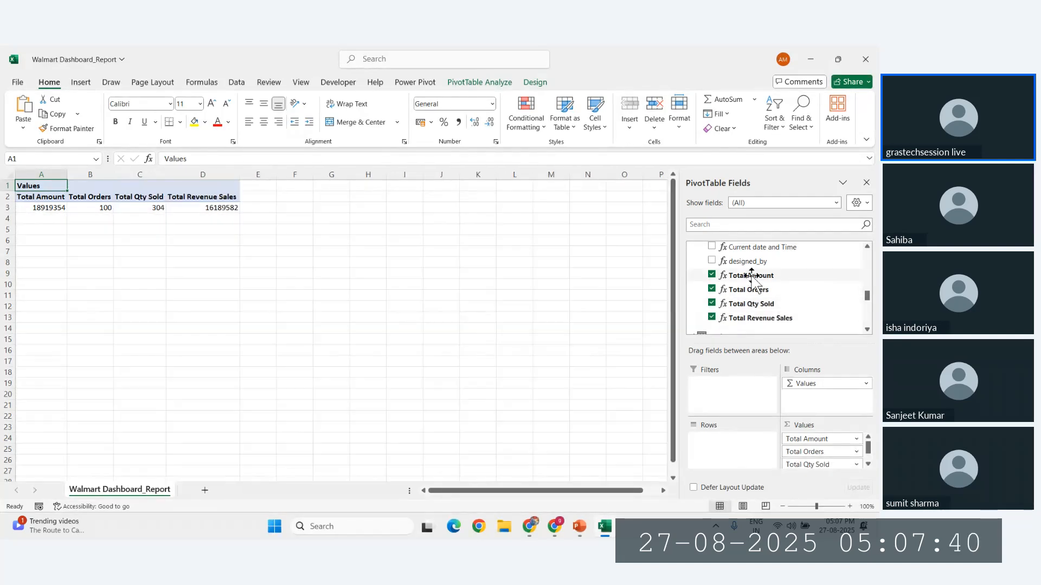
scroll(751, 275, "up", 3)
left_click(711, 284)
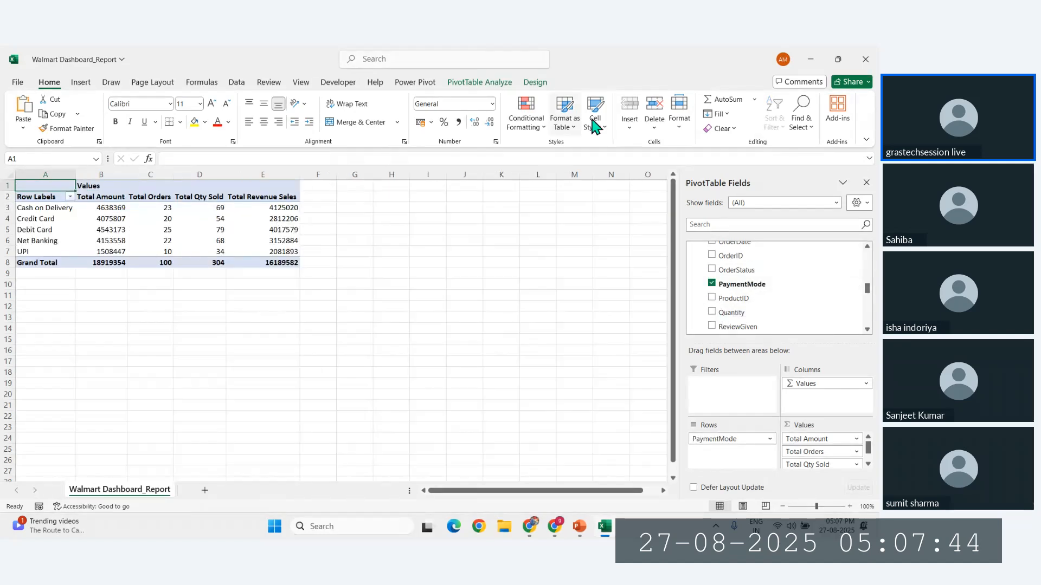
Insert a clustered column PivotChart based on the payment mode PivotTable.
left_click(471, 83)
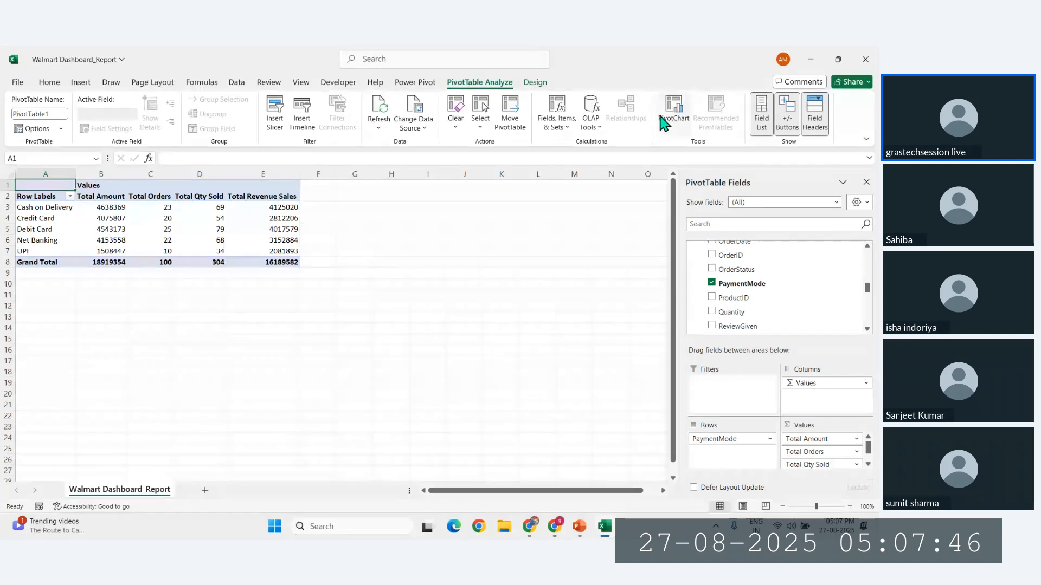
left_click(673, 111)
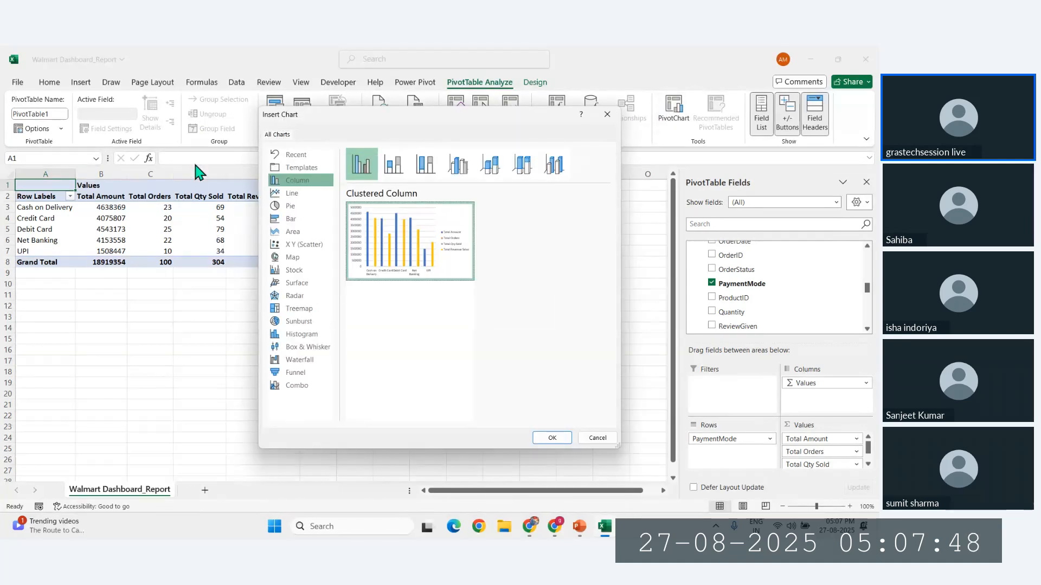
left_click(556, 438)
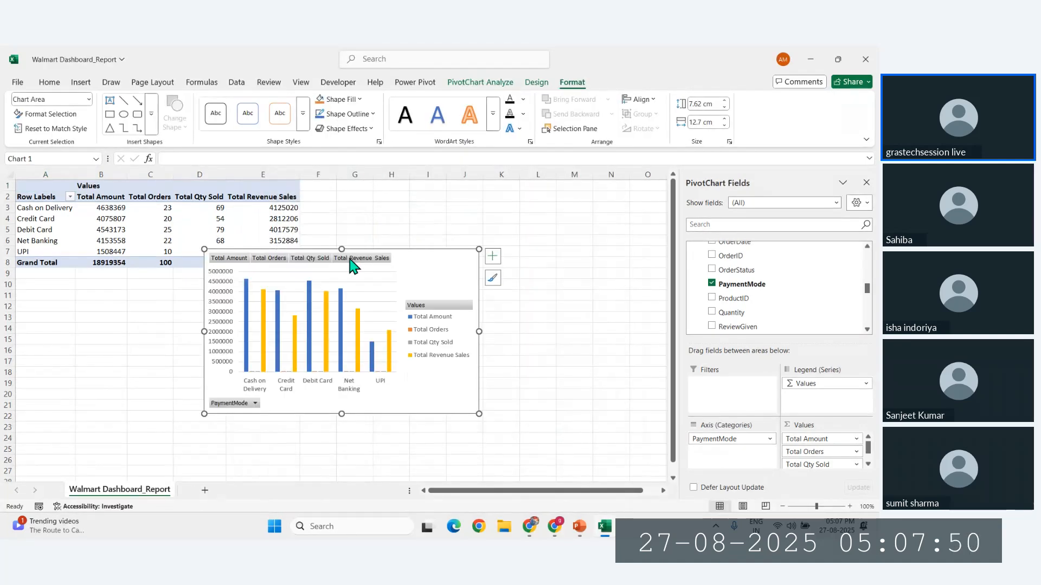
Widen the PivotChart to about 15.3 cm and reposition it over the lower right part of the PivotTable.
left_click_drag(441, 276, 457, 280)
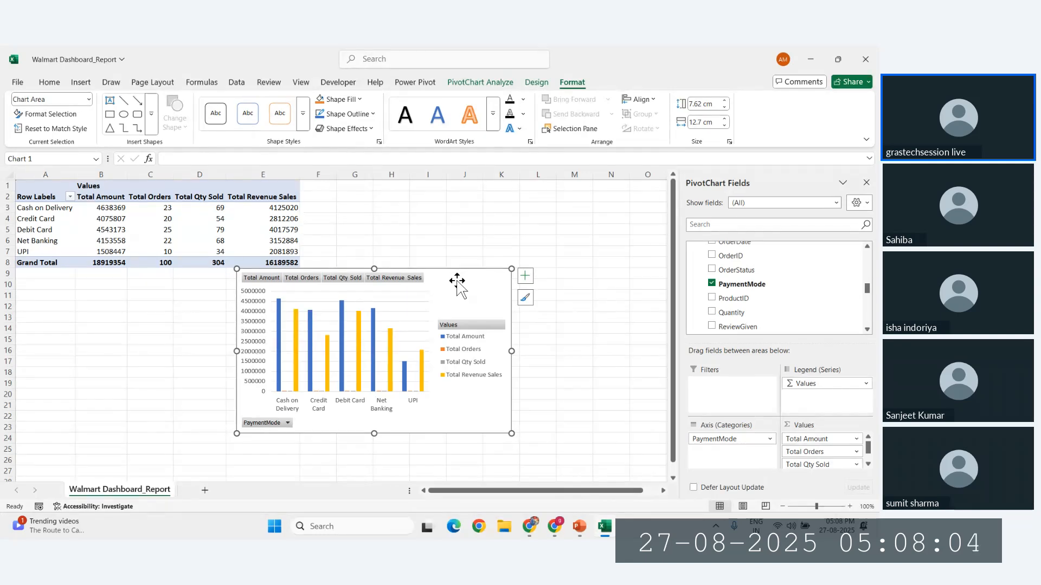
left_click_drag(236, 433, 179, 434)
left_click_drag(464, 285, 490, 274)
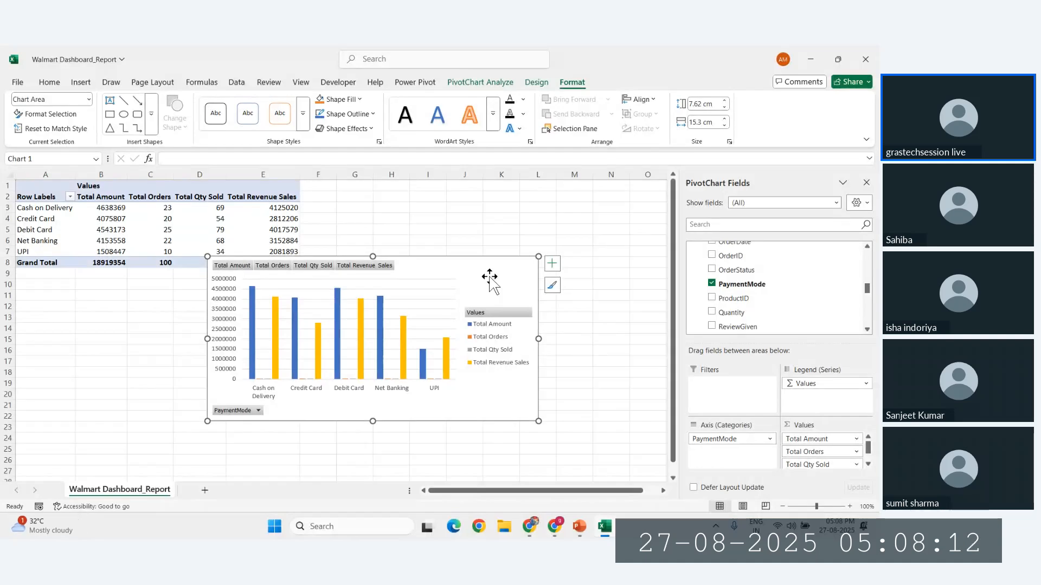
left_click_drag(490, 274, 507, 266)
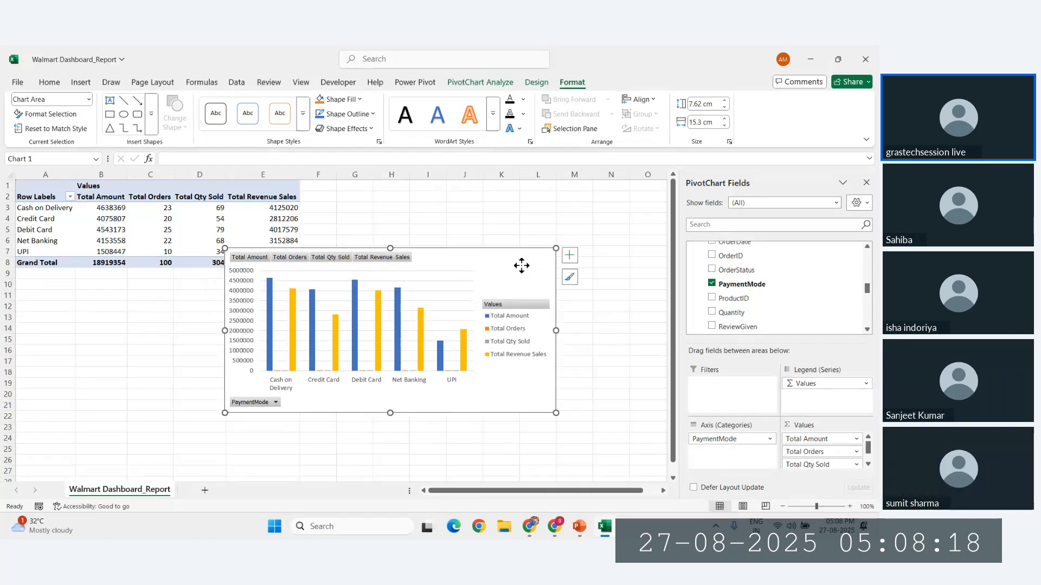
Check the Zoho Meeting window and return to the Excel workbook.
left_click(552, 537)
left_click(480, 490)
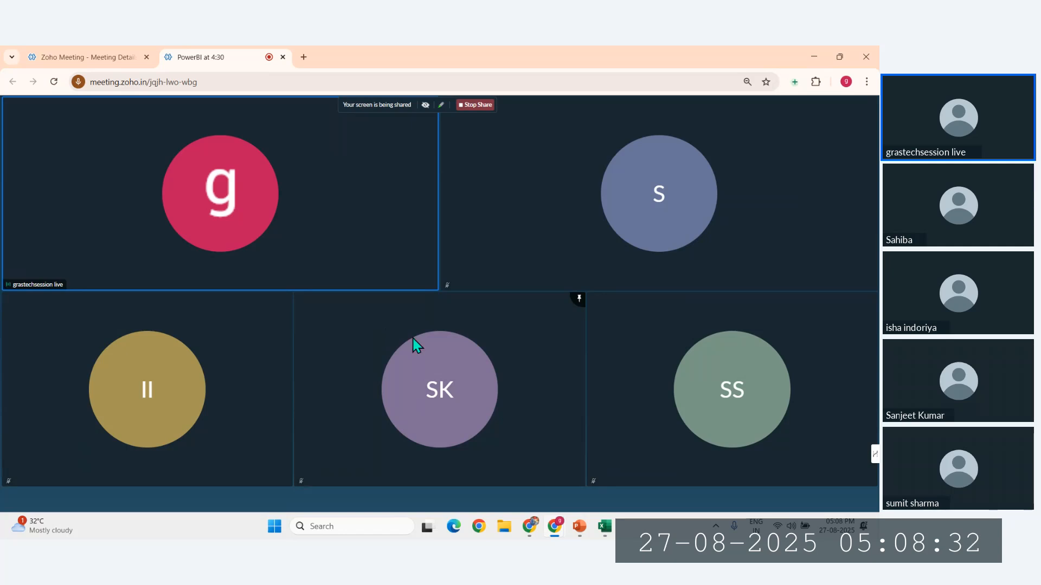
left_click(604, 527)
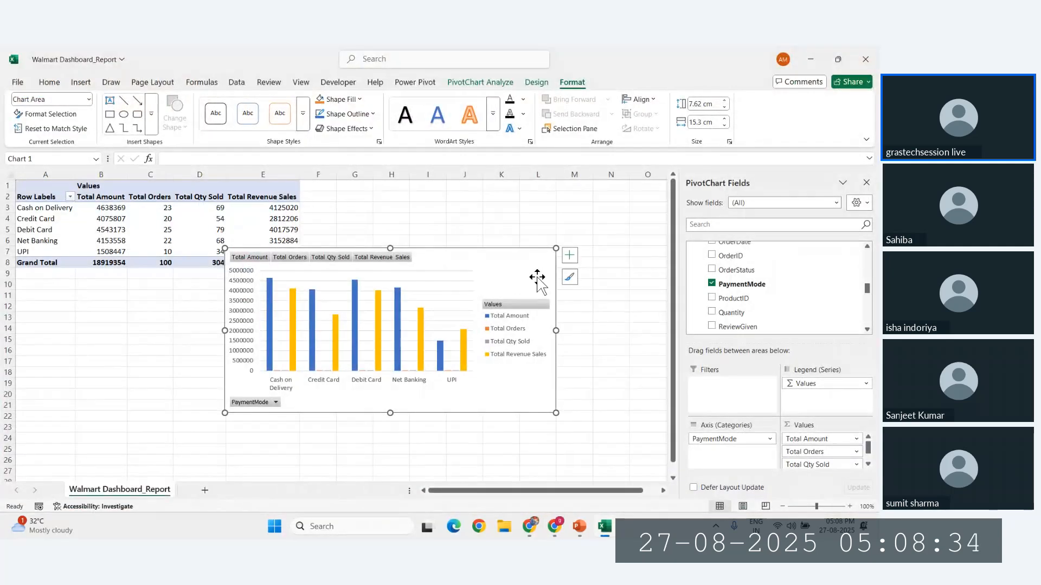
Switch to the Walmart report in Power BI, and generate and download its QR code.
left_click(529, 527)
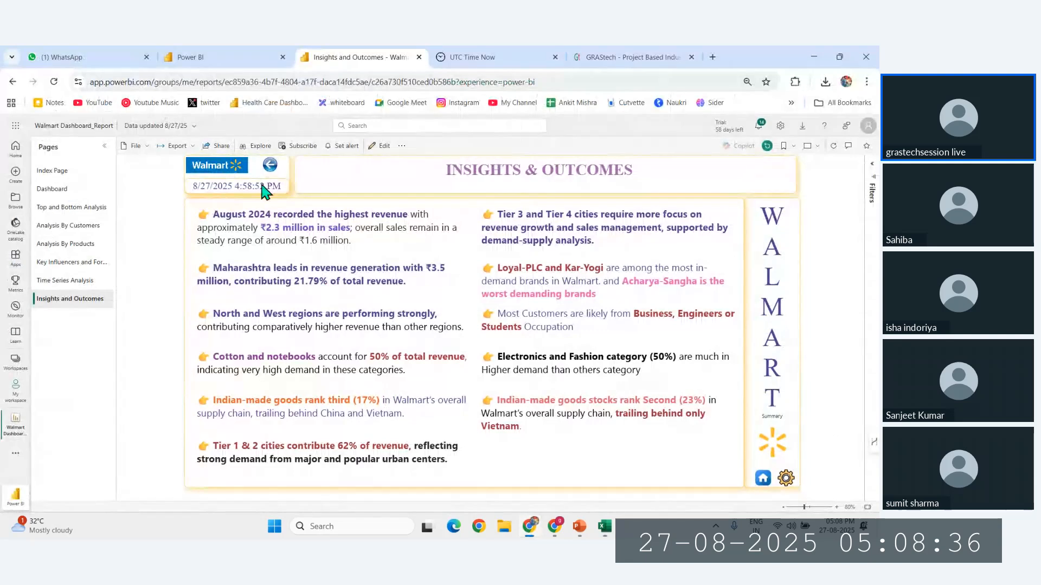
left_click(145, 157)
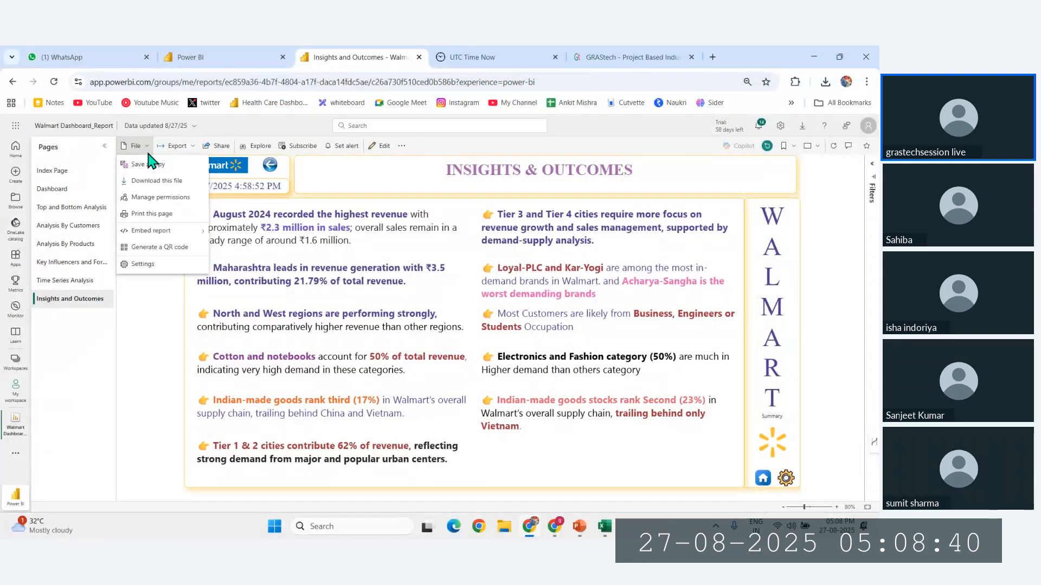
left_click(154, 250)
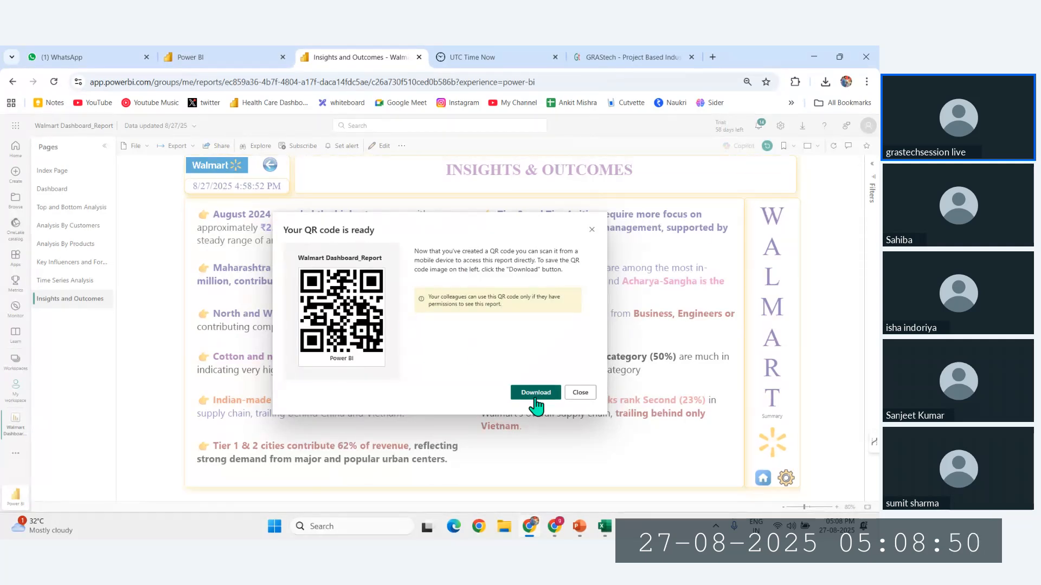
left_click(535, 398)
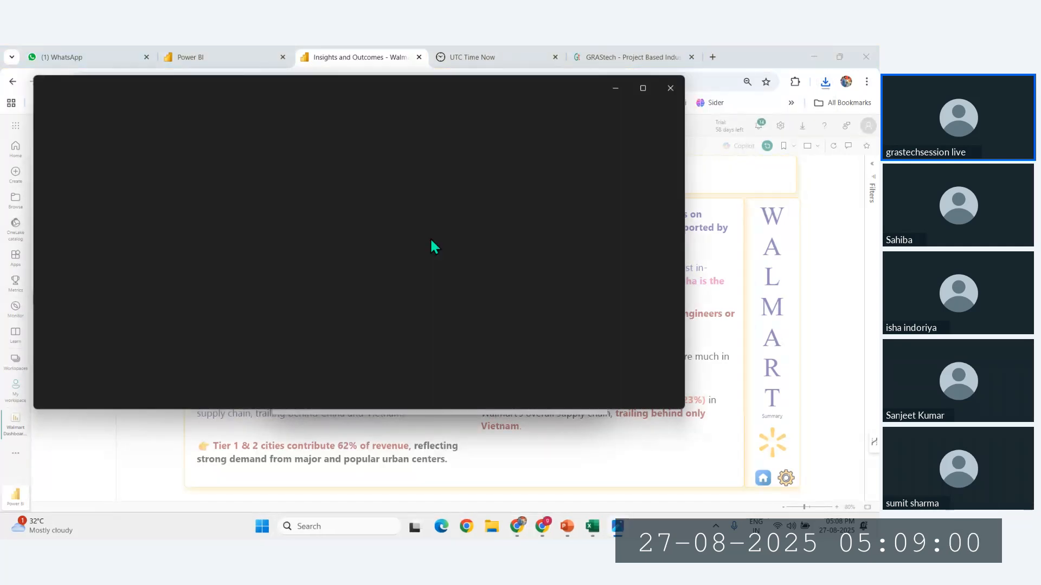
left_click(670, 88)
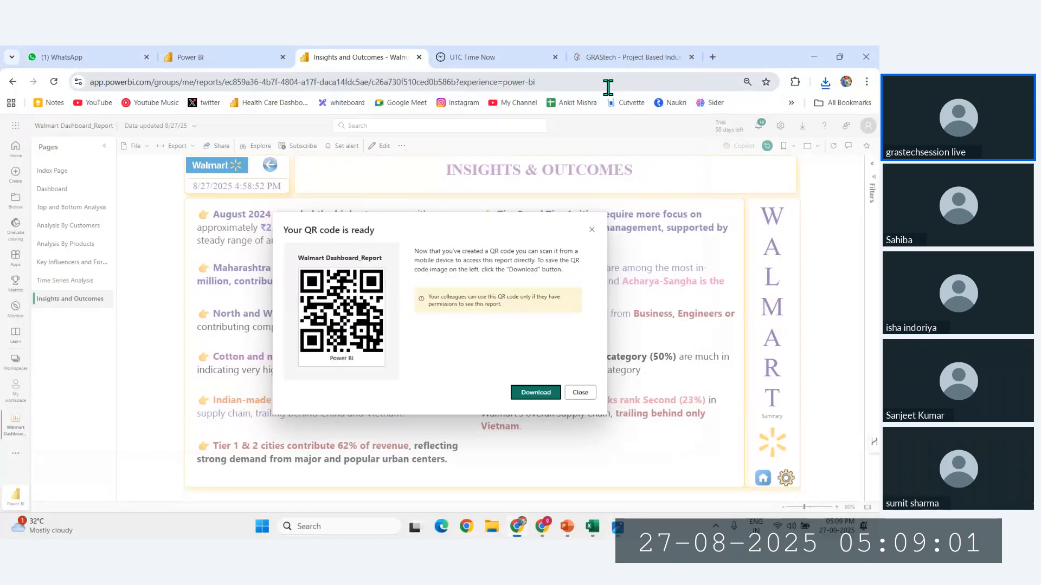
left_click(580, 392)
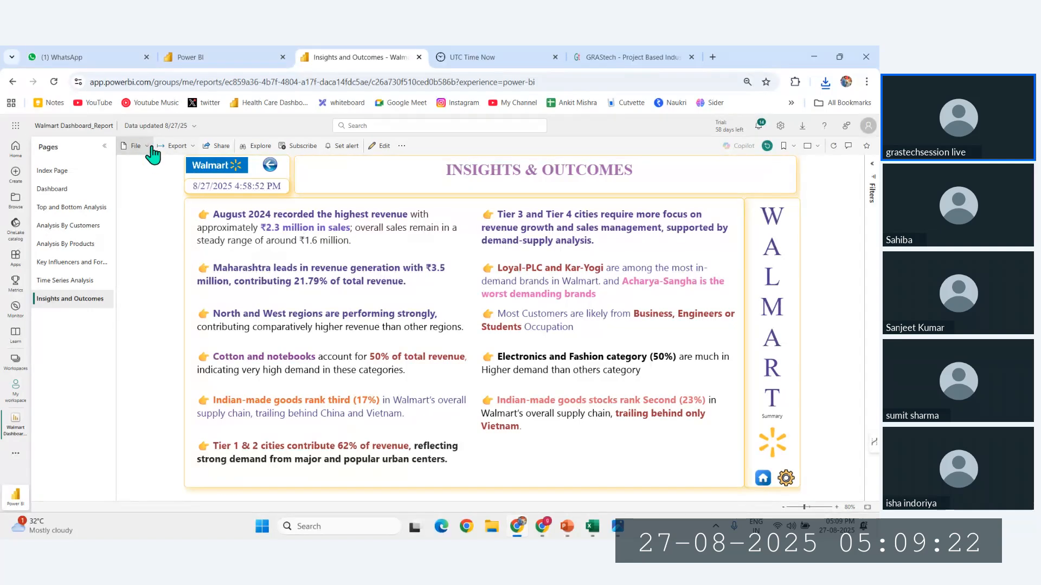
Select the report's web address and open the qr-code.io generator through a new-tab search for "qrcode create online".
left_click(136, 146)
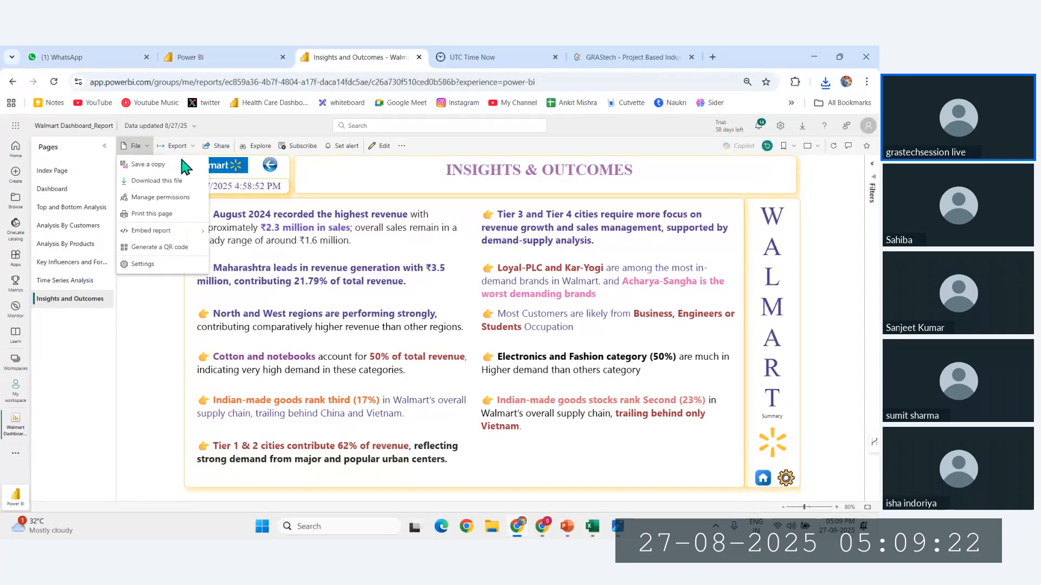
left_click(477, 86)
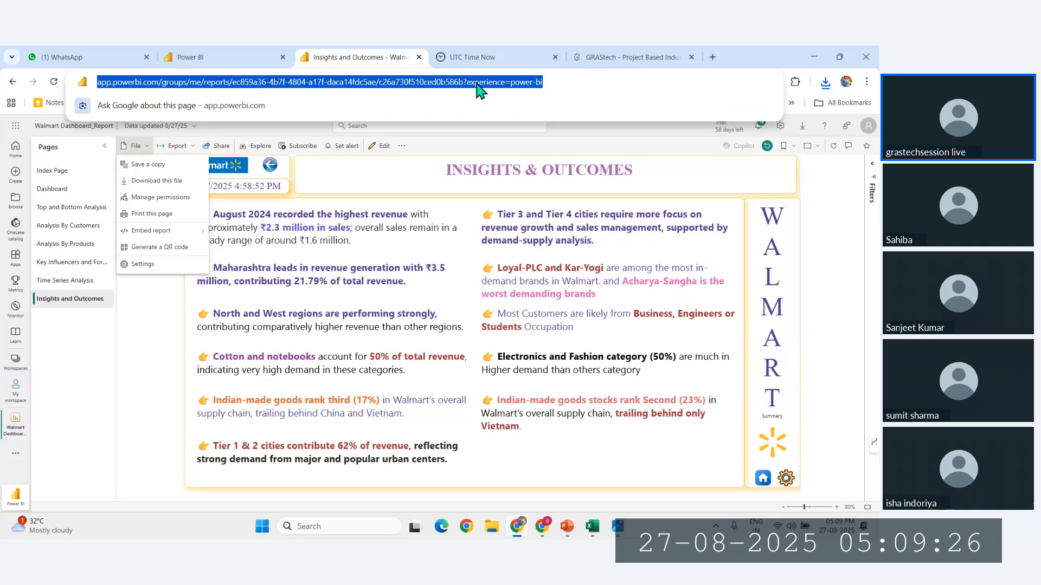
left_click(686, 55)
left_click(714, 59)
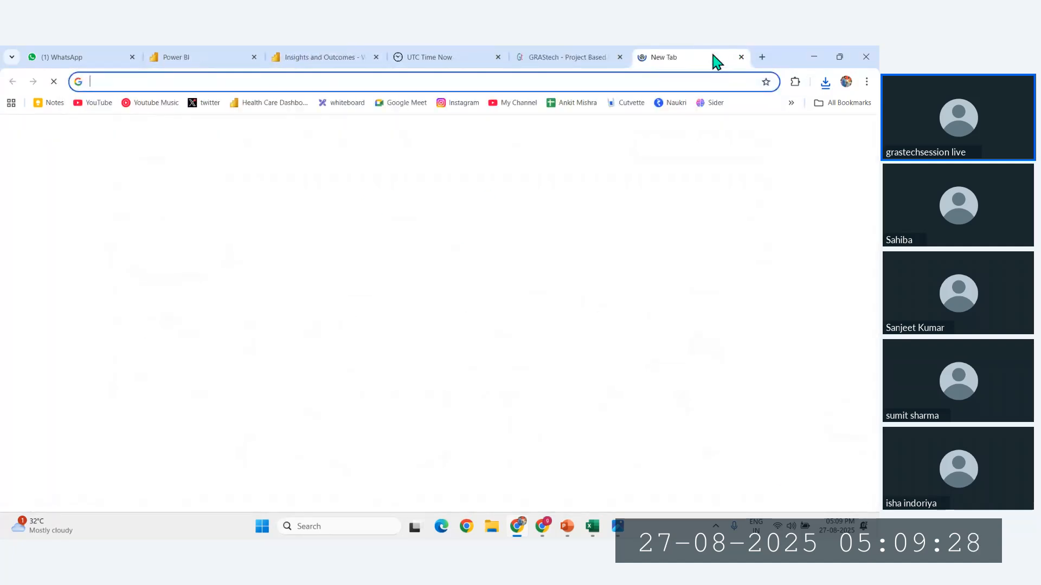
type("qrco")
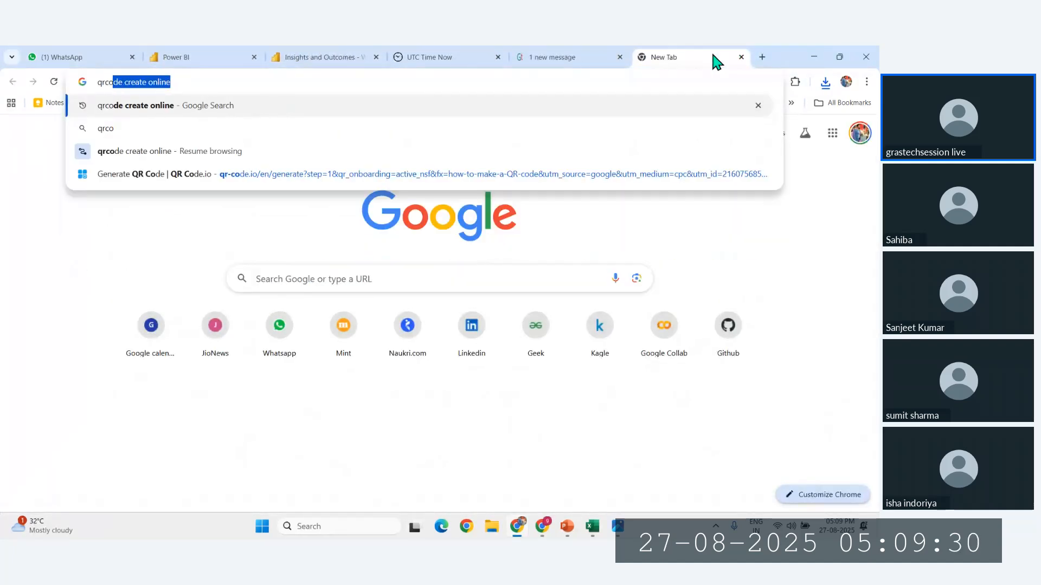
key("Return")
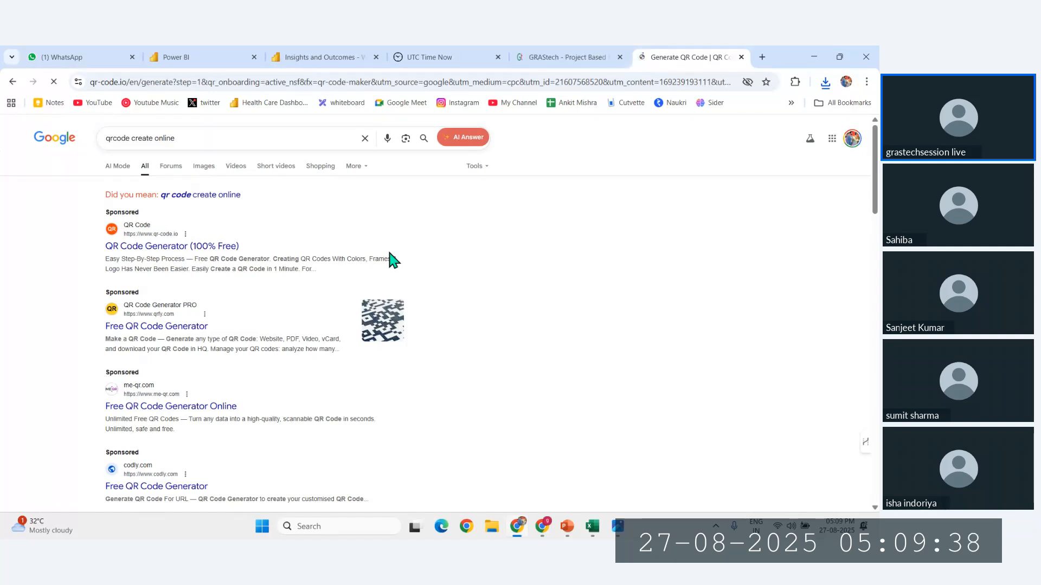
Paste the report's web address into the URL field to create its QR code and look through the generator page.
left_click(242, 280)
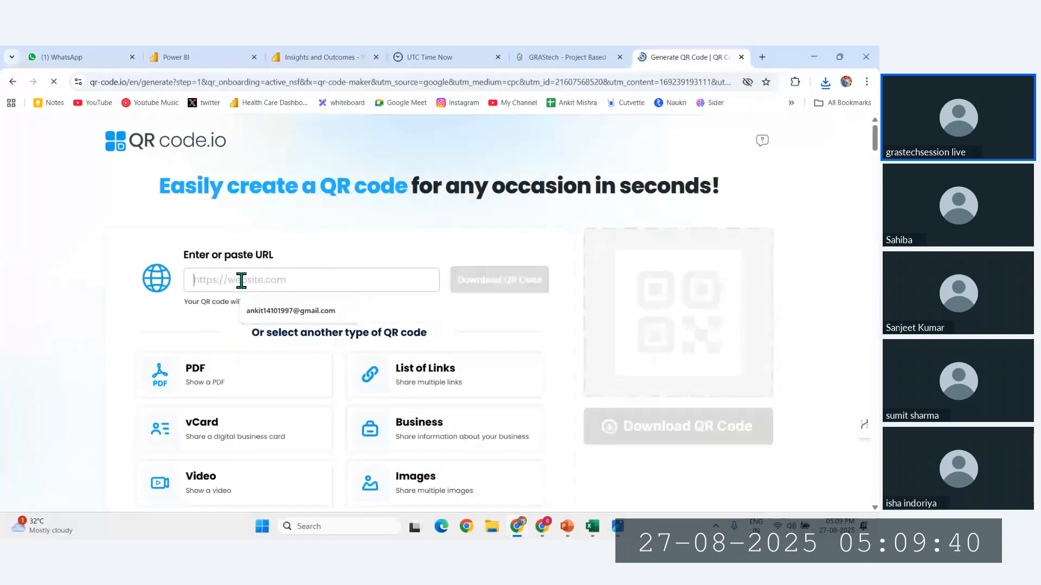
key("ctrl+v")
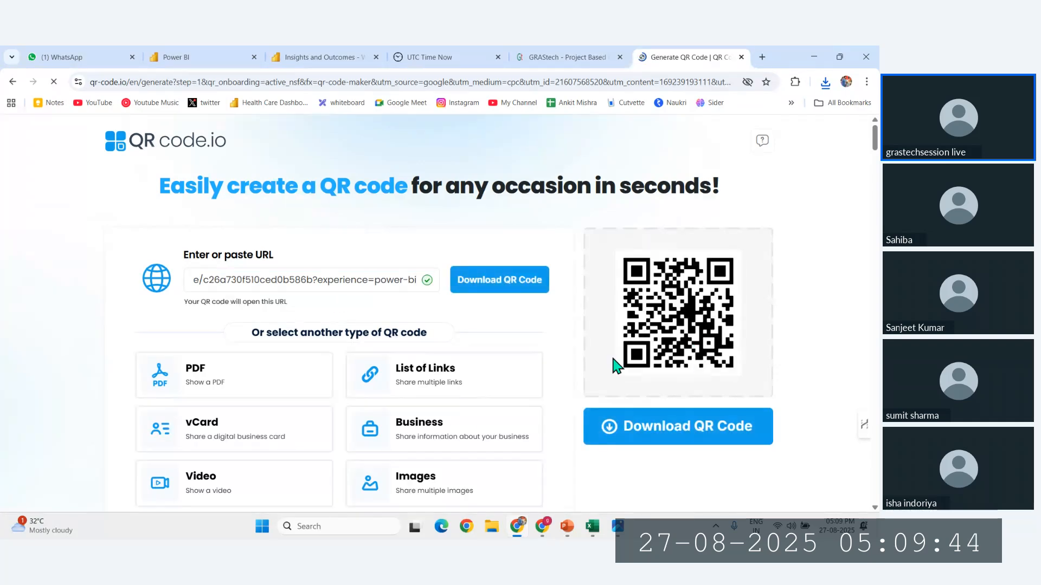
scroll(617, 367, "down", 10)
scroll(530, 274, "down", 3)
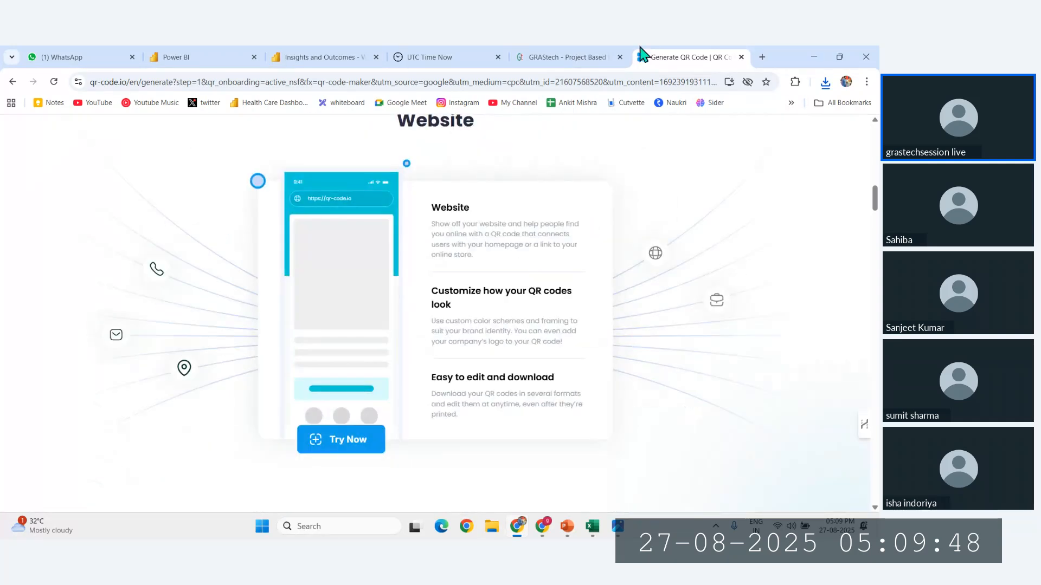
Review the embedded Walmart dashboard on the GRAStech website and reload the page.
left_click(592, 58)
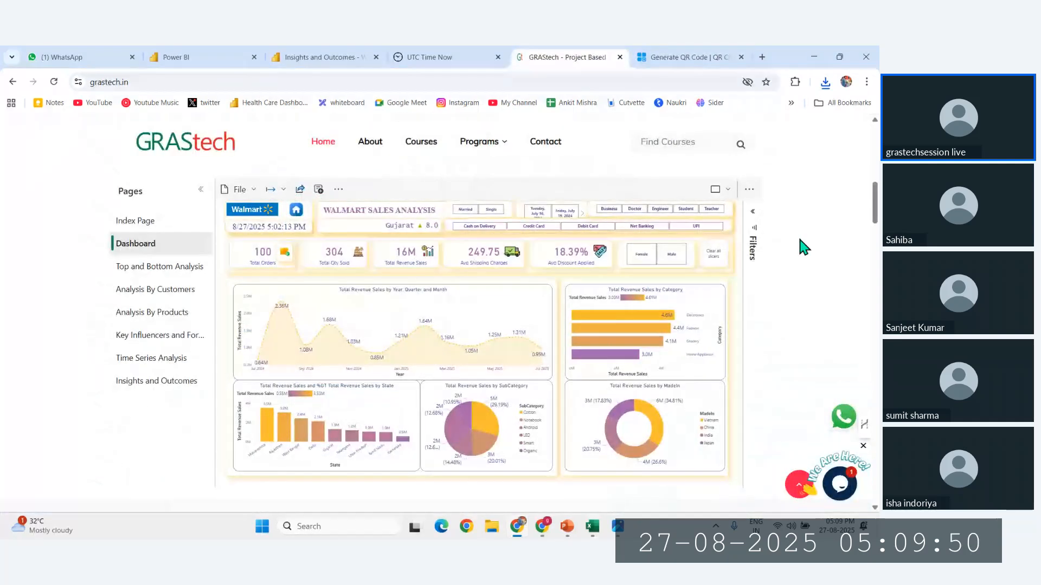
scroll(582, 285, "down", 3)
scroll(582, 285, "up", 3)
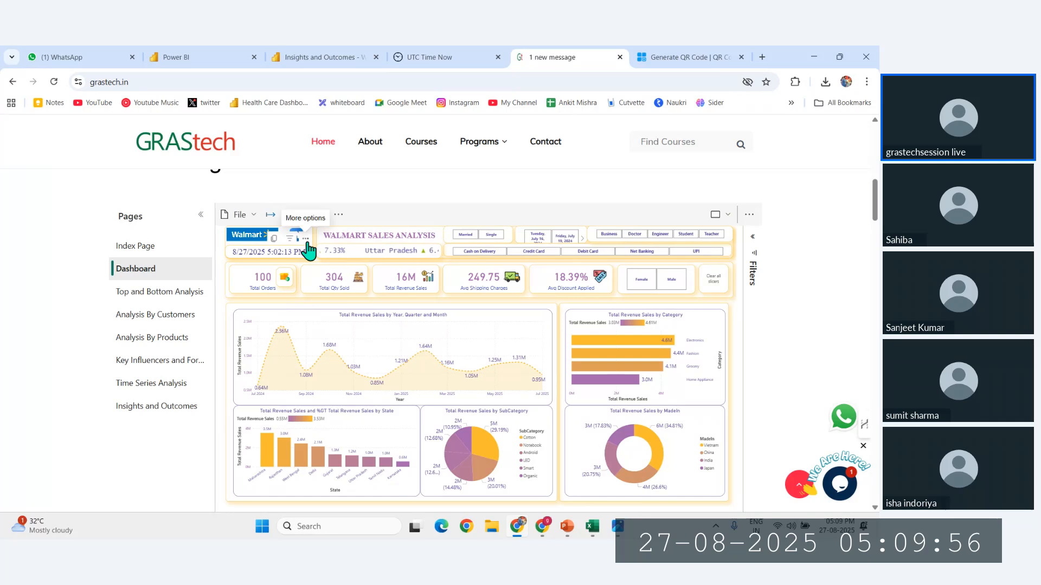
left_click(54, 82)
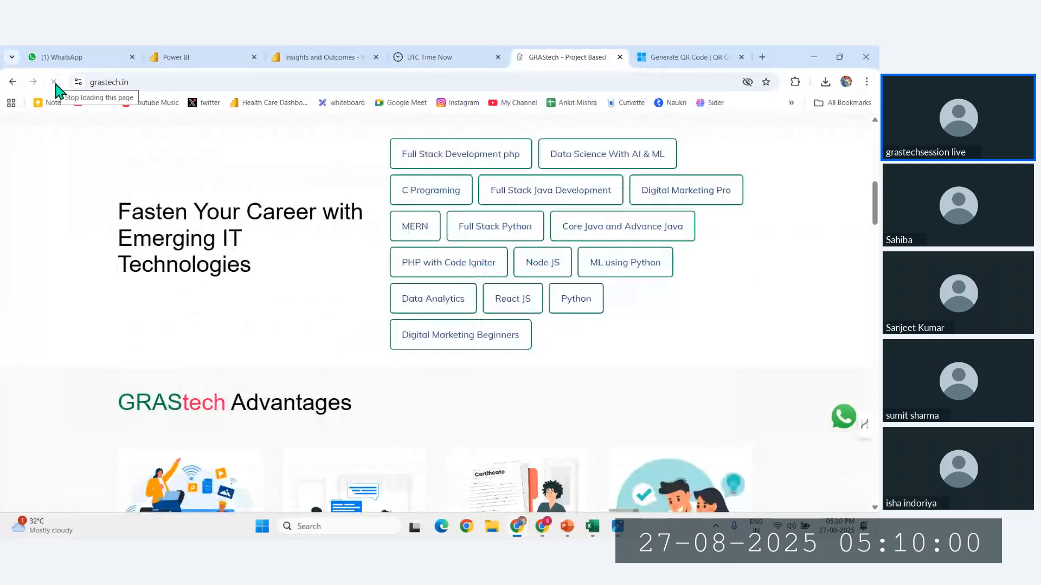
scroll(515, 298, "up", 1)
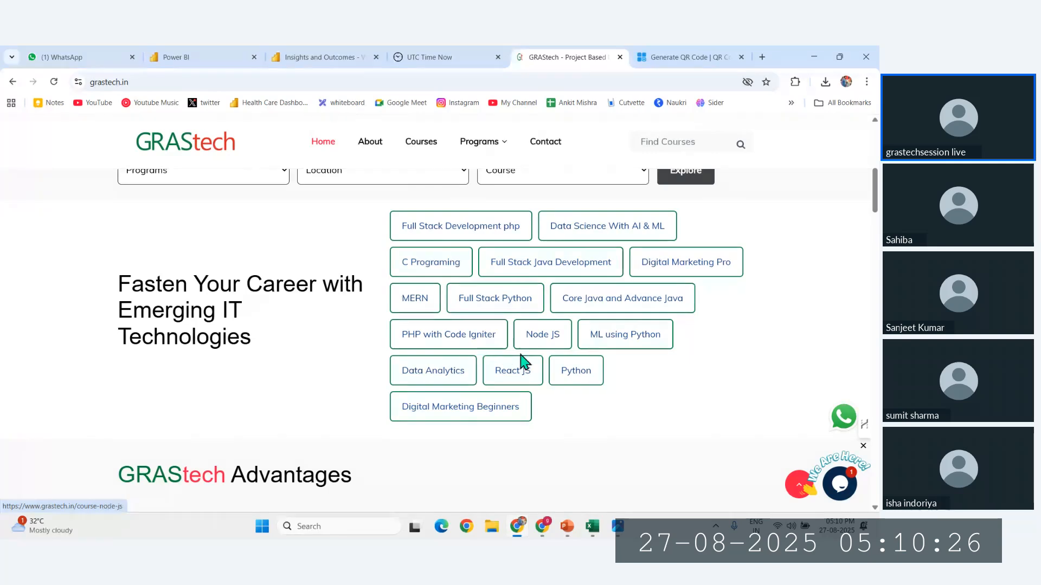
Return to the Walmart report in Power BI, start sharing its link and add the recipient by name.
left_click(304, 54)
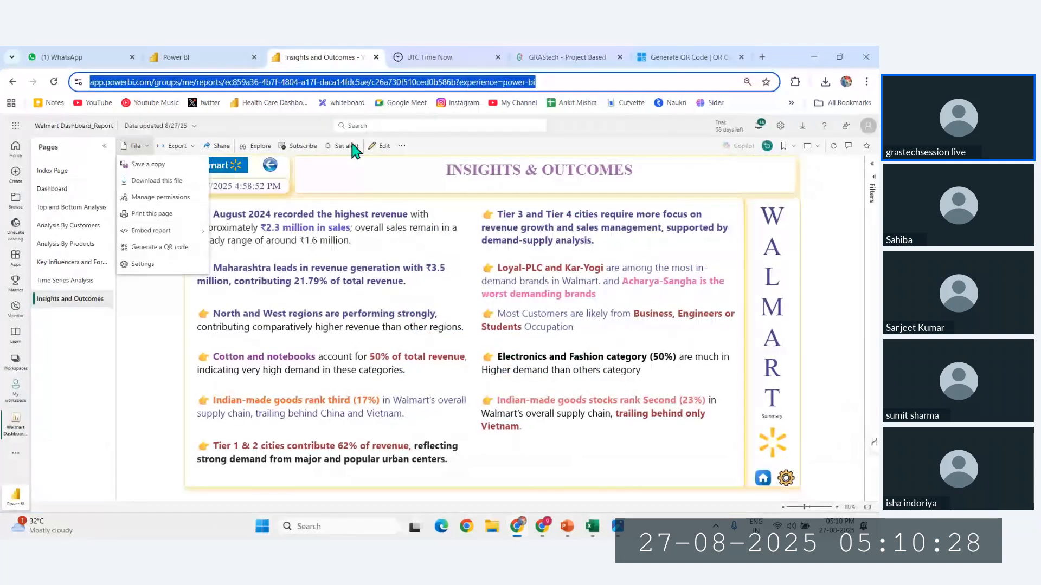
left_click(222, 153)
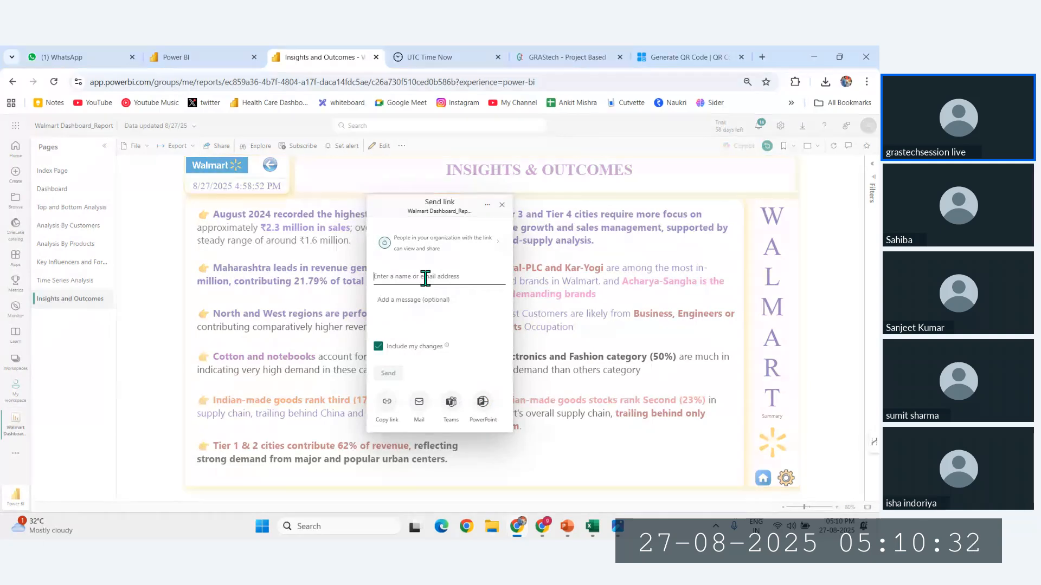
type("sakib")
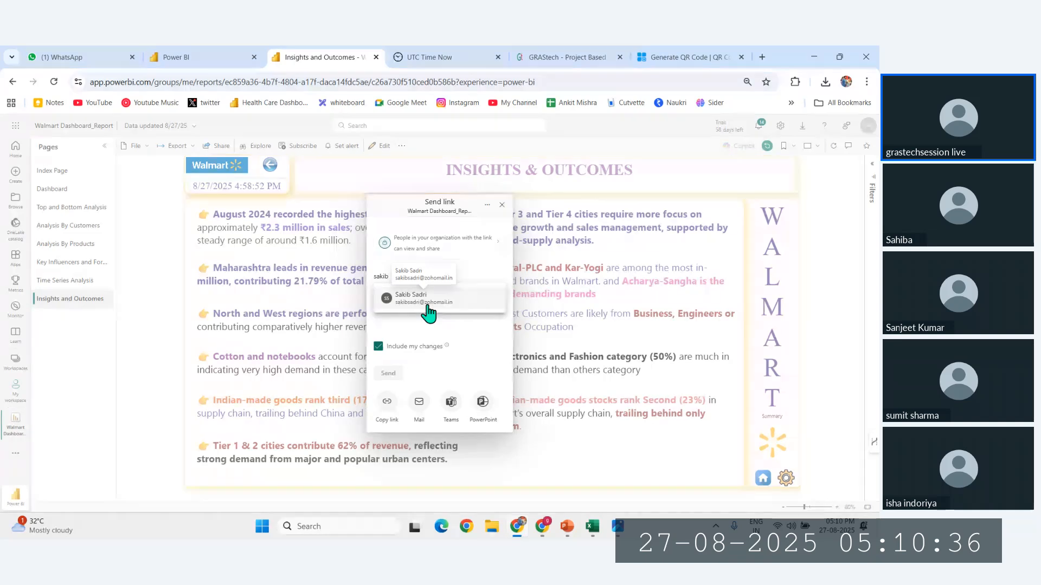
left_click(426, 305)
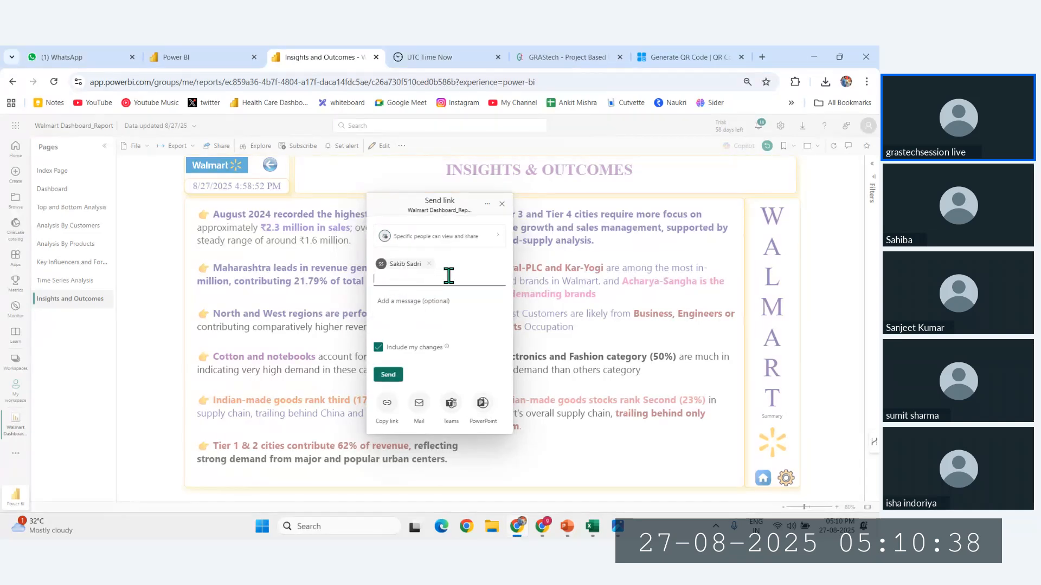
Allow recipients to build content with the data associated with the report, send the link and close the confirmation.
left_click(477, 239)
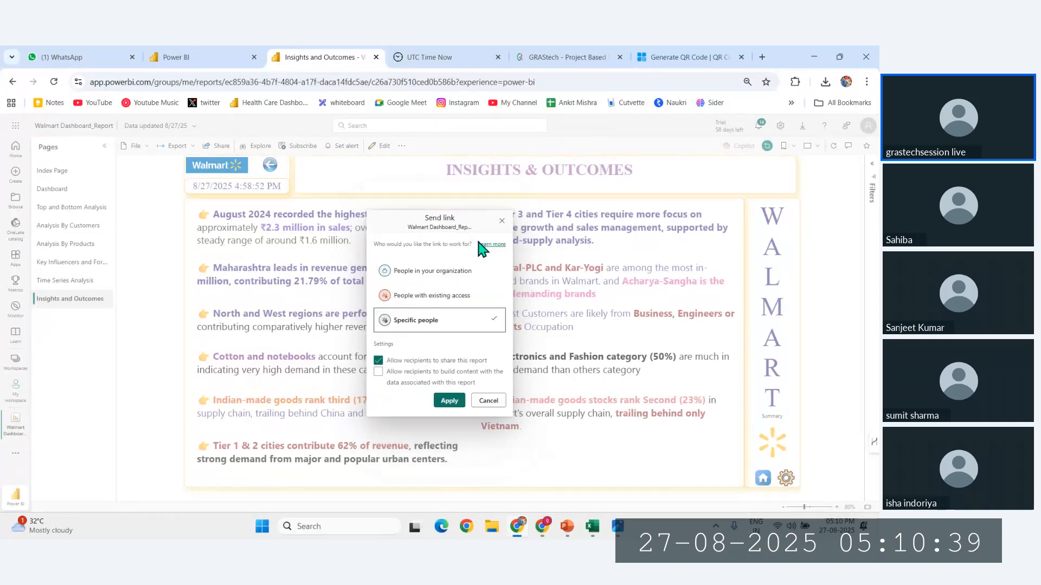
left_click(378, 372)
left_click(449, 400)
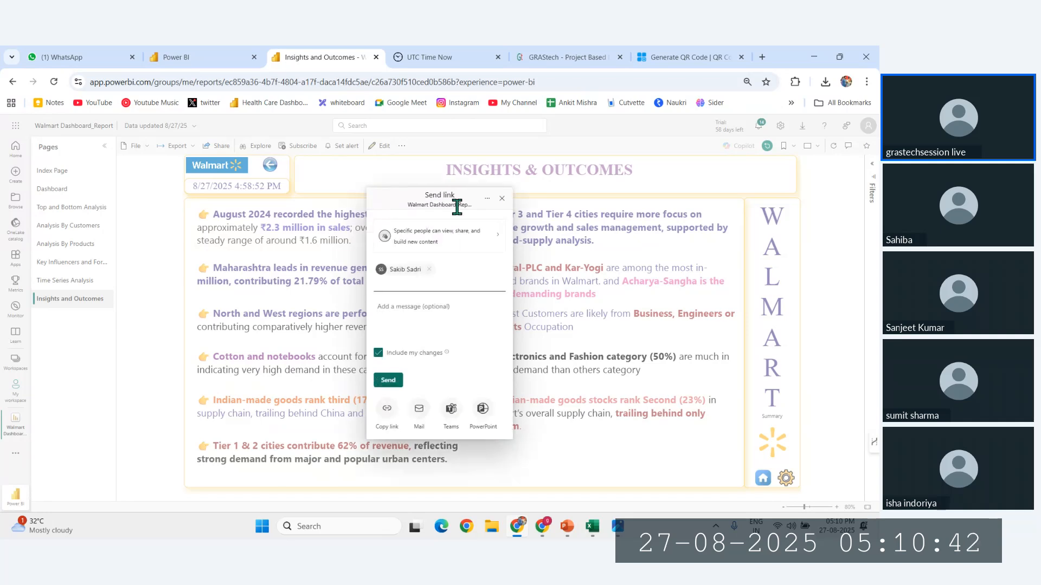
left_click(389, 380)
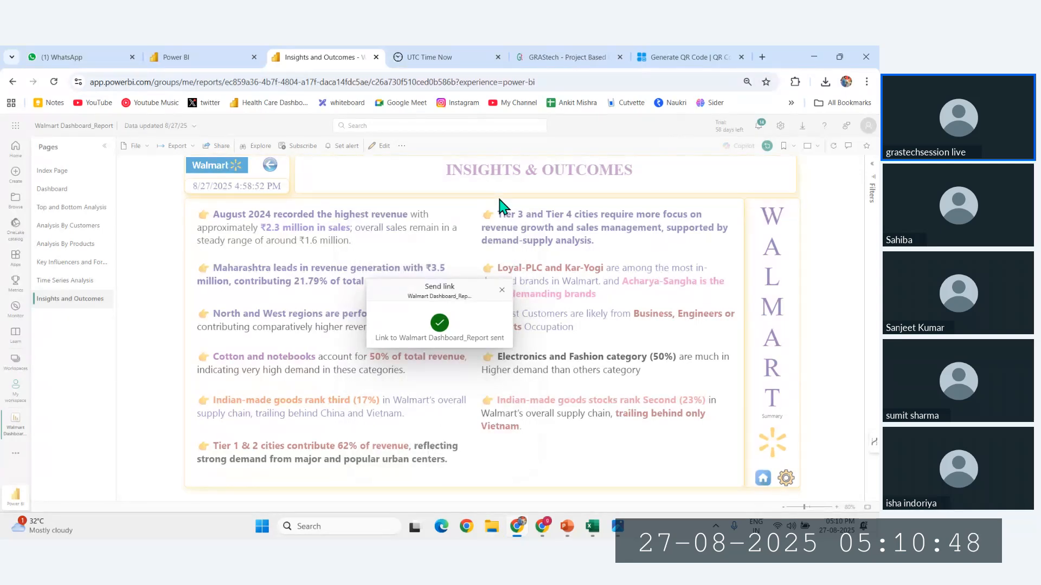
left_click(501, 290)
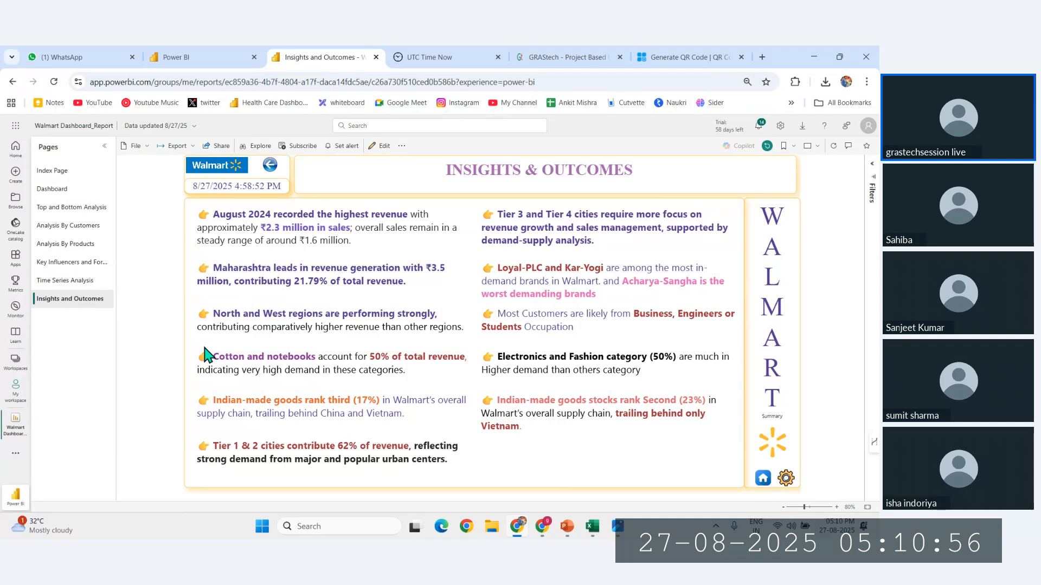
left_click(475, 56)
left_click(686, 55)
left_click(600, 54)
left_click(296, 54)
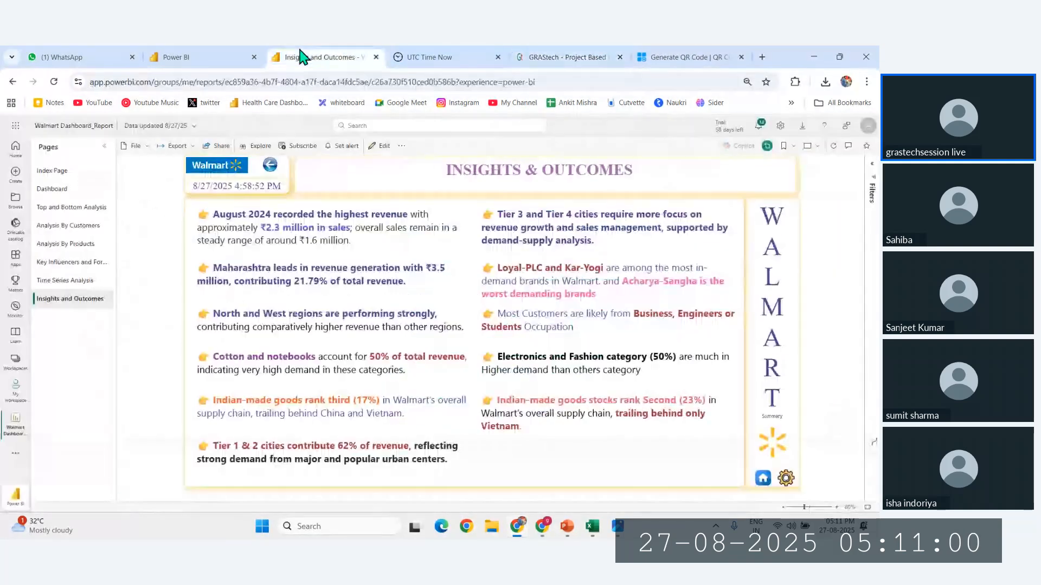
left_click(135, 146)
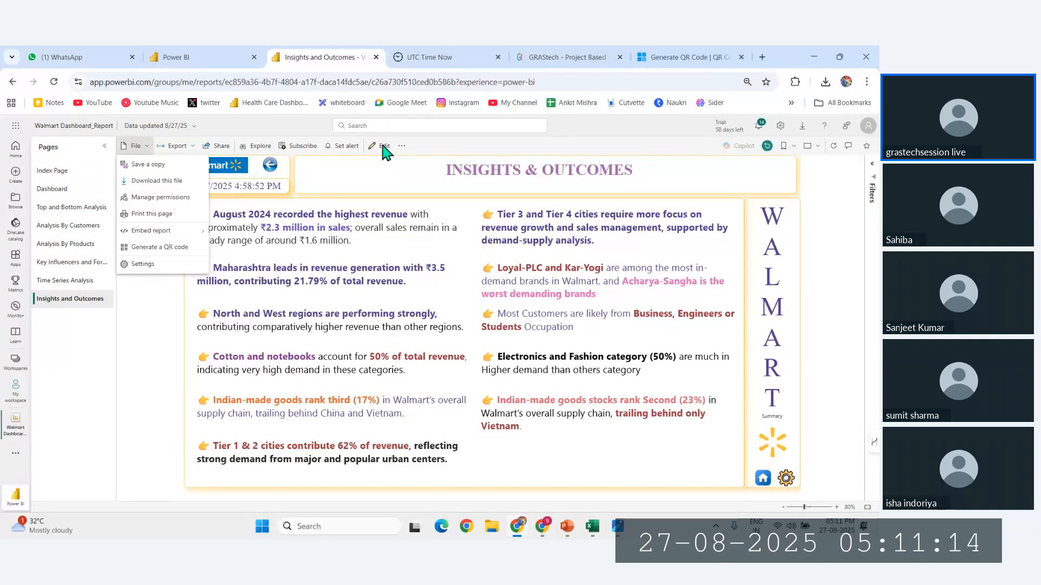
left_click(162, 302)
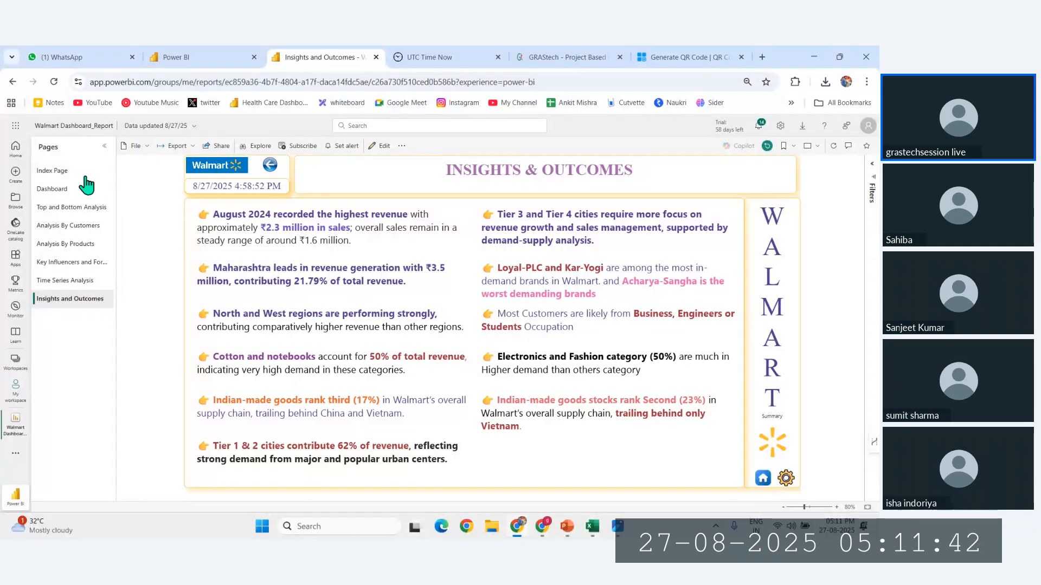
Open the report's Index Page and create a new subscription for it.
left_click(109, 175)
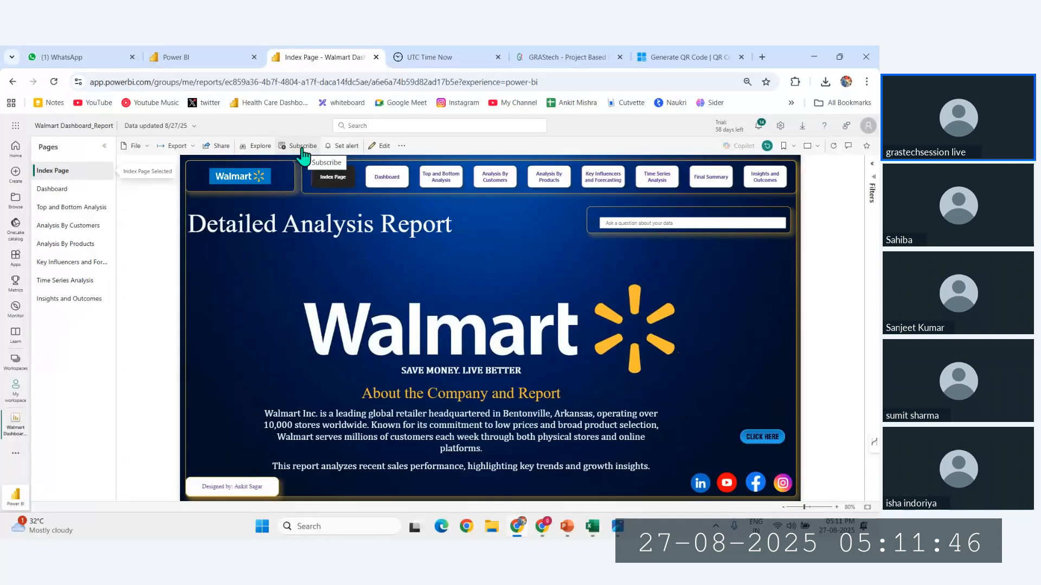
left_click(302, 149)
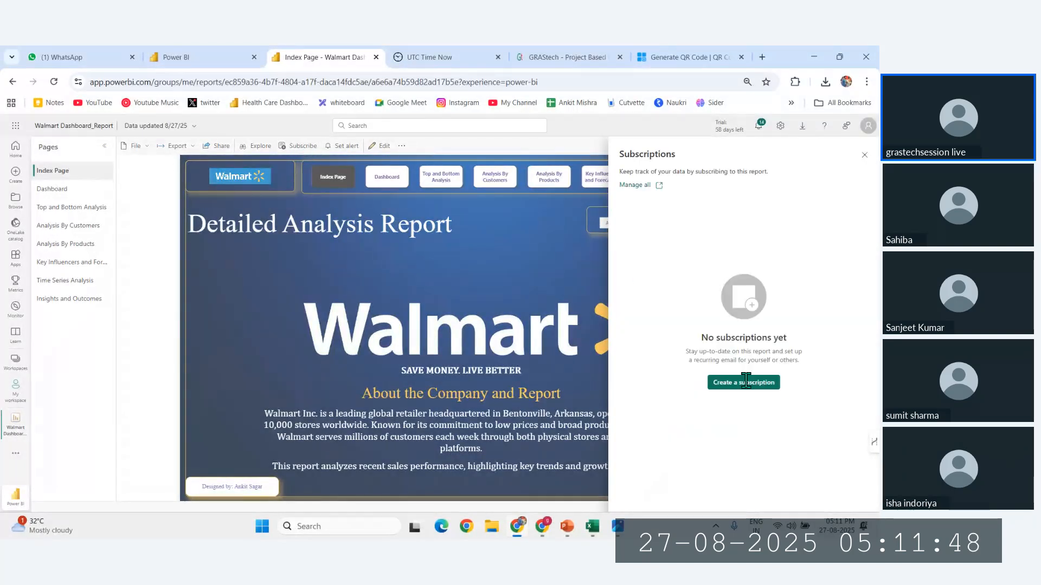
left_click(732, 383)
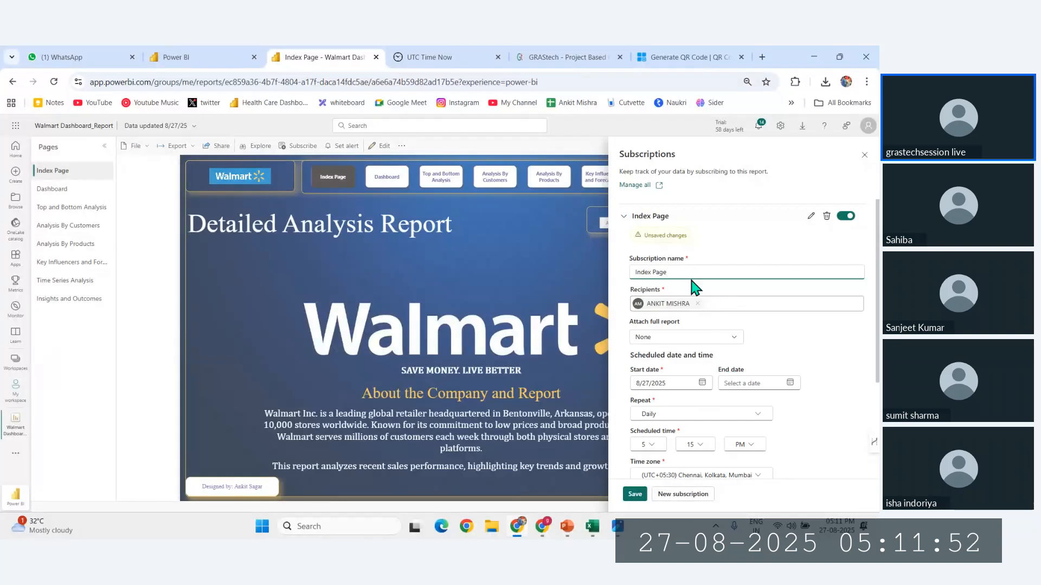
Rename the subscription as Complete Walmart Sales Report.
left_click_drag(666, 272, 629, 273)
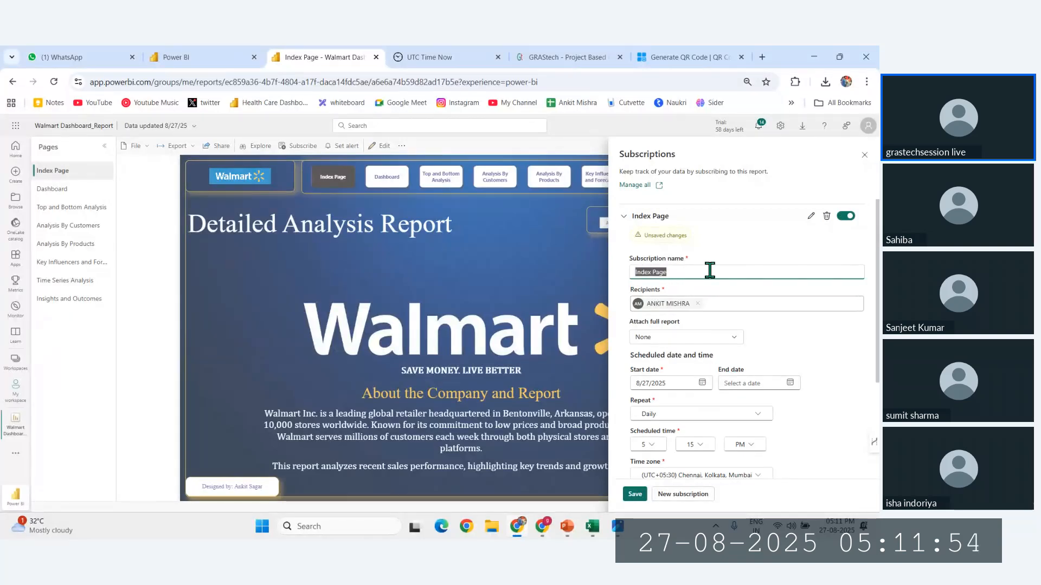
key("BackSpace")
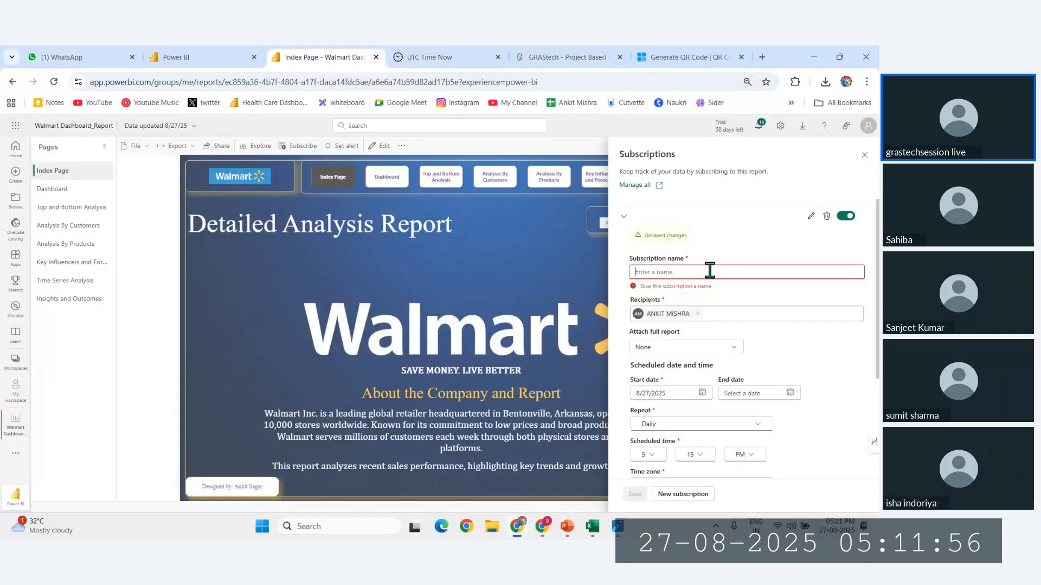
type("Complete")
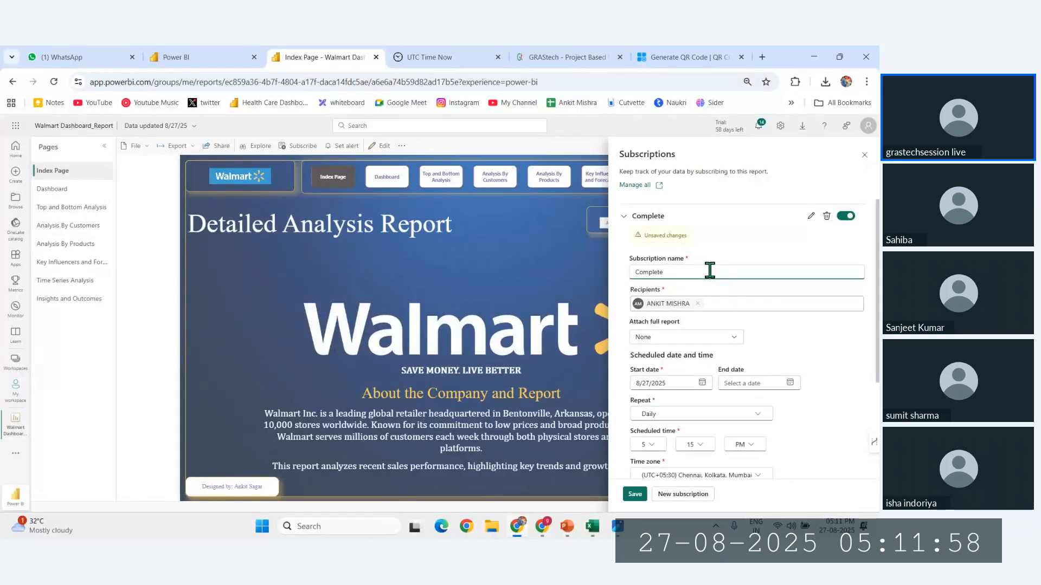
type(" Walmart")
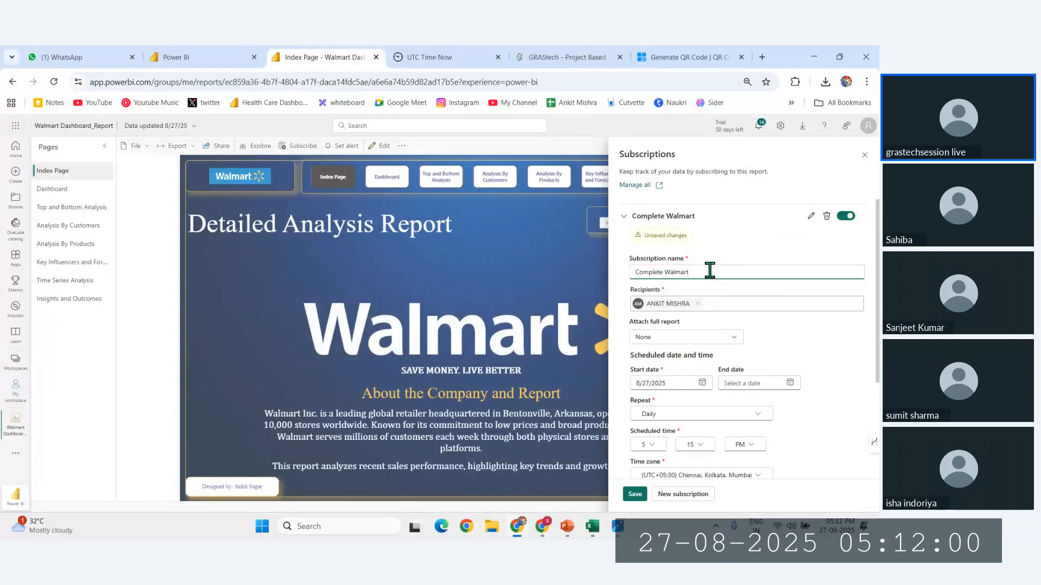
type(" Sales Repo")
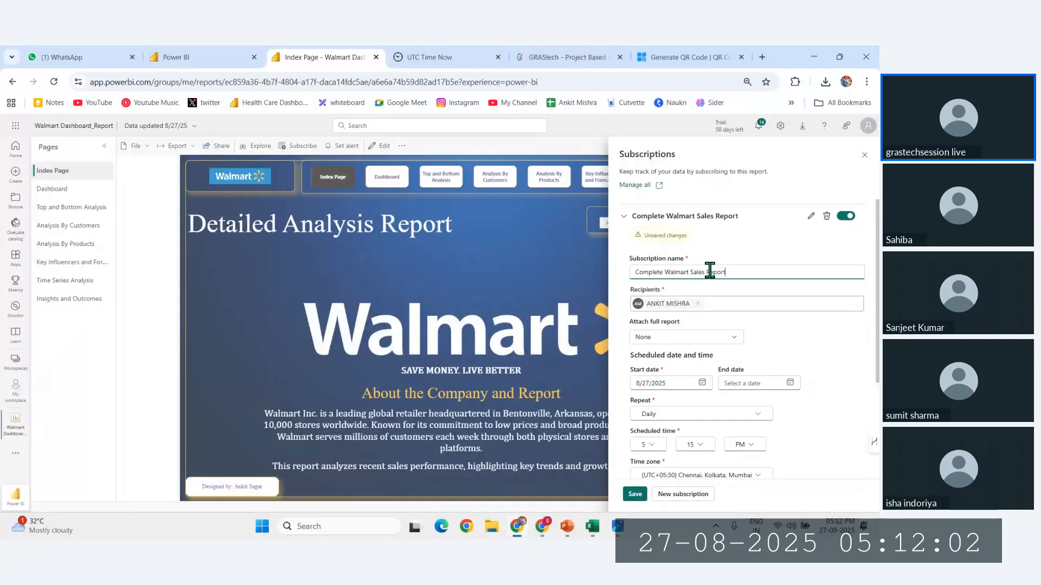
type("rt")
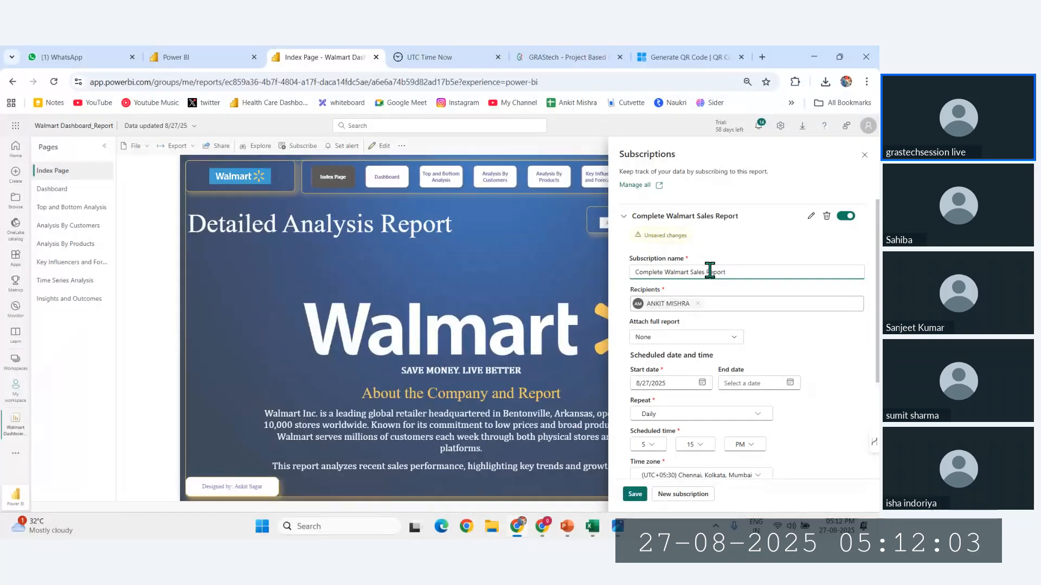
Add two colleagues as recipients of the subscription by searching for their names.
left_click(716, 306)
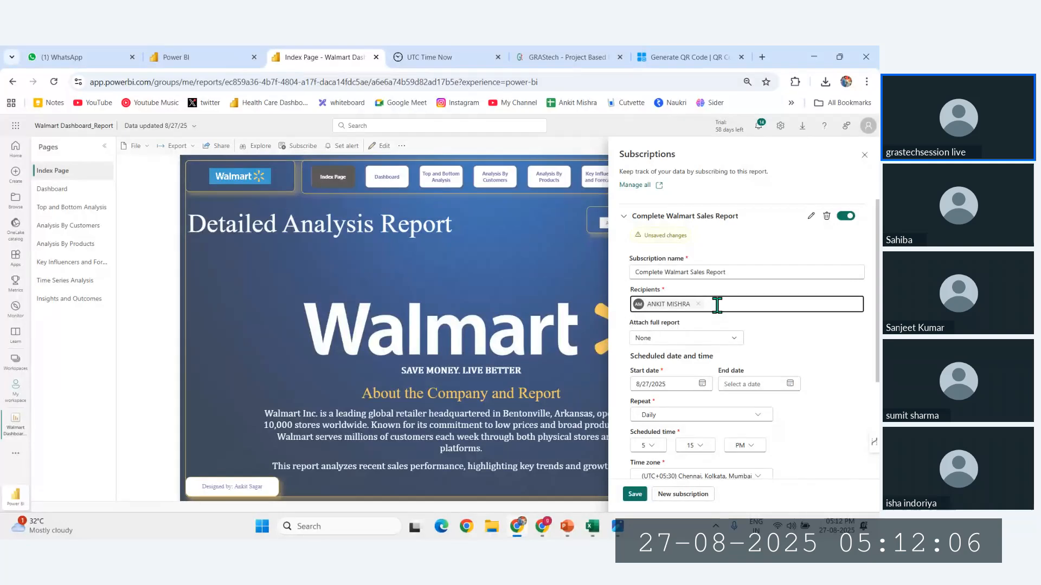
type("saki")
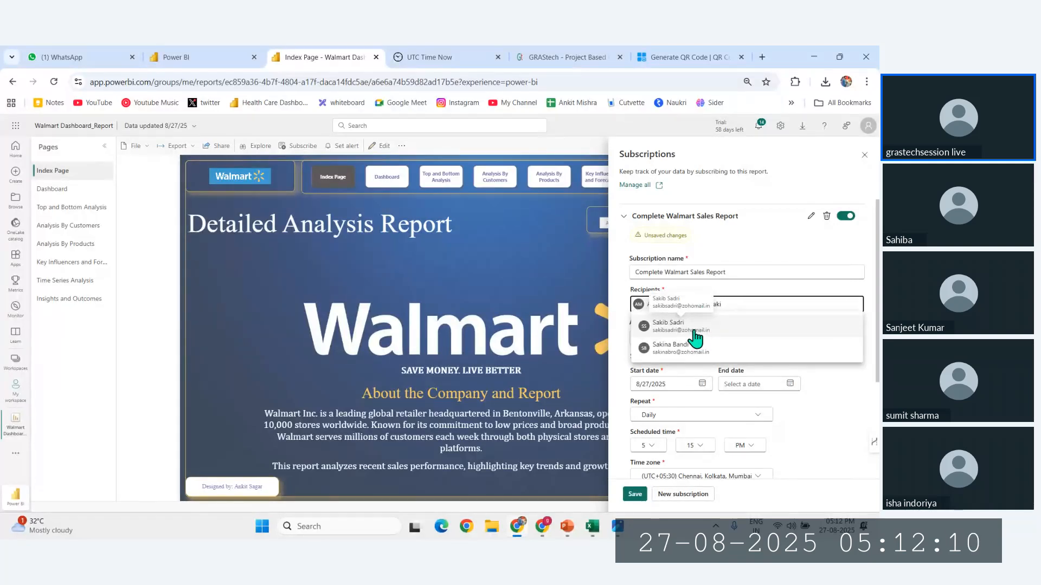
left_click(696, 326)
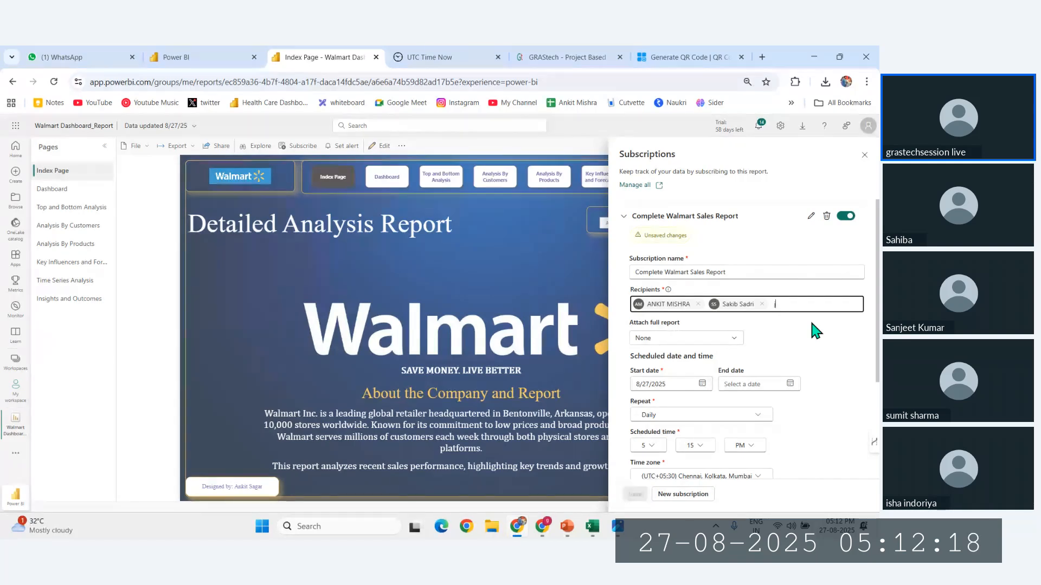
type("jasm")
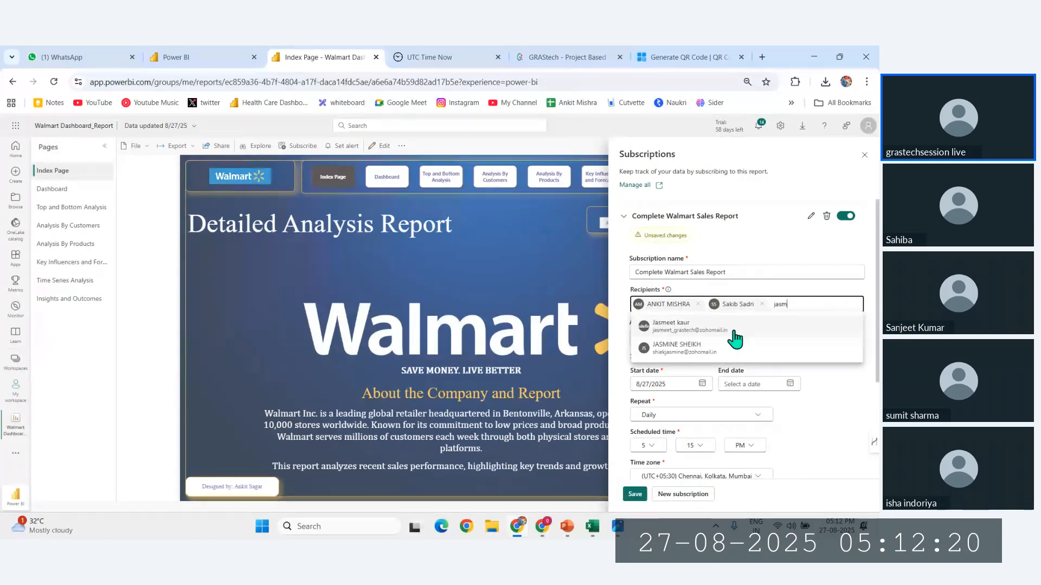
left_click(701, 328)
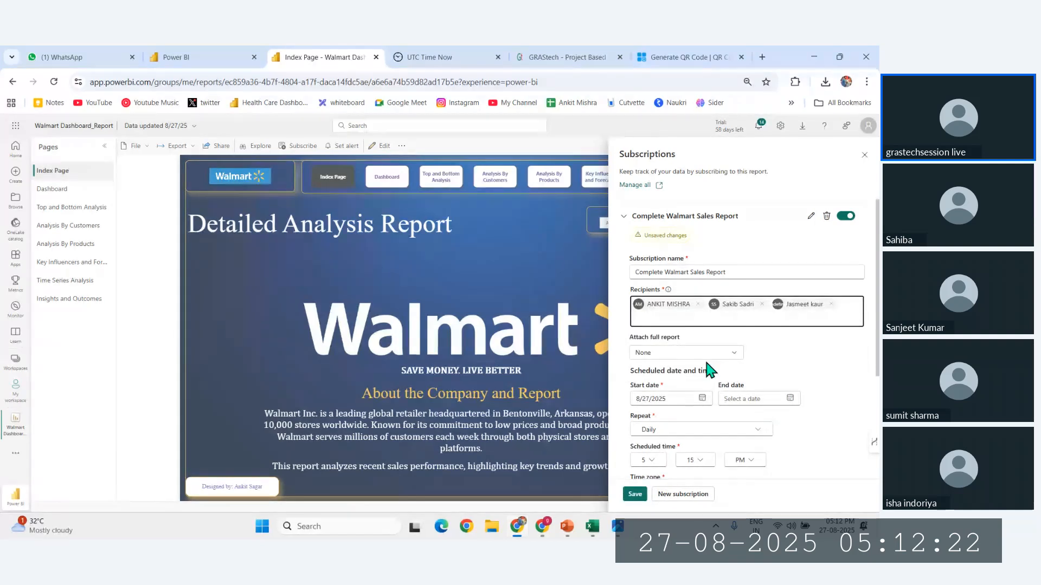
type("sa")
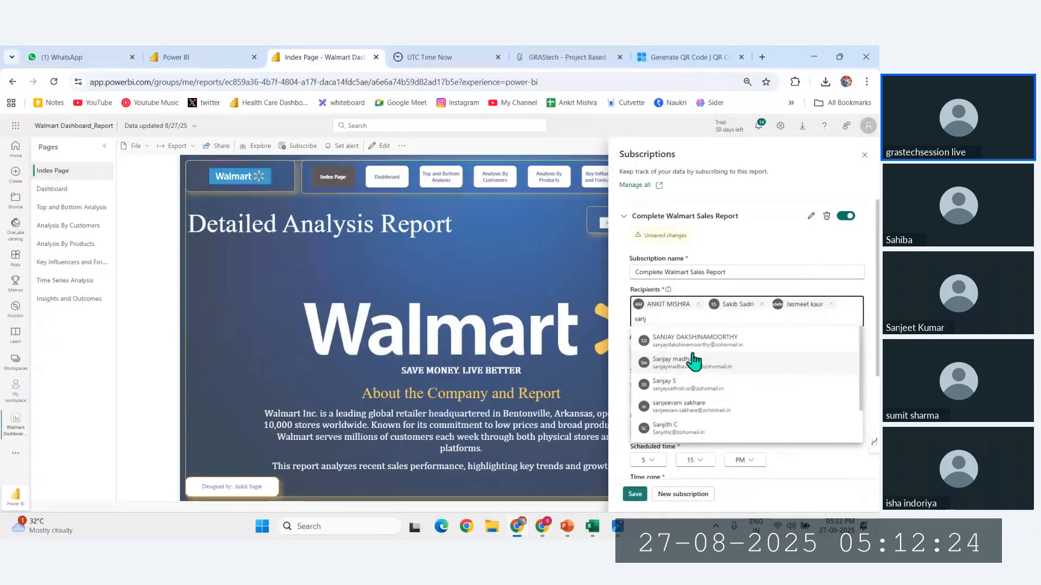
type("nj")
key("BackSpace")
key("BackSpace")
key("BackSpace")
key("BackSpace")
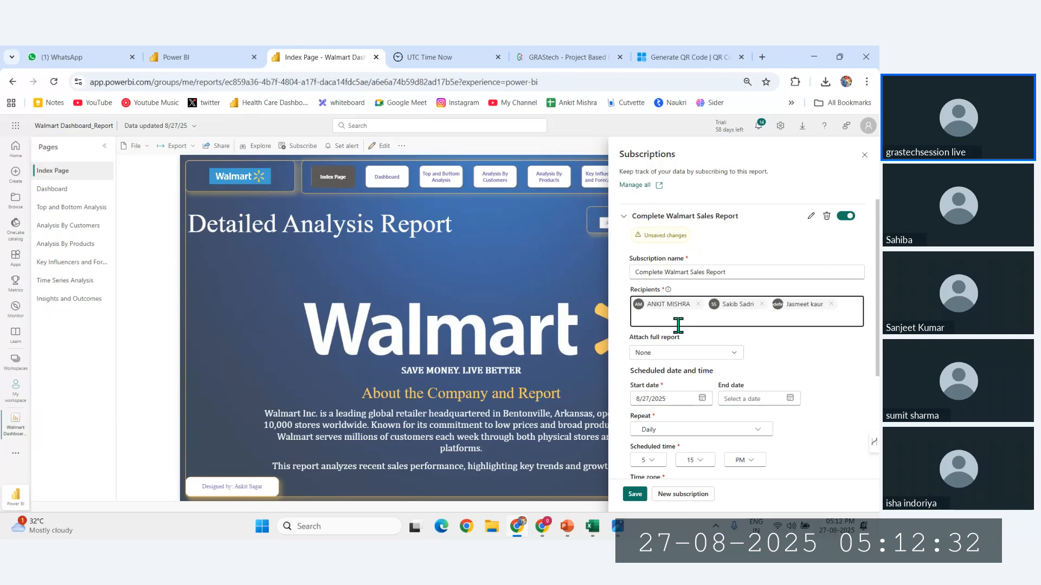
Add three more colleagues as recipients of the subscription by searching for their names.
type("abbas")
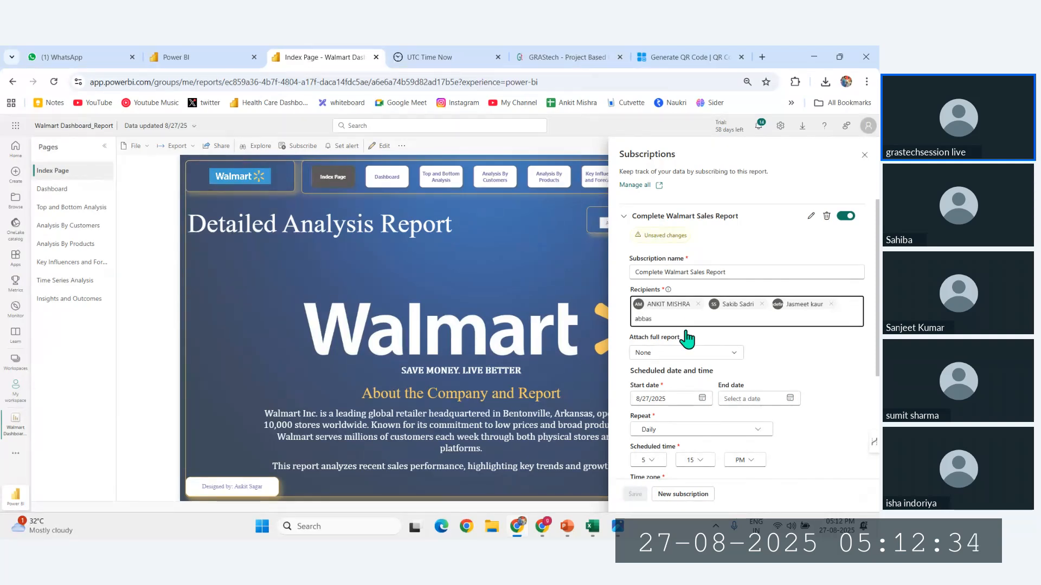
left_click(681, 345)
type("naksh")
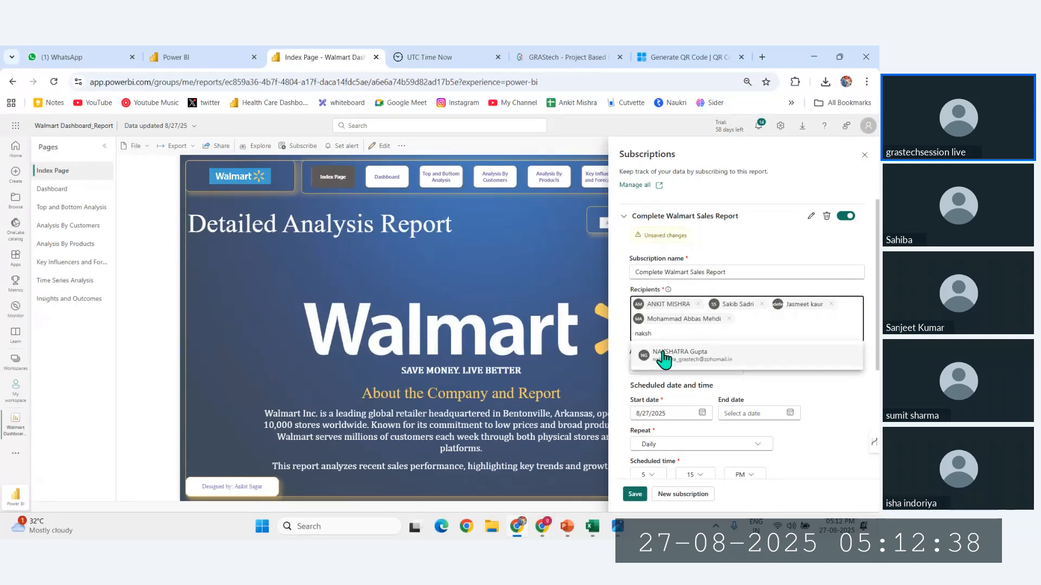
left_click(669, 351)
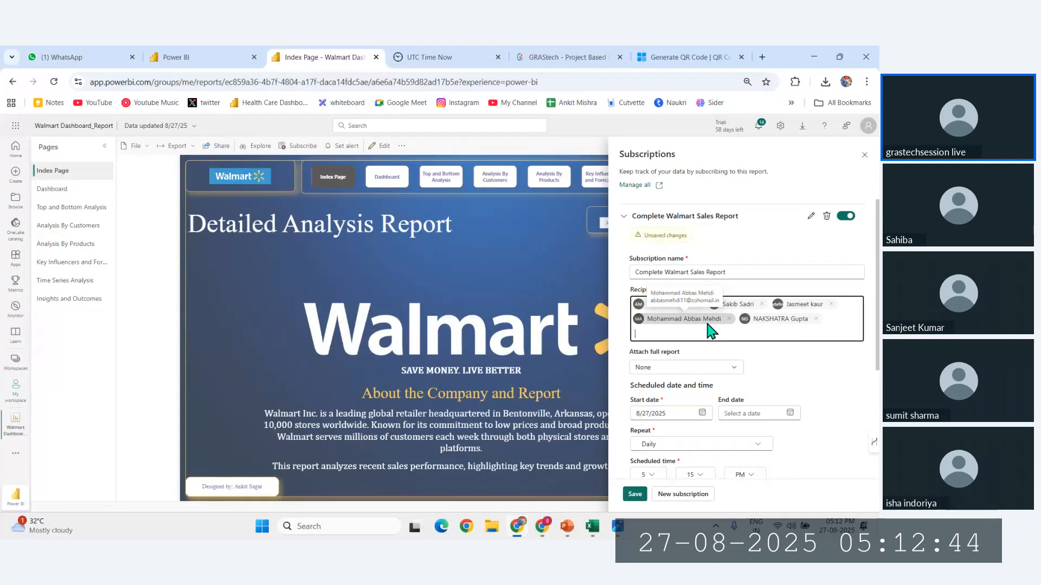
type("sahui")
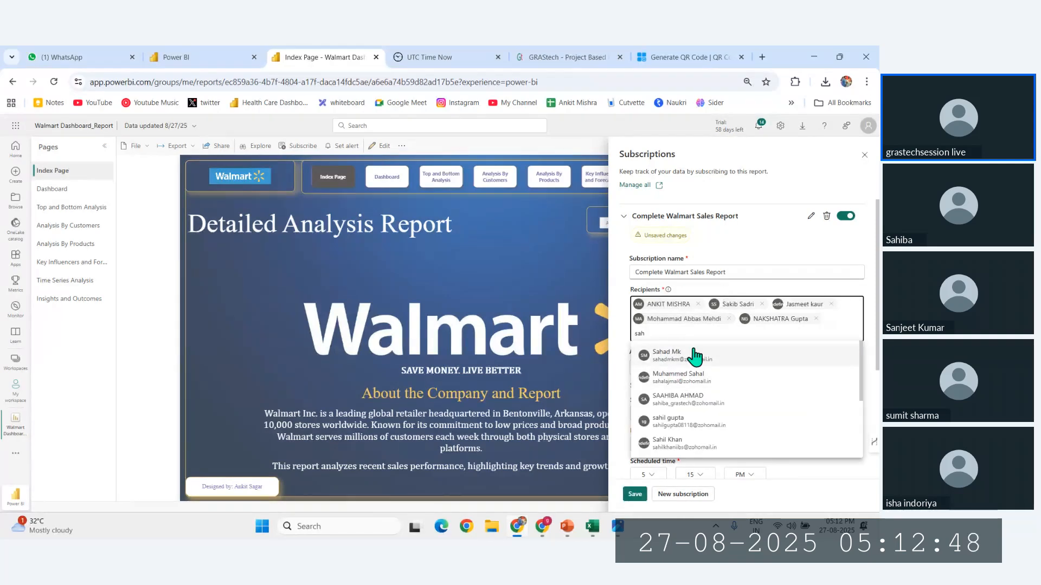
left_click(703, 404)
mouse_move(521, 512)
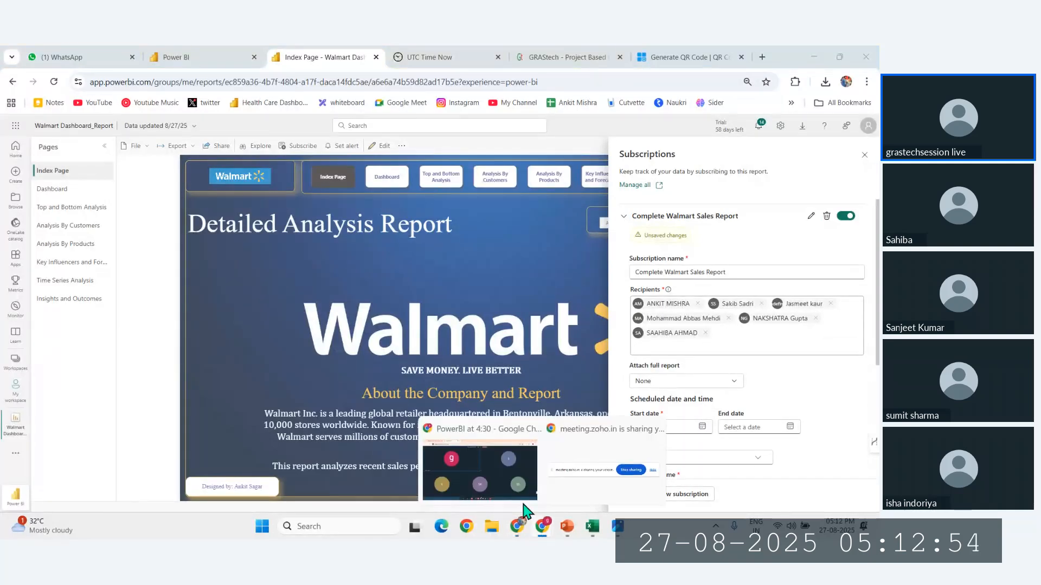
left_click(814, 57)
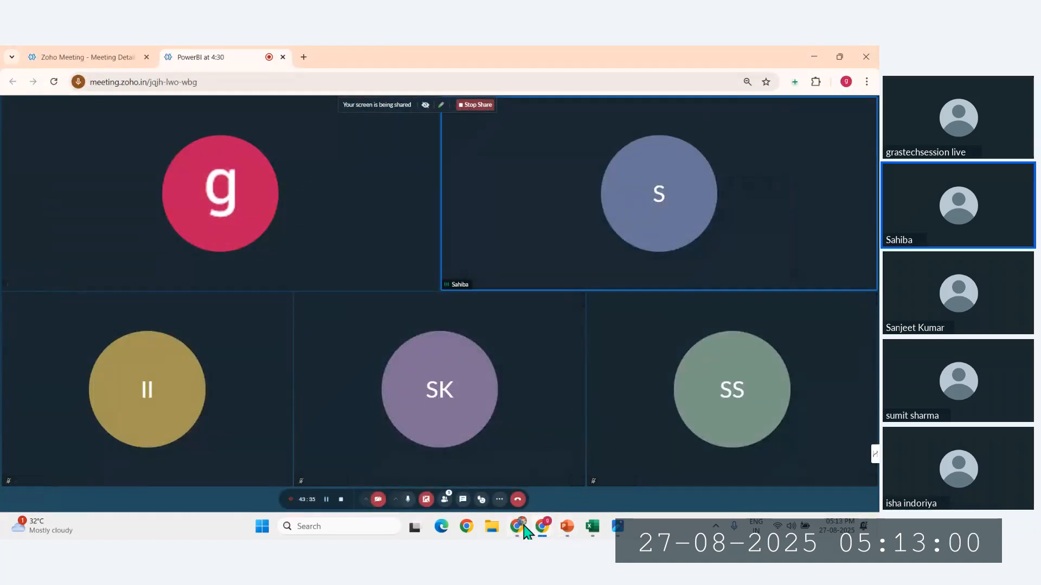
mouse_move(526, 531)
left_click(518, 471)
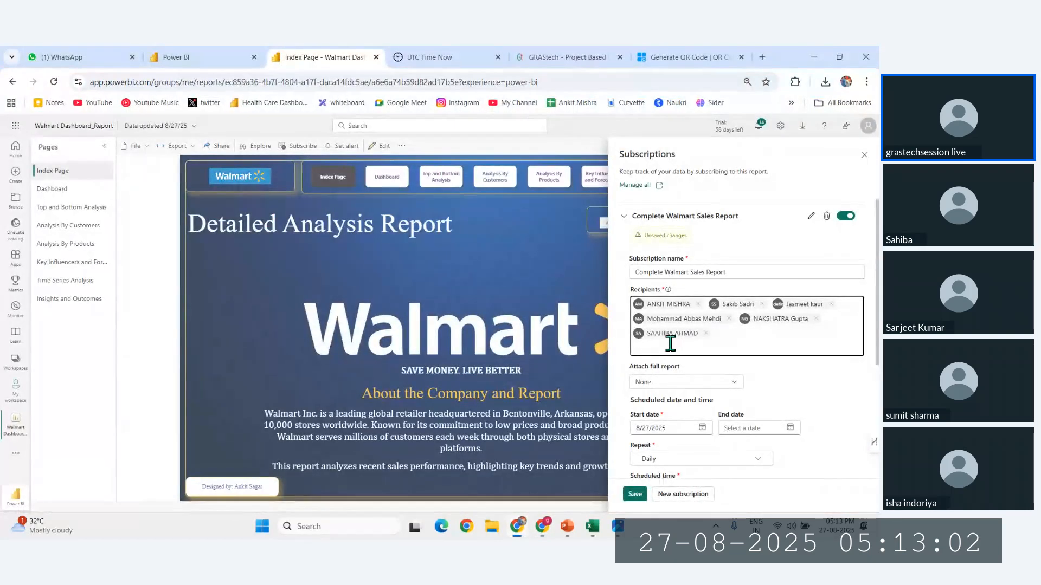
Add two meeting participants to the subscription's recipients by searching for their names.
type("sumi")
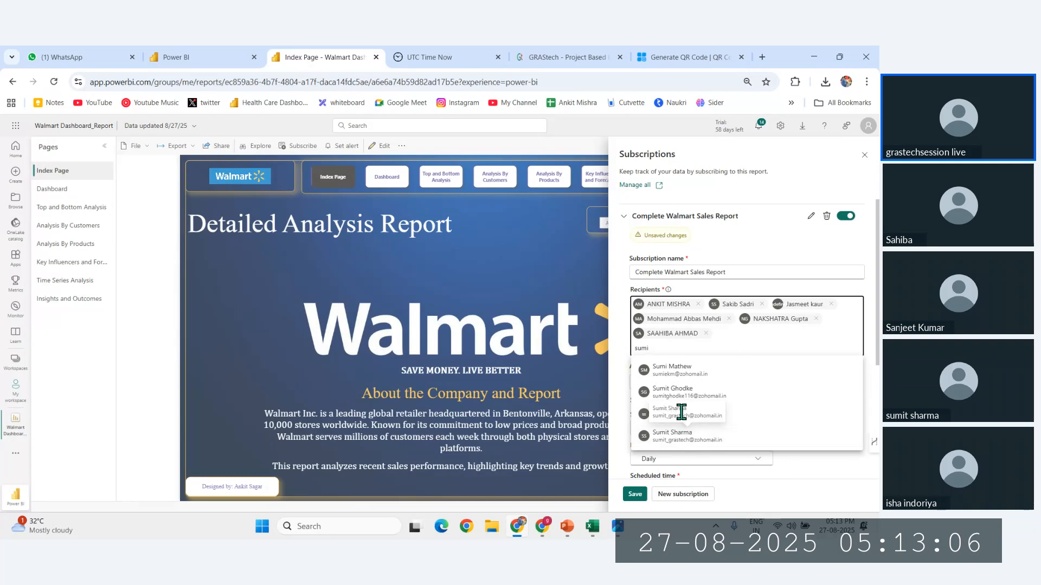
left_click(700, 443)
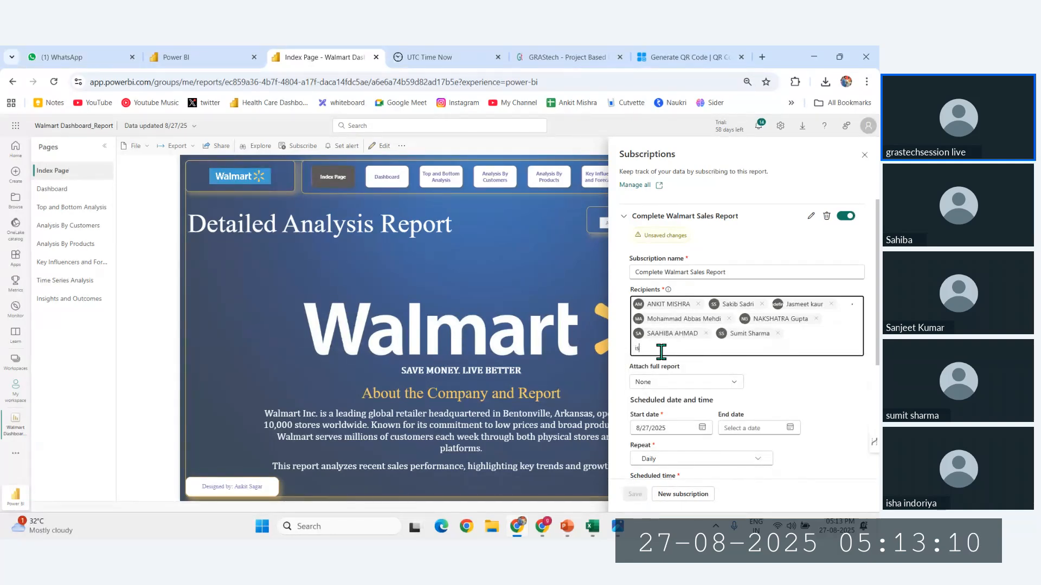
type("isha")
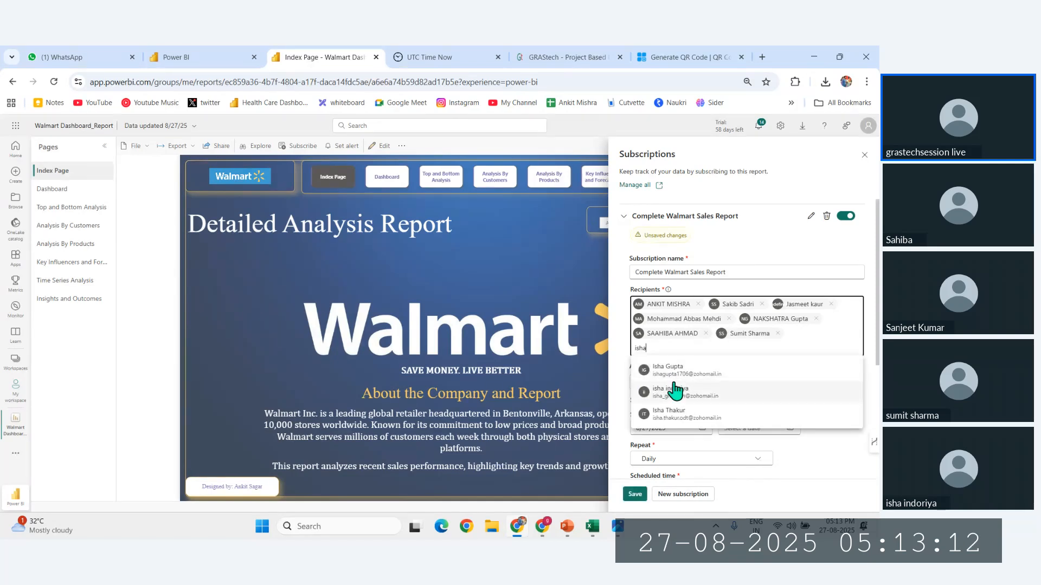
left_click(692, 393)
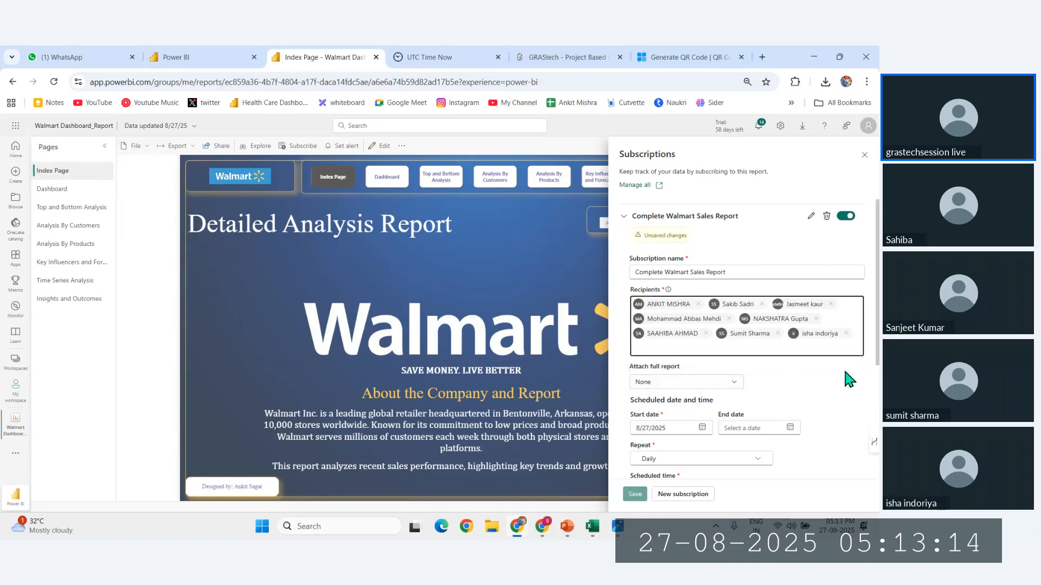
Check the file formats offered for attaching the full report, and set the subscription's end date to 12/31/2025.
left_click(731, 383)
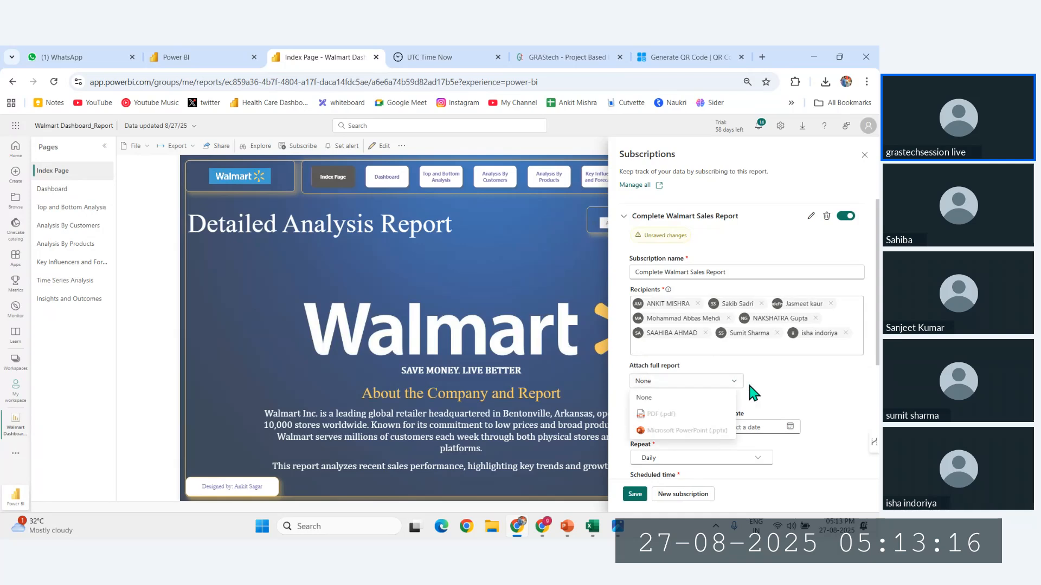
left_click(785, 409)
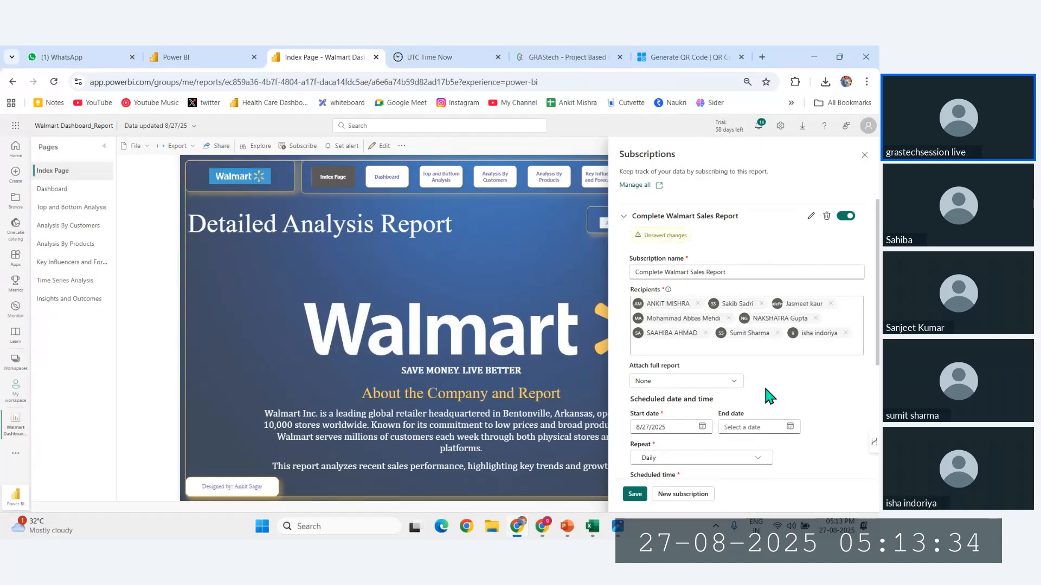
scroll(766, 394, "down", 1)
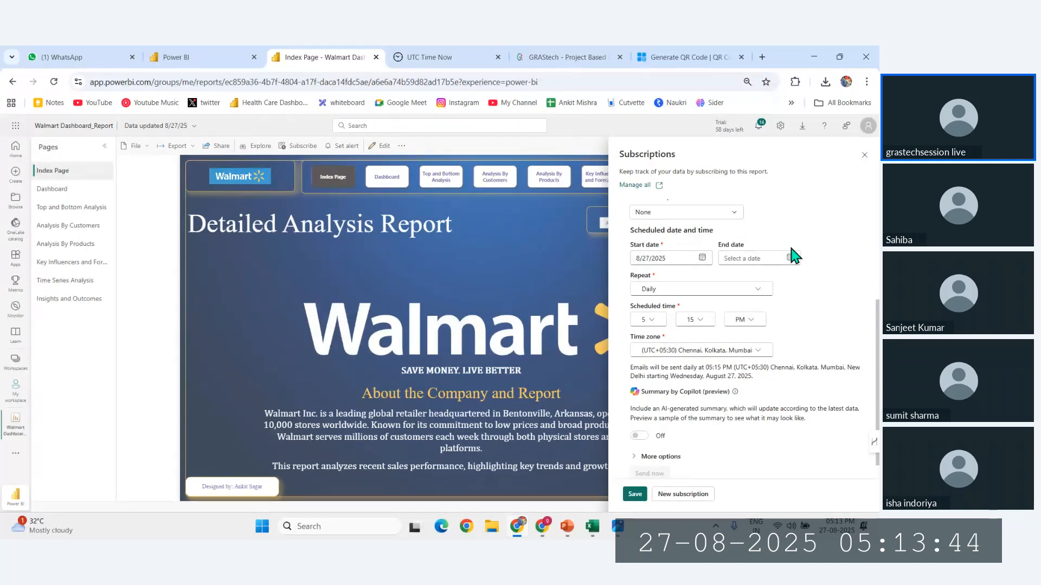
left_click(790, 259)
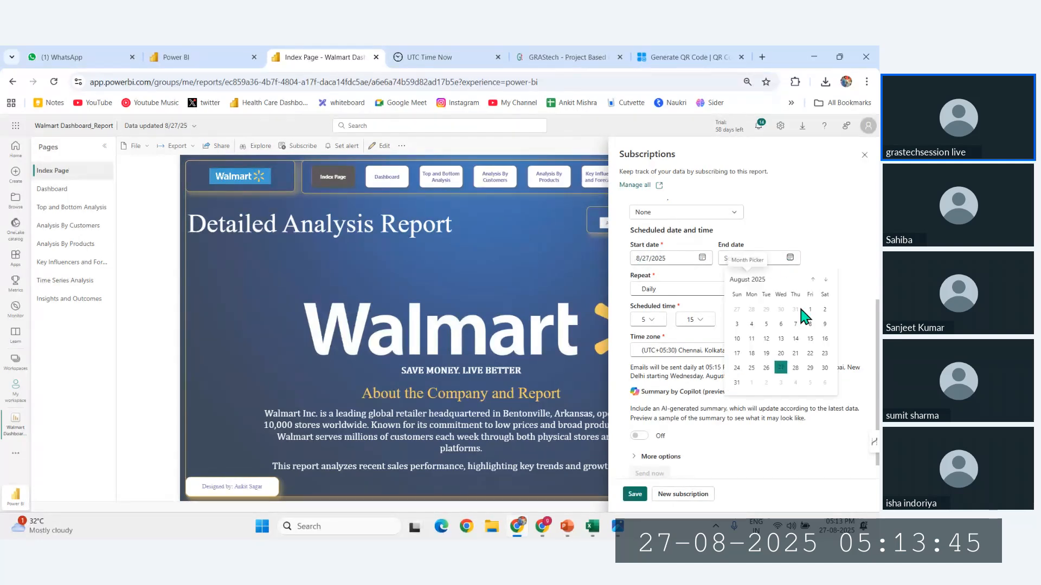
left_click(825, 280)
left_click(824, 279)
left_click(825, 280)
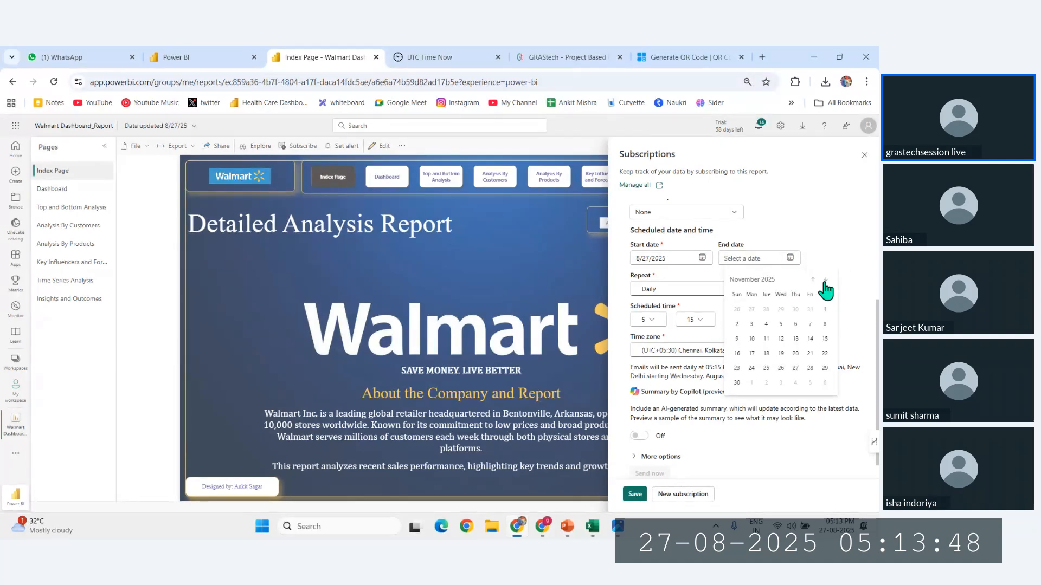
left_click(825, 280)
left_click(779, 369)
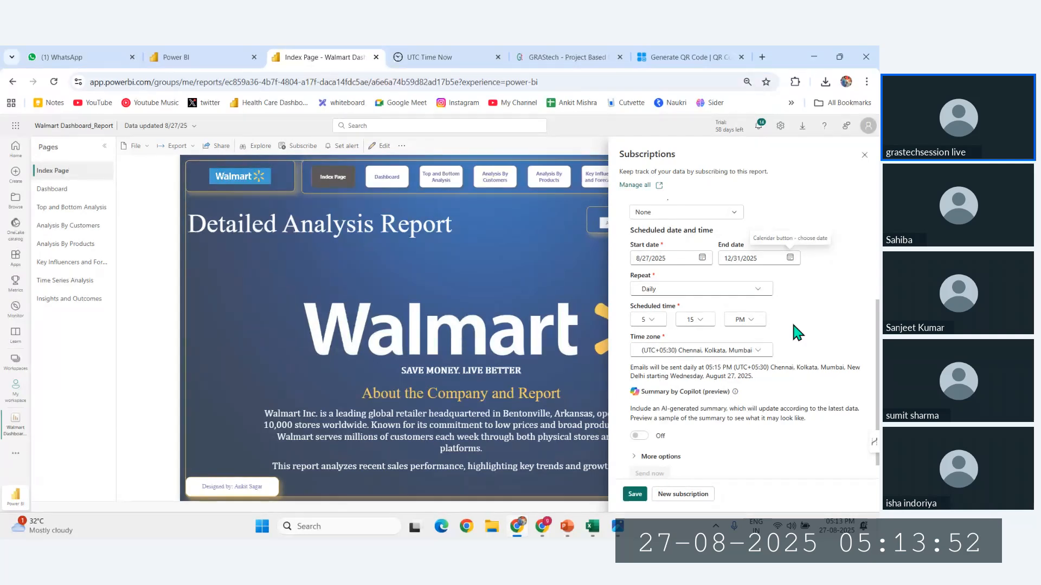
Set the subscription to repeat weekly on Sunday and Saturday.
left_click(643, 292)
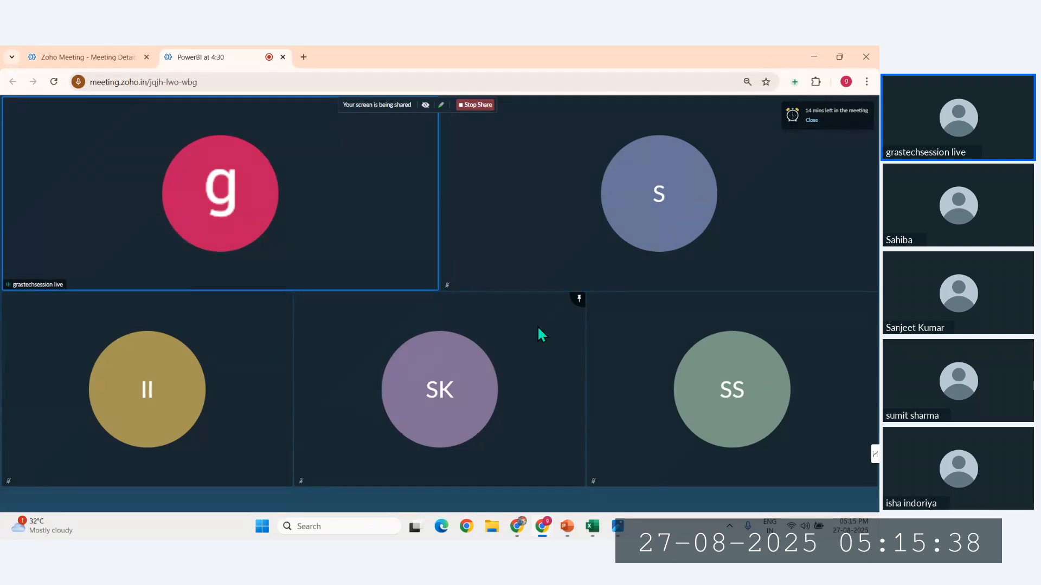
mouse_move(426, 308)
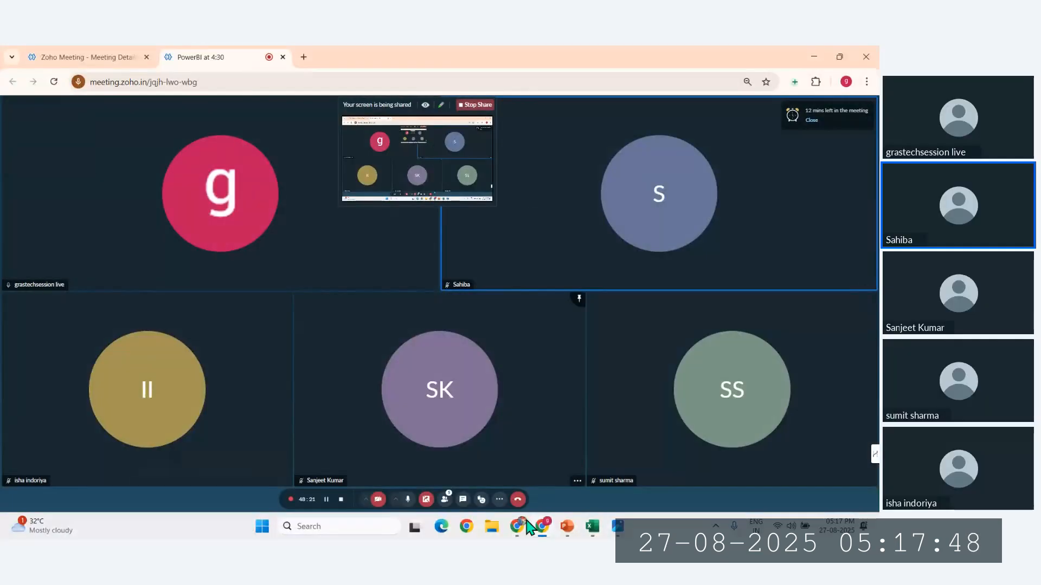
left_click(519, 527)
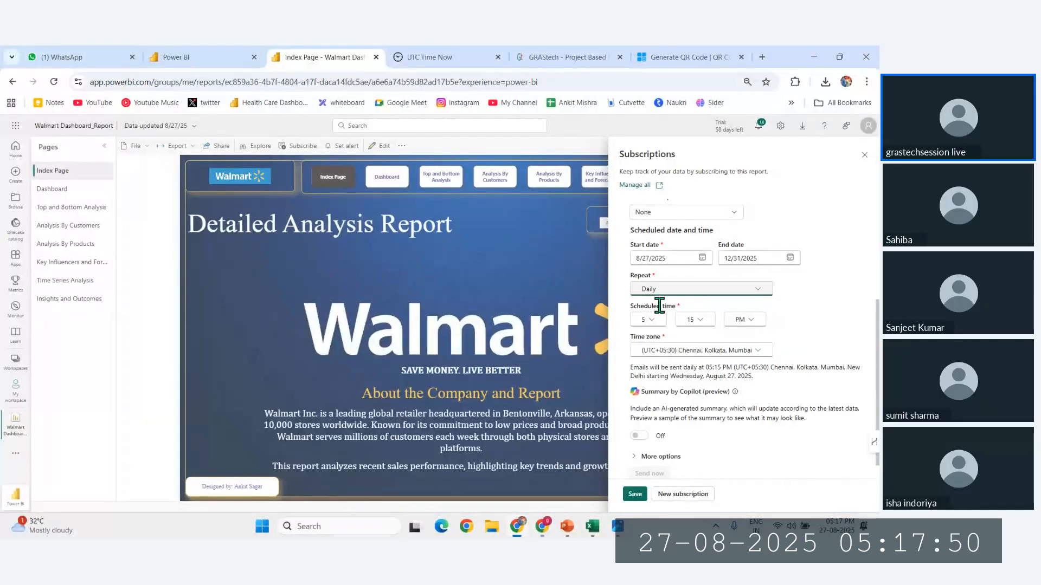
left_click(697, 290)
left_click(651, 347)
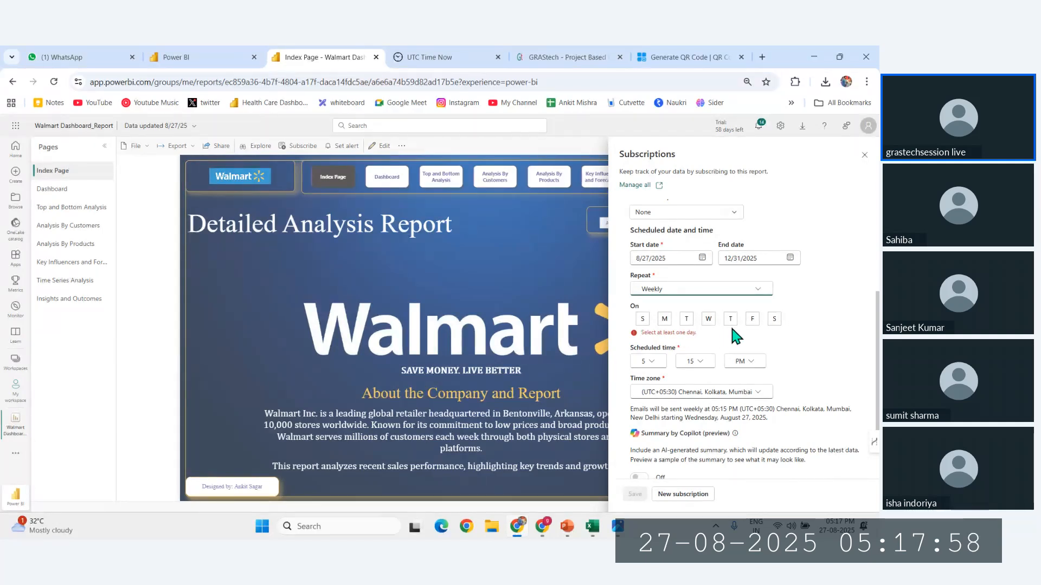
left_click(643, 319)
left_click(774, 318)
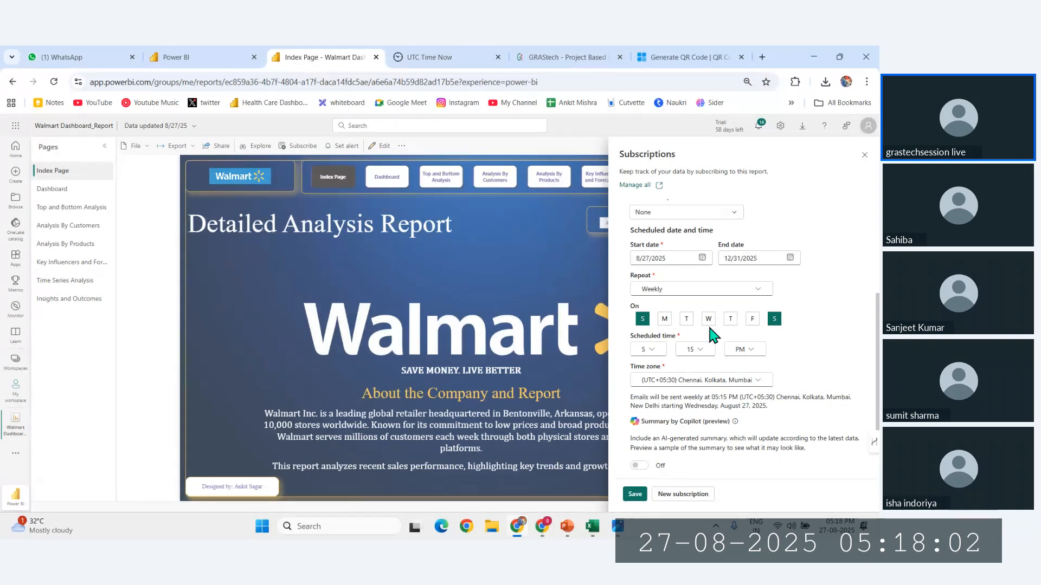
Set the subscription to repeat monthly, trying the specific-days option before choosing the last day of the month.
left_click(675, 290)
left_click(655, 363)
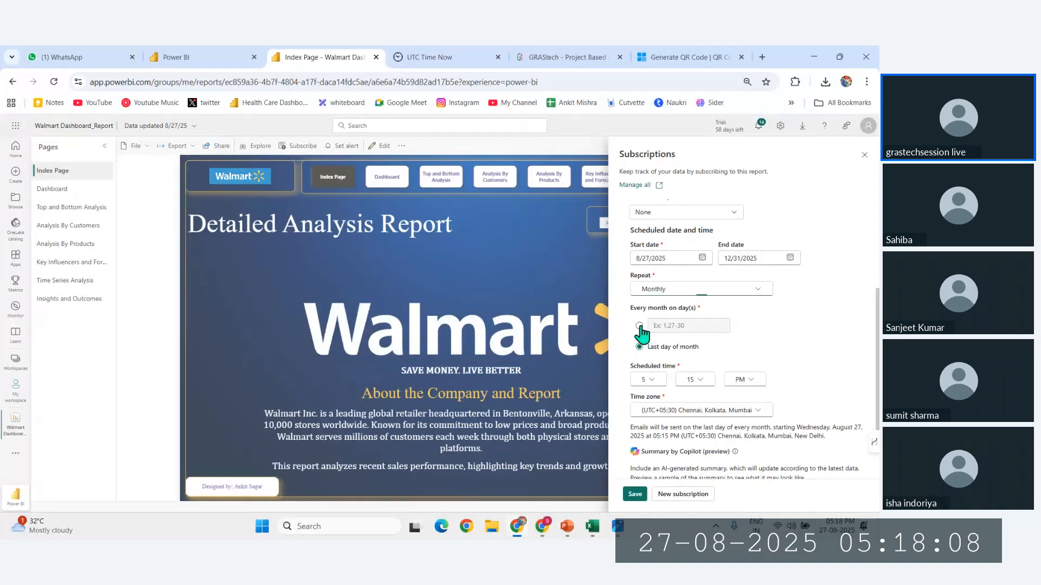
left_click(639, 326)
left_click(676, 327)
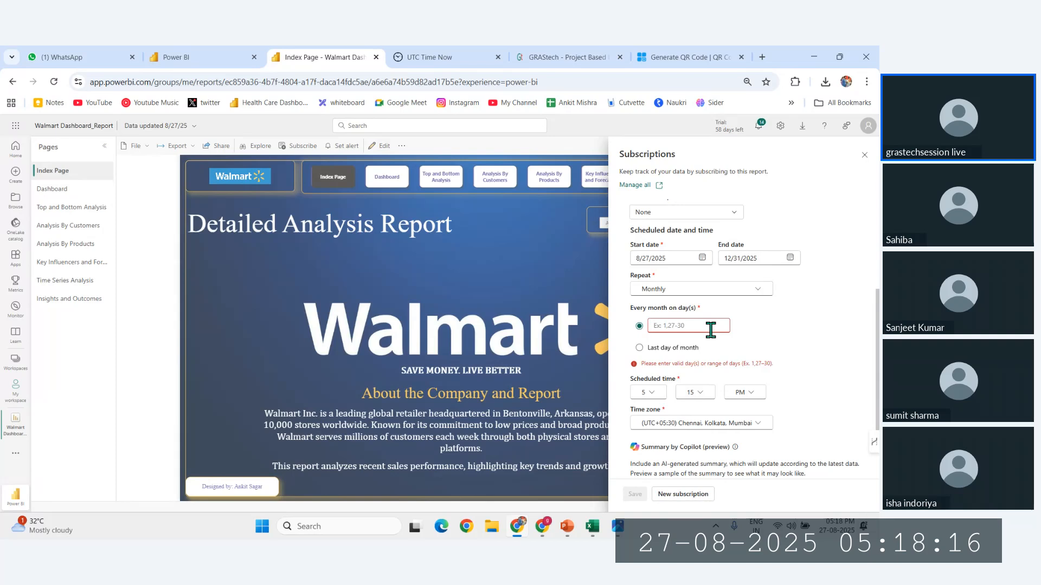
left_click(640, 347)
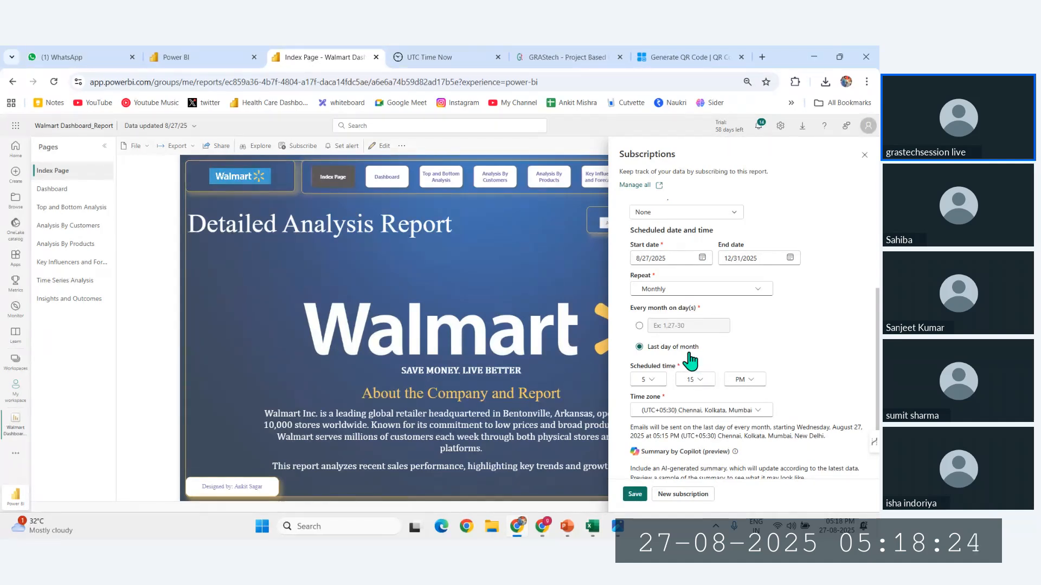
Set the subscription to repeat hourly on Monday through Friday.
left_click(684, 291)
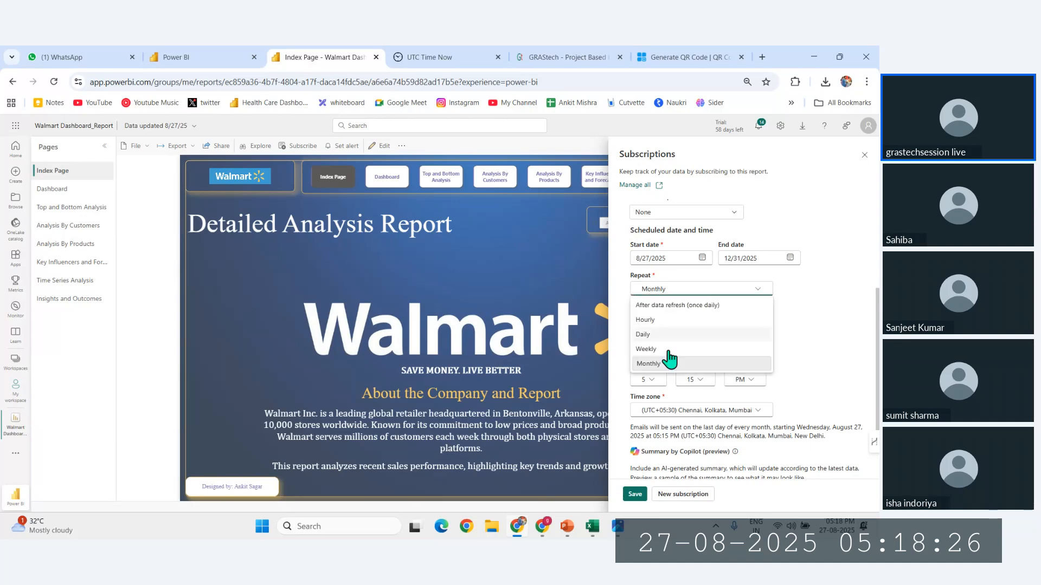
left_click(662, 321)
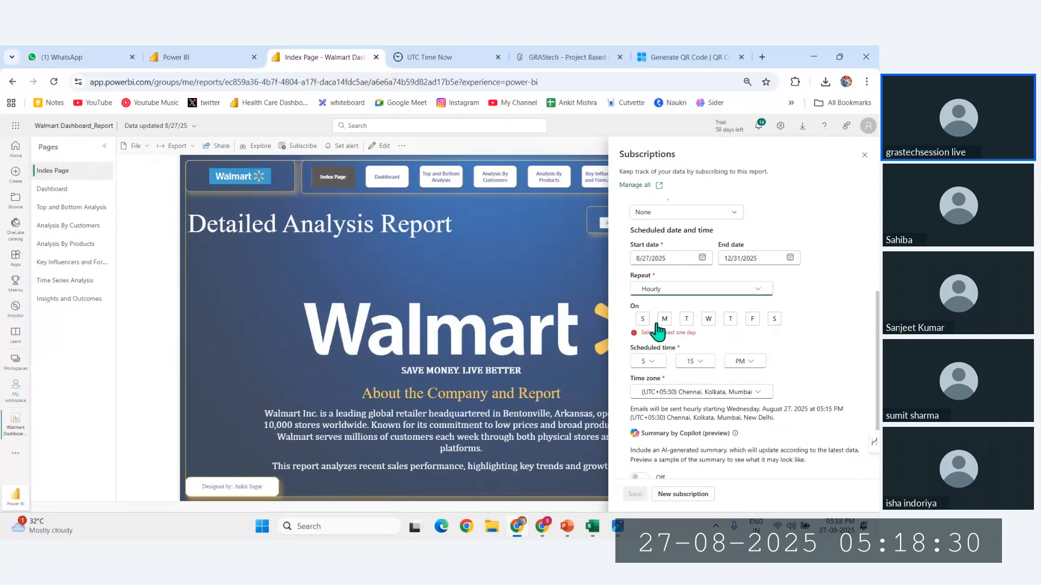
left_click(664, 321)
left_click(686, 319)
left_click(708, 320)
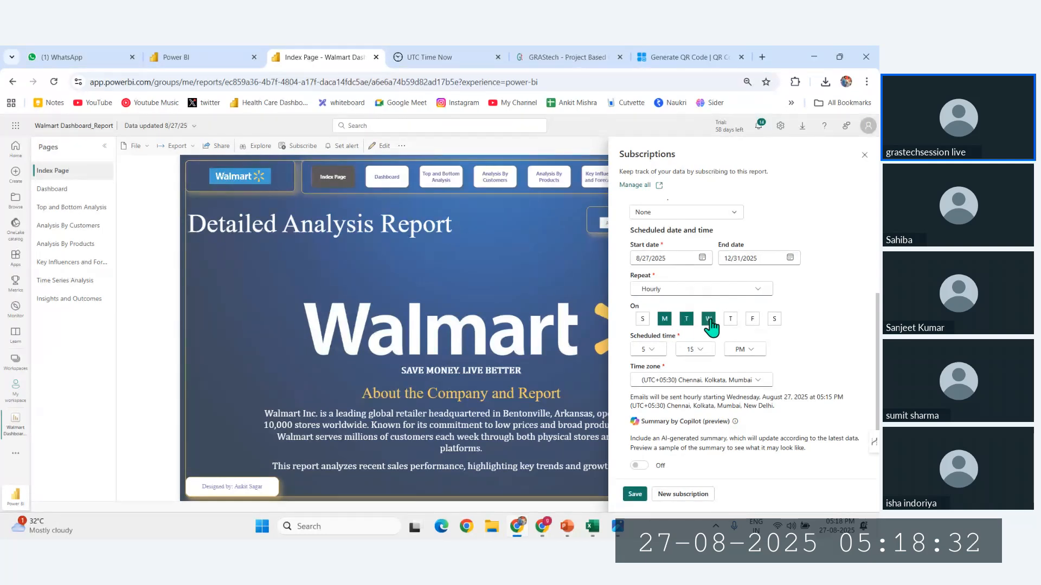
left_click(731, 322)
left_click(752, 322)
Set the subscription's scheduled time to 6:30 PM.
left_click(655, 350)
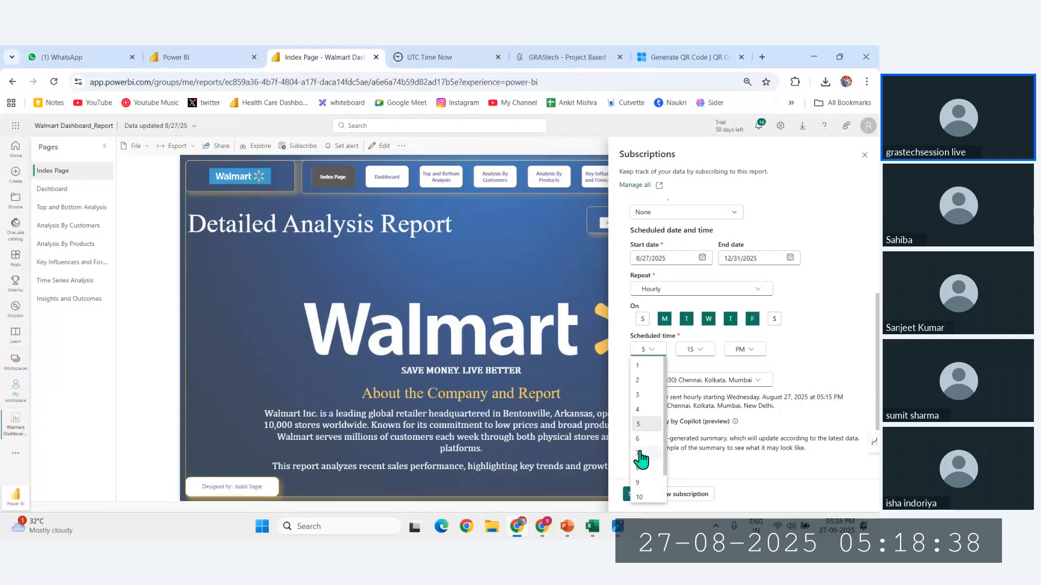
left_click(639, 439)
left_click(696, 350)
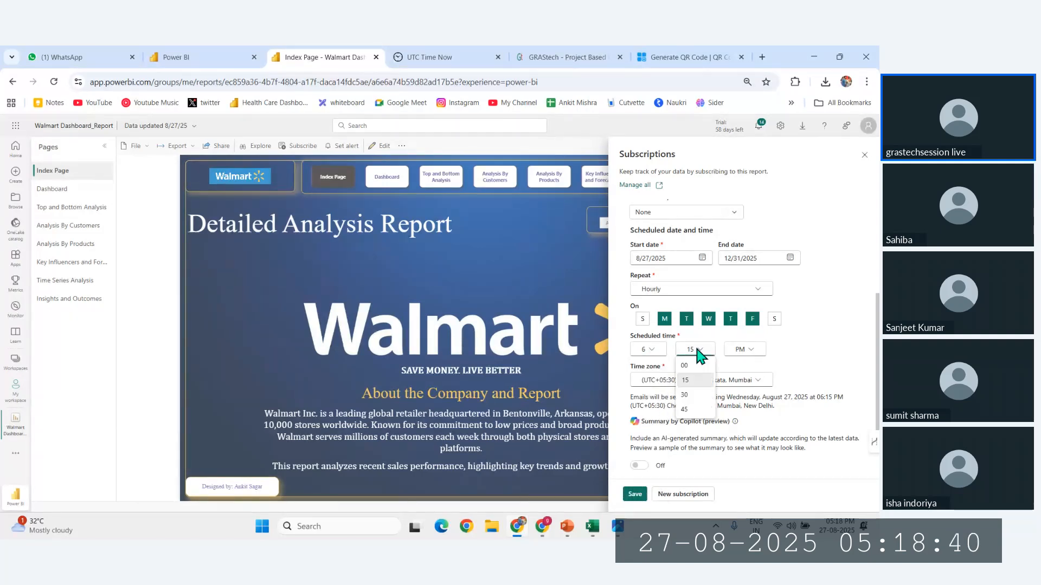
left_click(685, 395)
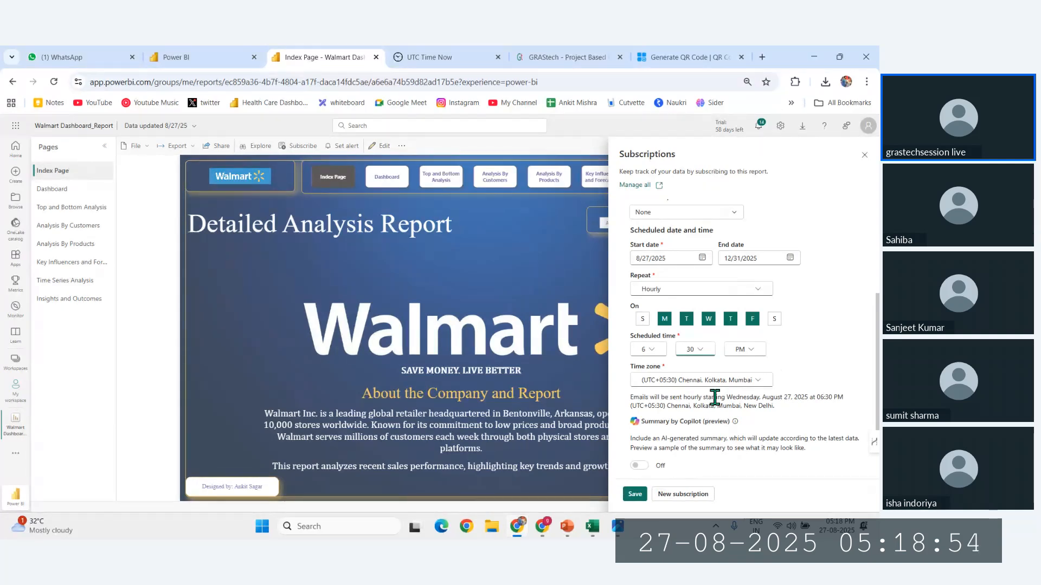
Try to save the Complete Walmart Sales Report subscription and review its settings.
scroll(692, 400, "down", 1)
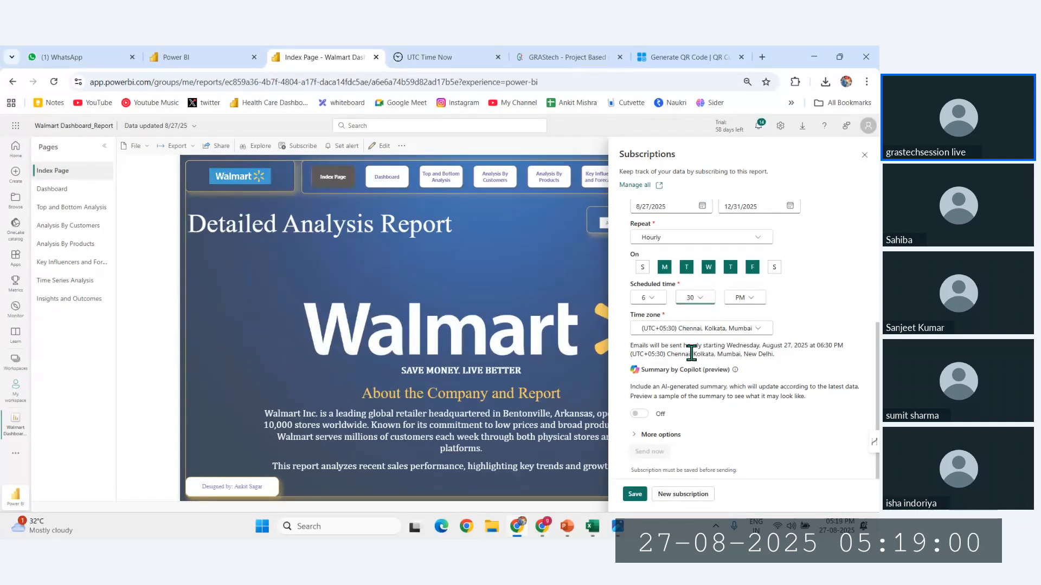
left_click(635, 499)
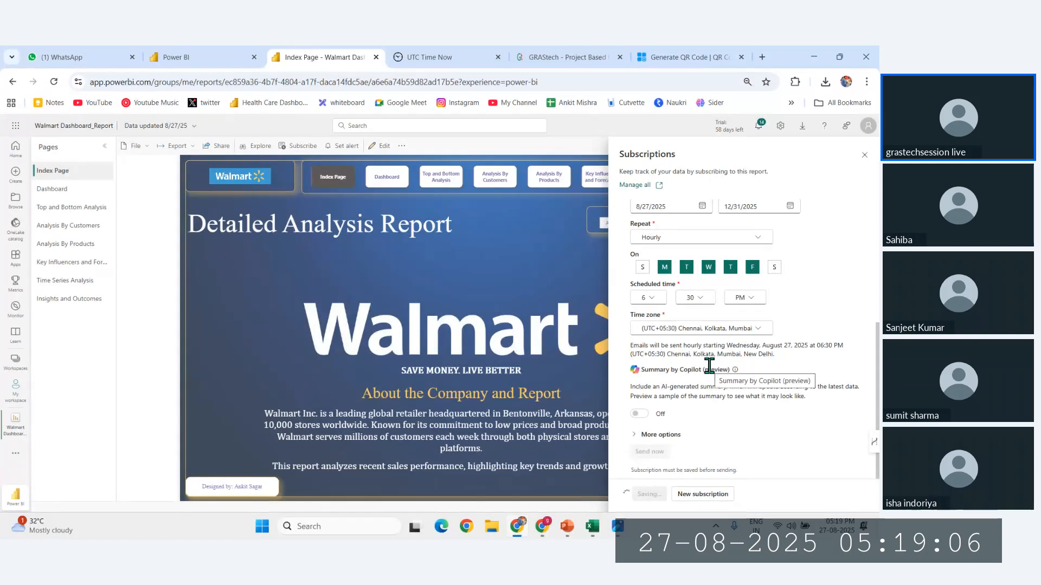
scroll(709, 366, "up", 5)
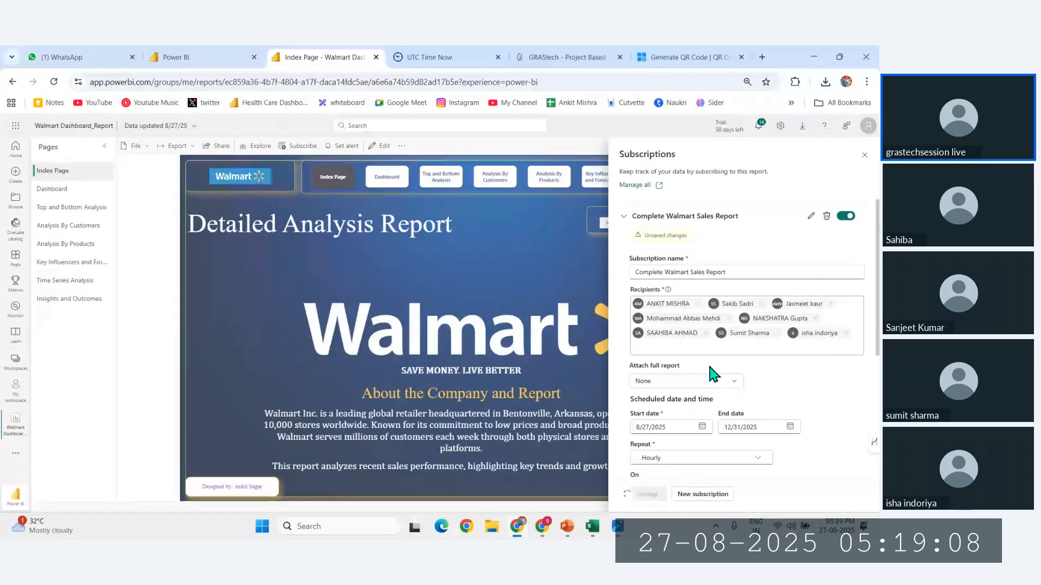
scroll(736, 336, "down", 4)
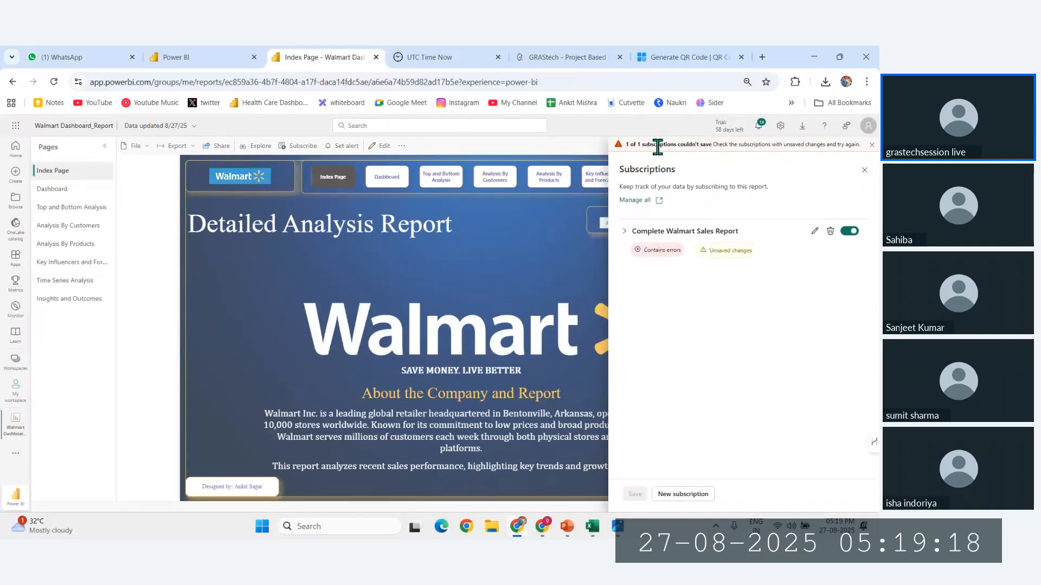
left_click(872, 144)
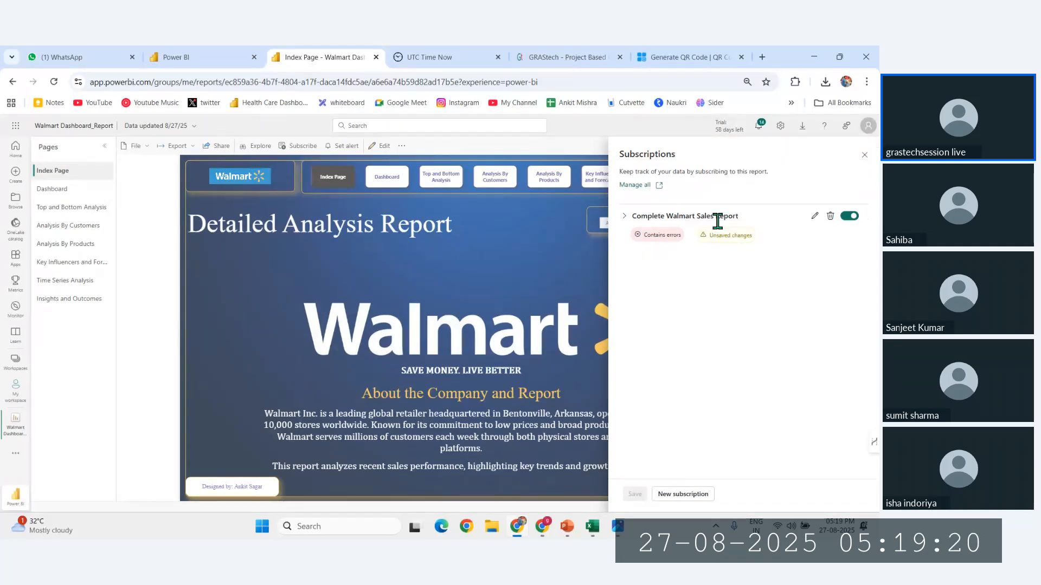
left_click(830, 216)
left_click(586, 328)
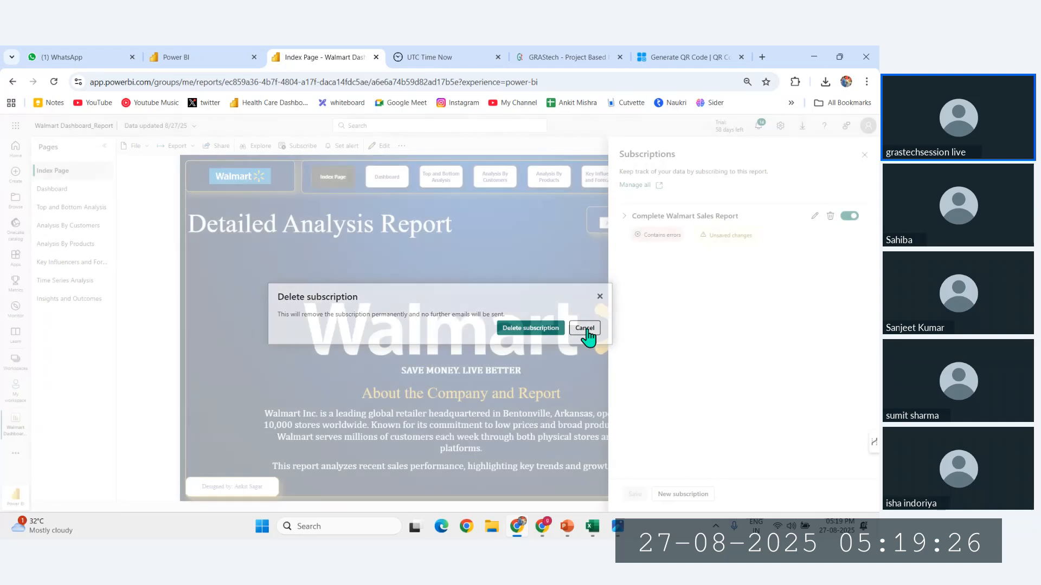
Remove the second-to-last recipient from the Complete Walmart Sales Report subscription and try to save it.
left_click(812, 218)
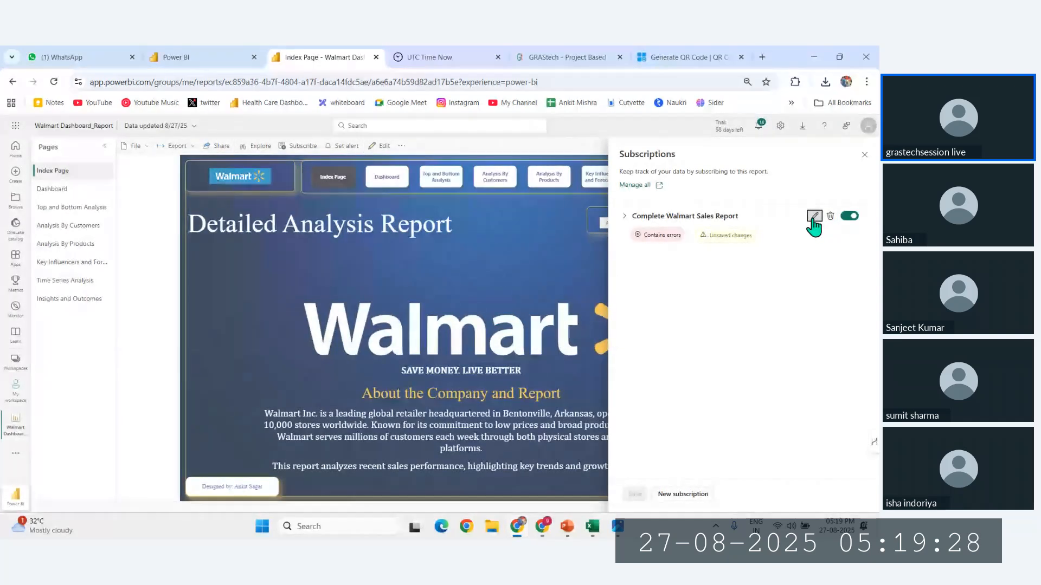
left_click(686, 347)
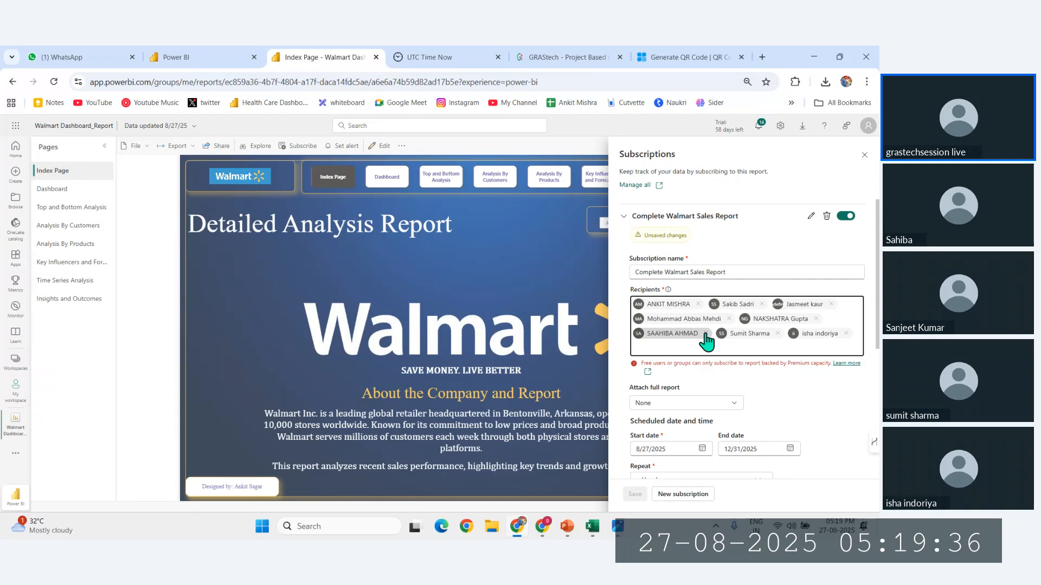
left_click(777, 333)
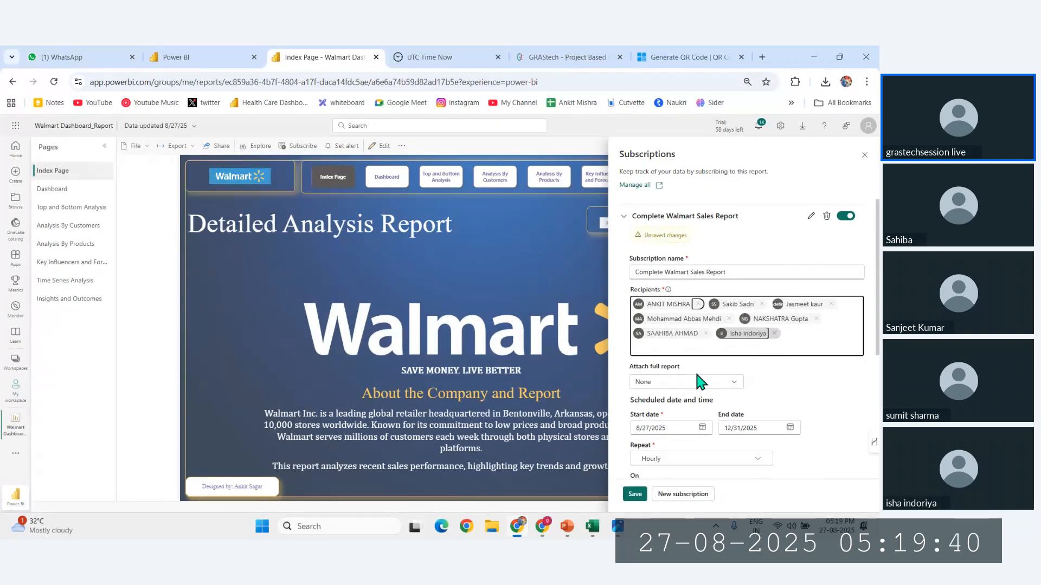
left_click(748, 342)
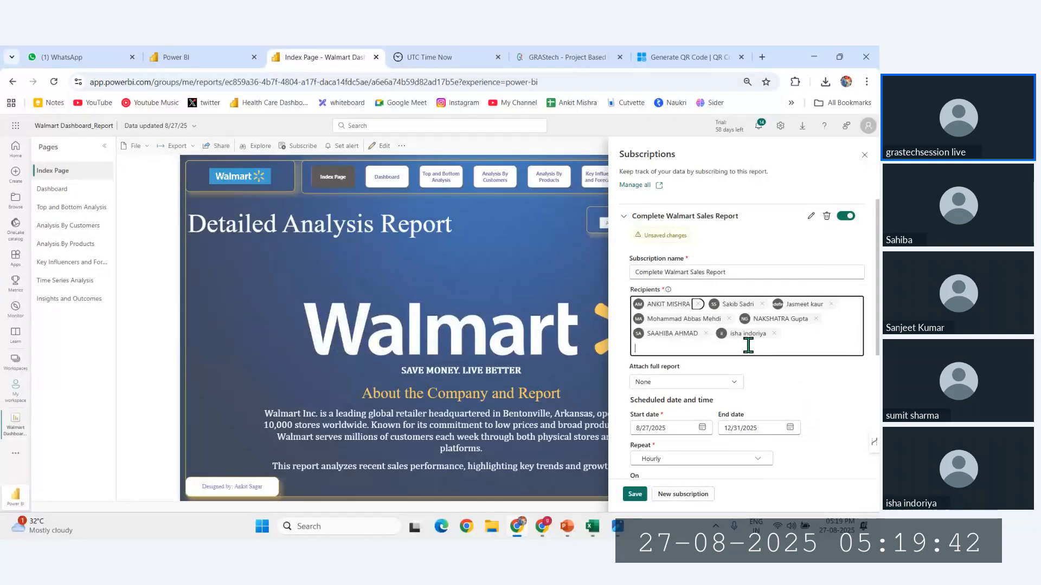
scroll(763, 372, "down", 4)
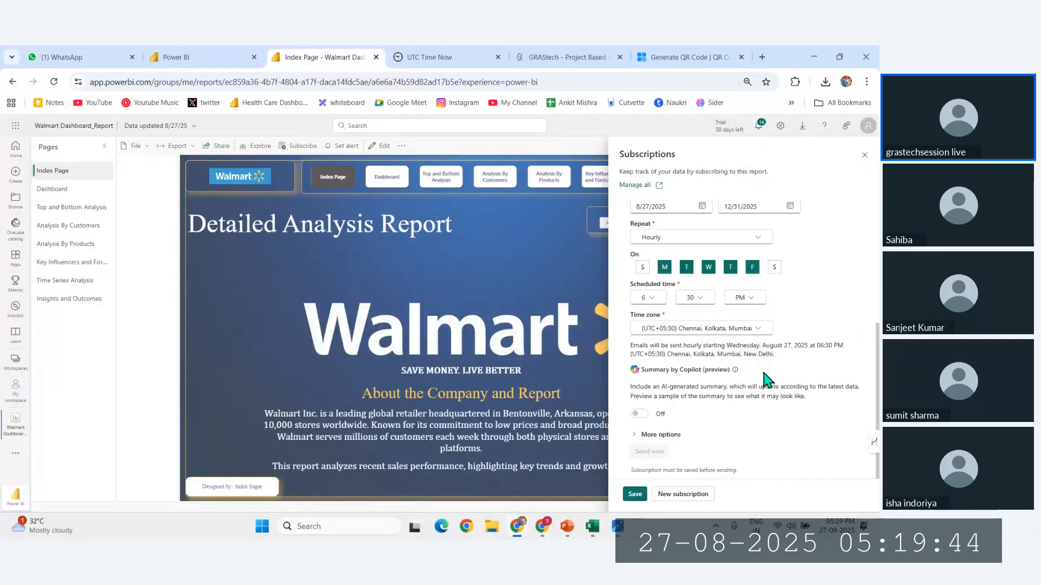
left_click(635, 493)
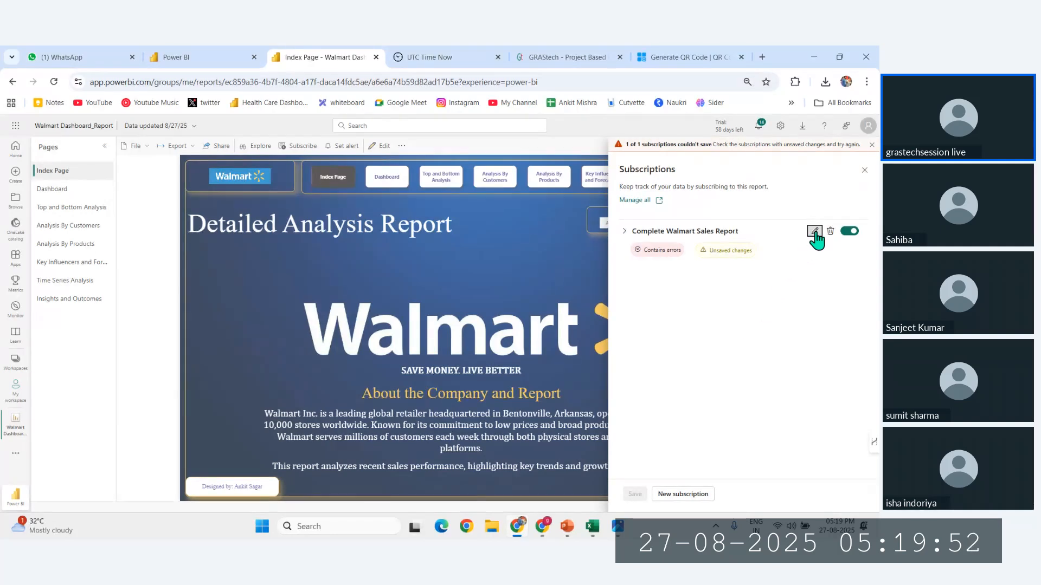
Reopen the Complete Walmart Sales Report subscription for editing and remove every recipient except the first one.
left_click(813, 232)
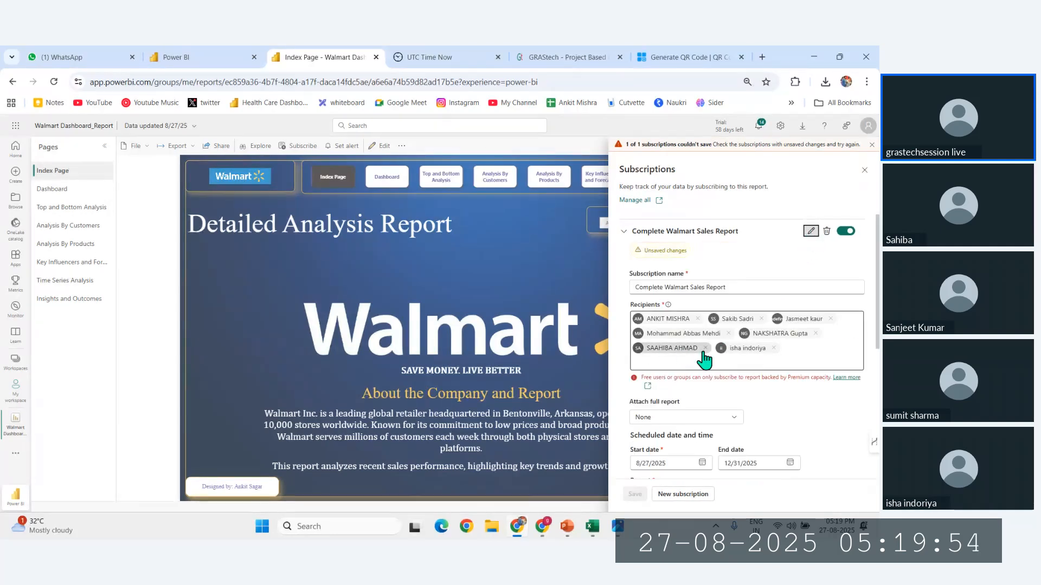
left_click(773, 347)
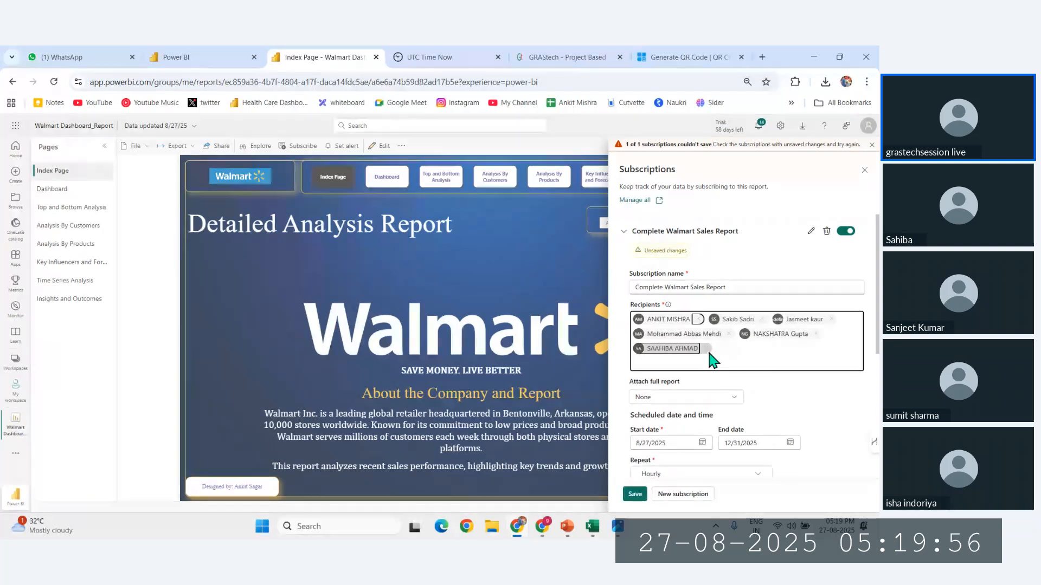
left_click(706, 333)
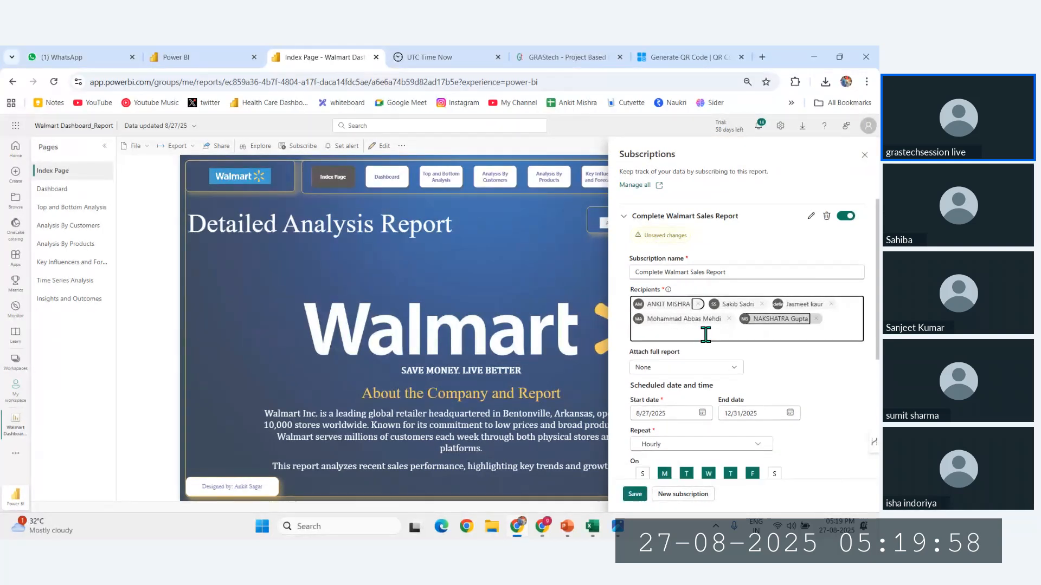
left_click(762, 304)
left_click(767, 305)
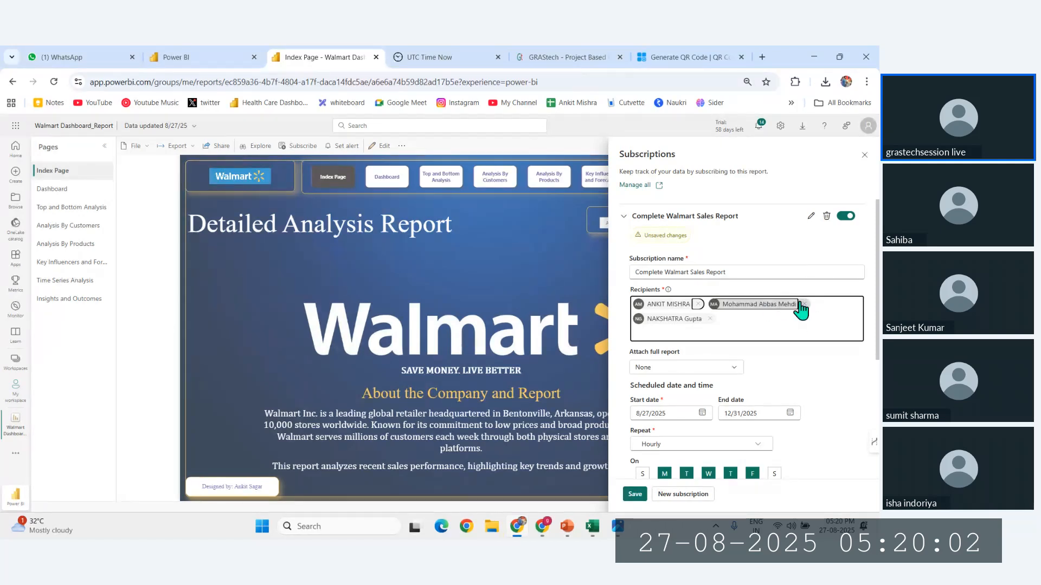
left_click(804, 304)
left_click(785, 305)
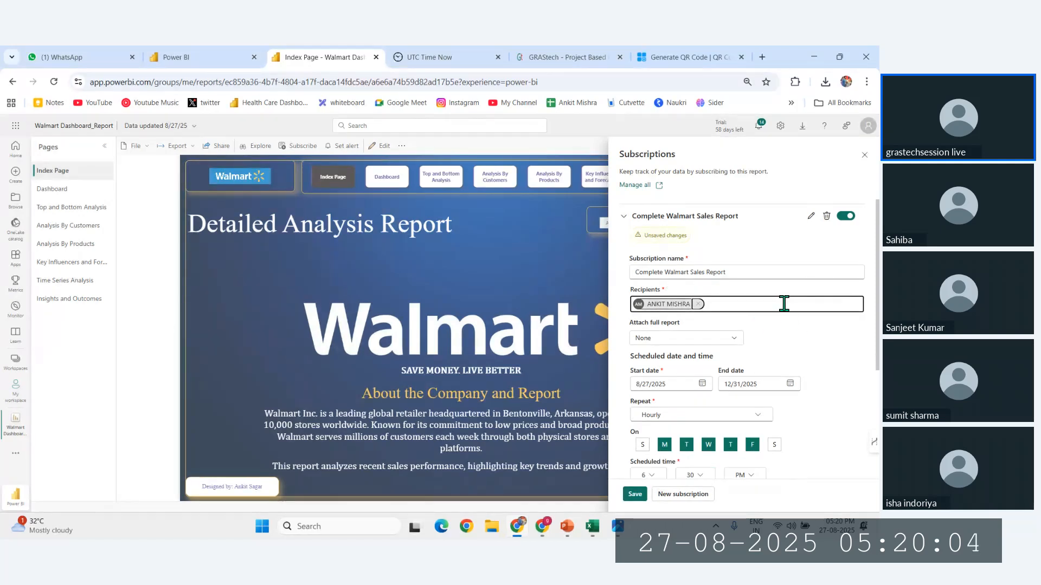
Look up a recipient by first name and add the third suggested person to the subscription.
type("sumit")
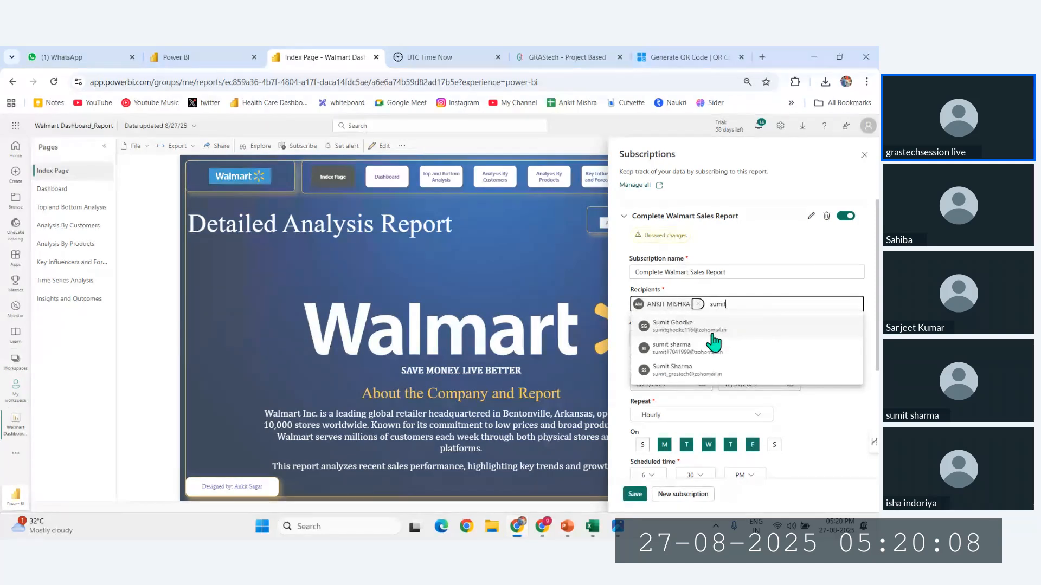
left_click(706, 372)
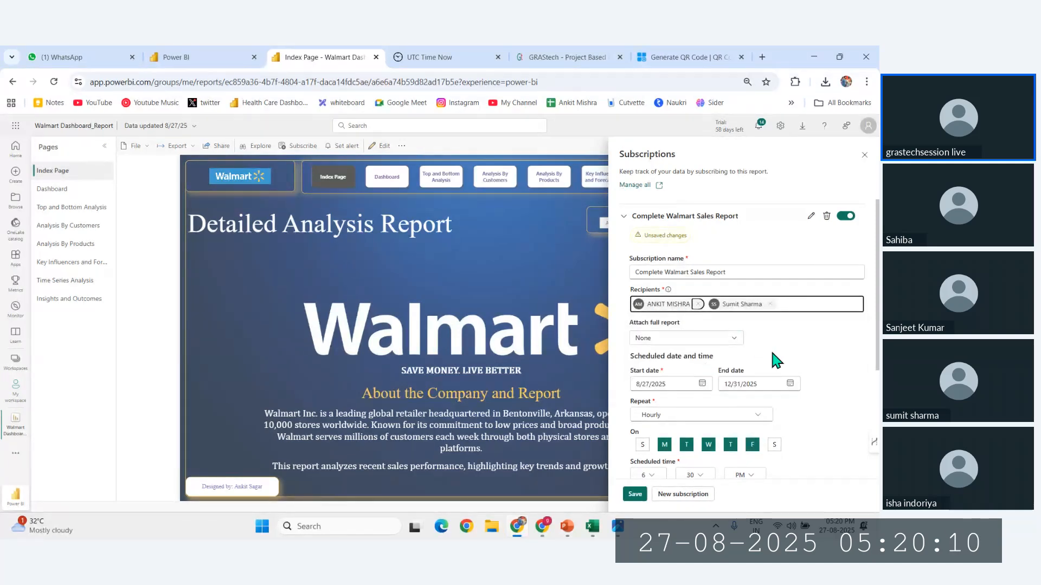
scroll(772, 355, "down", 2)
scroll(775, 360, "up", 2)
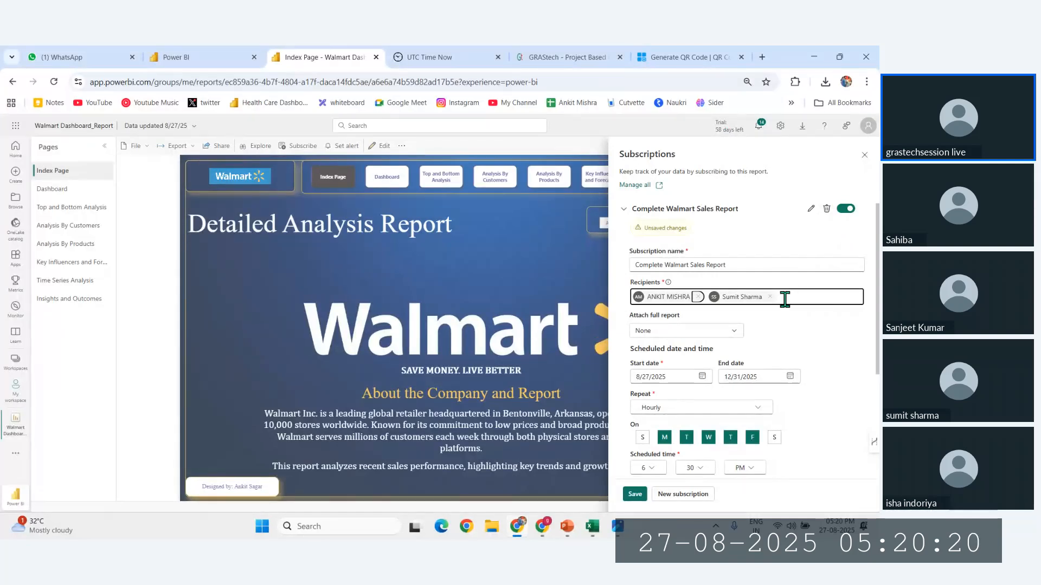
Add a third recipient to the subscription by name and try to save it.
type("sa")
type("h")
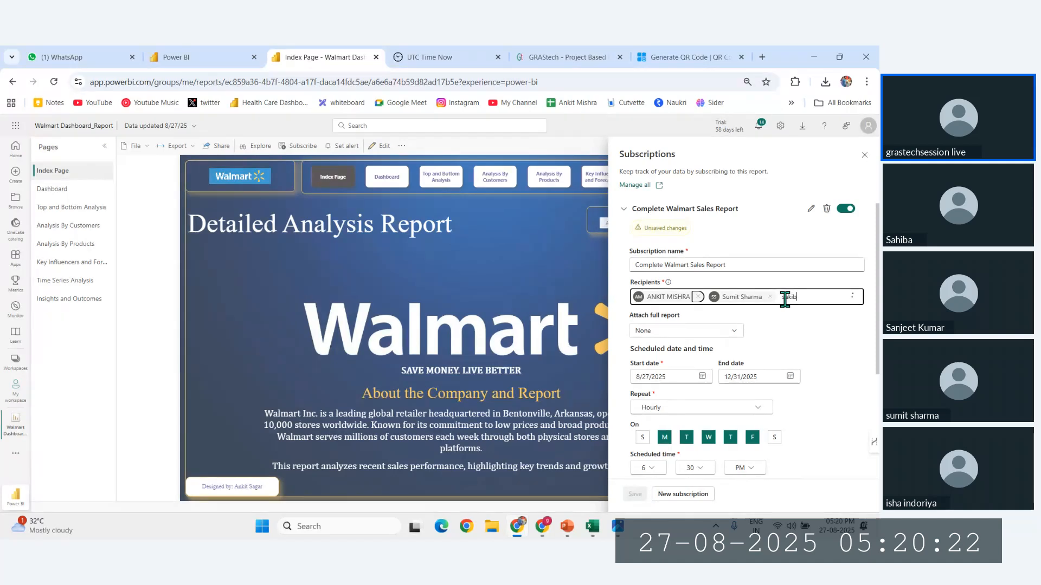
type("ib")
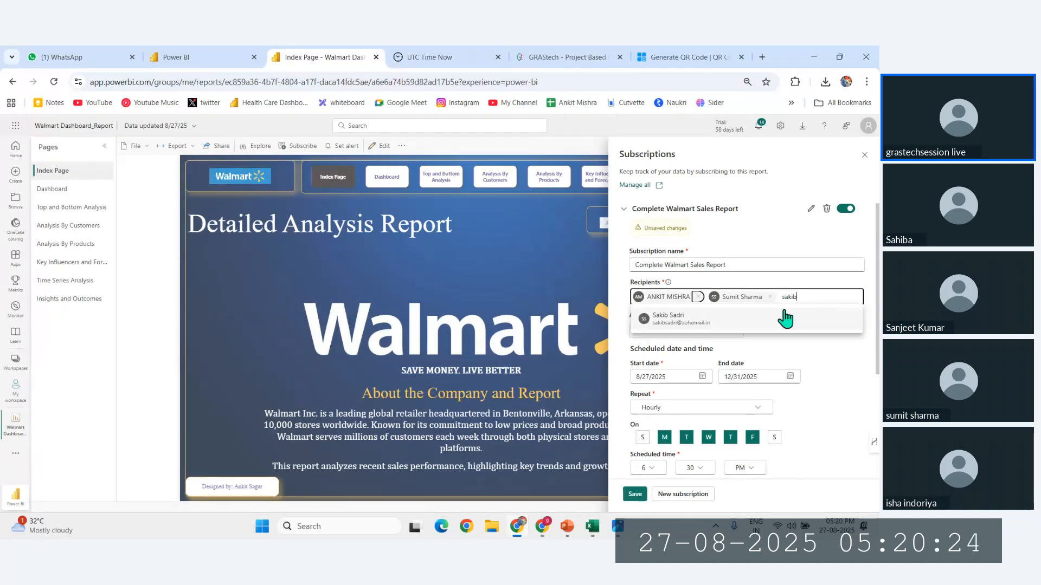
left_click(721, 327)
left_click(633, 494)
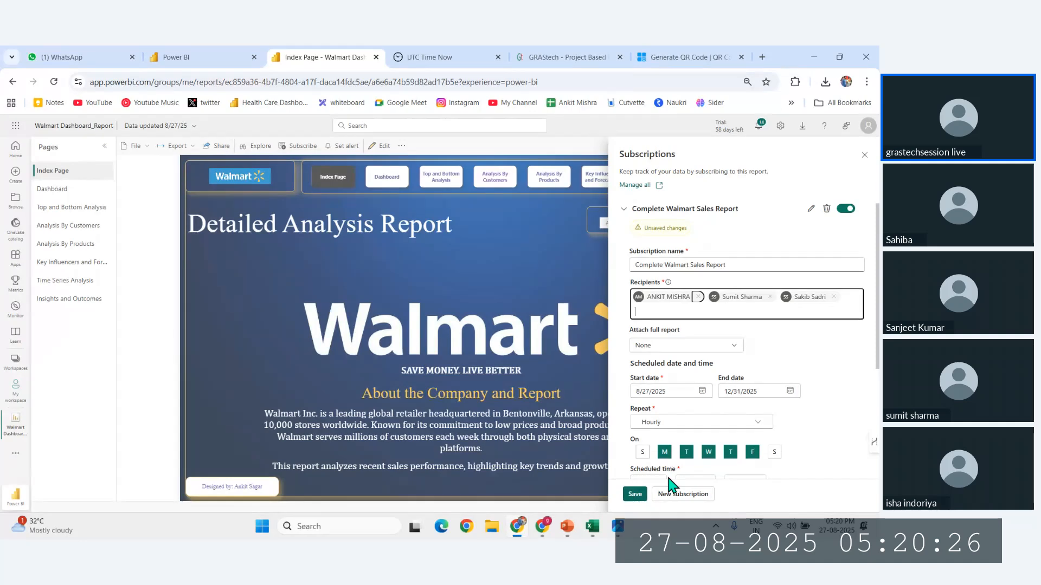
scroll(672, 485, "down", 3)
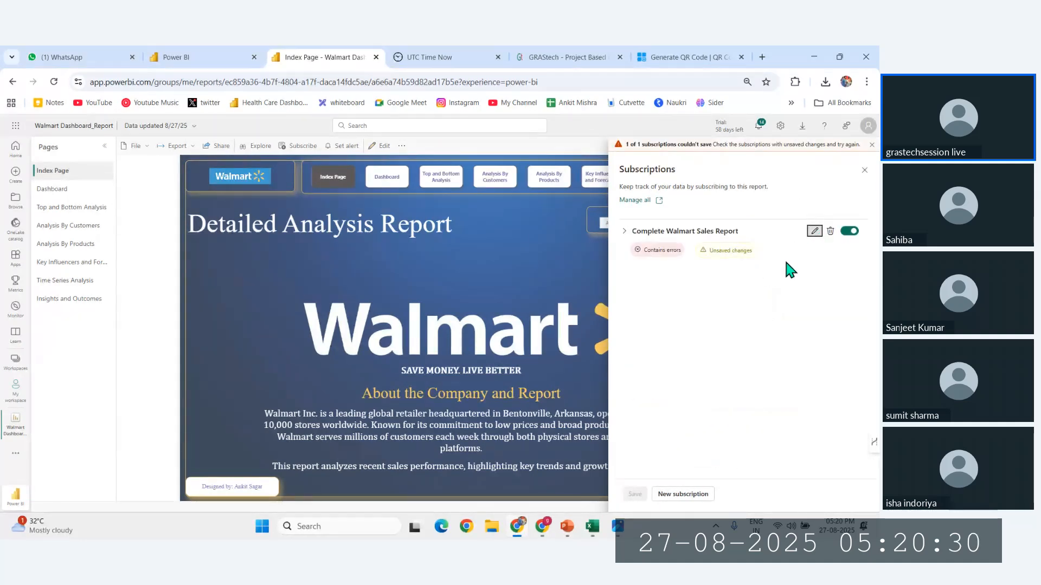
Remove the third recipient from the Complete Walmart Sales Report subscription, save it and close the subscription settings.
left_click(814, 233)
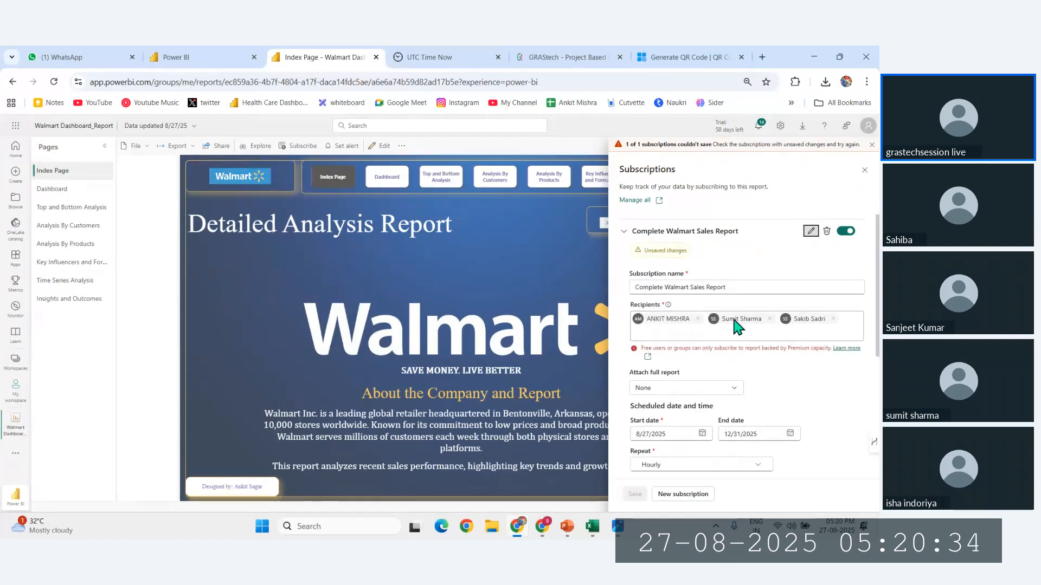
left_click(833, 319)
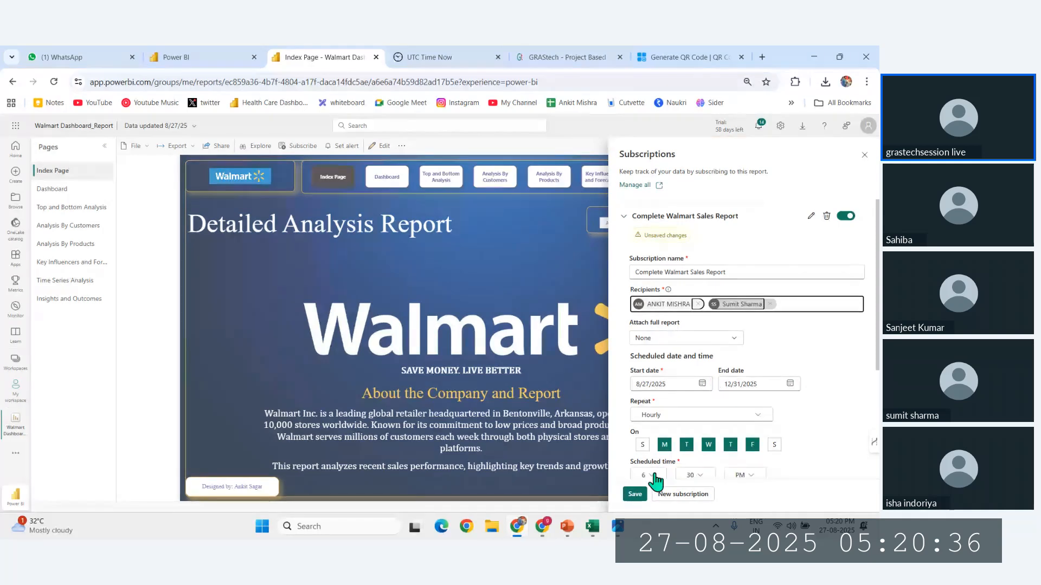
left_click(634, 494)
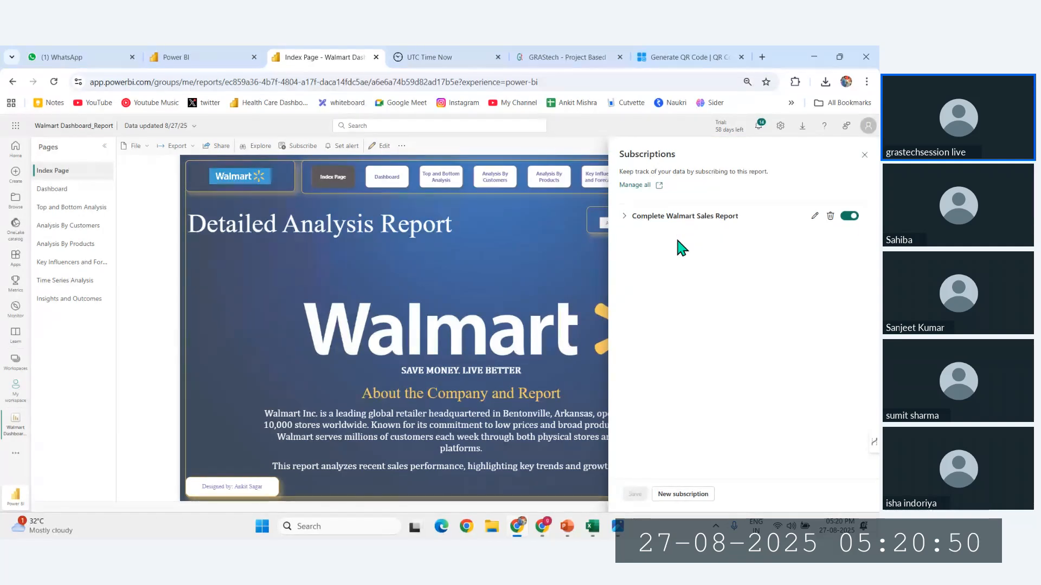
left_click(864, 155)
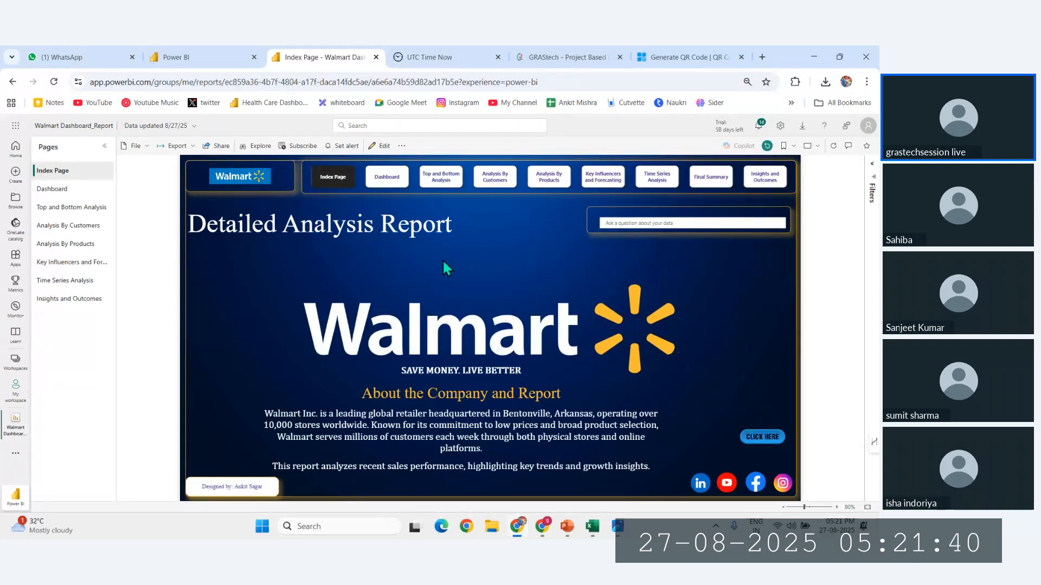
Open the Dashboard page of the Walmart report.
left_click(15, 360)
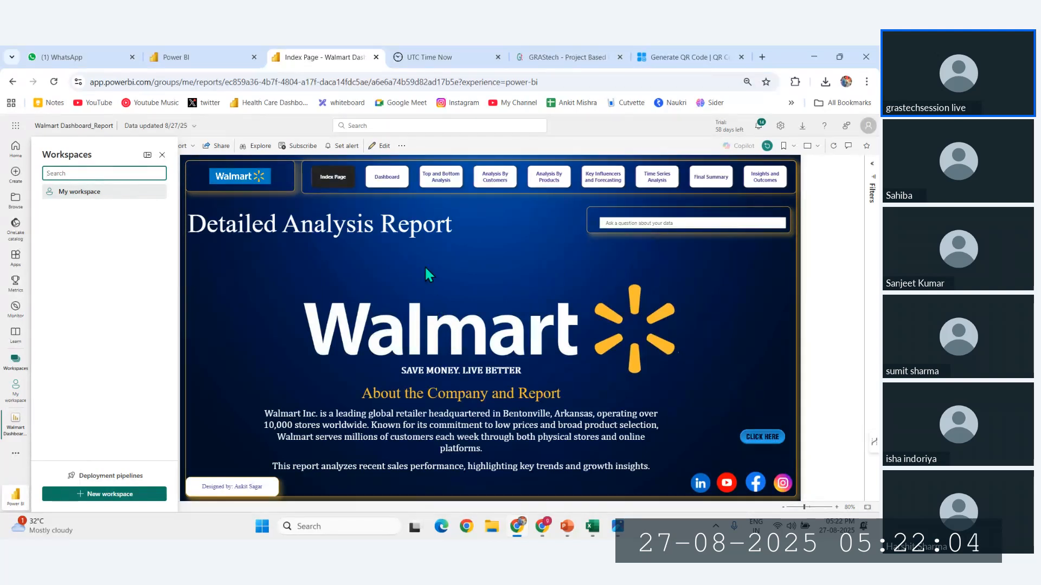
left_click(387, 179)
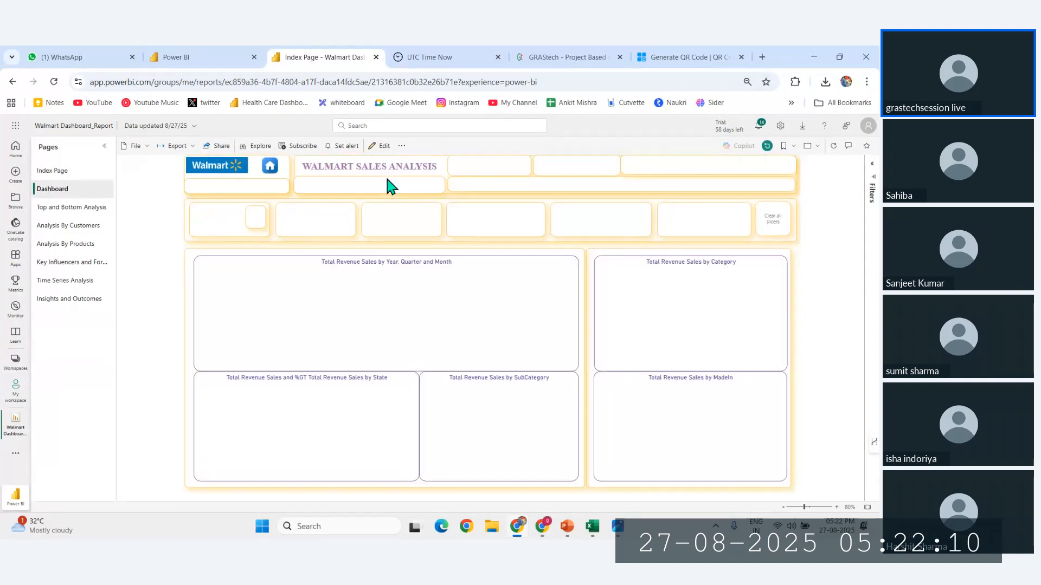
left_click(402, 146)
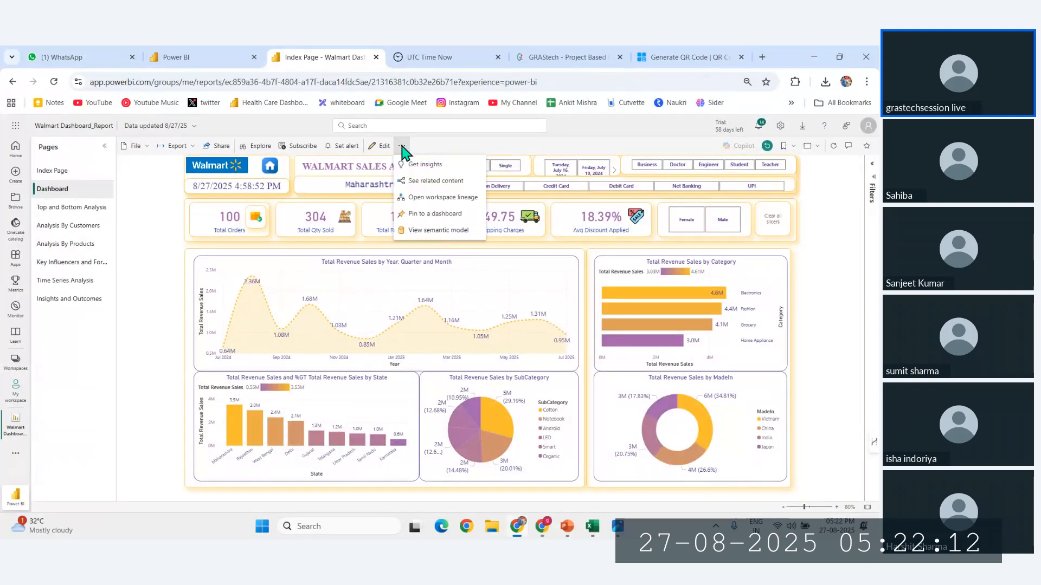
left_click(421, 215)
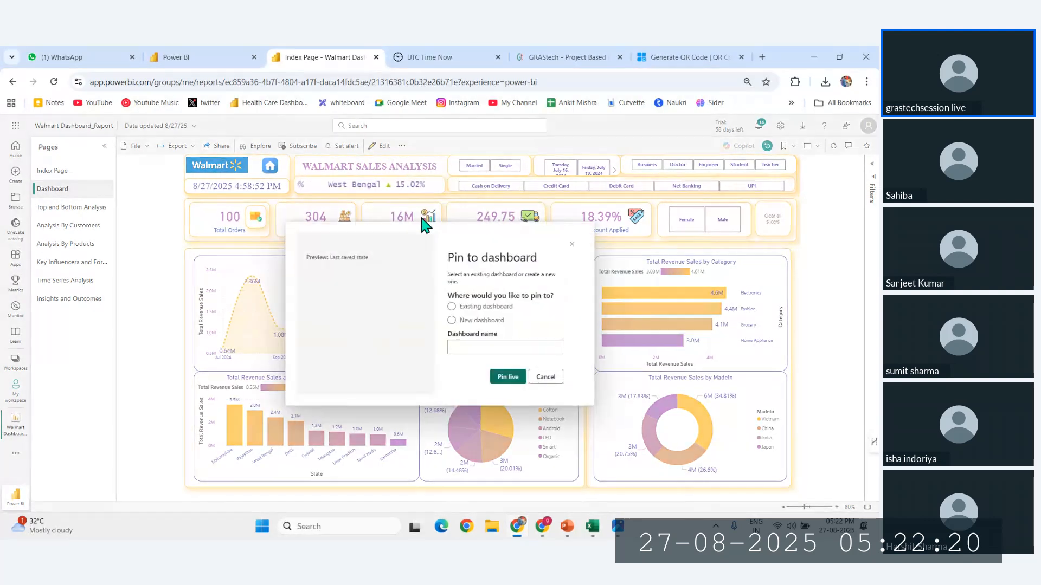
left_click(458, 321)
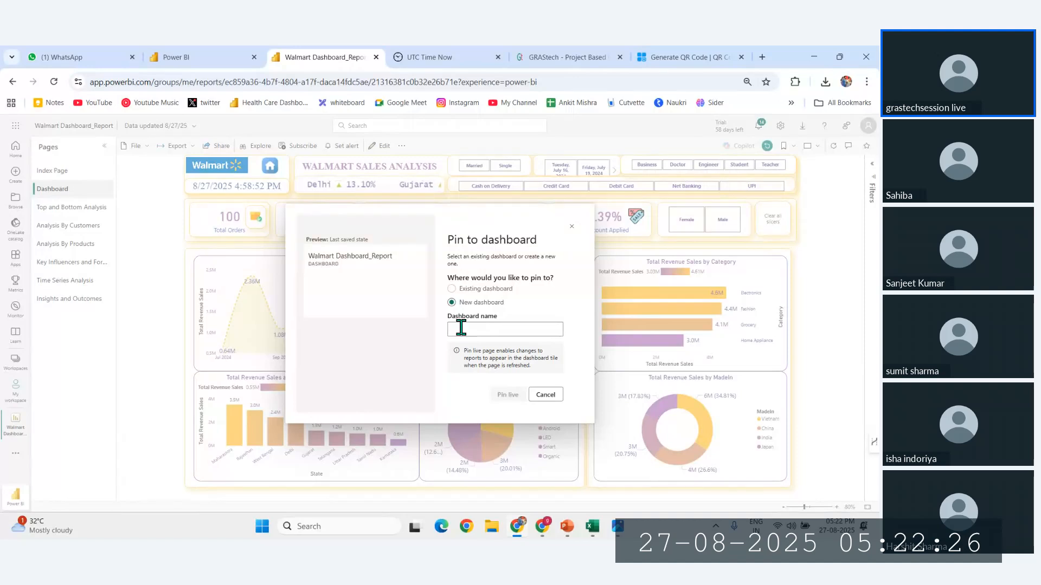
left_click(461, 328)
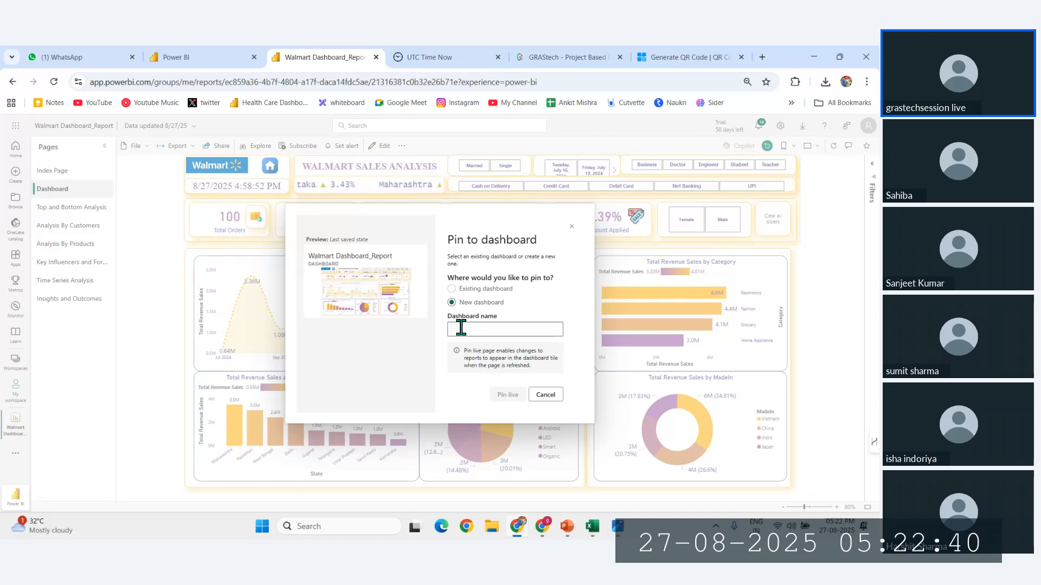
left_click(547, 394)
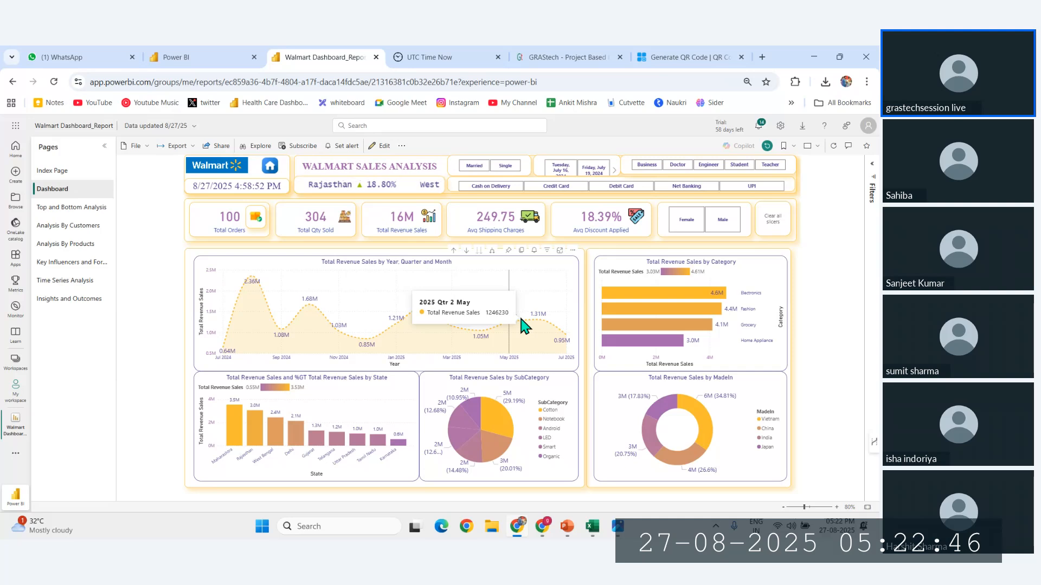
Pin the report's Dashboard page live to a new dashboard named "Walmart Sales Analysis Dashboard".
left_click(401, 146)
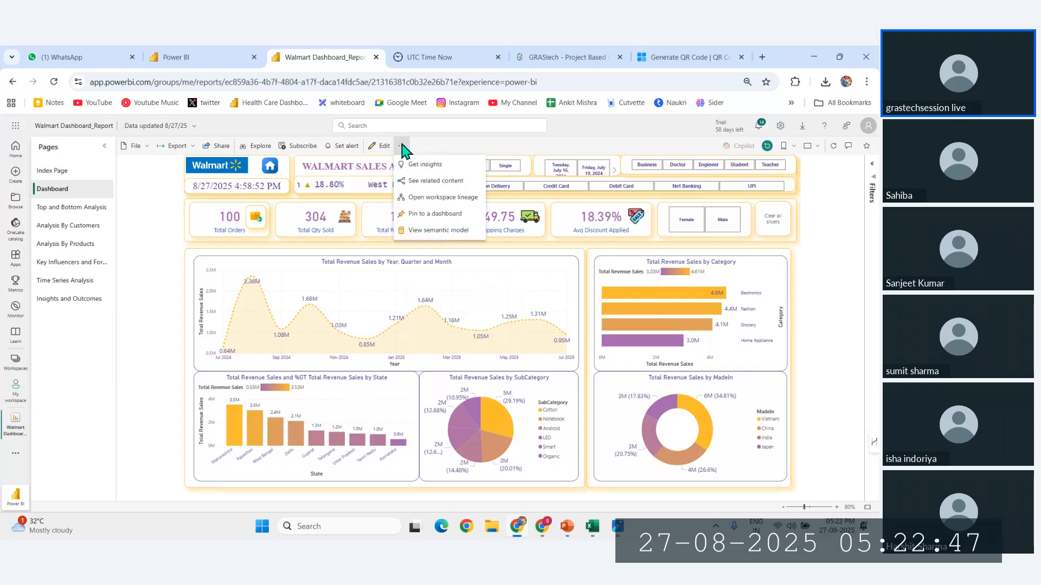
left_click(427, 213)
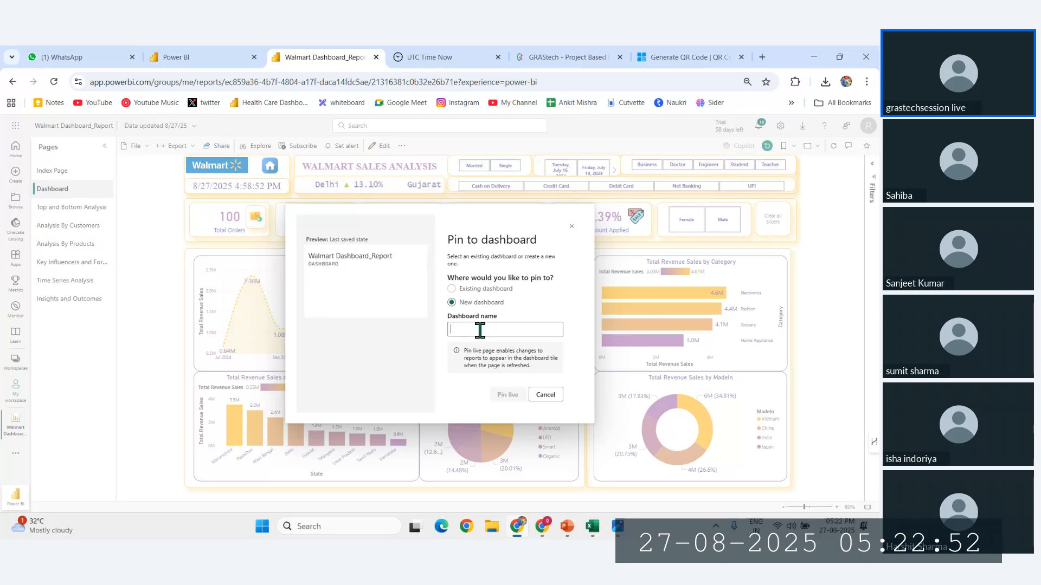
type("Sales")
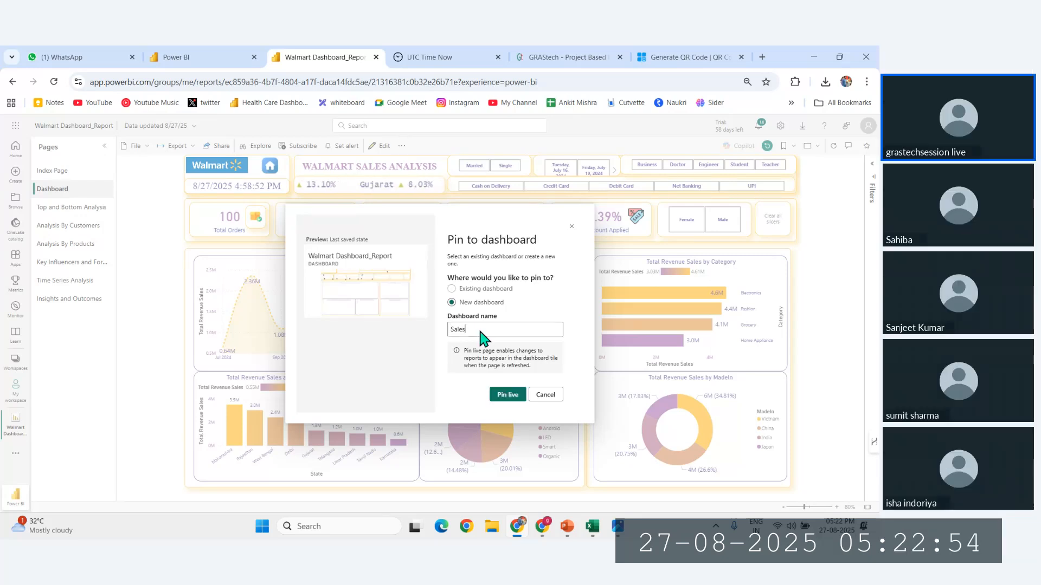
key("BackSpace")
key("BackSpace")
key("BackSpace")
key("BackSpace")
key("BackSpace")
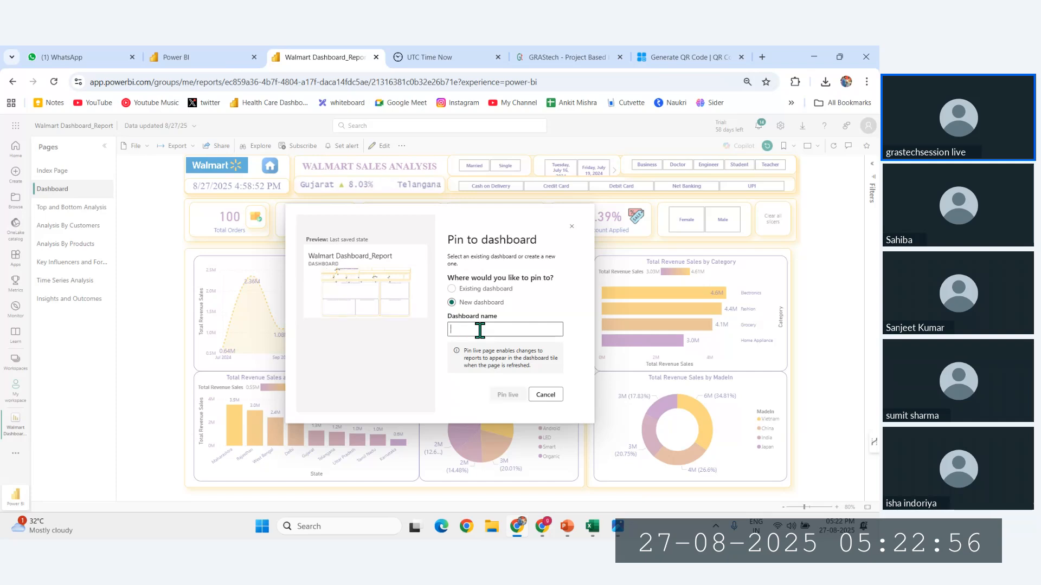
type("Walmart Sales Anal")
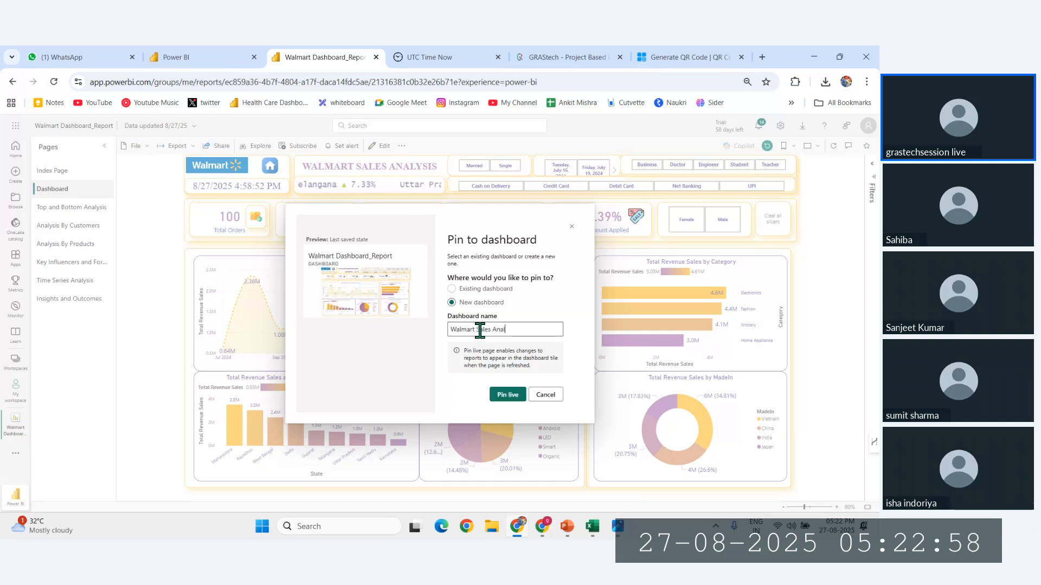
type("ysis")
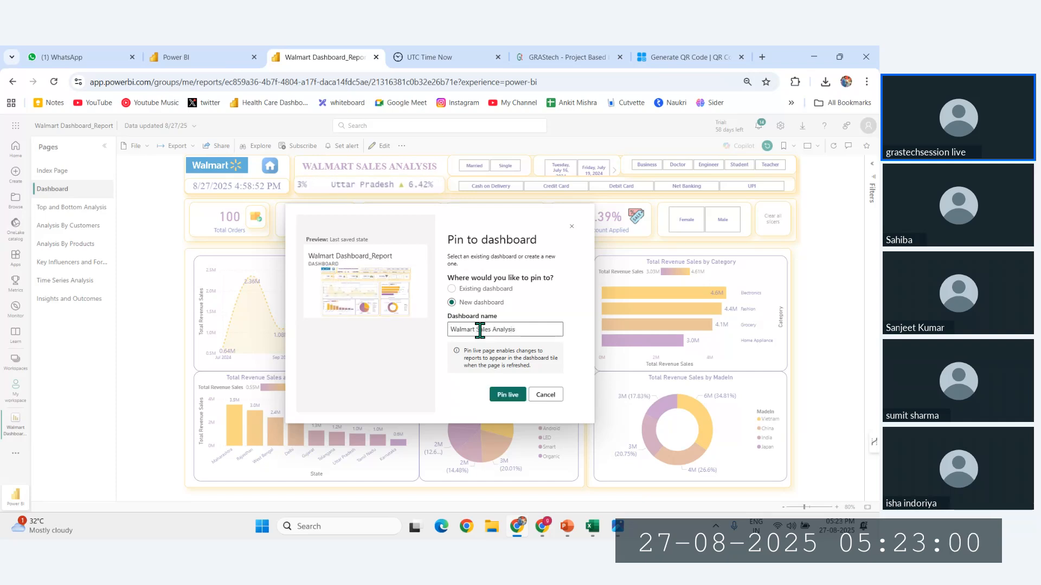
type(" Dashboard")
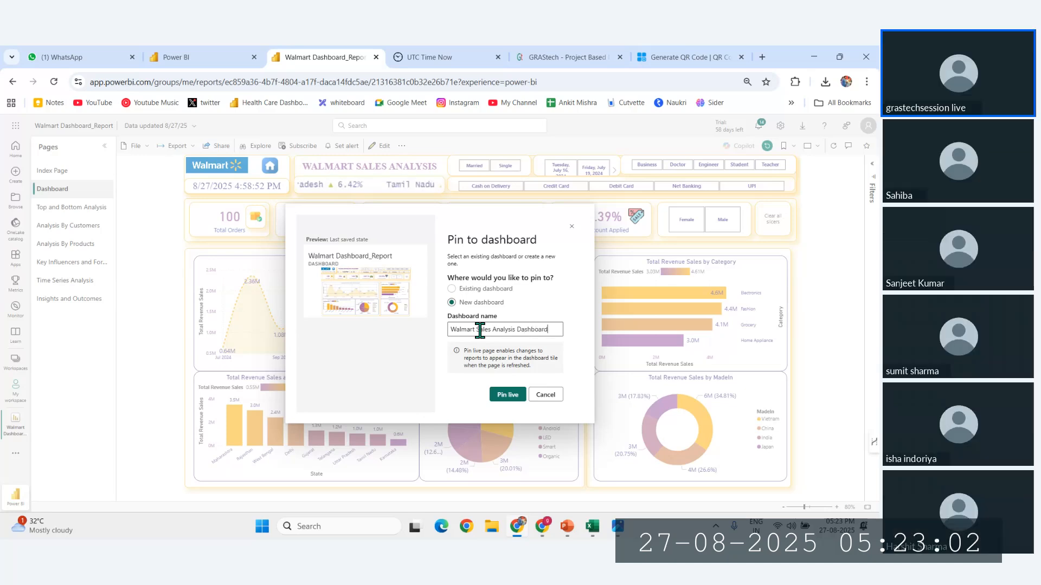
left_click(513, 395)
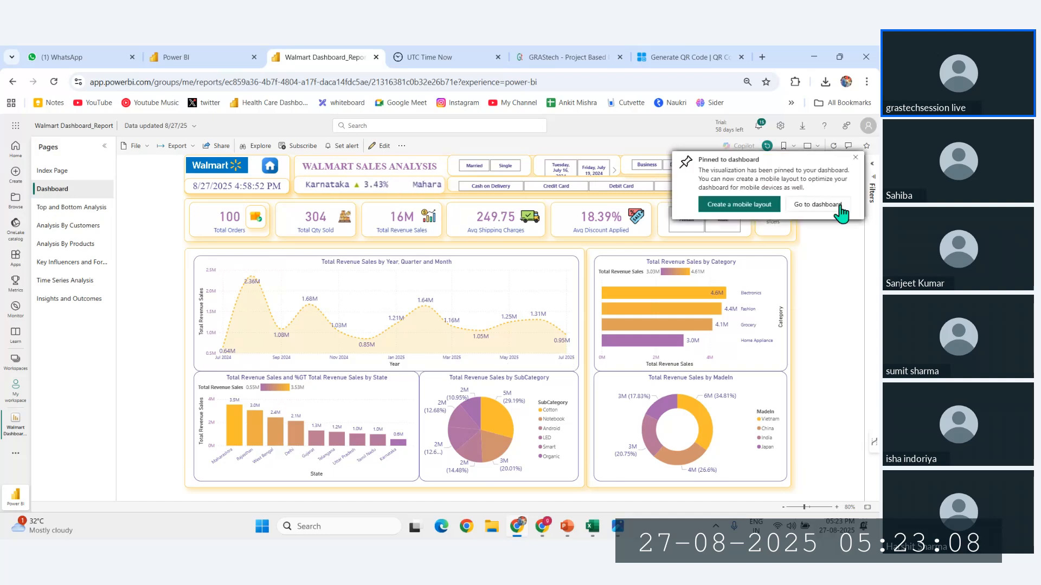
Go to the pinned dashboard, try its Female and Male slicers and the clear-all-slicers control, and look over its visuals.
left_click(817, 204)
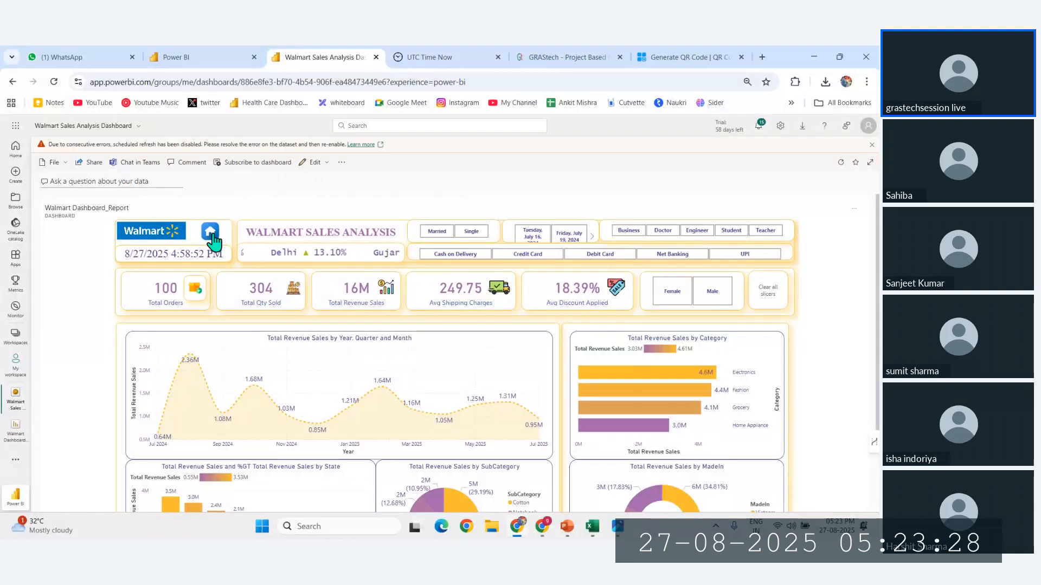
scroll(213, 241, "down", 1)
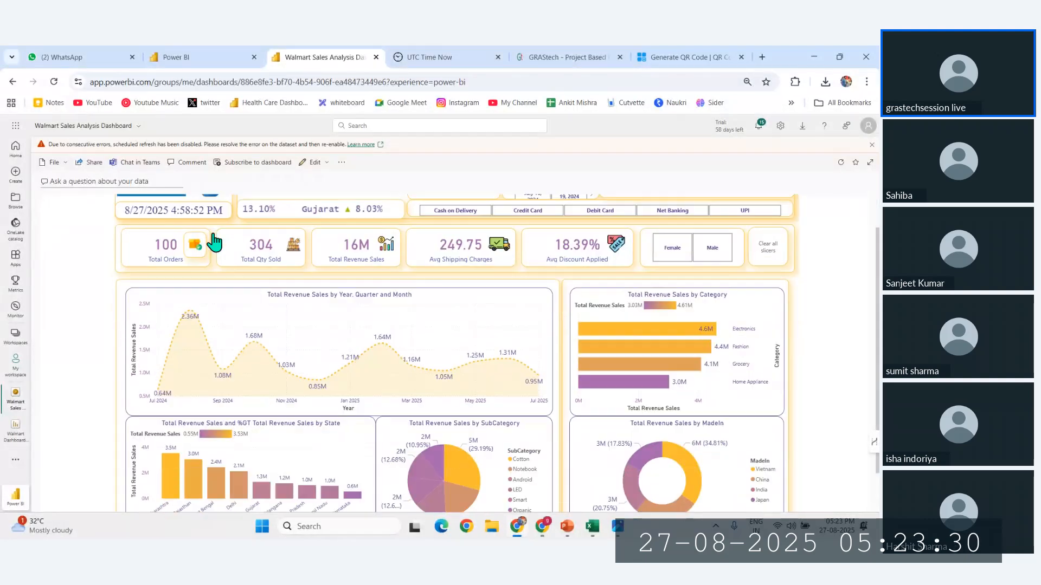
left_click(668, 226)
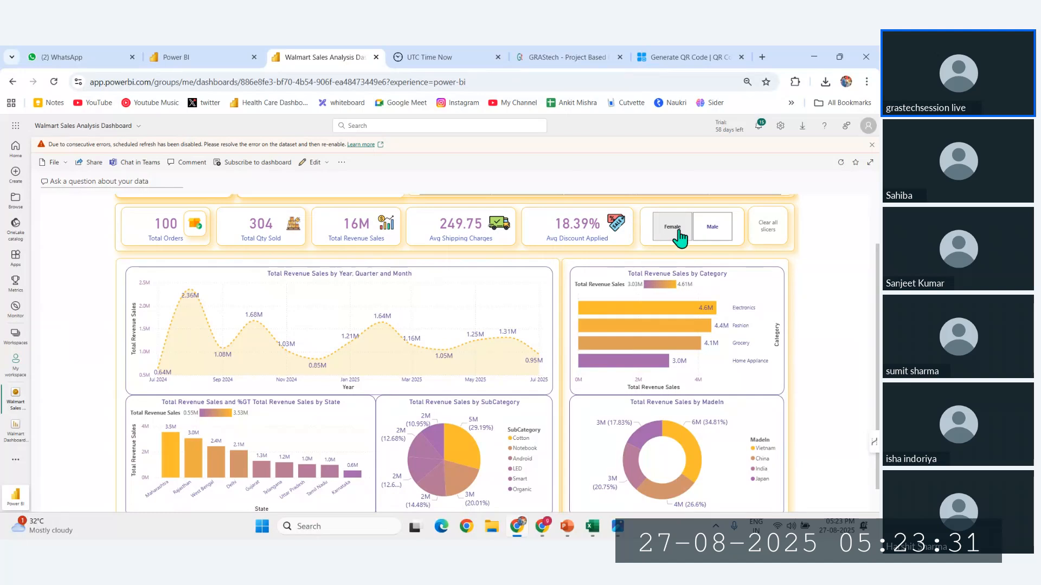
left_click(712, 237)
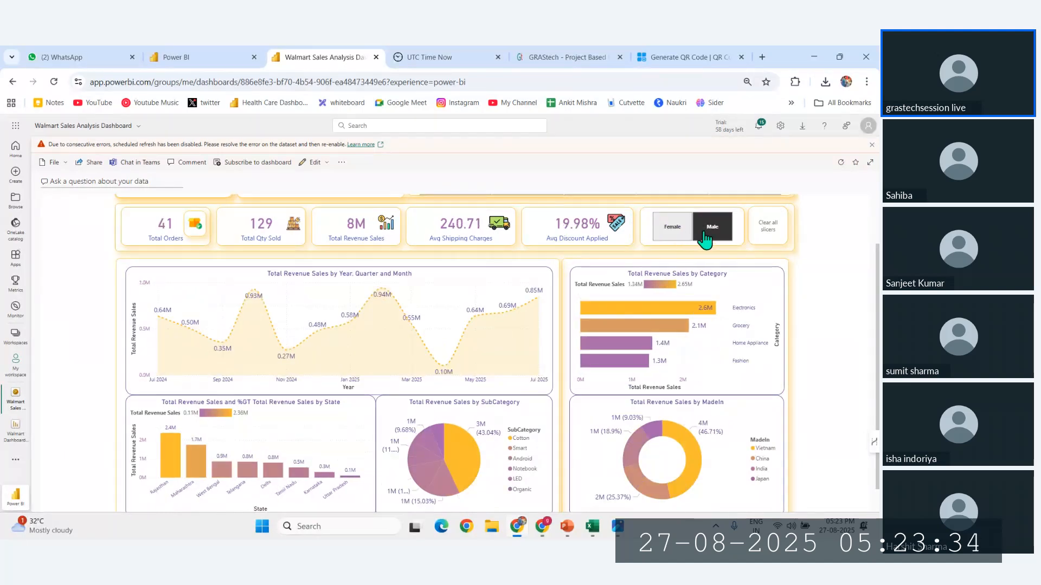
left_click(764, 233)
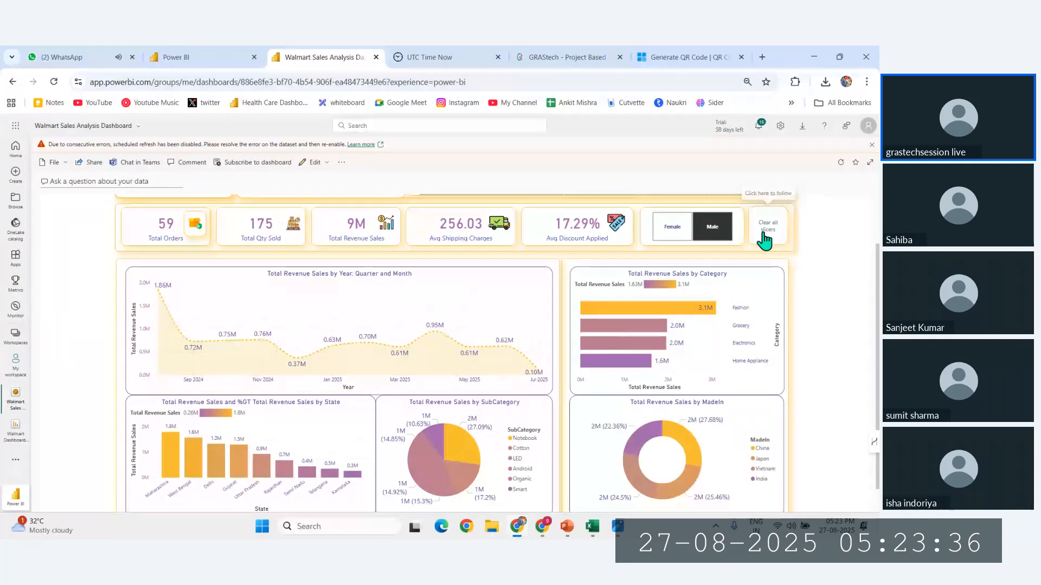
scroll(764, 233, "up", 2)
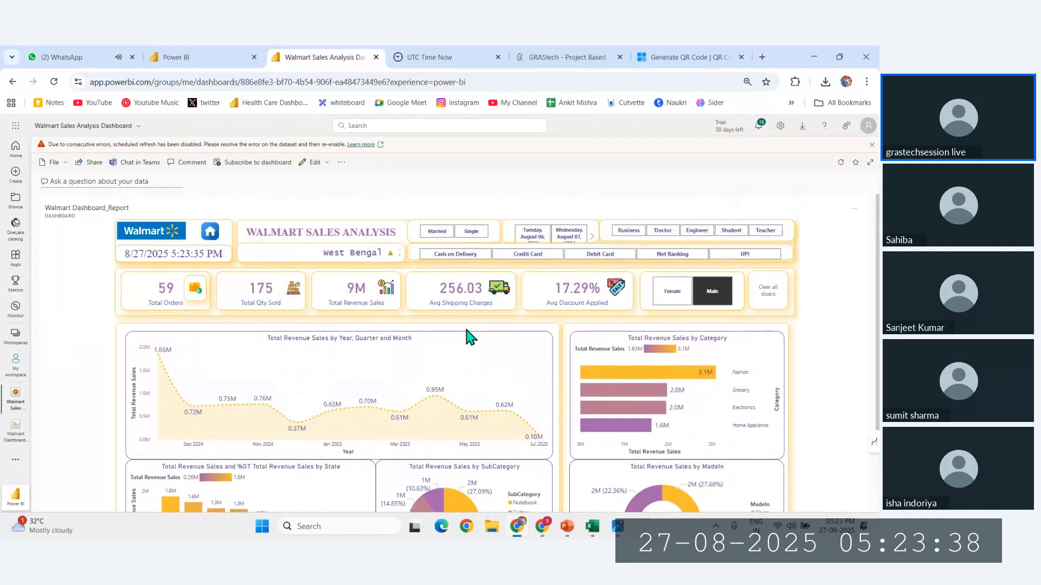
scroll(464, 325, "down", 2)
scroll(469, 336, "up", 2)
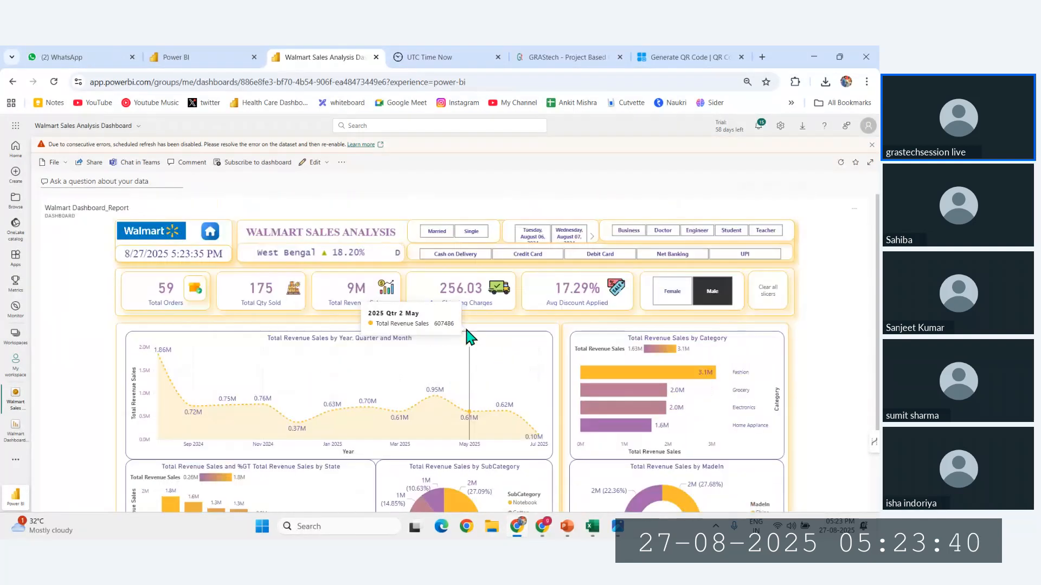
scroll(360, 380, "down", 2)
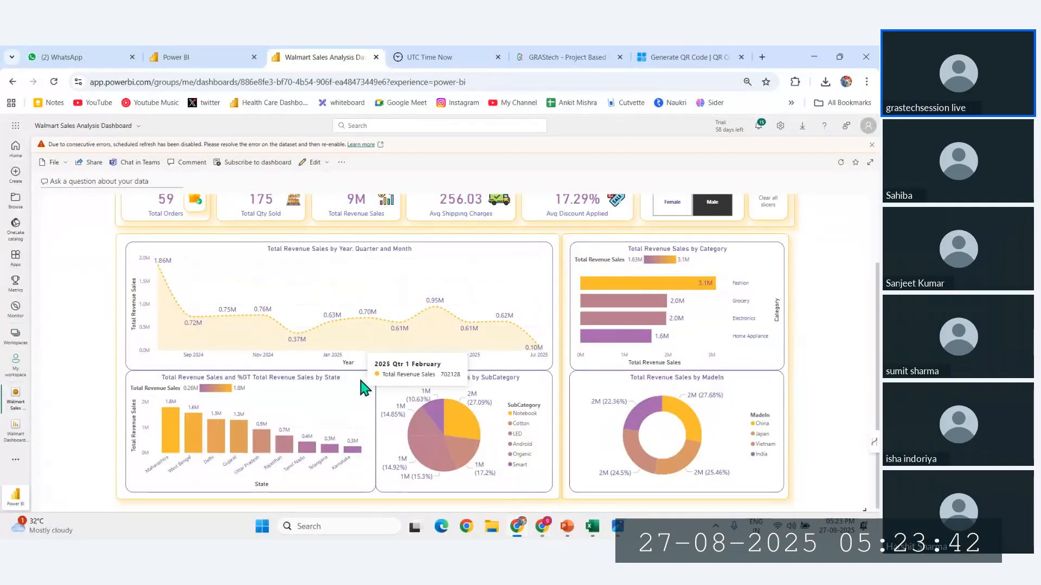
scroll(360, 380, "up", 2)
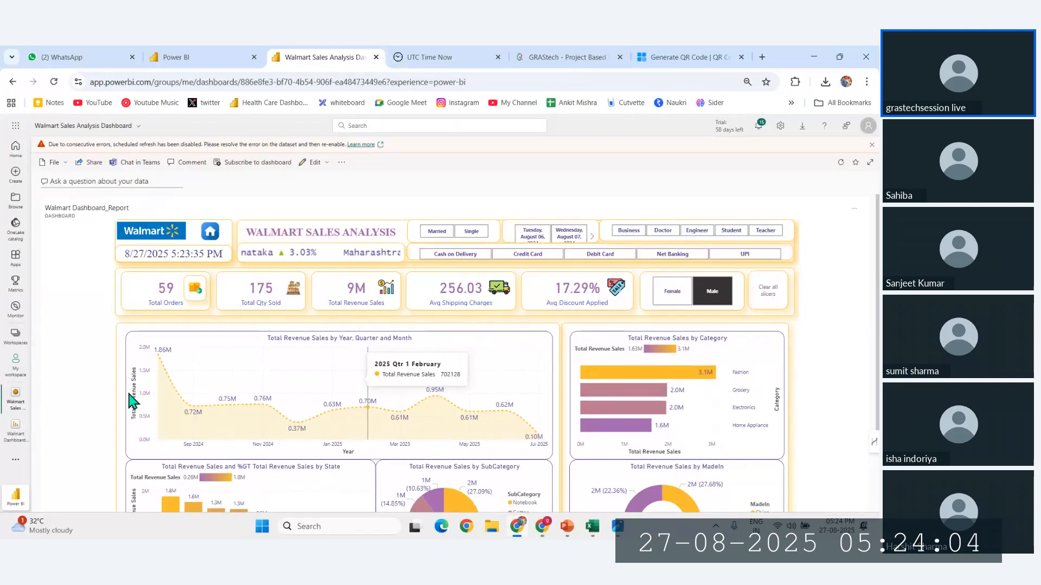
Sort My workspace by oldest refresh date, open Walmart Sales Analysis Dashboard from the list, and dismiss the scheduled-refresh warnings.
left_click(14, 365)
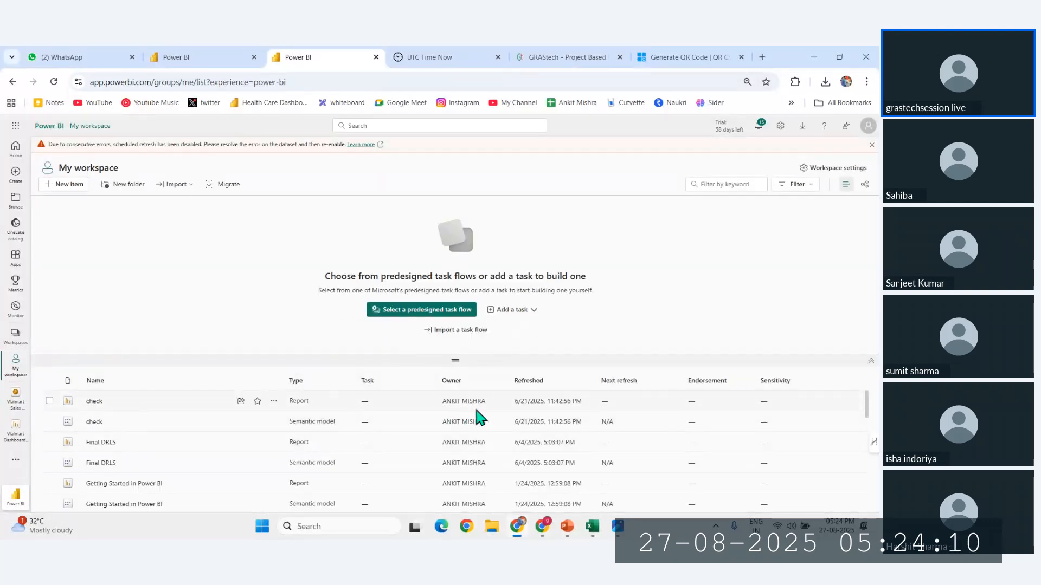
left_click(529, 382)
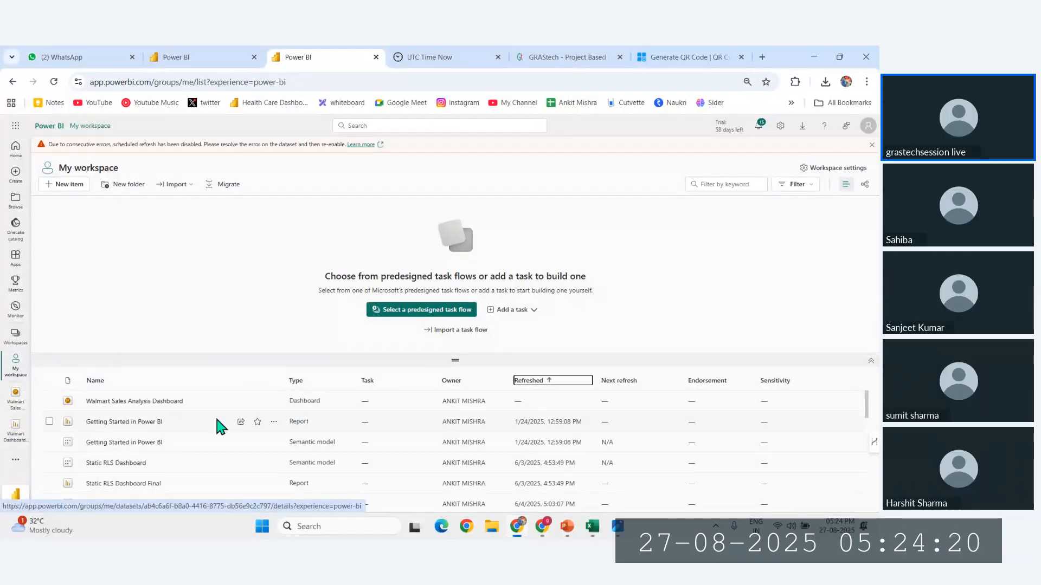
left_click(552, 381)
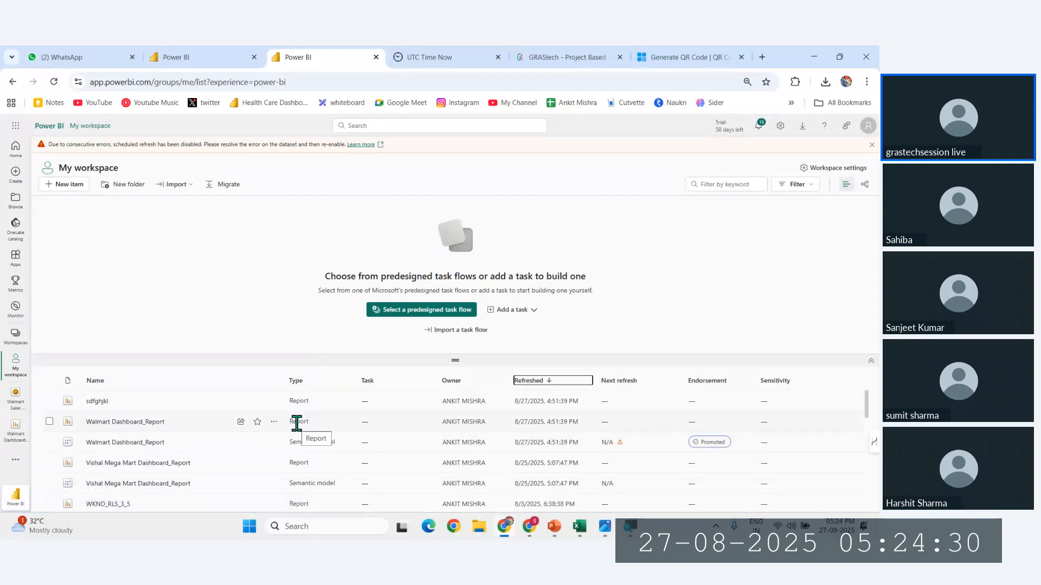
left_click(522, 381)
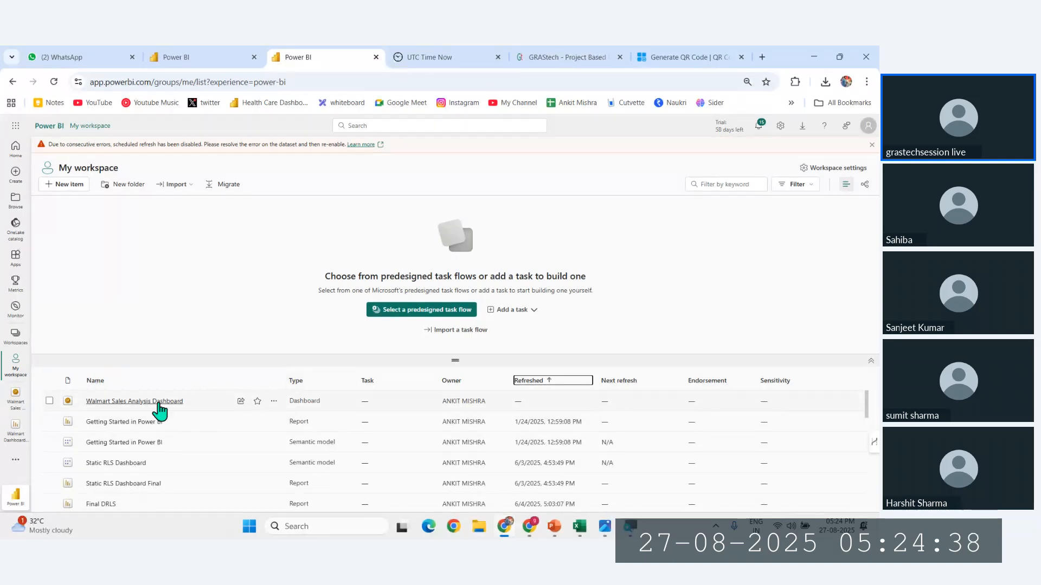
left_click(136, 402)
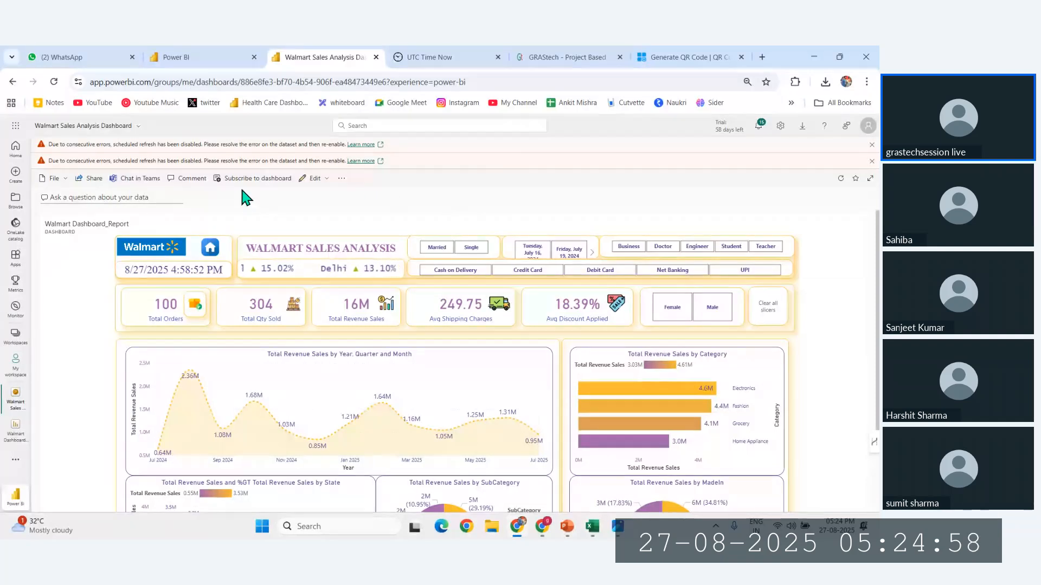
left_click(872, 161)
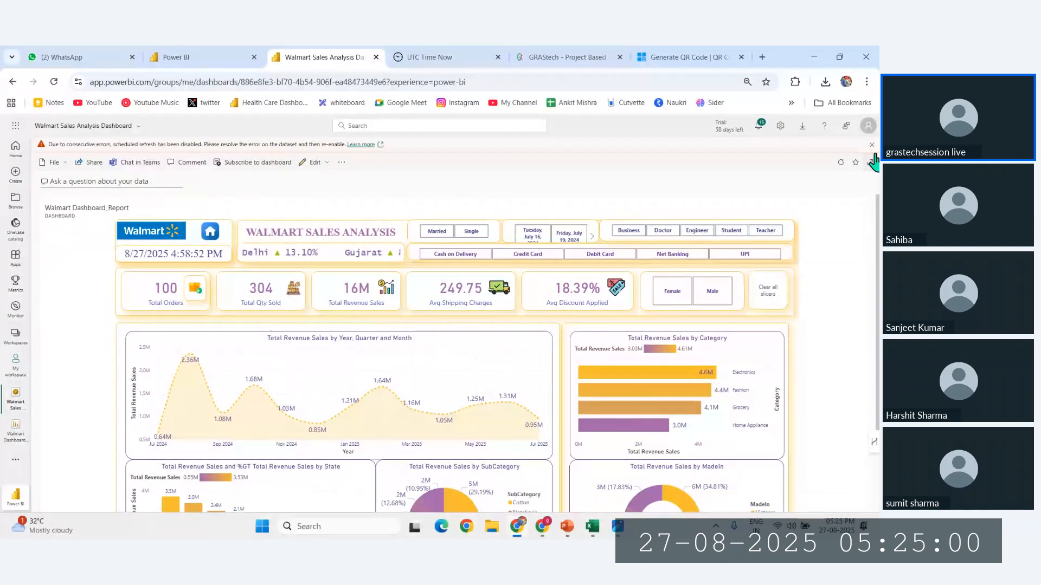
left_click(871, 145)
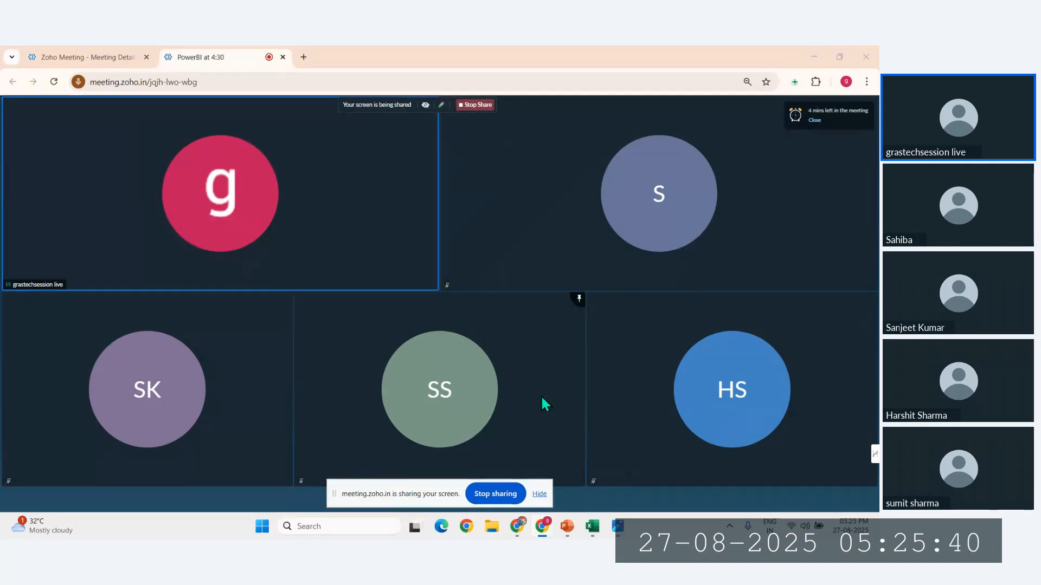
left_click(540, 494)
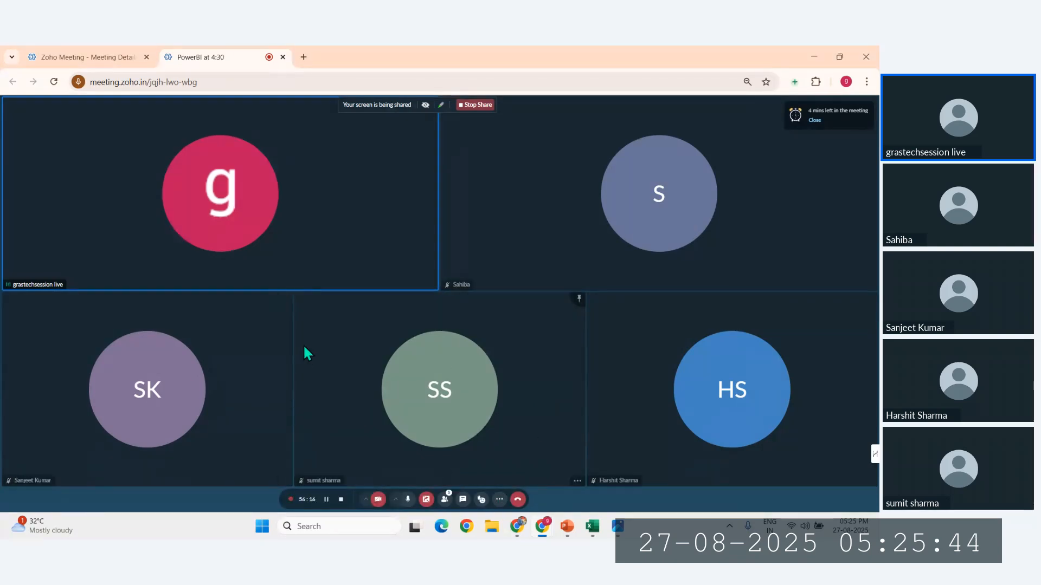
left_click(499, 500)
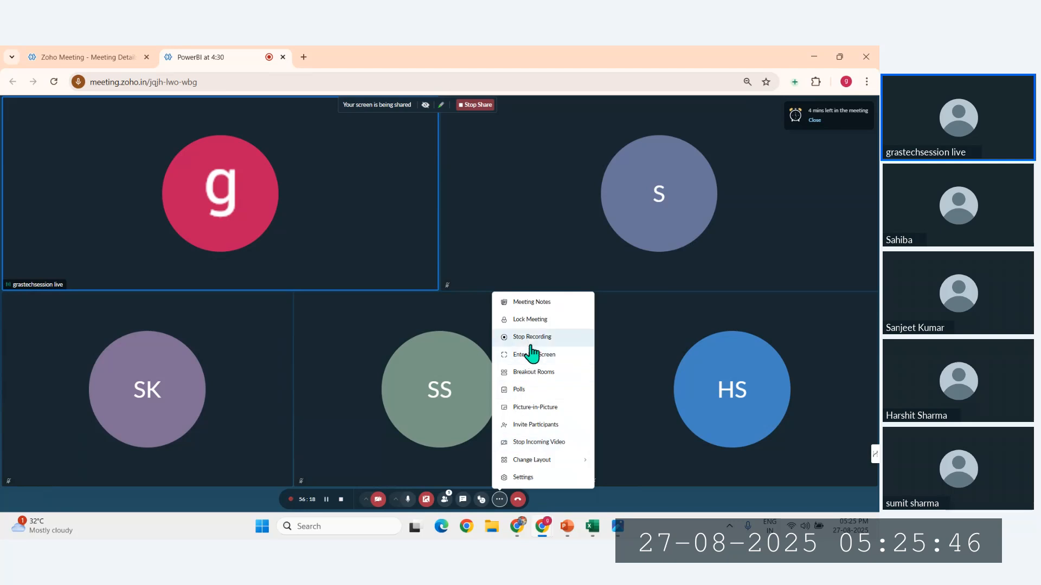
left_click(333, 382)
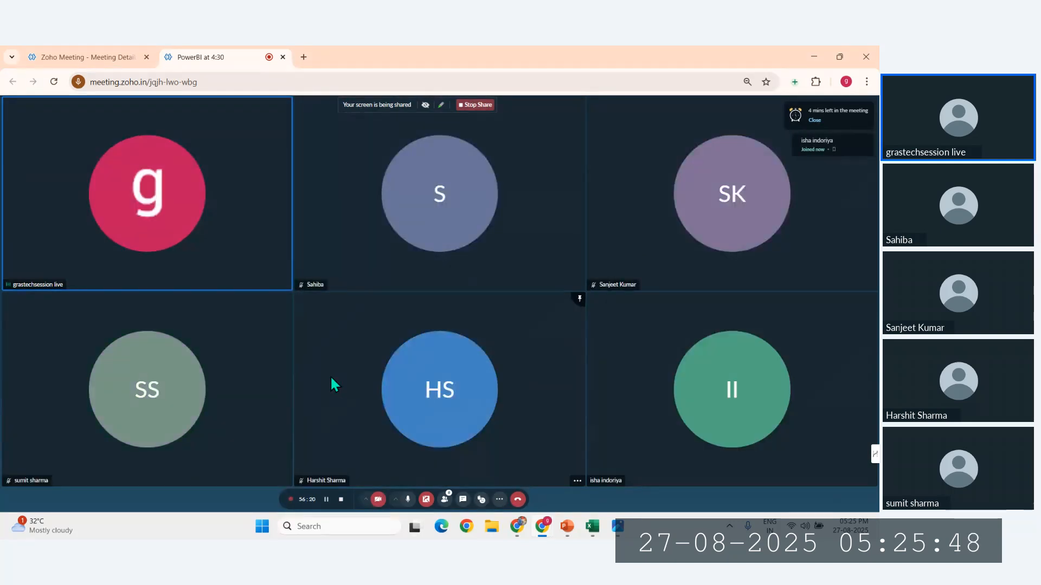